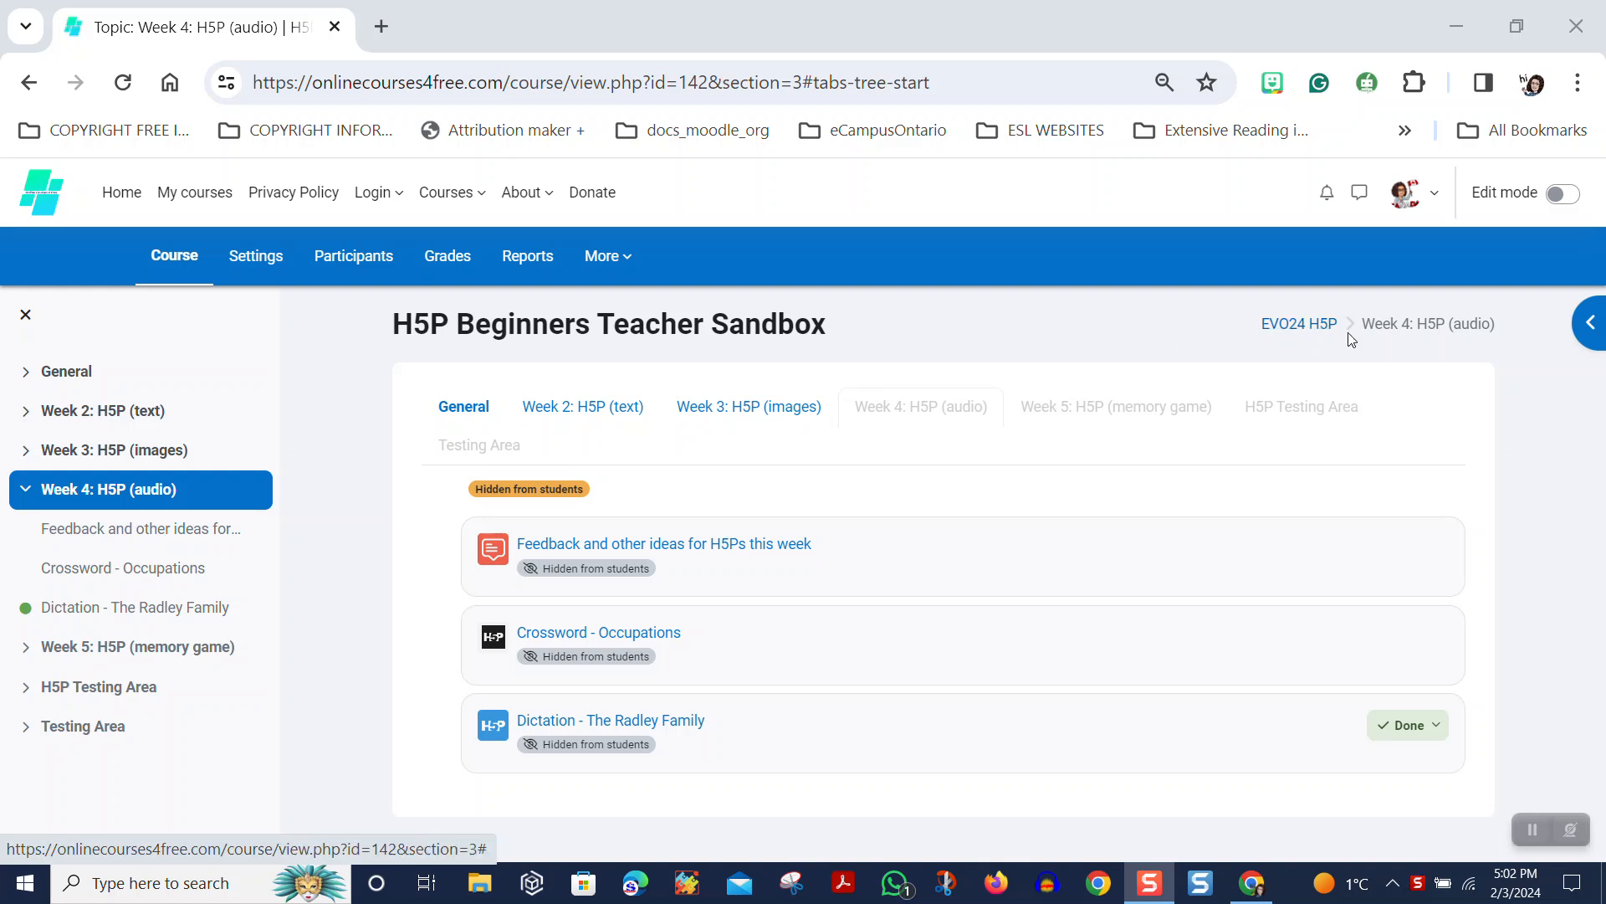
# Open the course's content bank and sort the listed content by author.
pyautogui.click(602, 256)
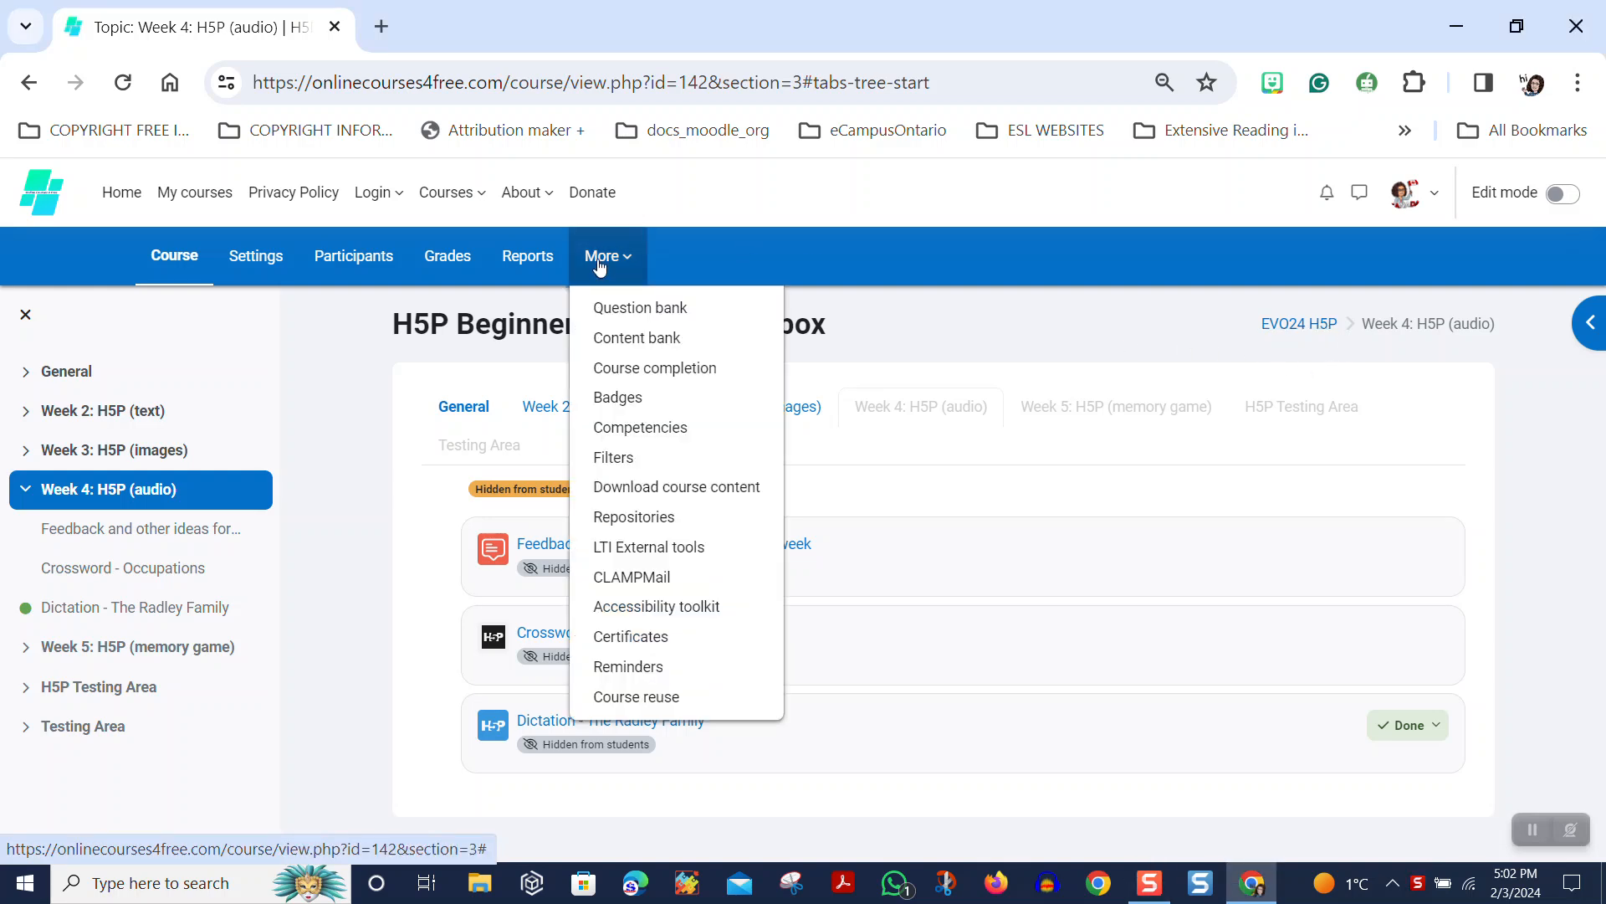
pyautogui.click(616, 338)
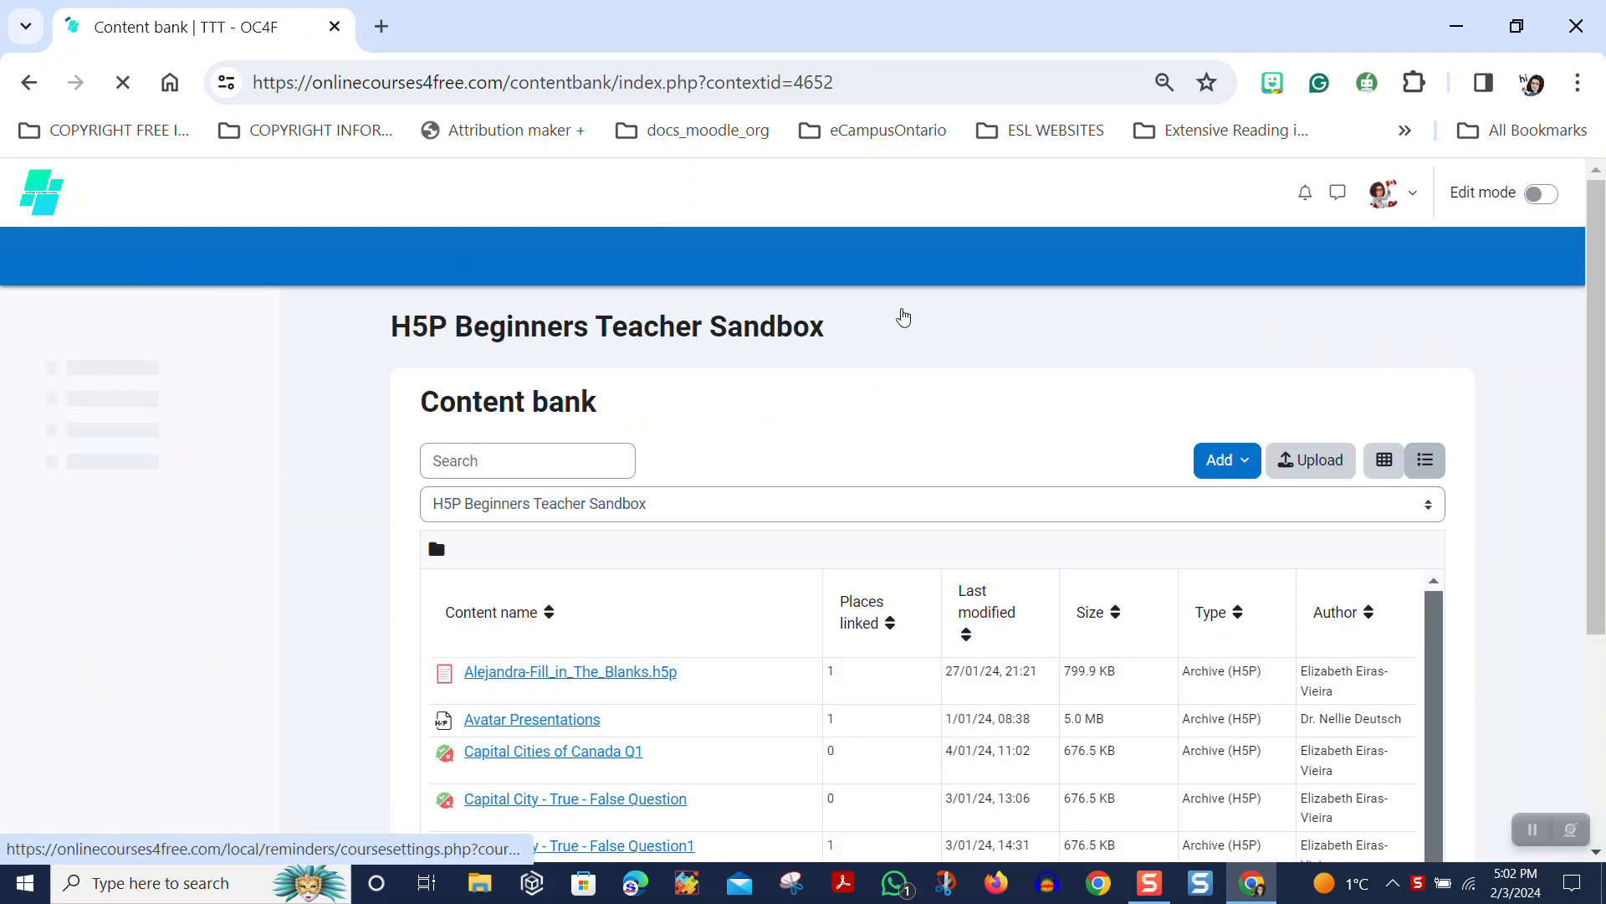
pyautogui.scroll(-4, 912, 244)
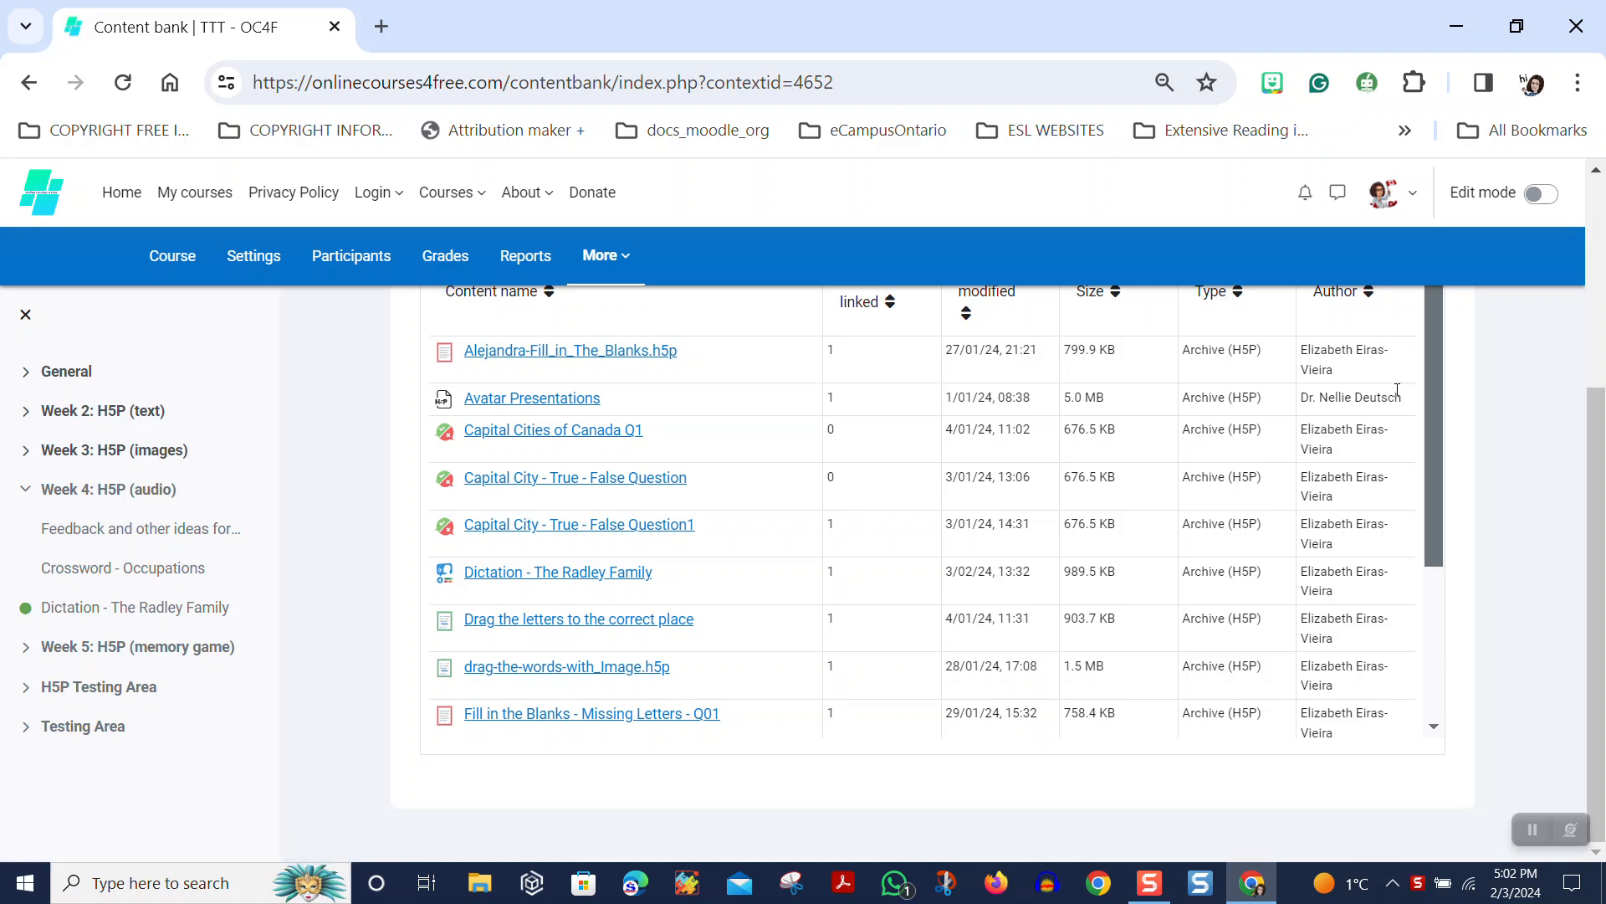
pyautogui.click(1373, 303)
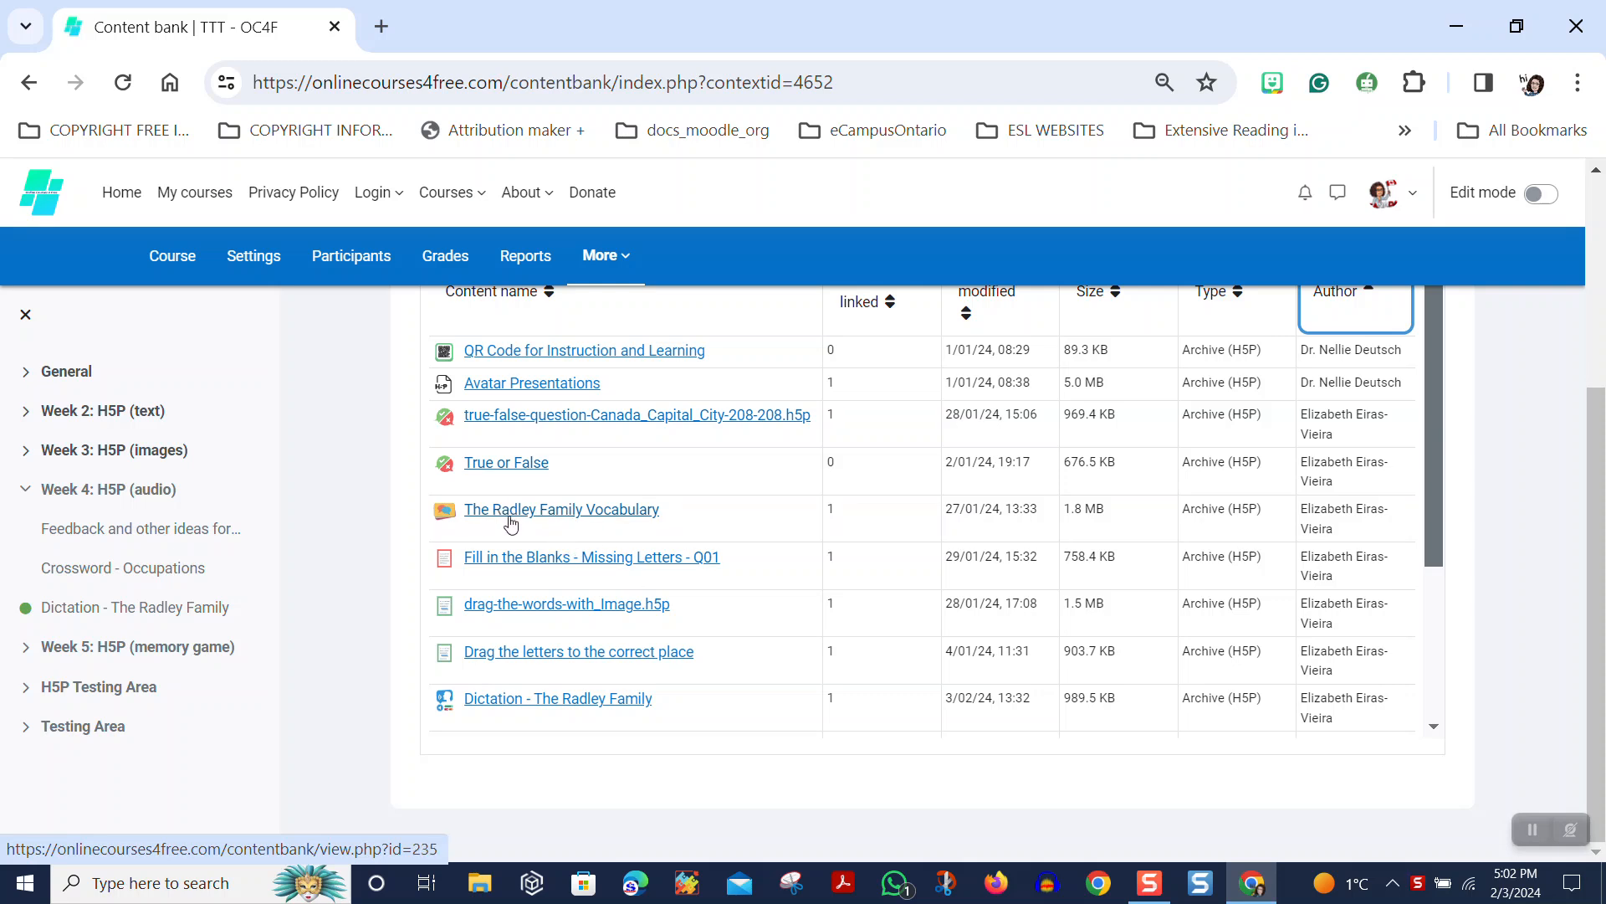
# Open The Radley Family Vocabulary and look through its dialog cards from the first to the last.
pyautogui.click(597, 512)
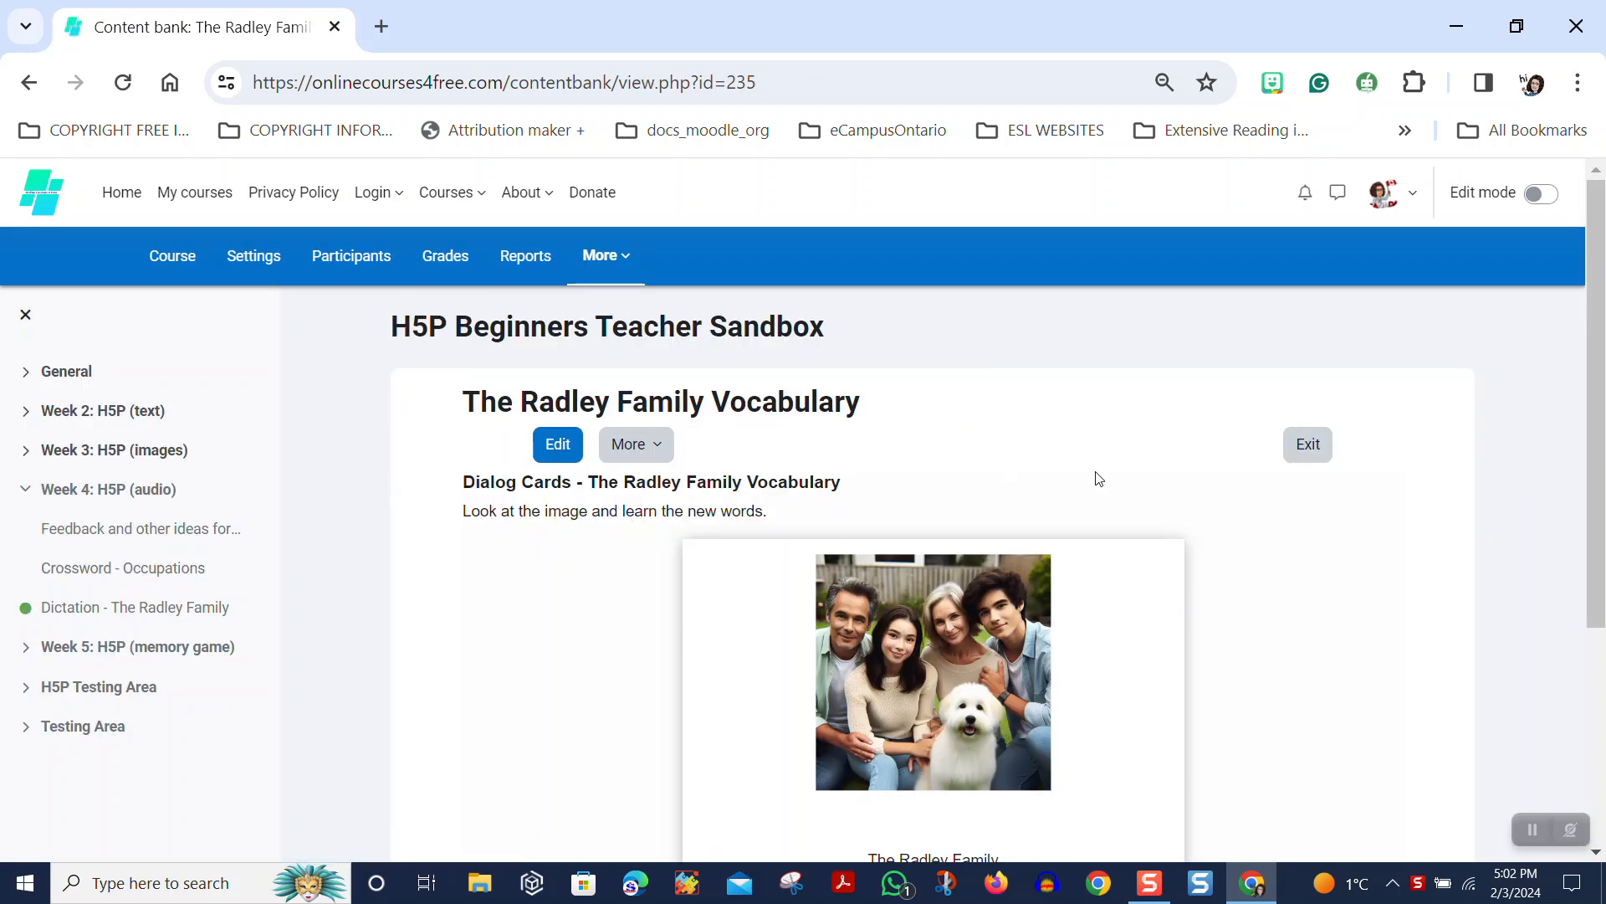
pyautogui.scroll(-4, 1155, 407)
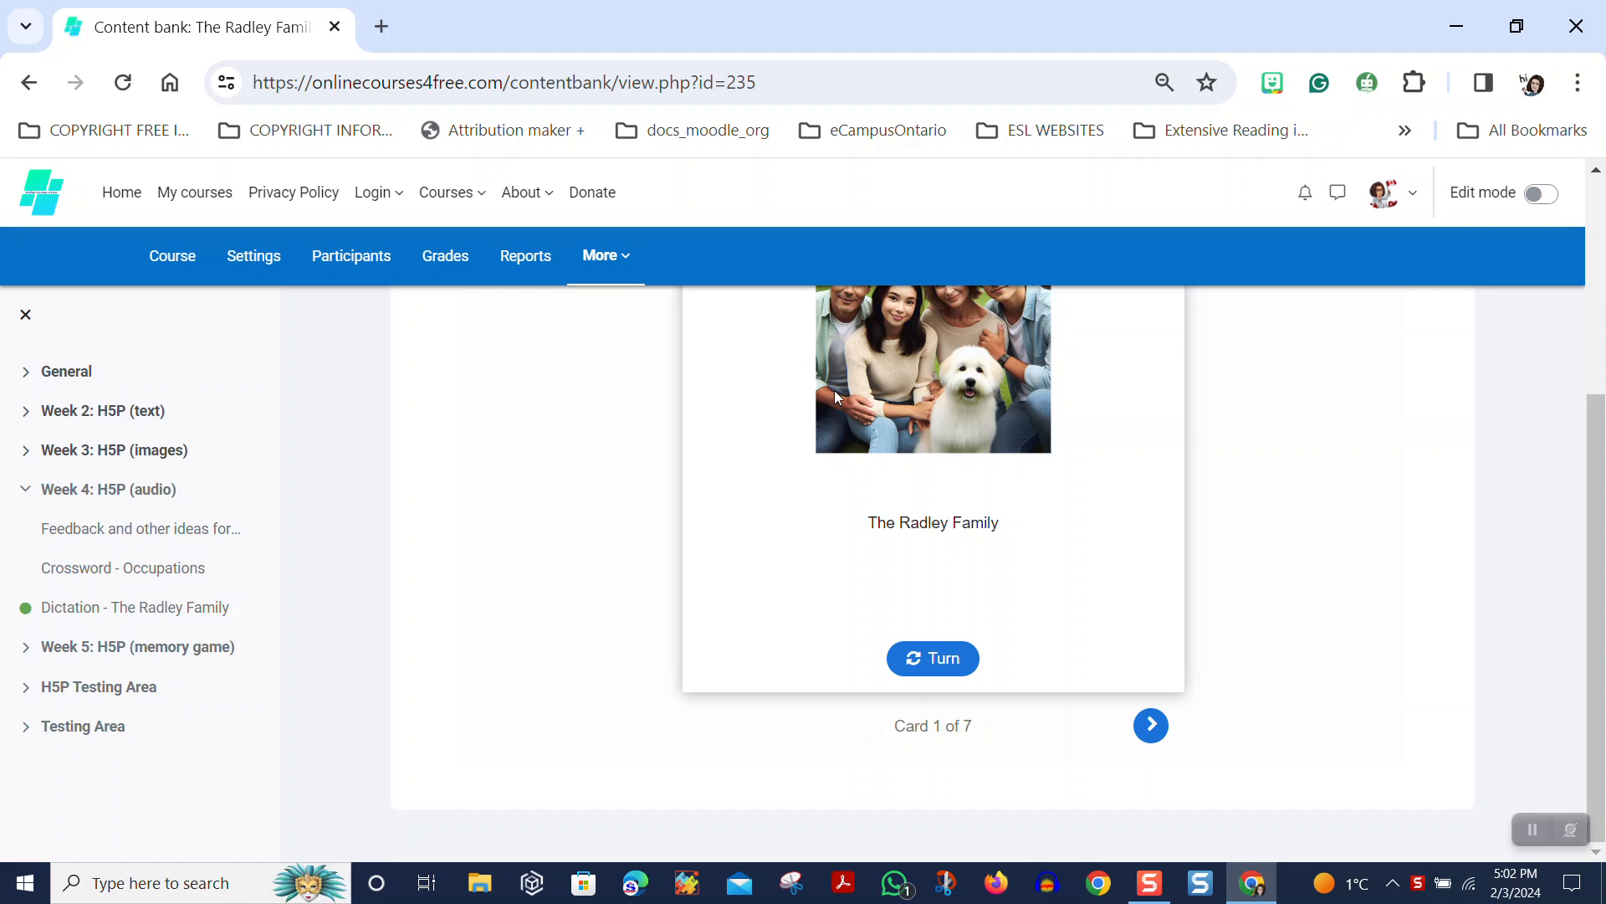
pyautogui.scroll(3, 1375, 441)
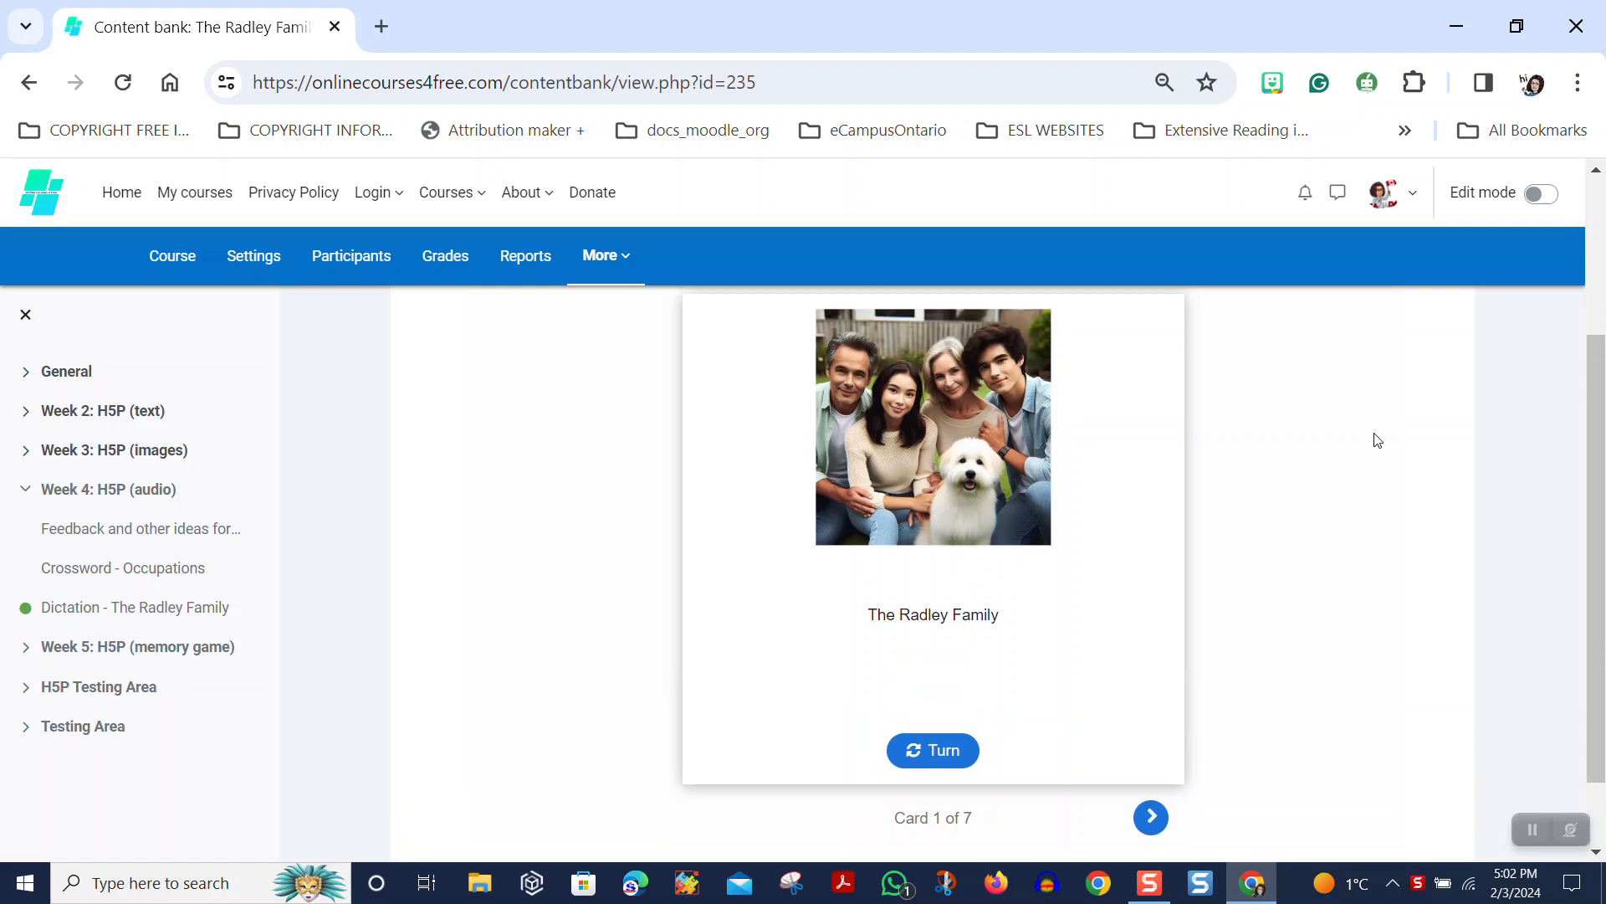
pyautogui.scroll(-4, 1385, 437)
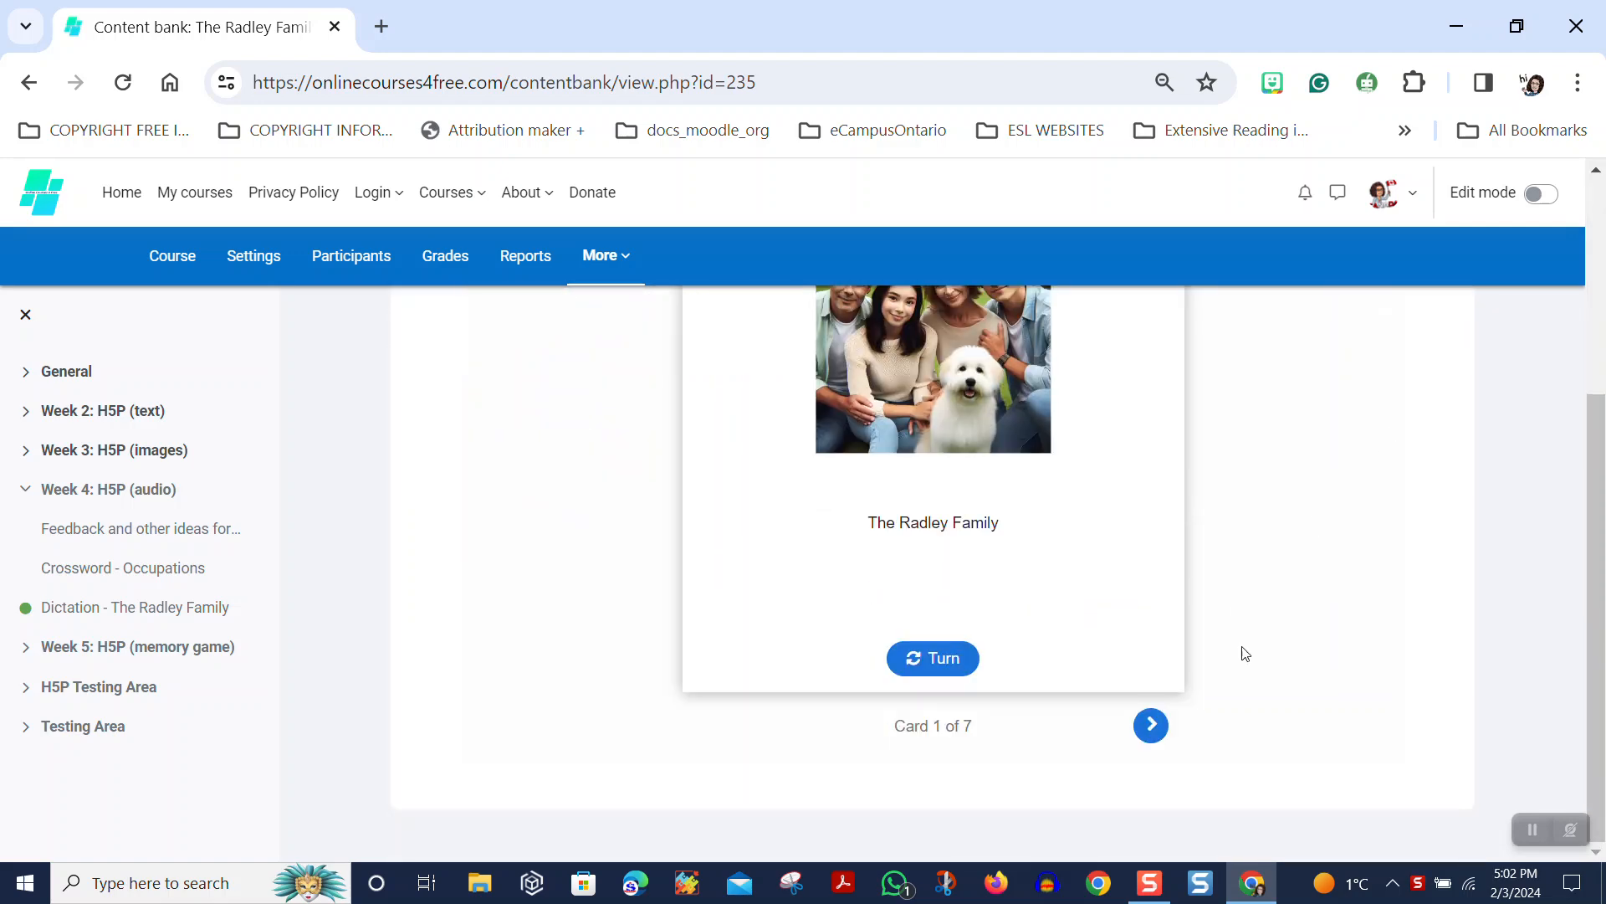
pyautogui.click(1168, 723)
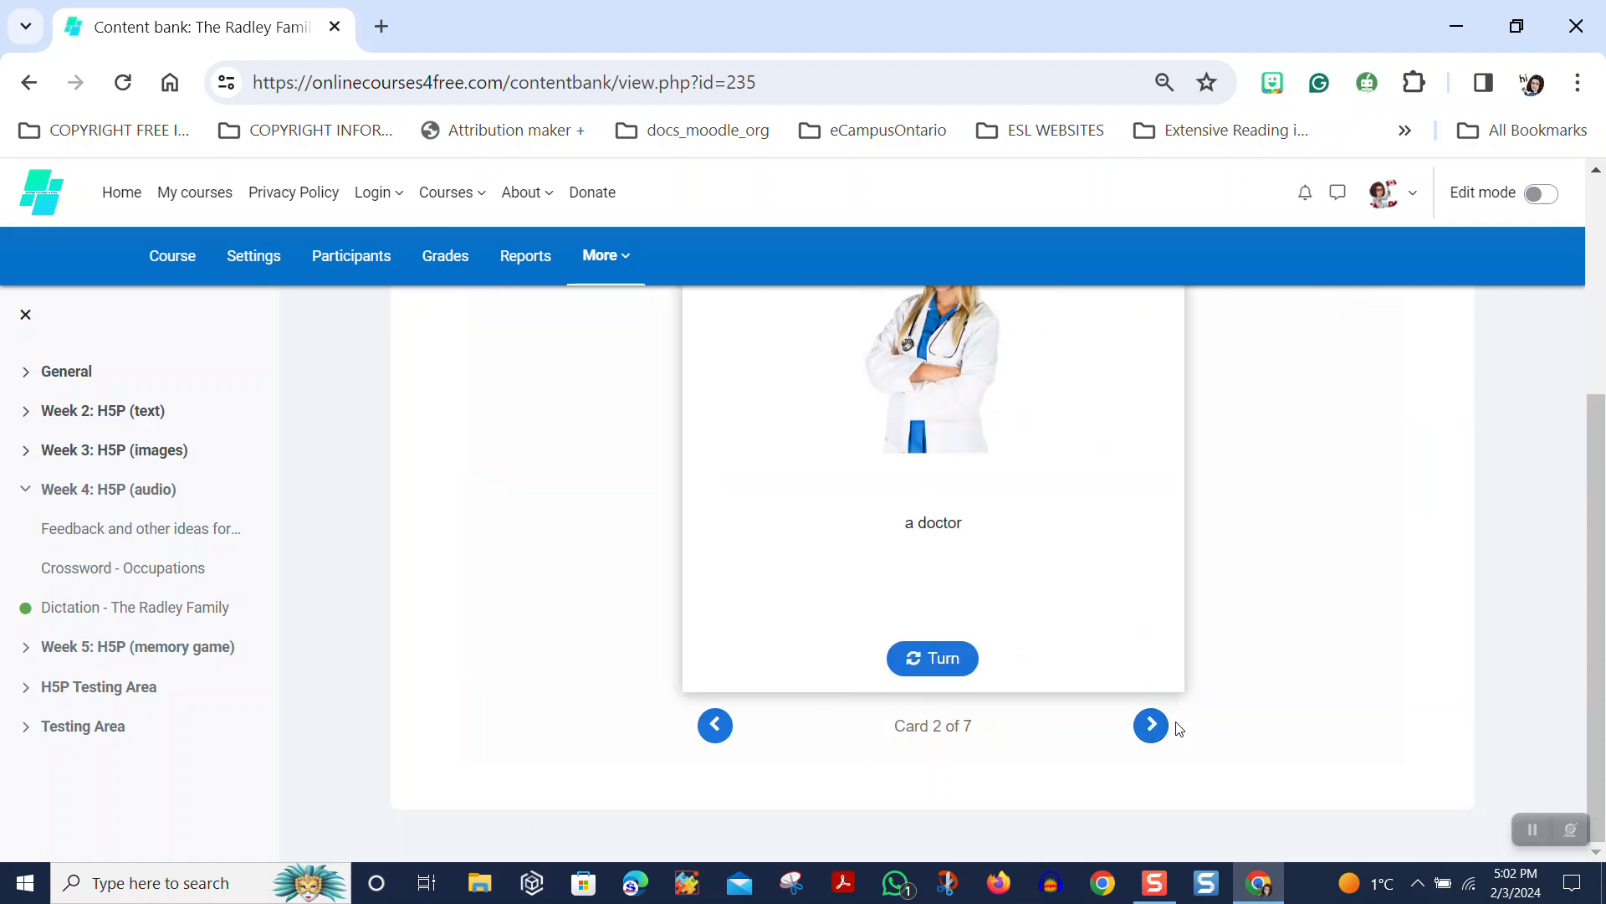
pyautogui.click(1153, 726)
pyautogui.click(1161, 731)
pyautogui.click(1152, 726)
pyautogui.click(1153, 726)
pyautogui.click(1153, 726)
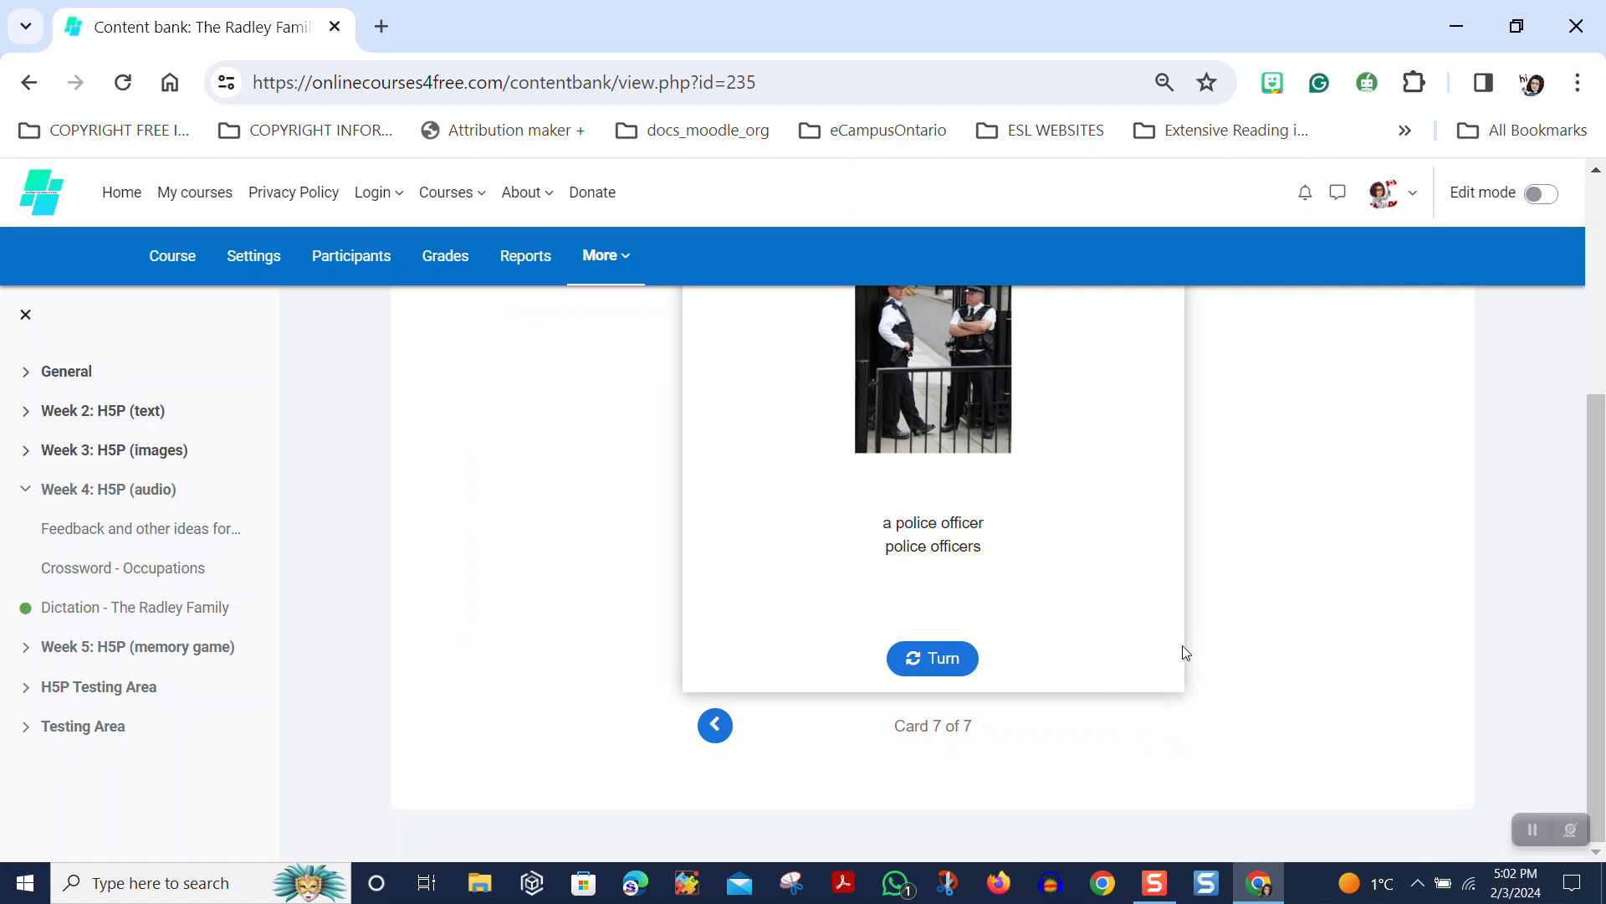
pyautogui.scroll(4, 1186, 655)
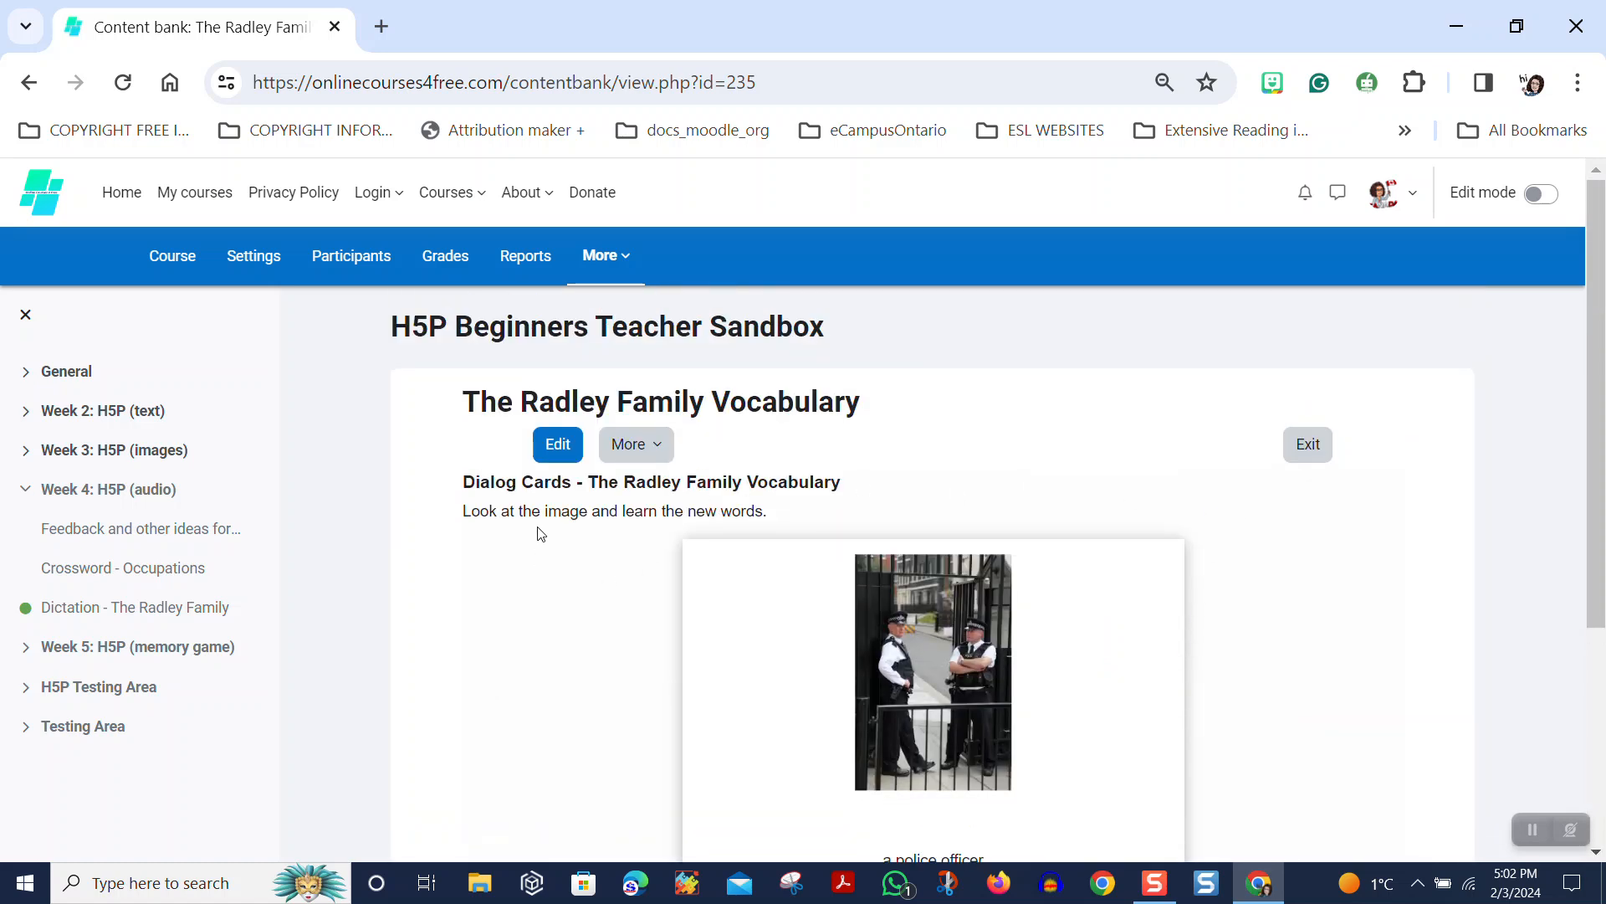
# Open the vocabulary cards for editing with edit mode turned on, and return to the course's content bank.
pyautogui.click(548, 449)
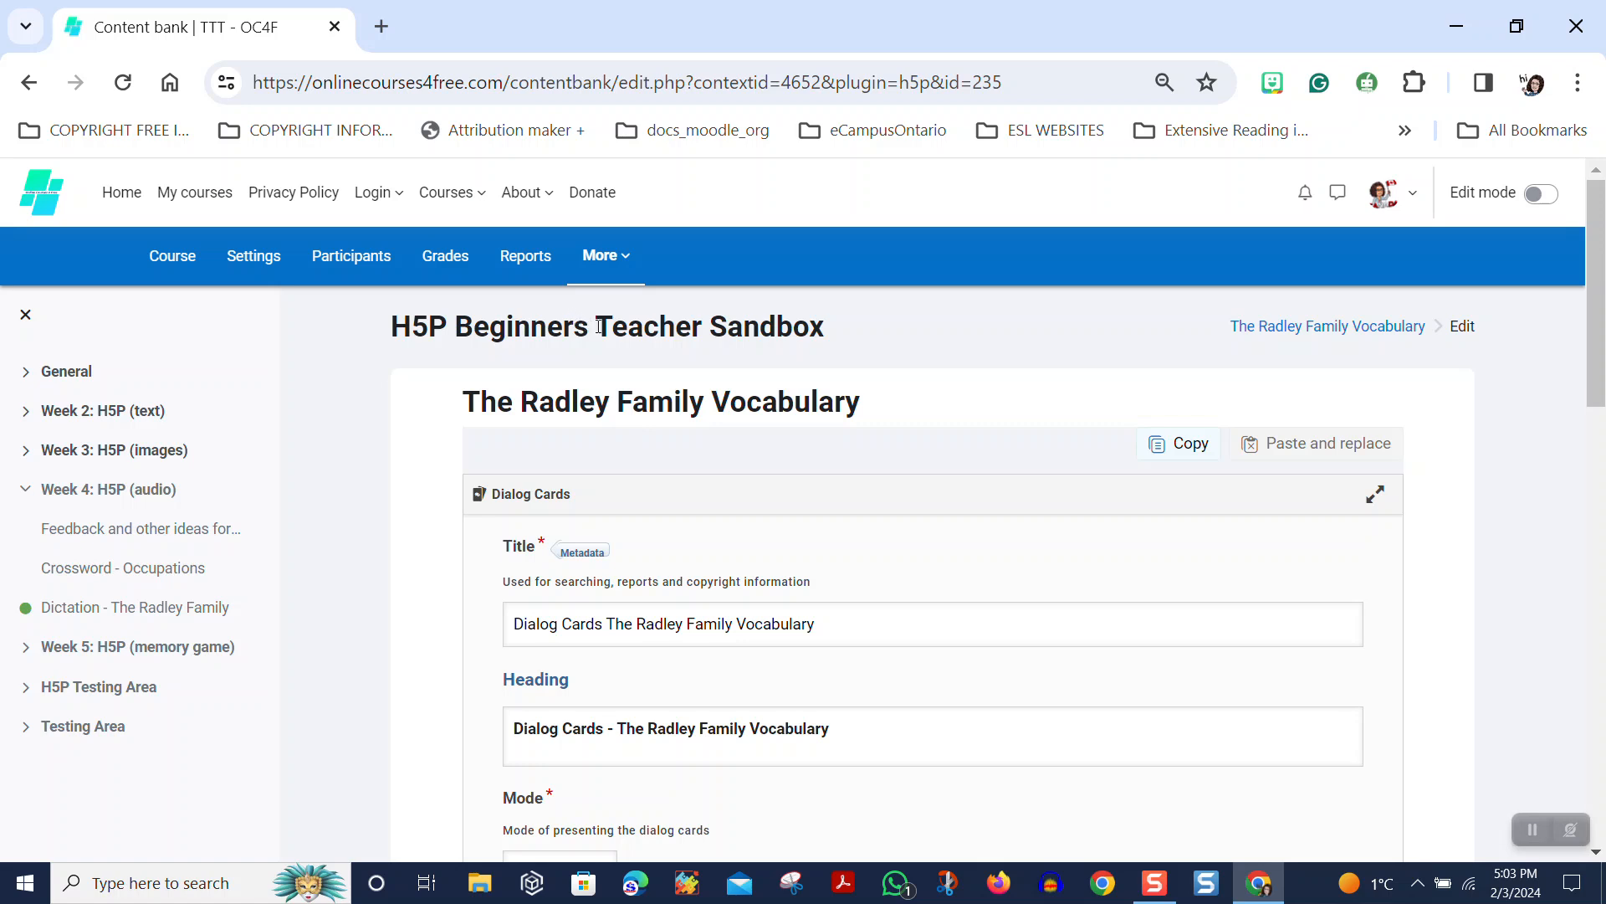
pyautogui.click(1540, 194)
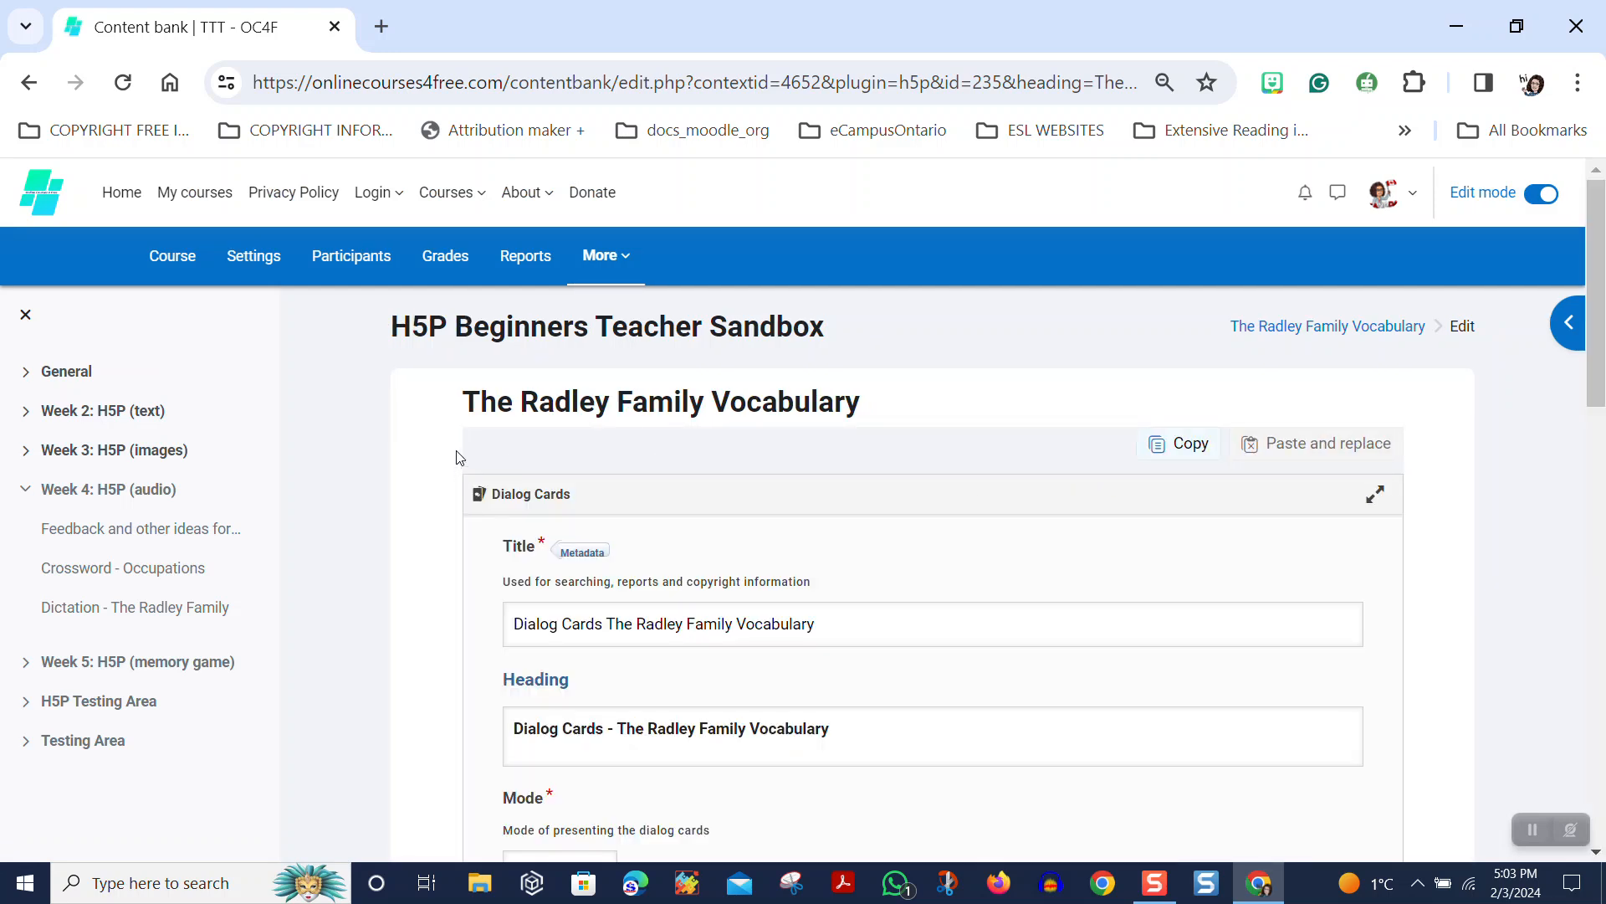
pyautogui.click(603, 257)
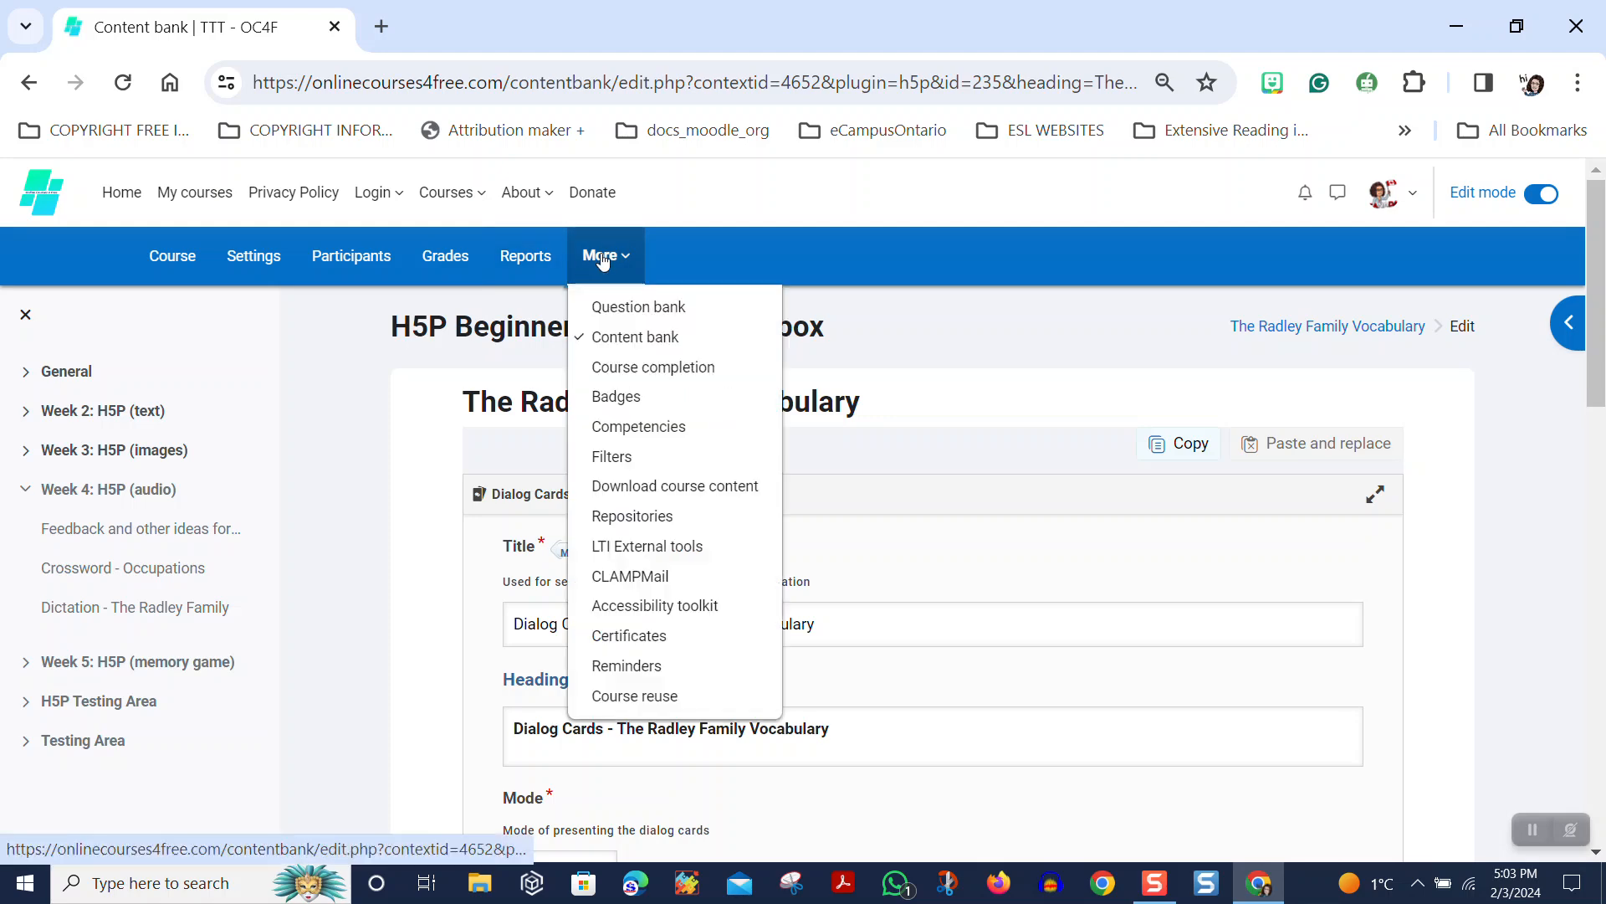
pyautogui.click(618, 345)
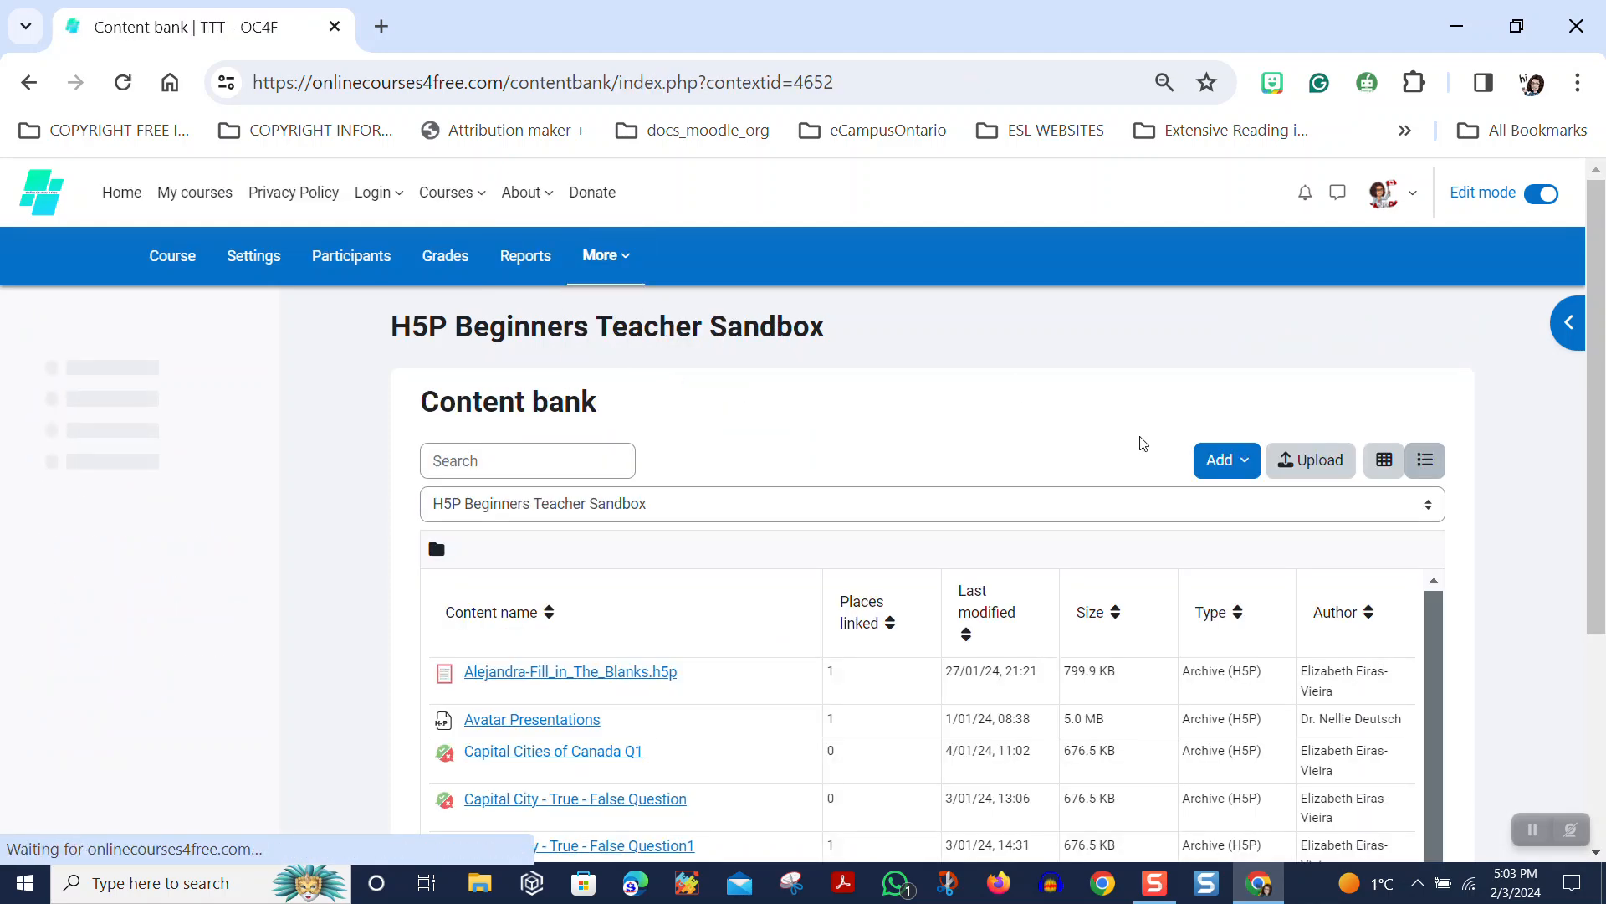
pyautogui.scroll(-2, 1060, 395)
pyautogui.scroll(-2, 1063, 393)
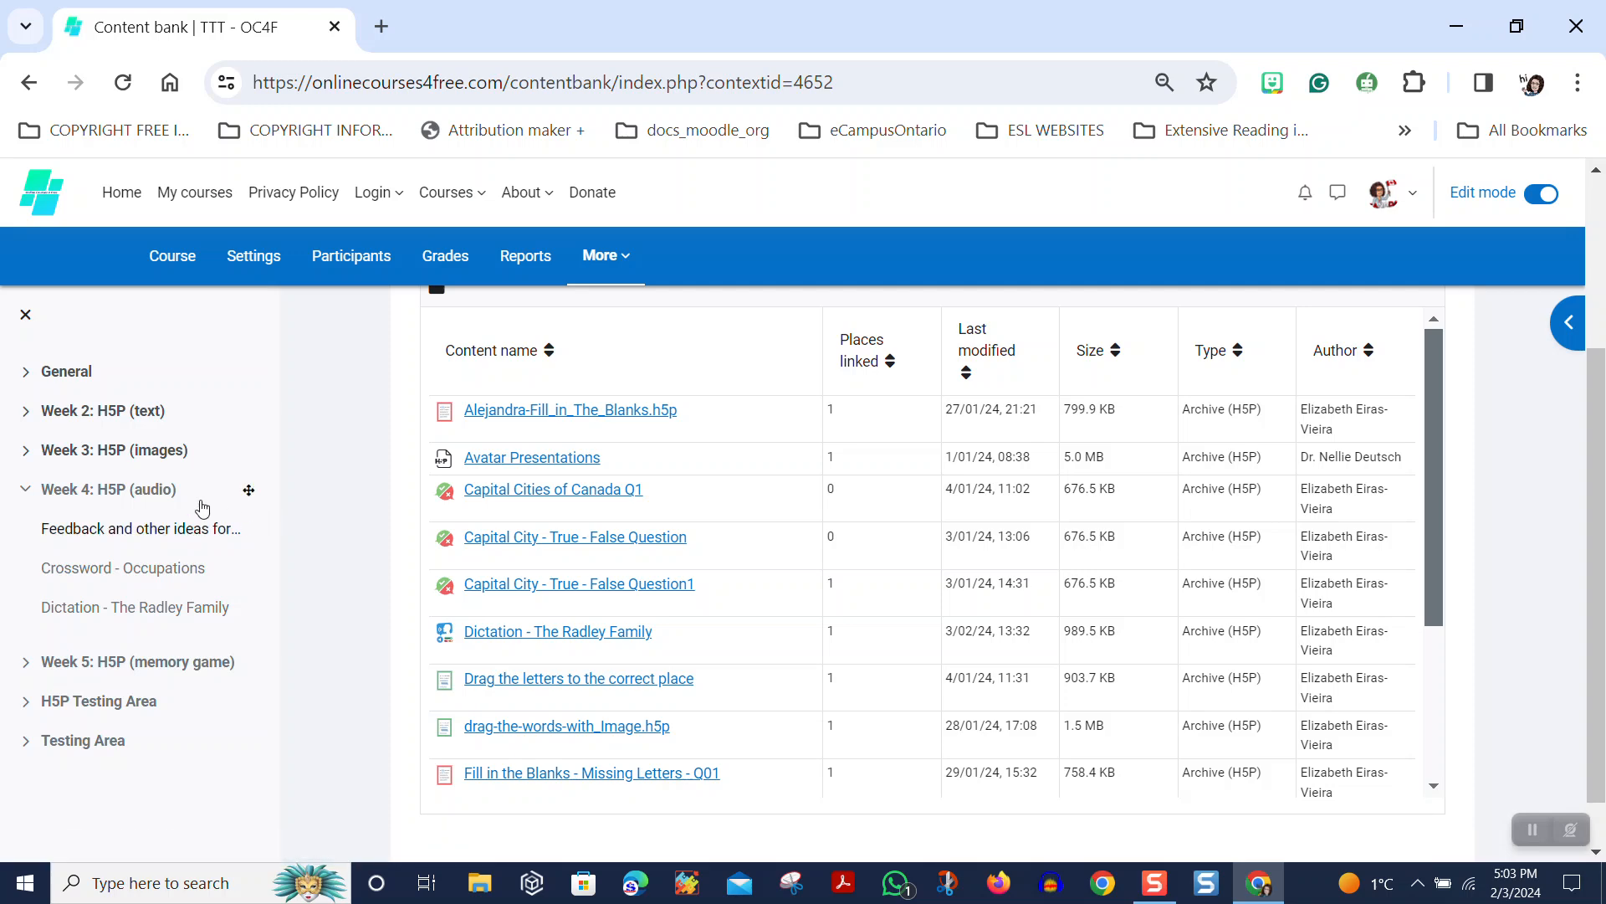
# Open the New Words - The Radley Family activity in the Week 3: H5P (images) section.
pyautogui.click(134, 454)
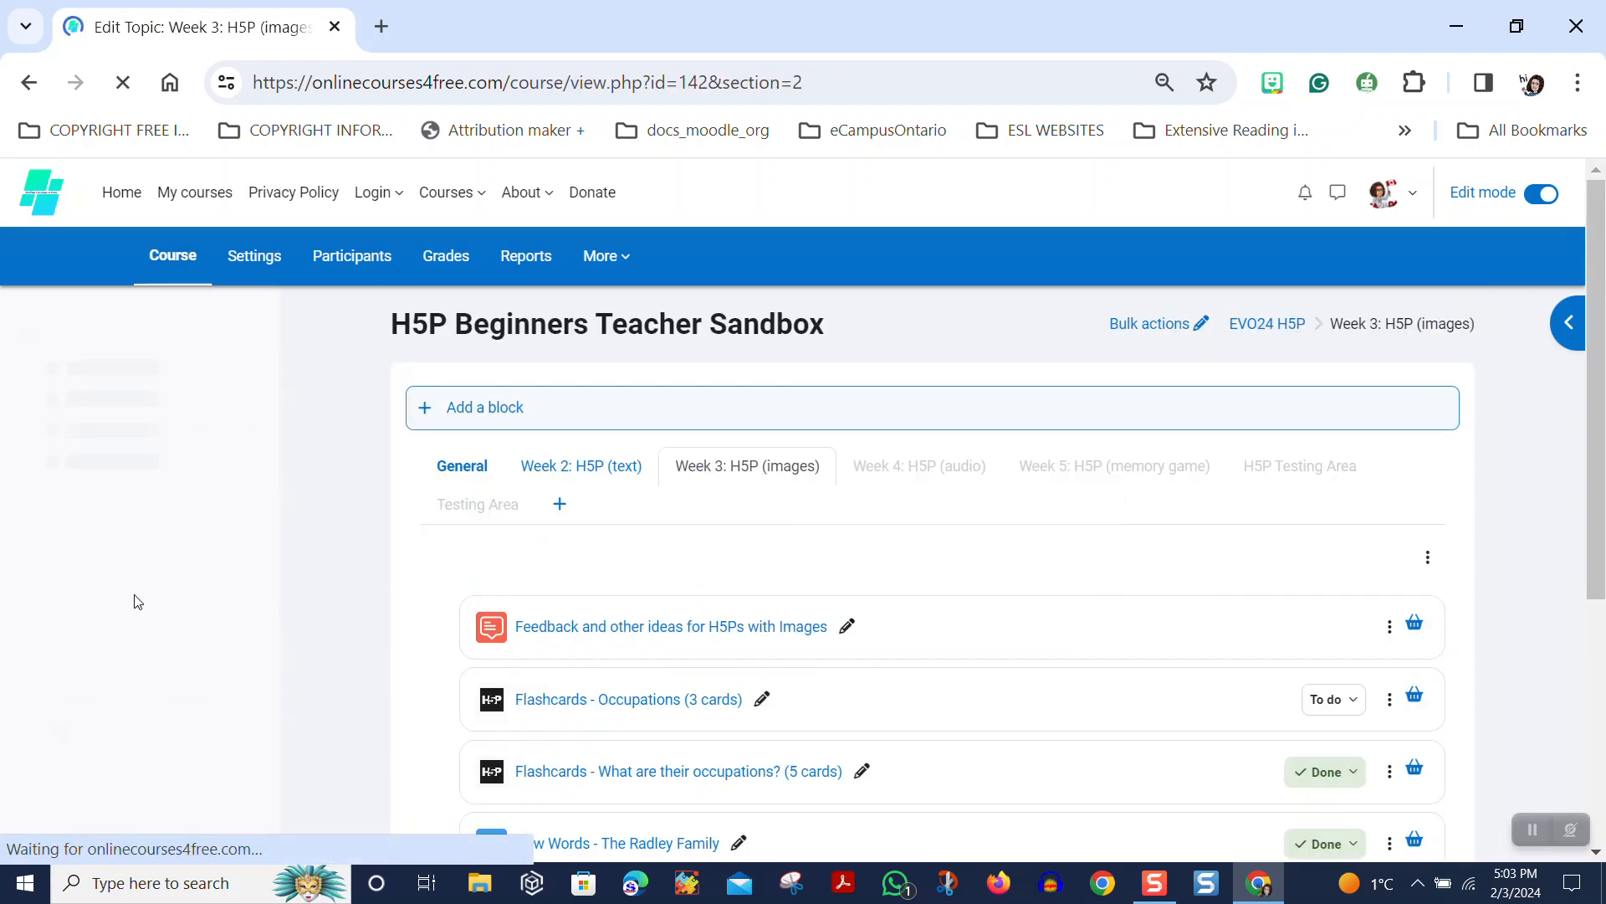
pyautogui.scroll(-3, 834, 474)
pyautogui.scroll(2, 839, 470)
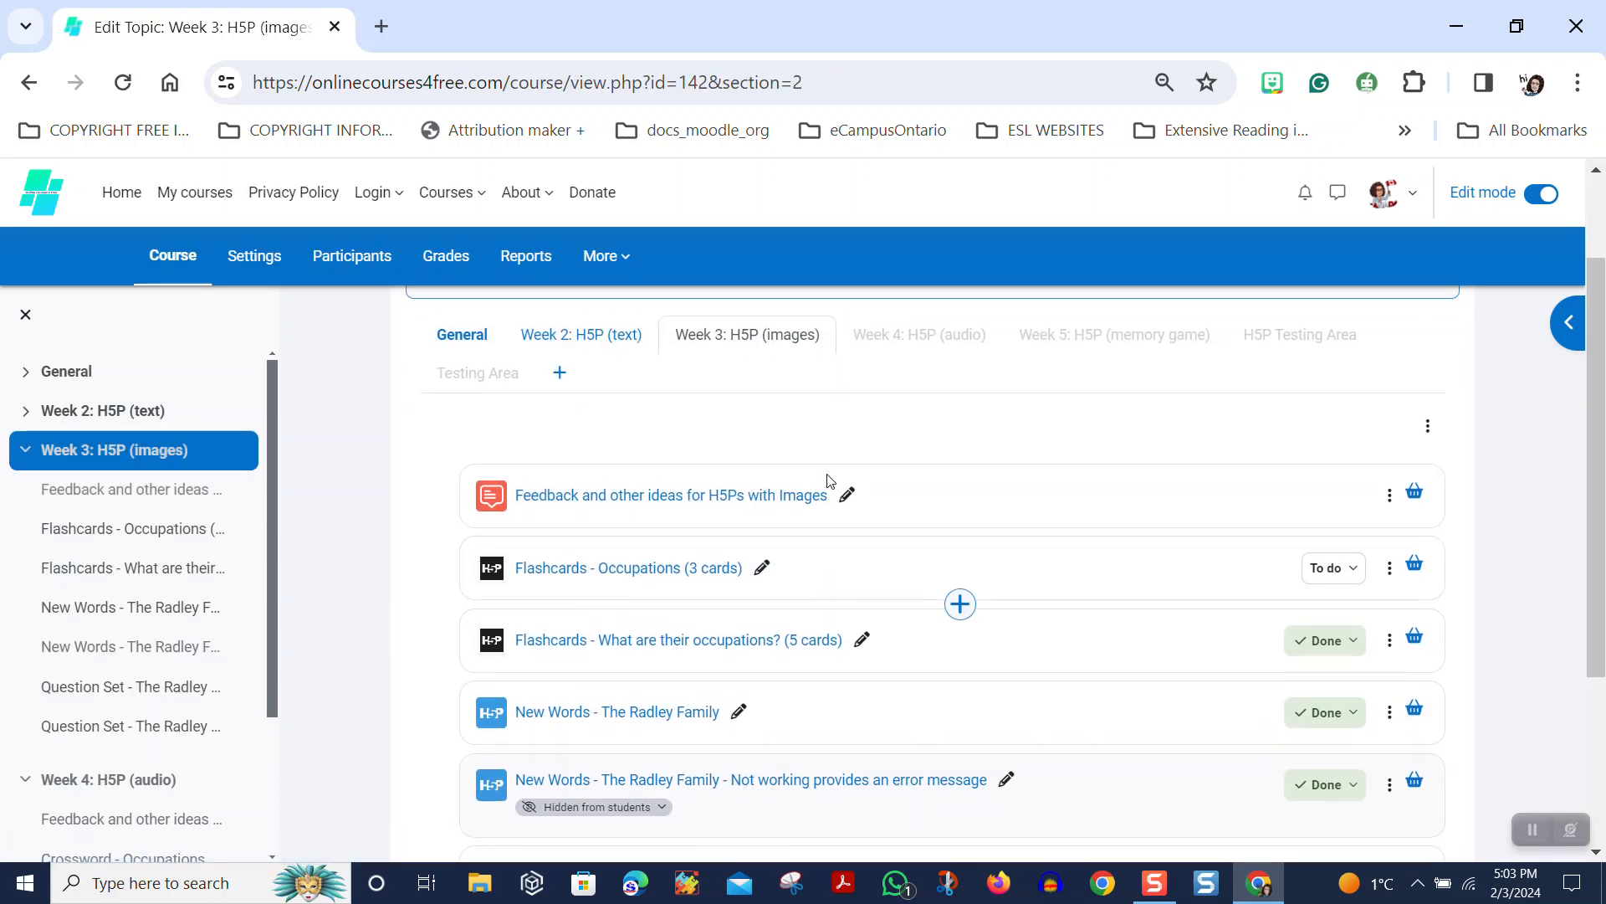
pyautogui.click(632, 718)
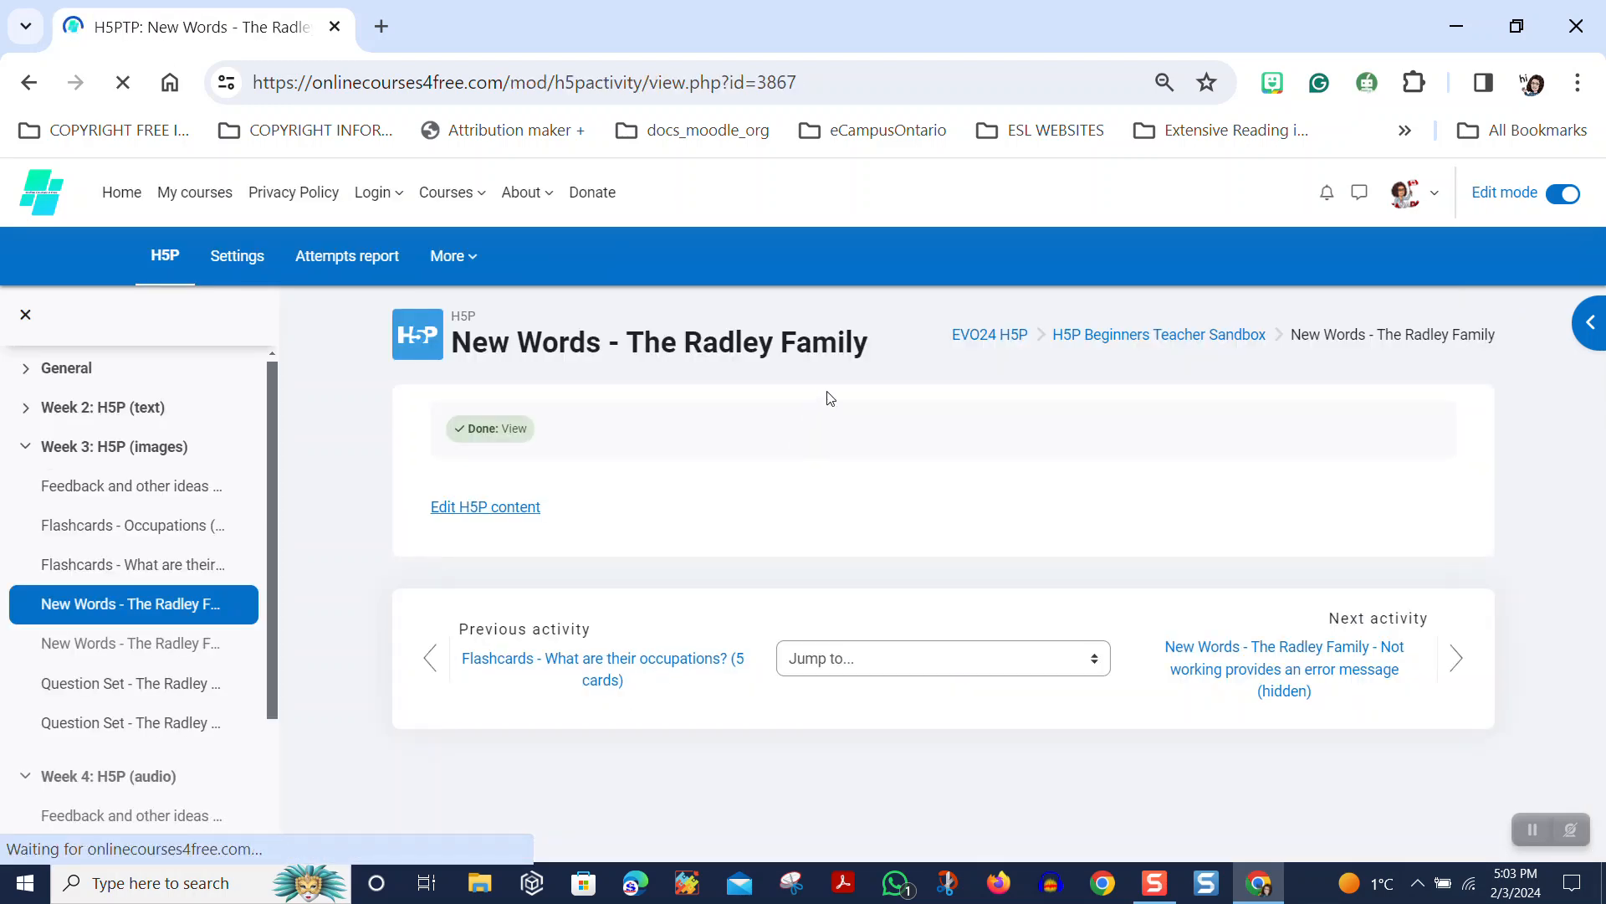
pyautogui.scroll(-6, 826, 389)
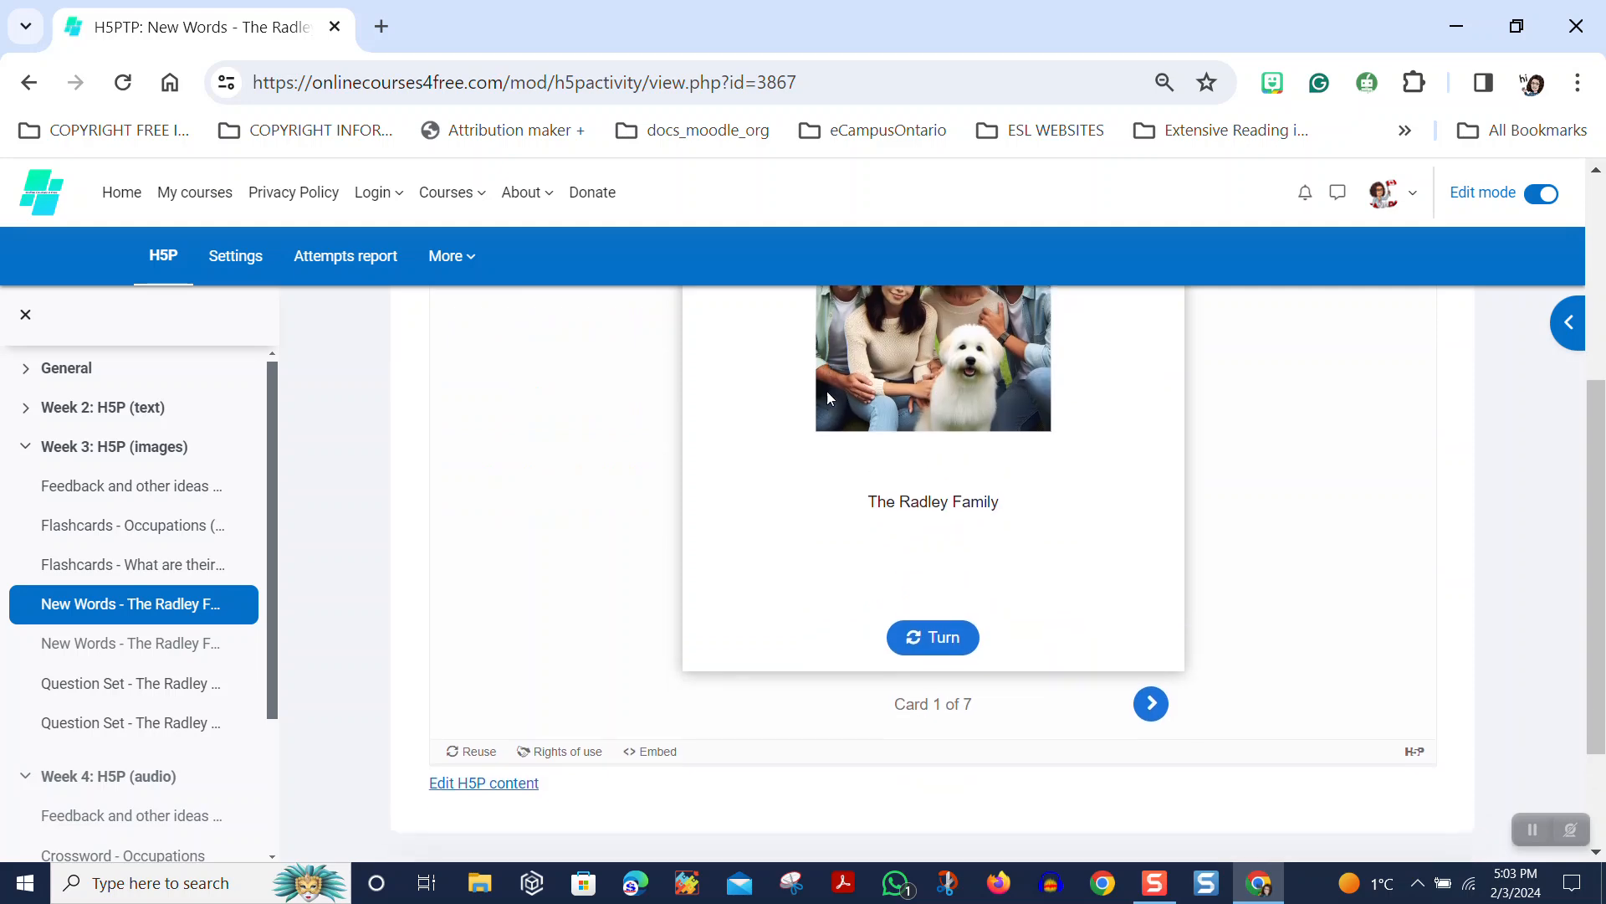
# Reuse the dialog cards as an .h5p file download, choosing the Desktop folder TheRadleyFamily as its location.
pyautogui.click(469, 608)
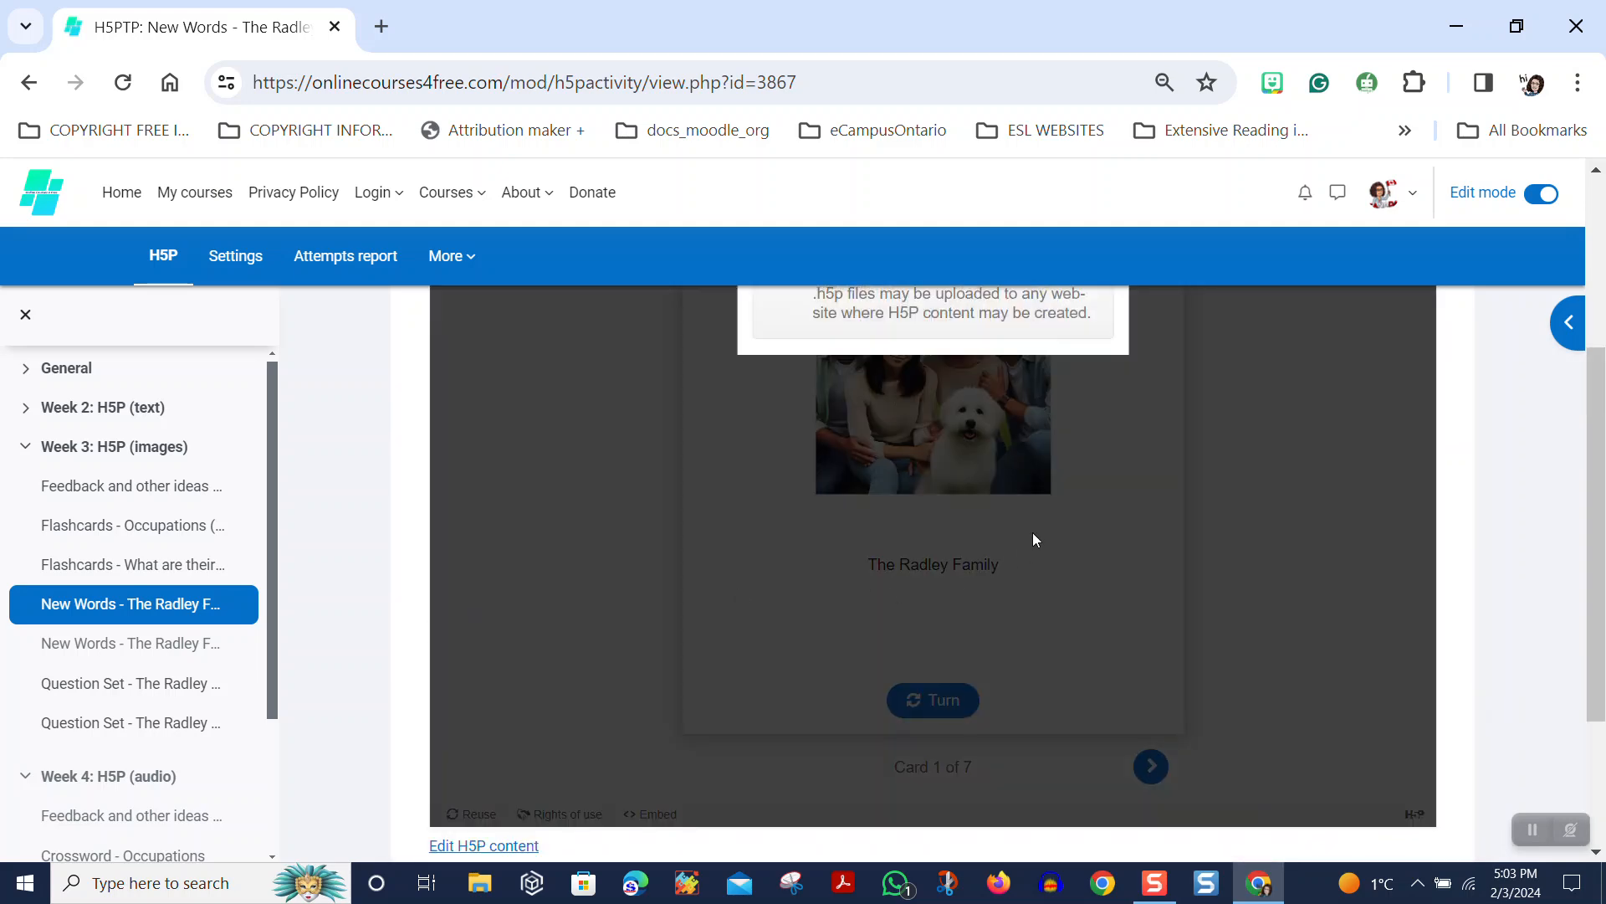
pyautogui.scroll(1, 1029, 542)
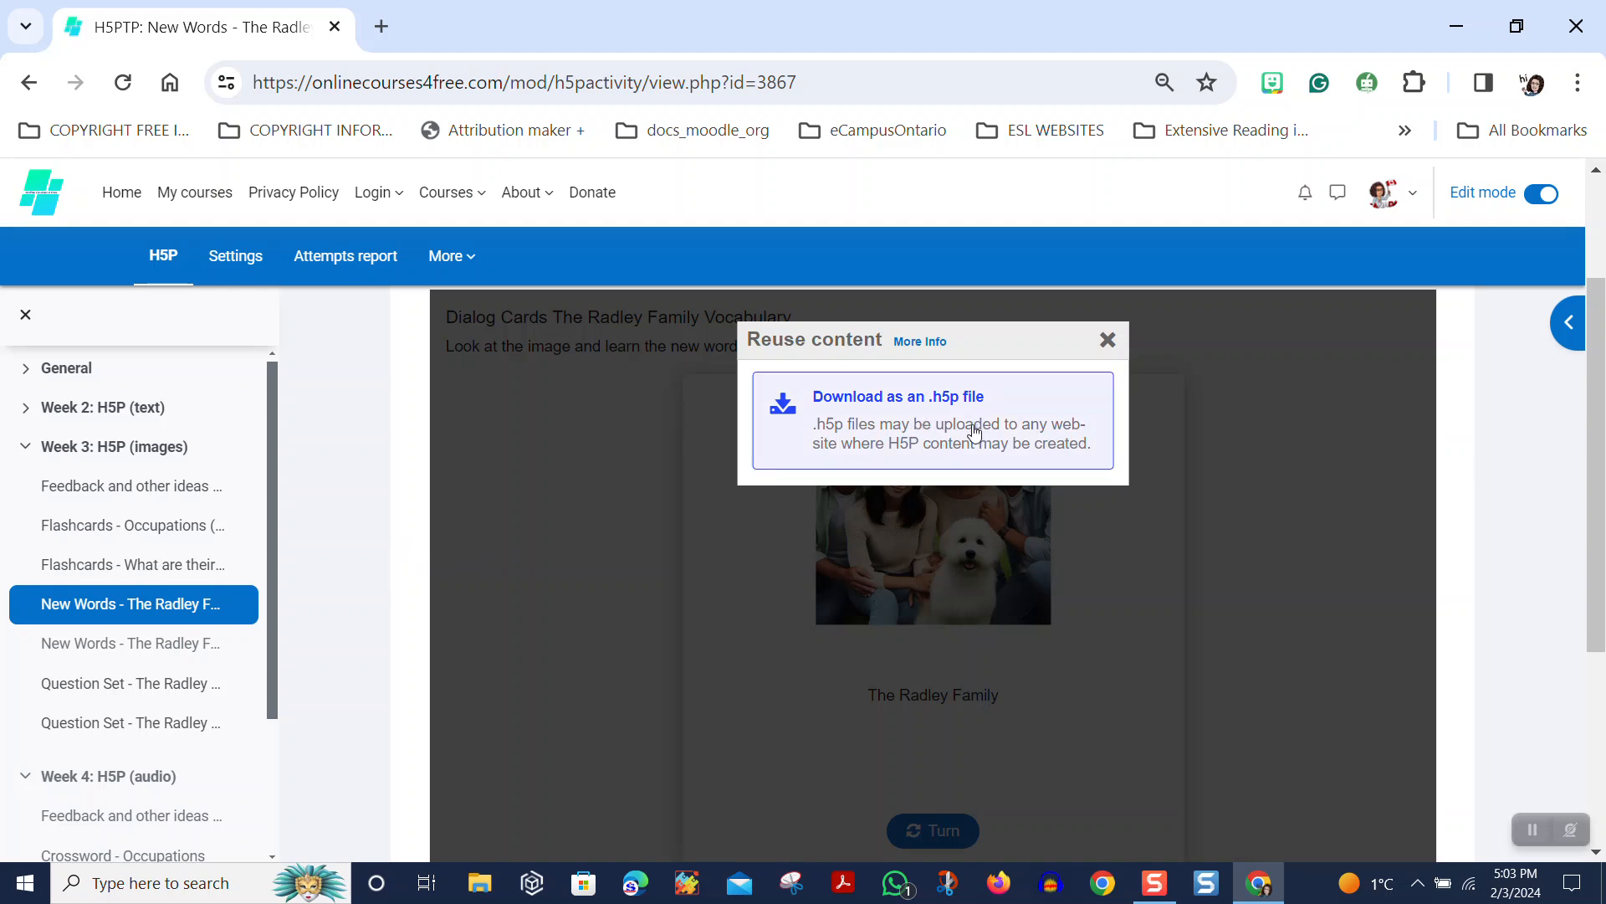
pyautogui.click(921, 417)
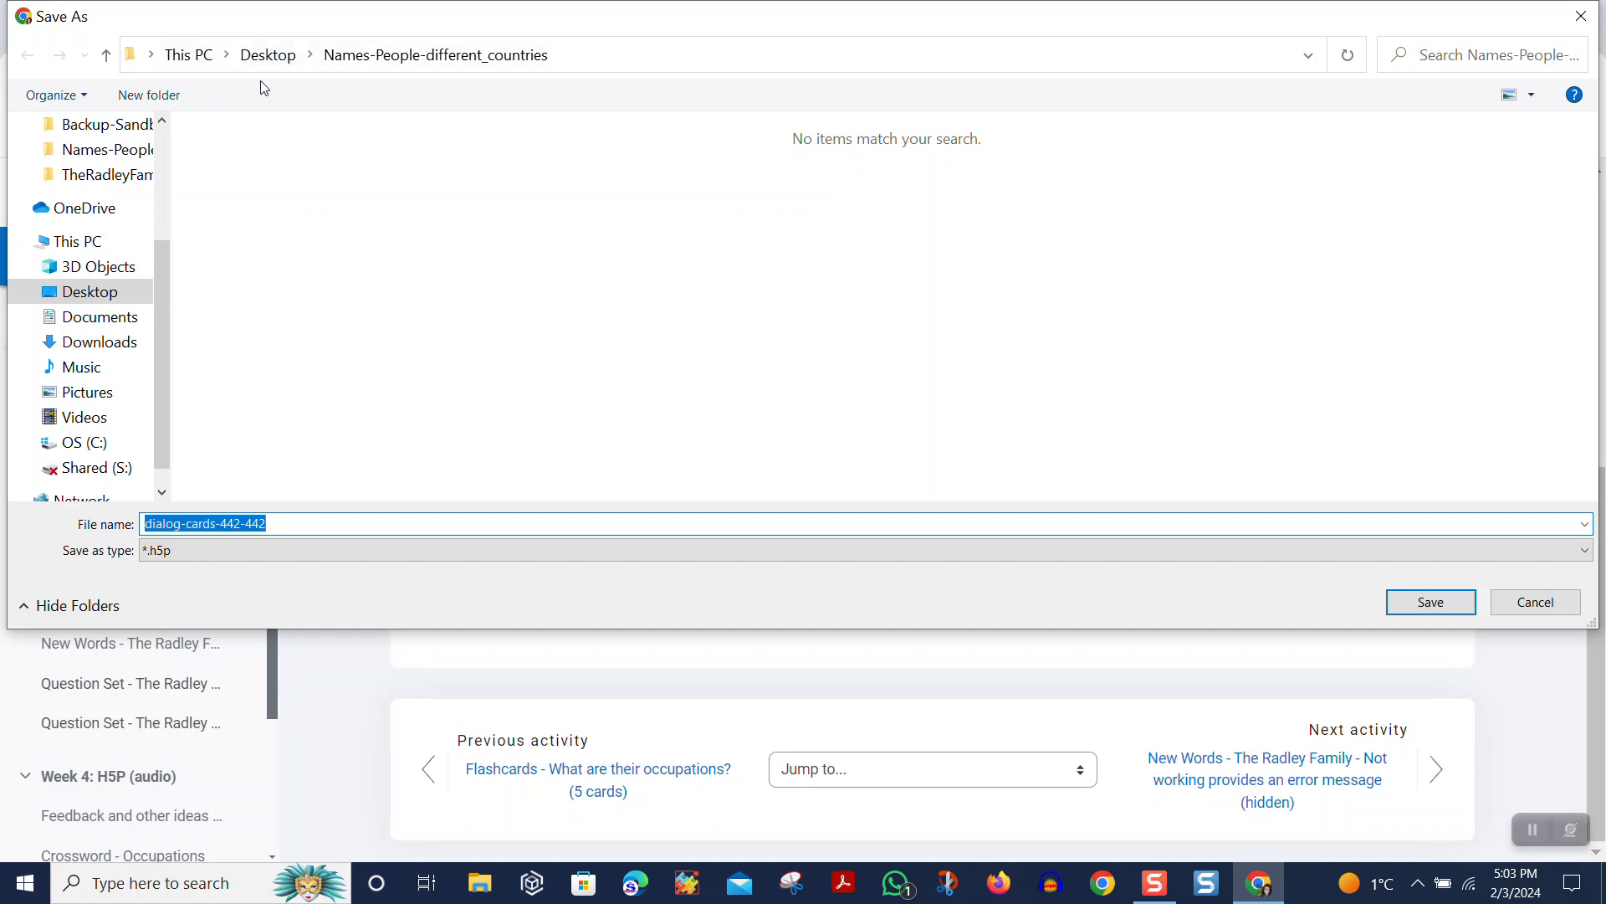
pyautogui.click(271, 55)
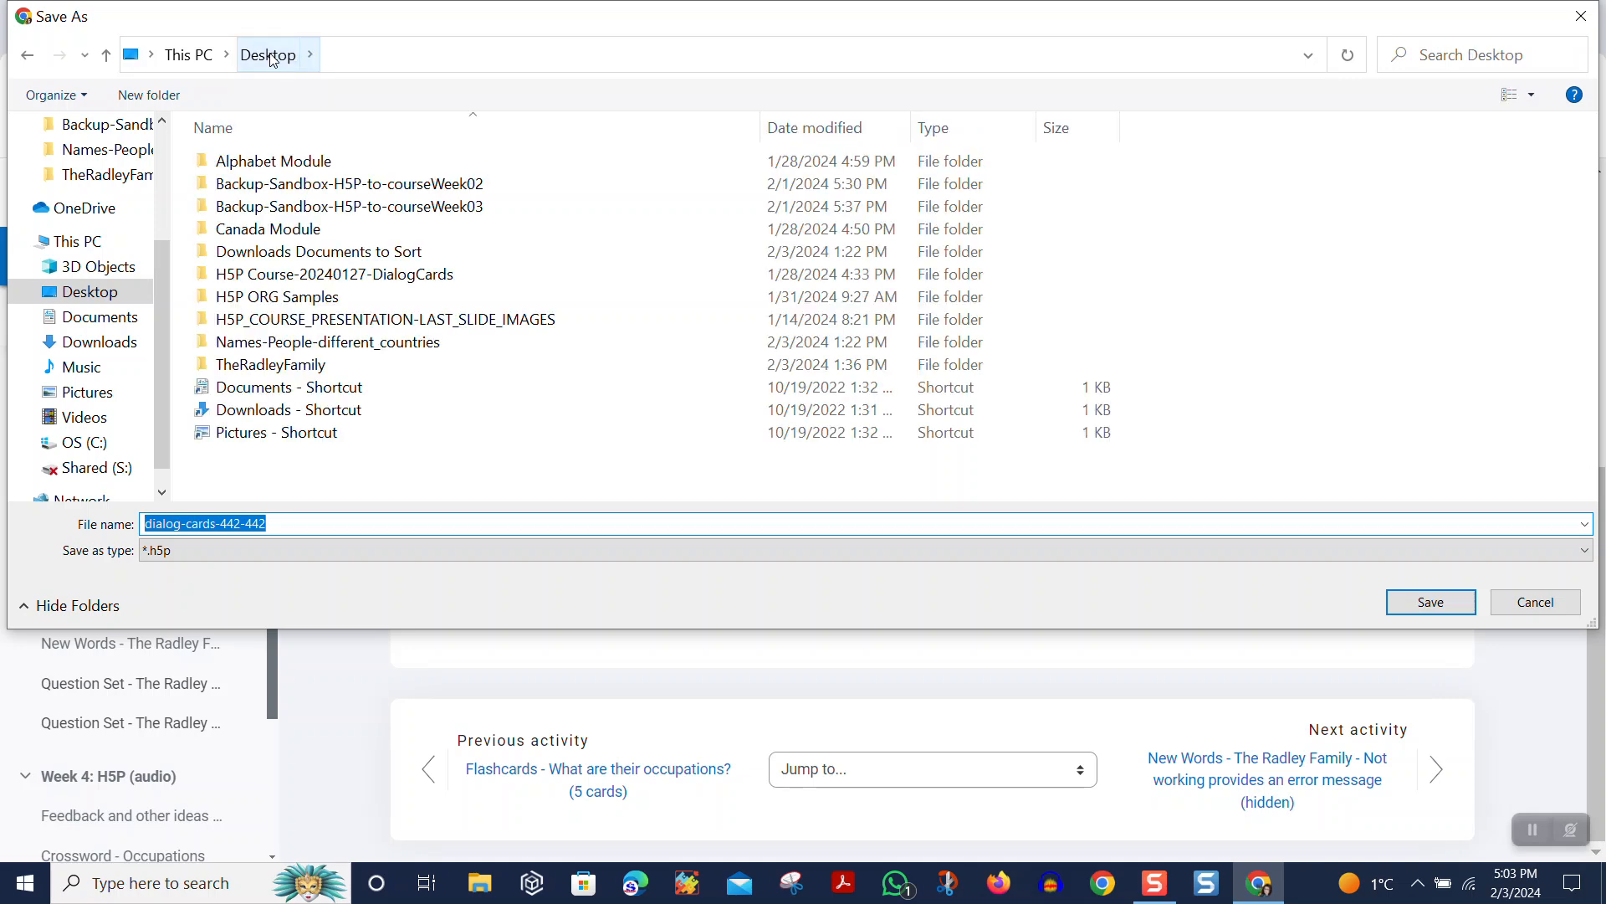
pyautogui.doubleClick(255, 366)
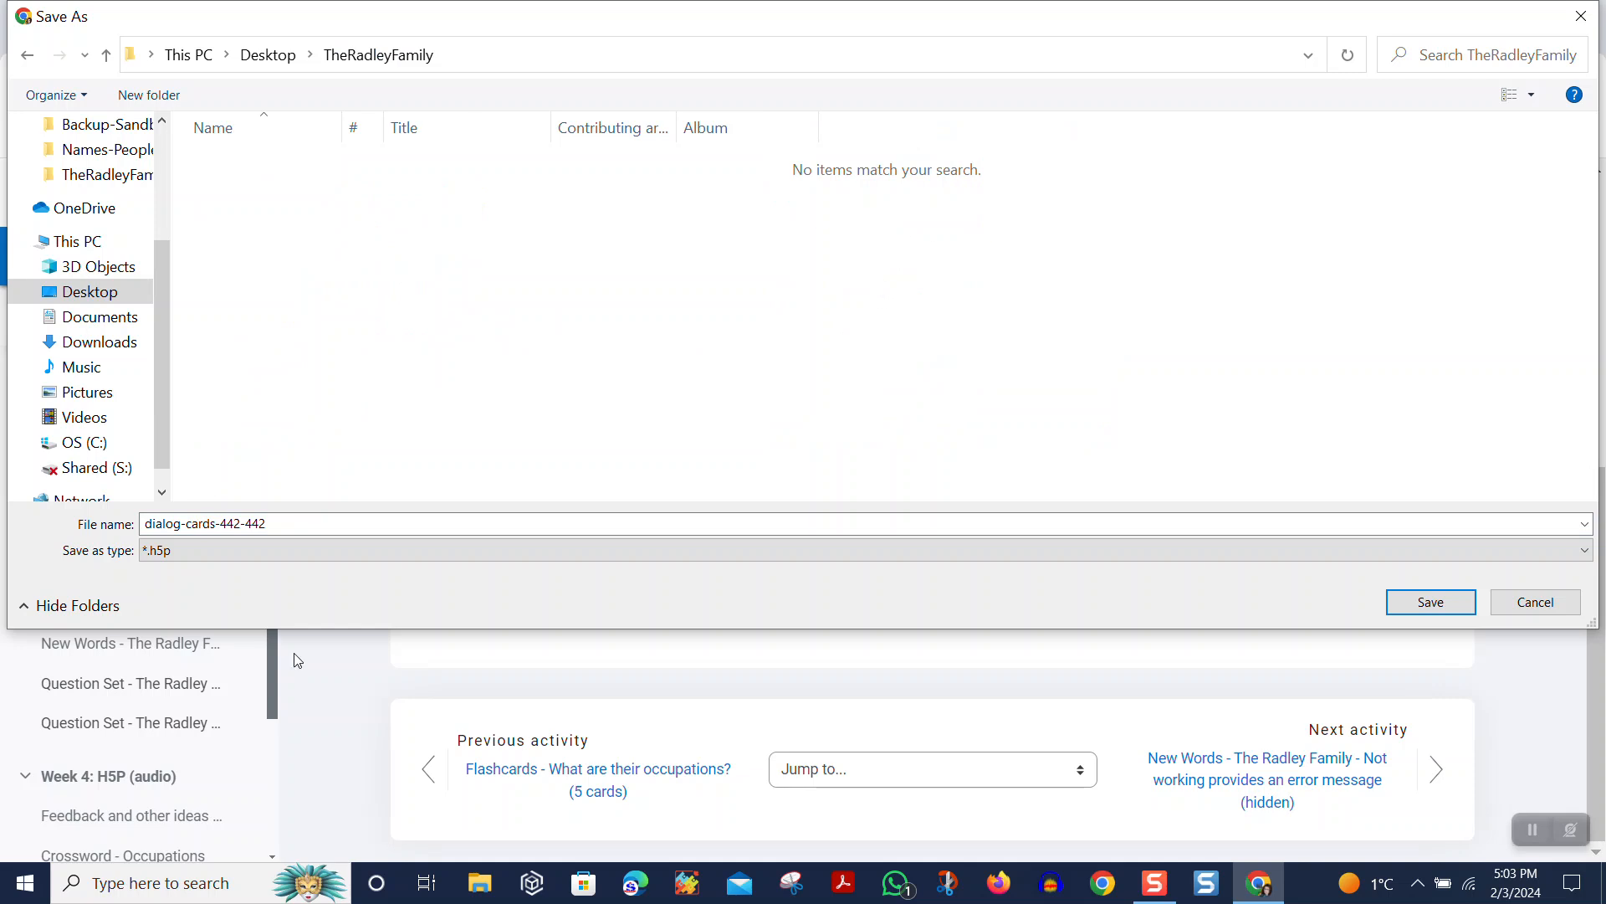
# Name the download dialog-cards-The_Radley_Family_with_audio and save it.
pyautogui.click(265, 527)
pyautogui.moveTo(265, 527); pyautogui.dragTo(221, 526)
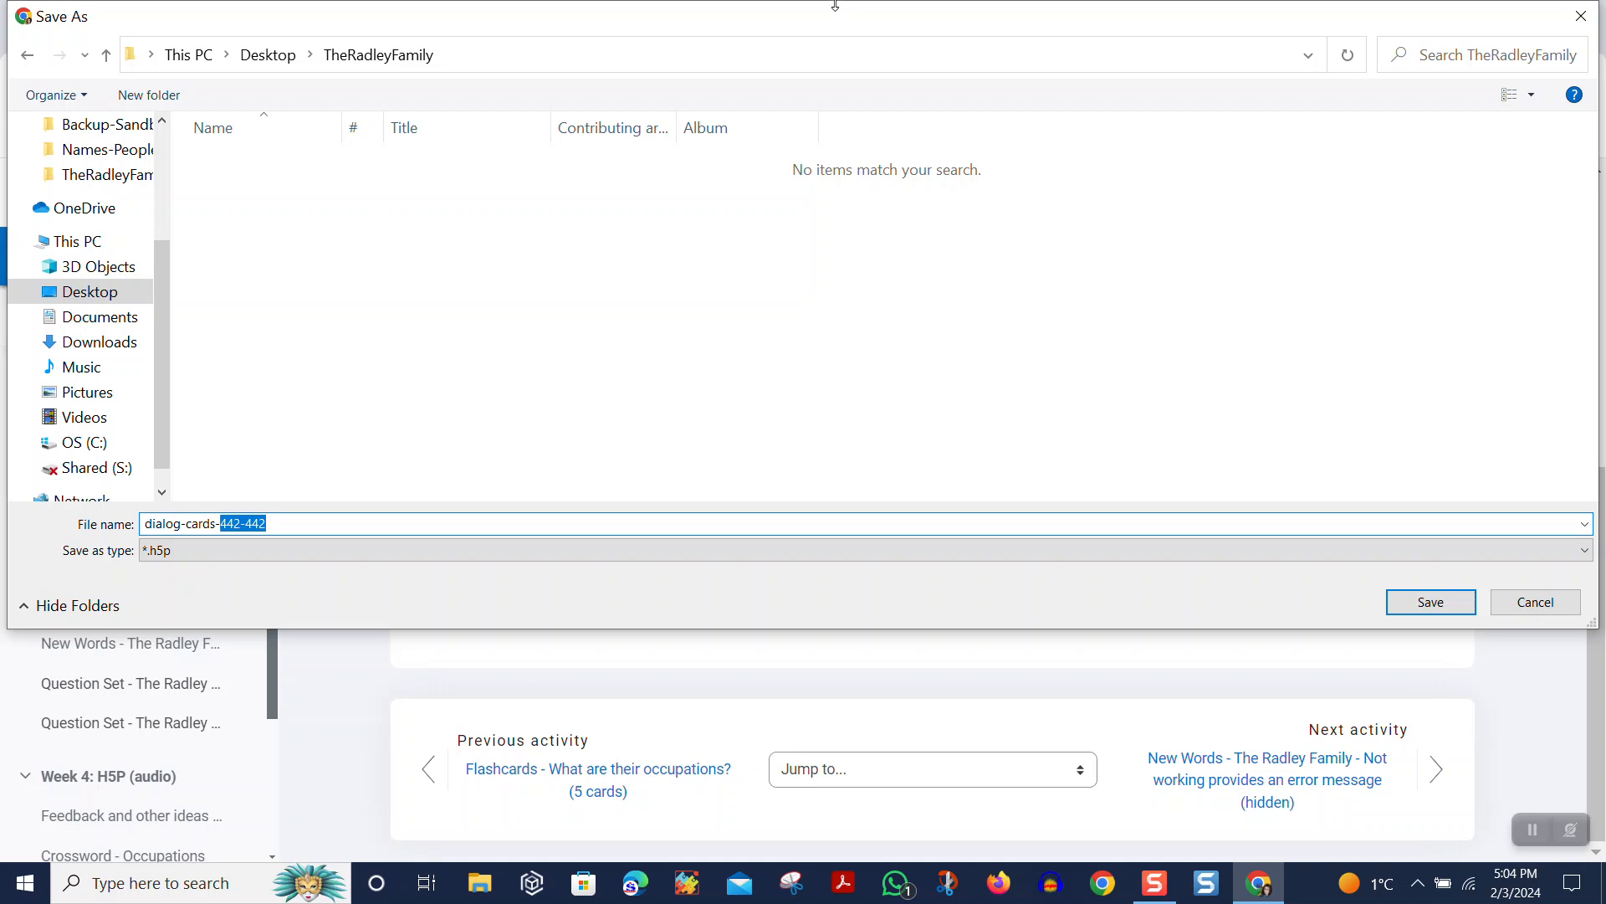
pyautogui.write('The_Radley_Fam')
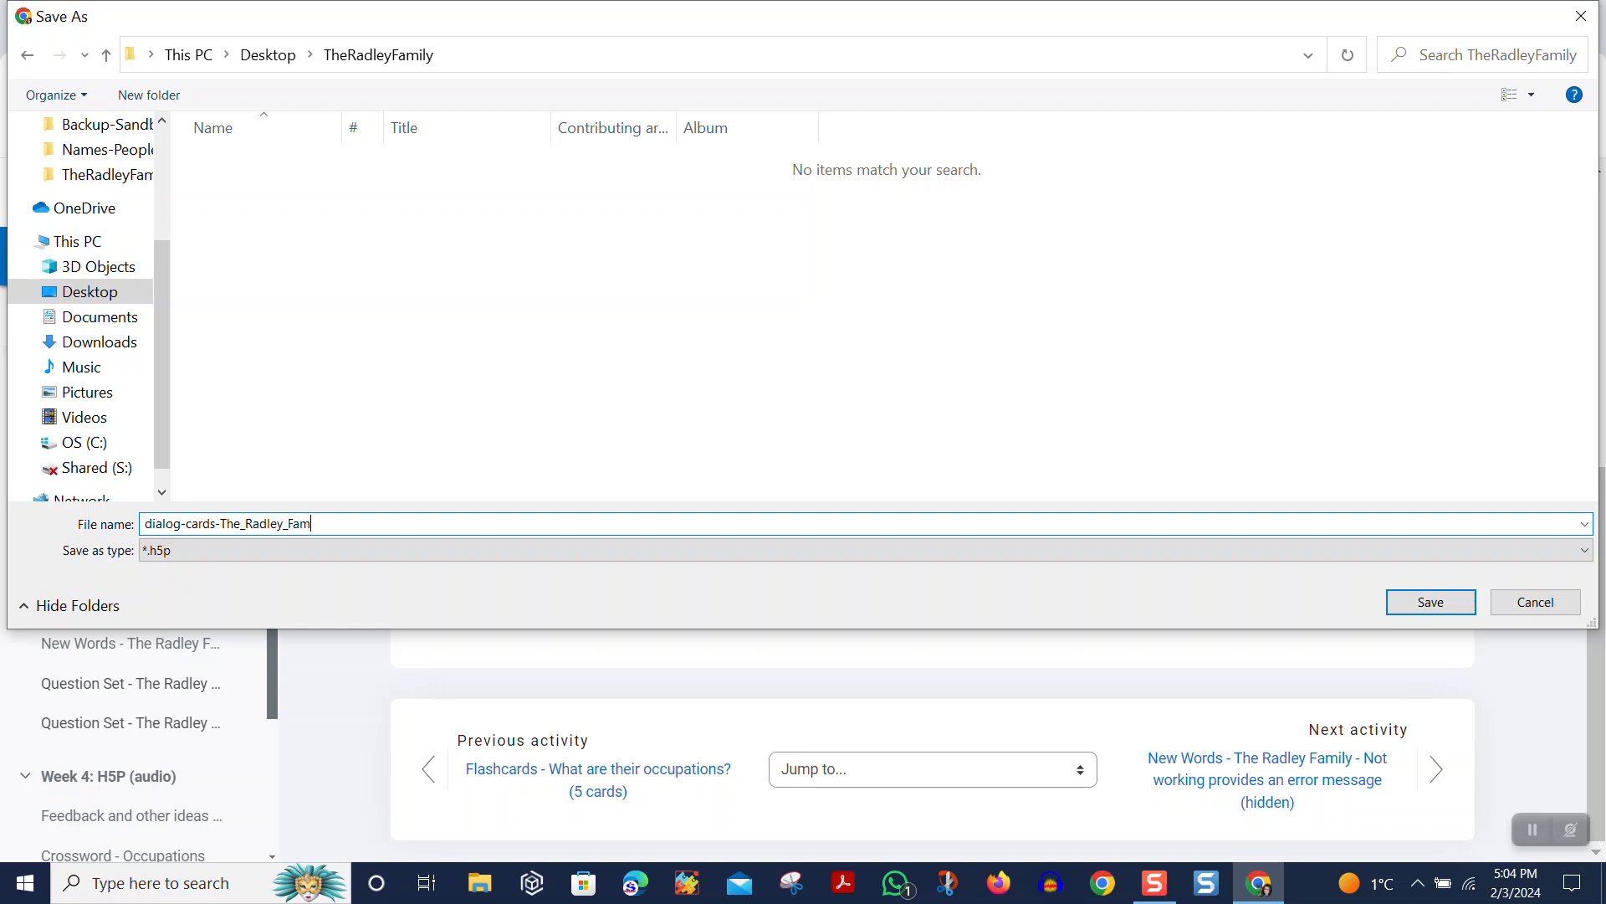
pyautogui.write('ily_with_audio')
pyautogui.click(1432, 604)
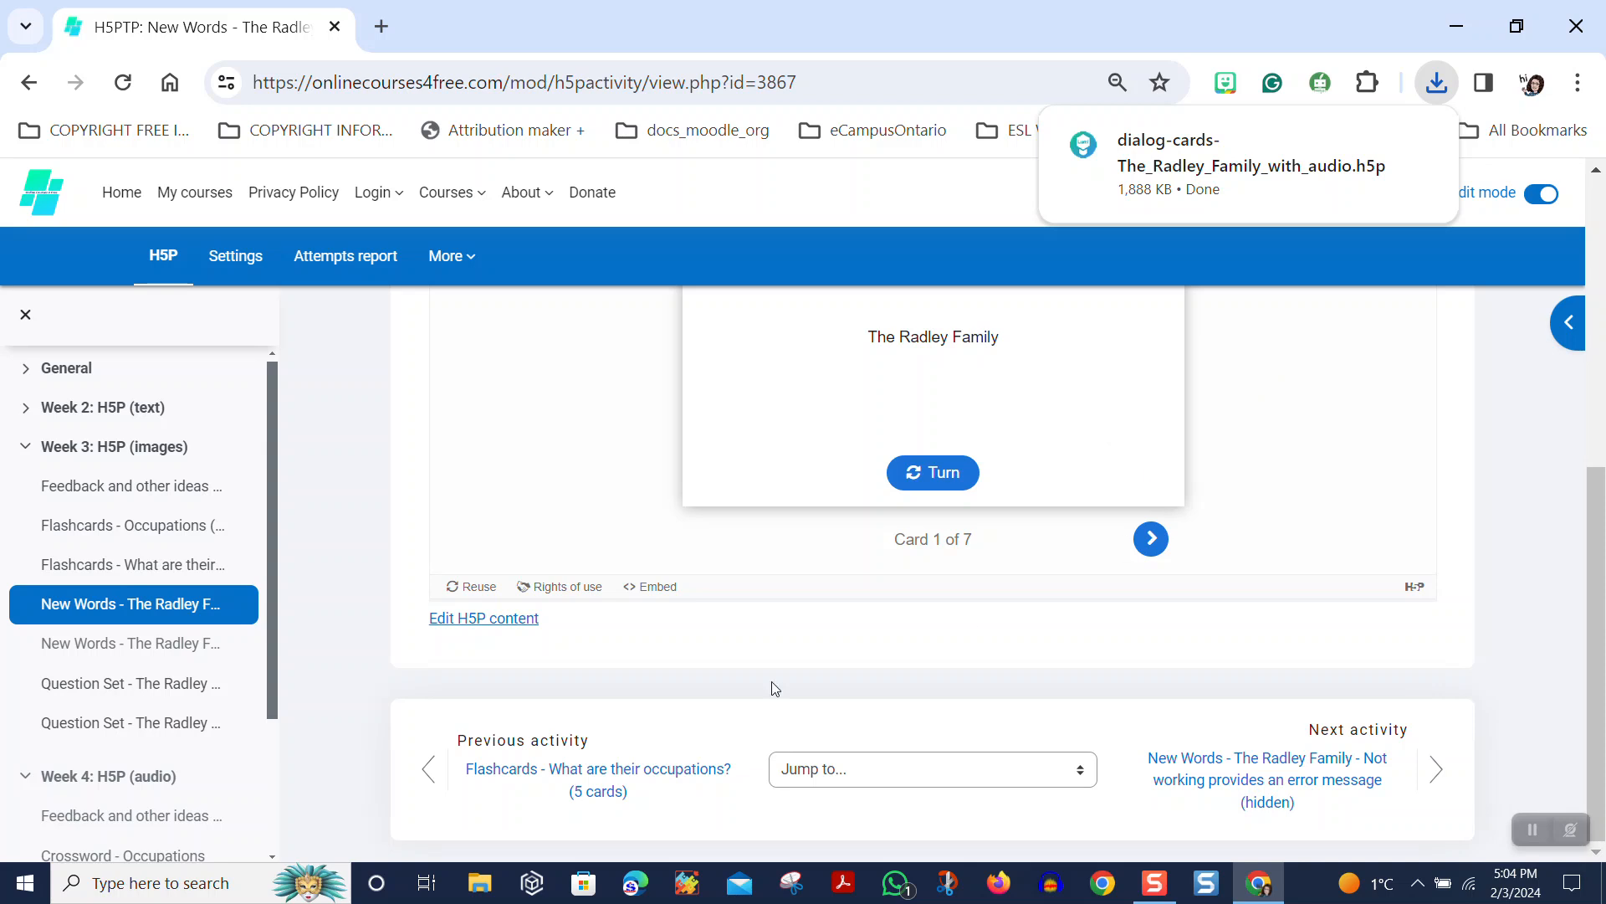
# Go to the Week 4: H5P (audio) section and open the course's content bank from there.
pyautogui.scroll(-2, 126, 711)
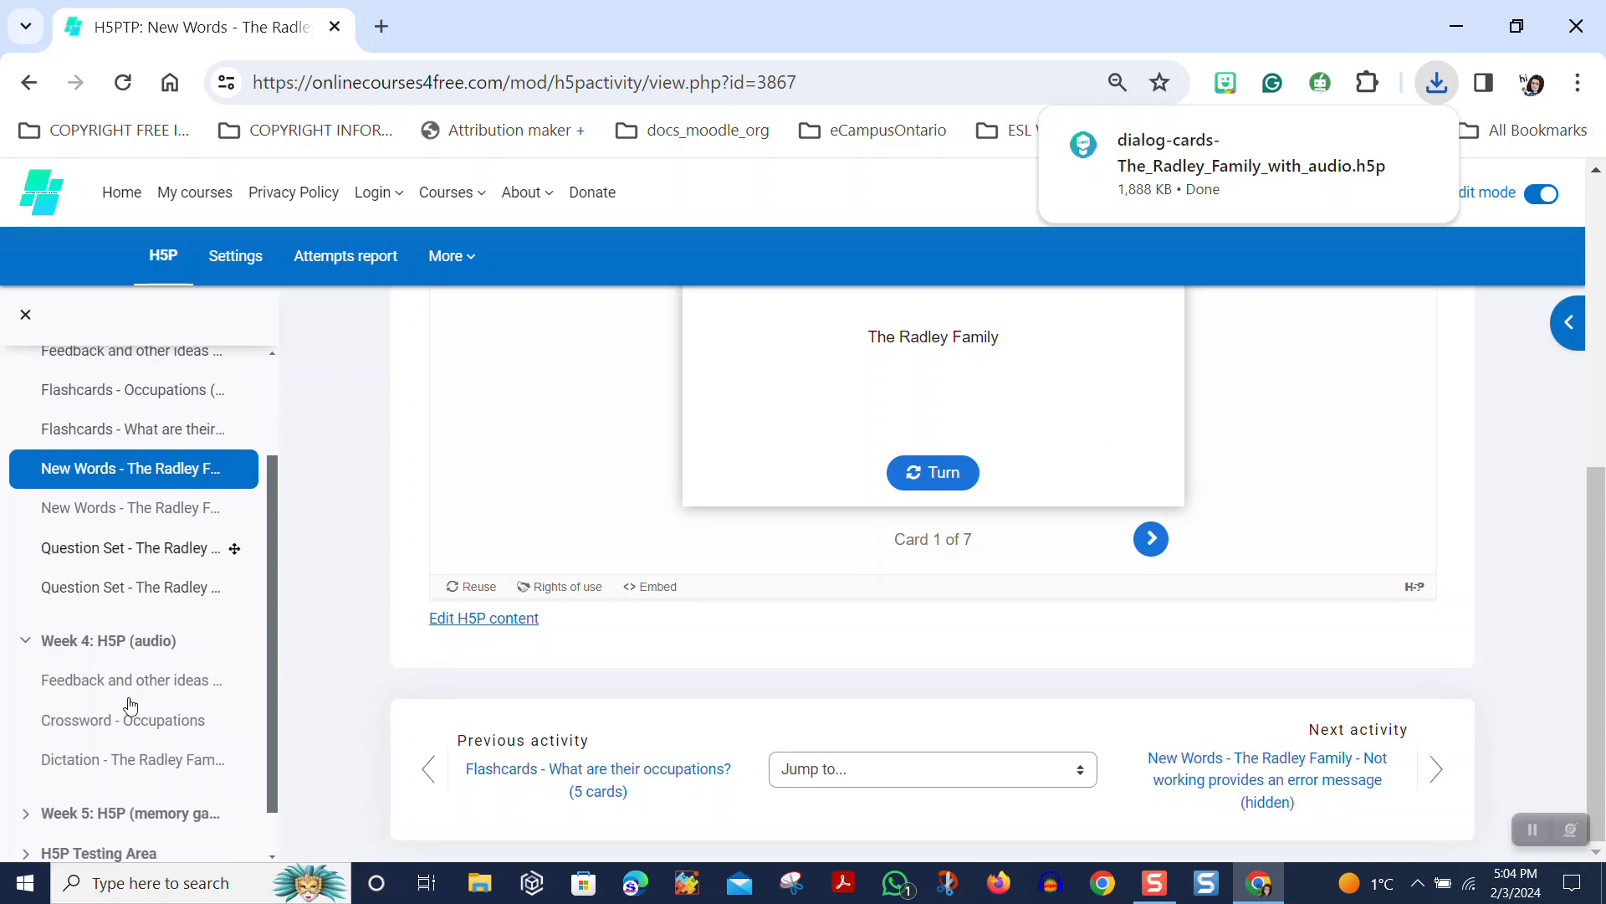
pyautogui.scroll(-1, 130, 705)
pyautogui.click(118, 588)
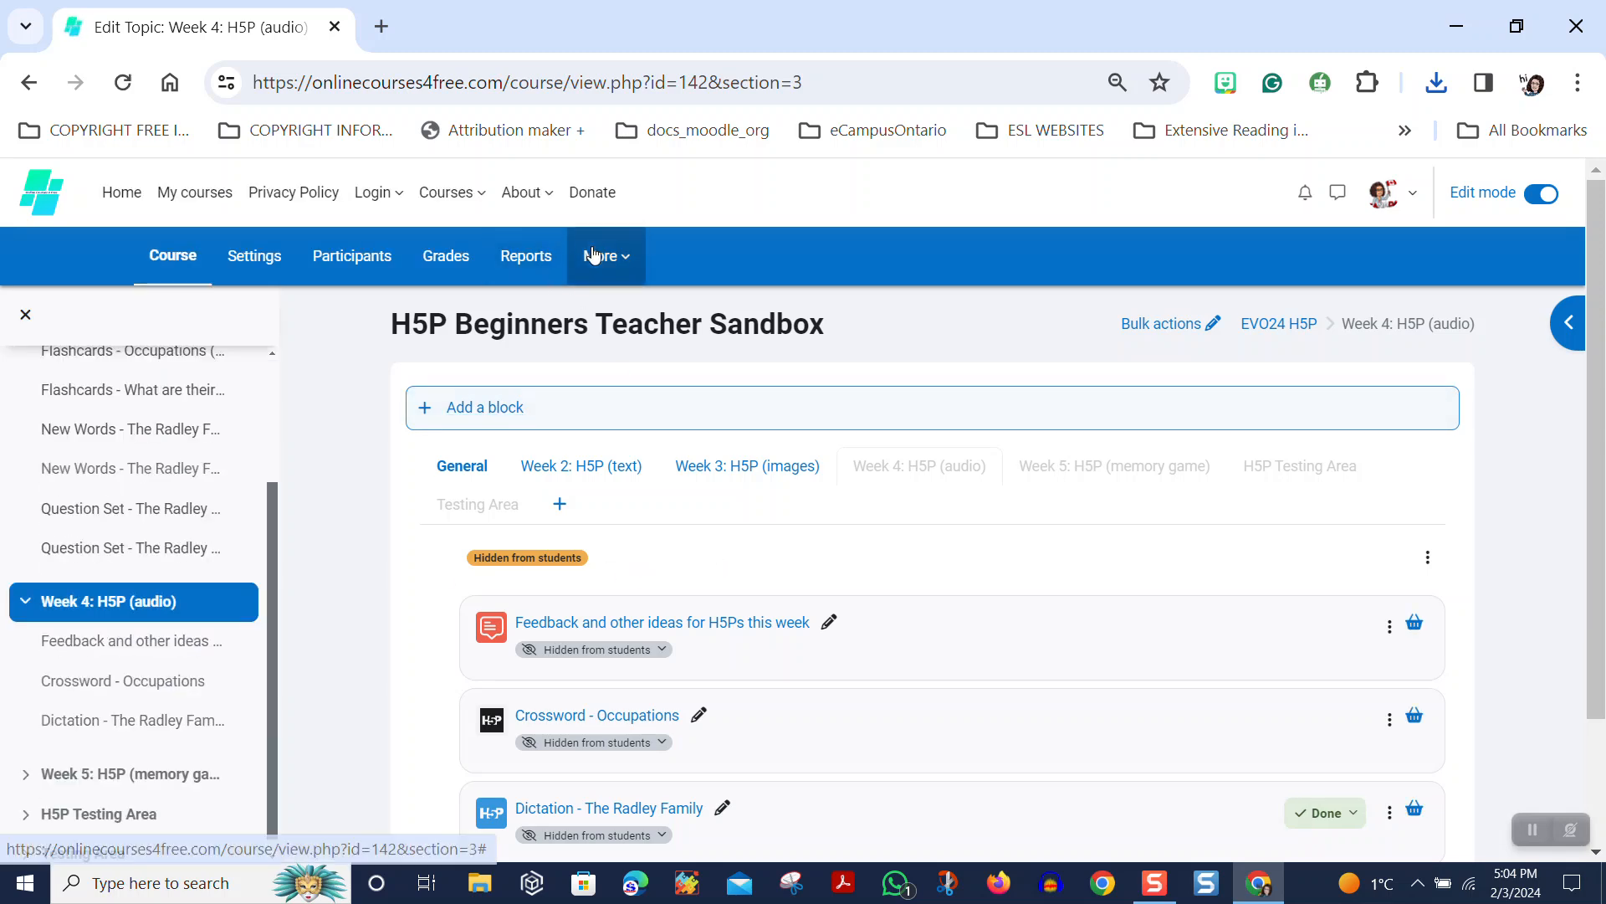
pyautogui.click(593, 255)
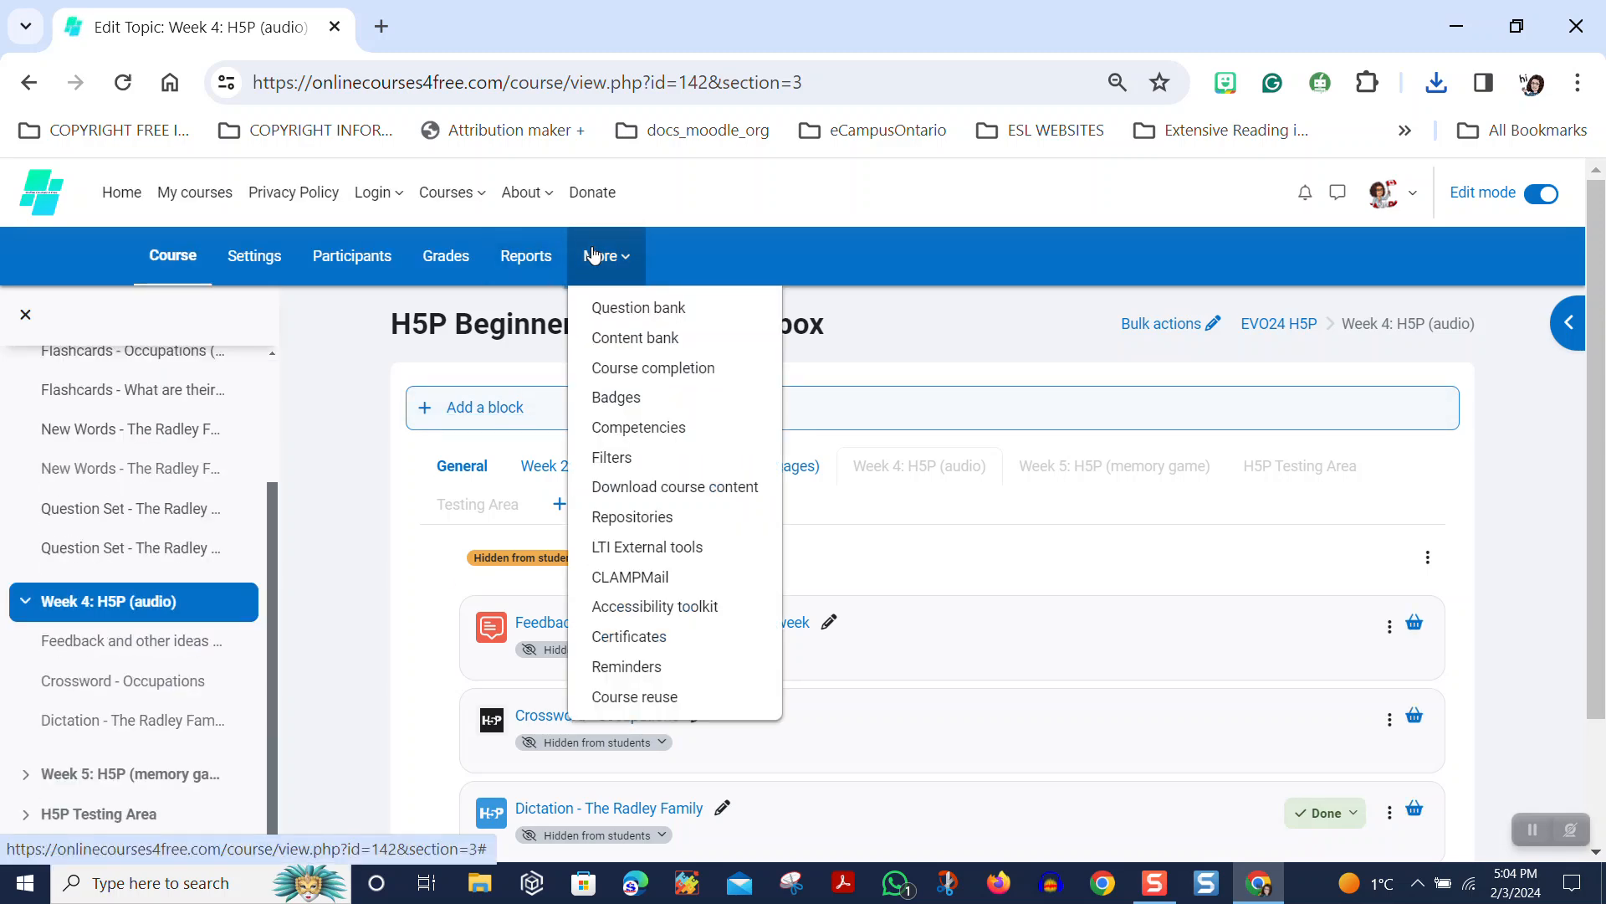
pyautogui.click(638, 339)
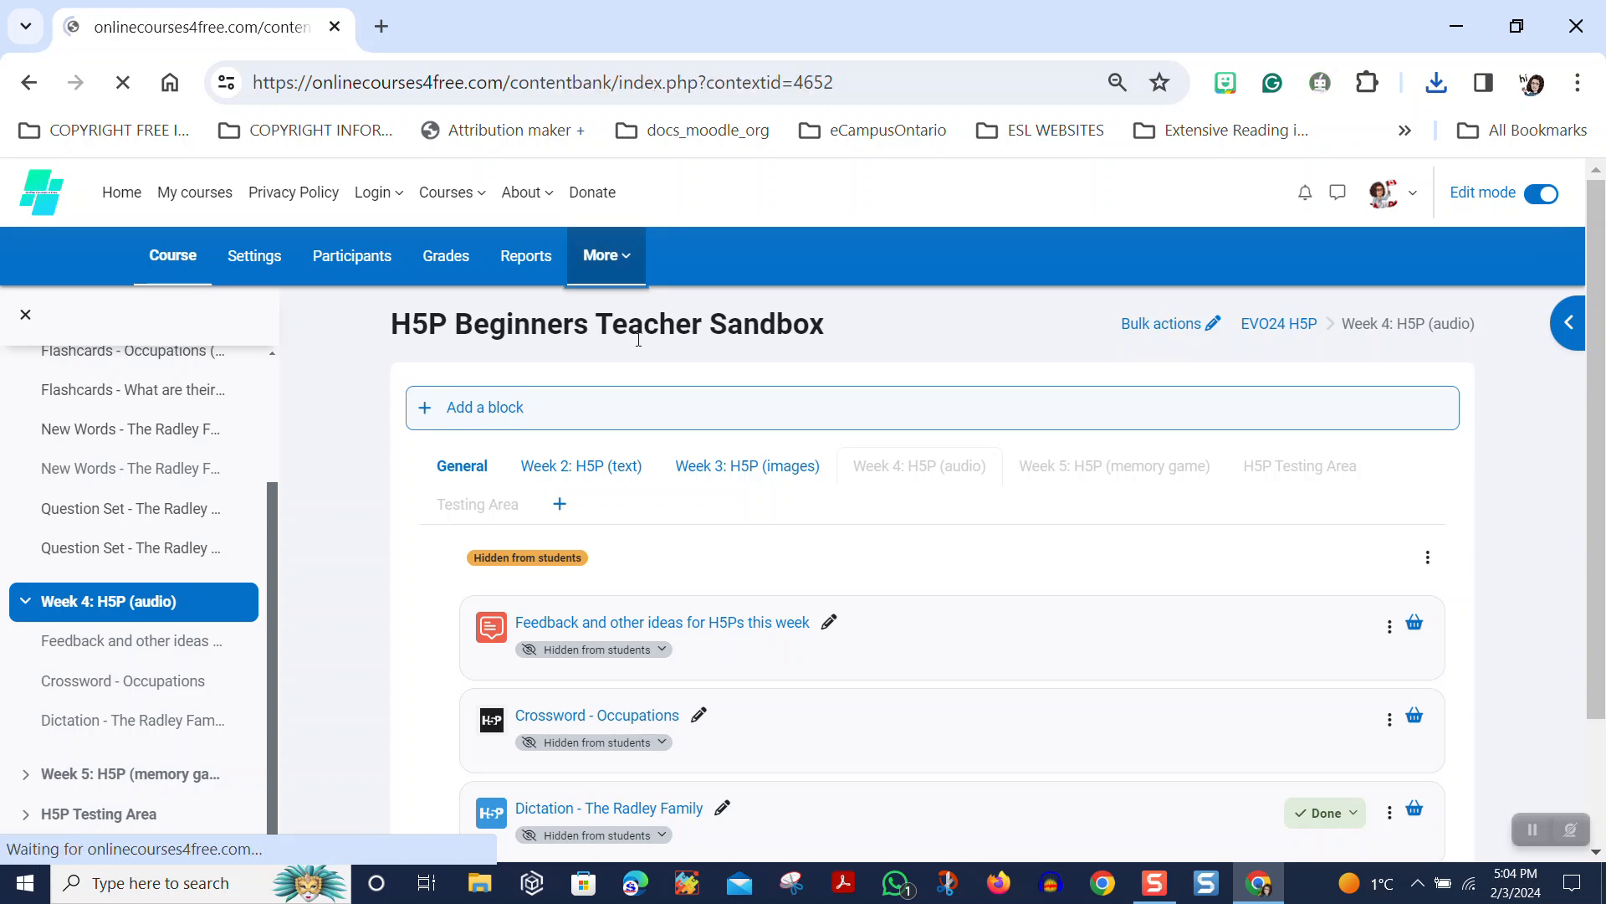
# Start a content bank upload and choose the file dialog-cards-The_Radley_Family_with_audio from the TheRadleyFamily folder.
pyautogui.click(1293, 461)
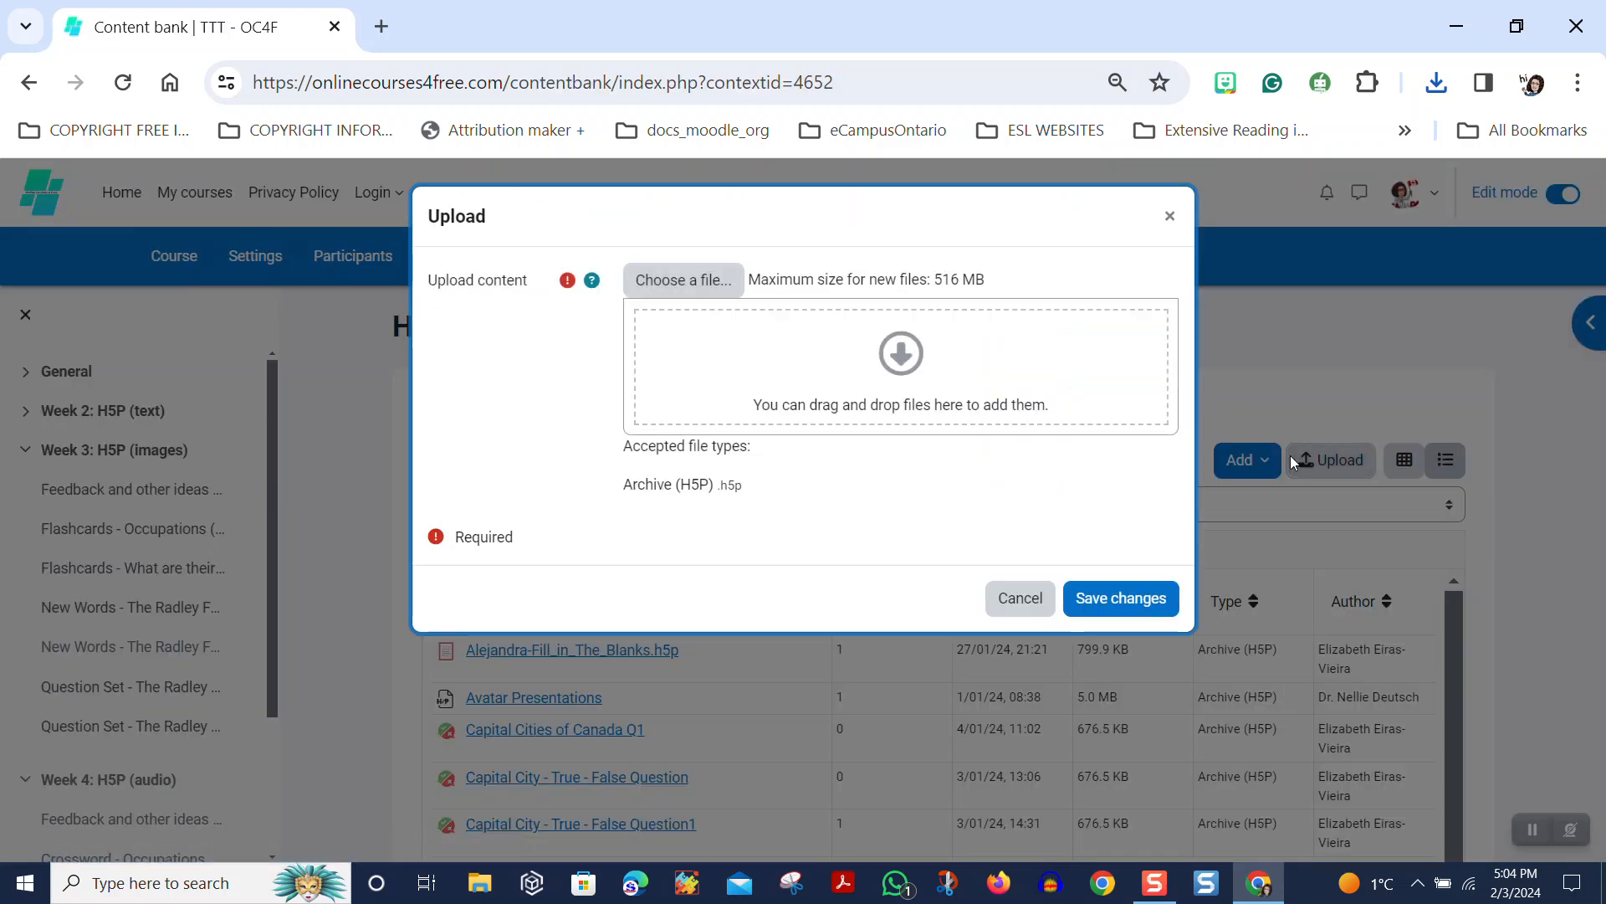
pyautogui.click(711, 278)
pyautogui.click(665, 439)
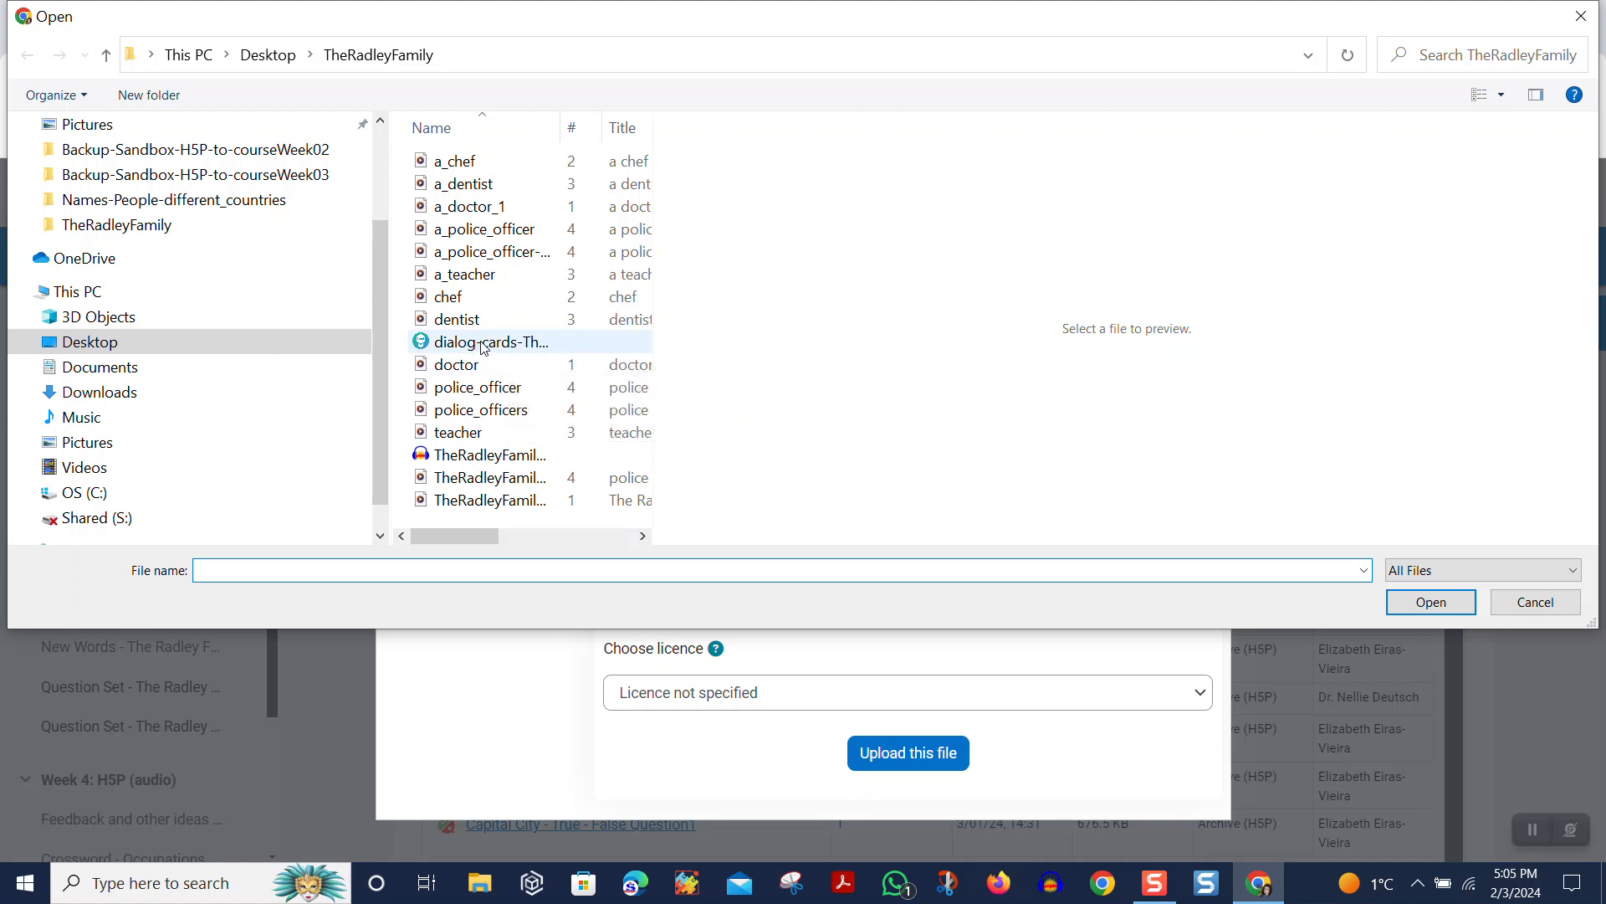
pyautogui.click(484, 346)
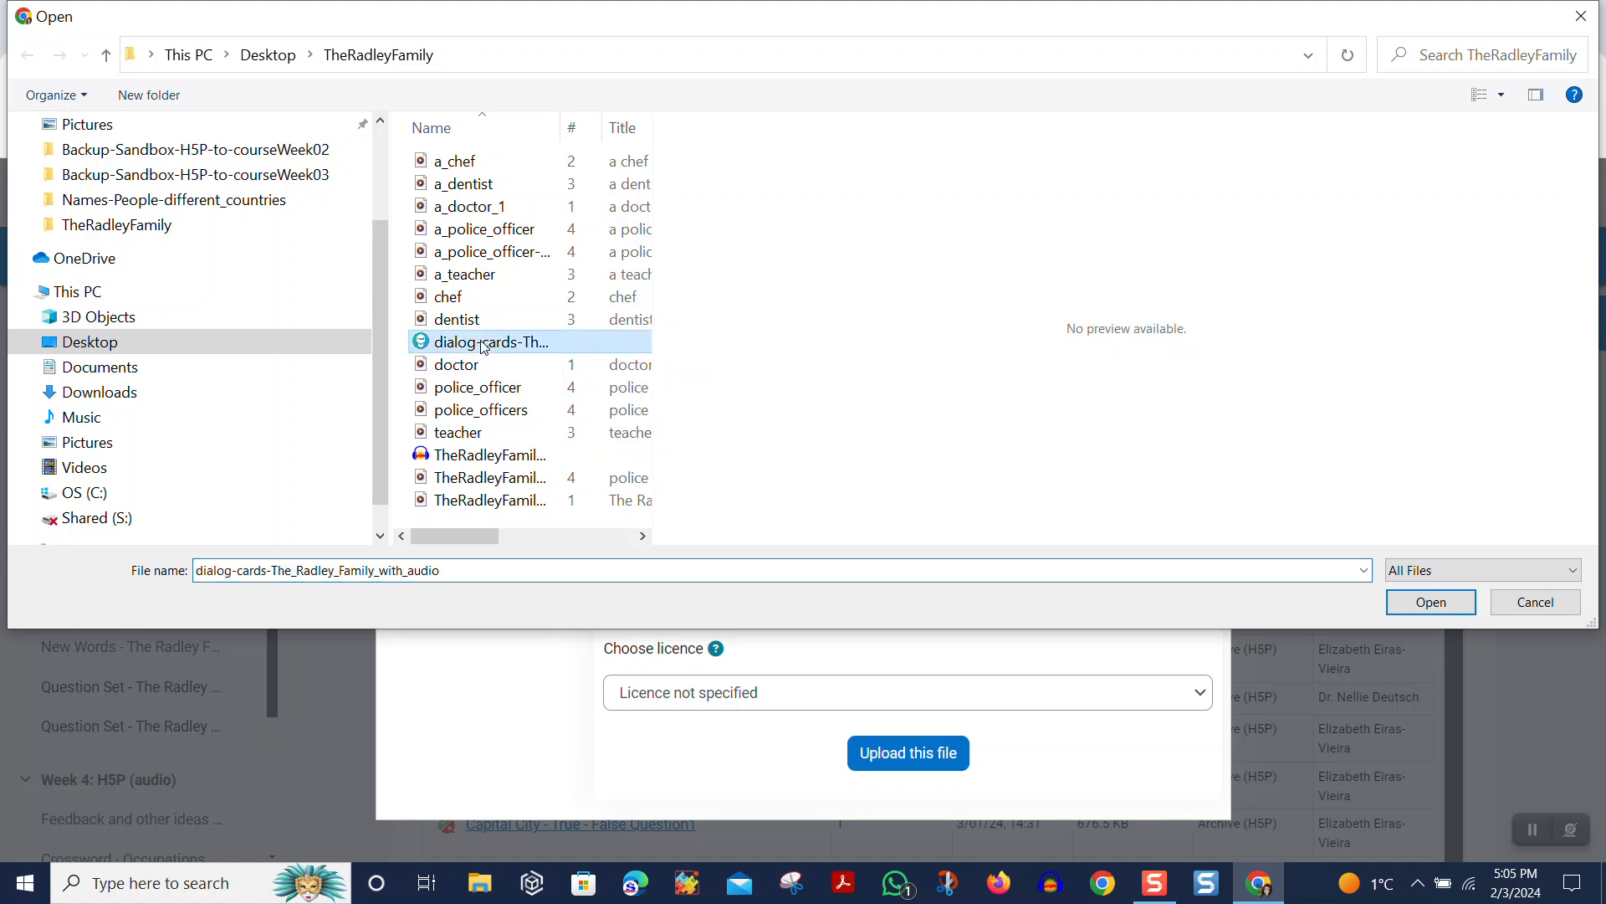
pyautogui.doubleClick(483, 347)
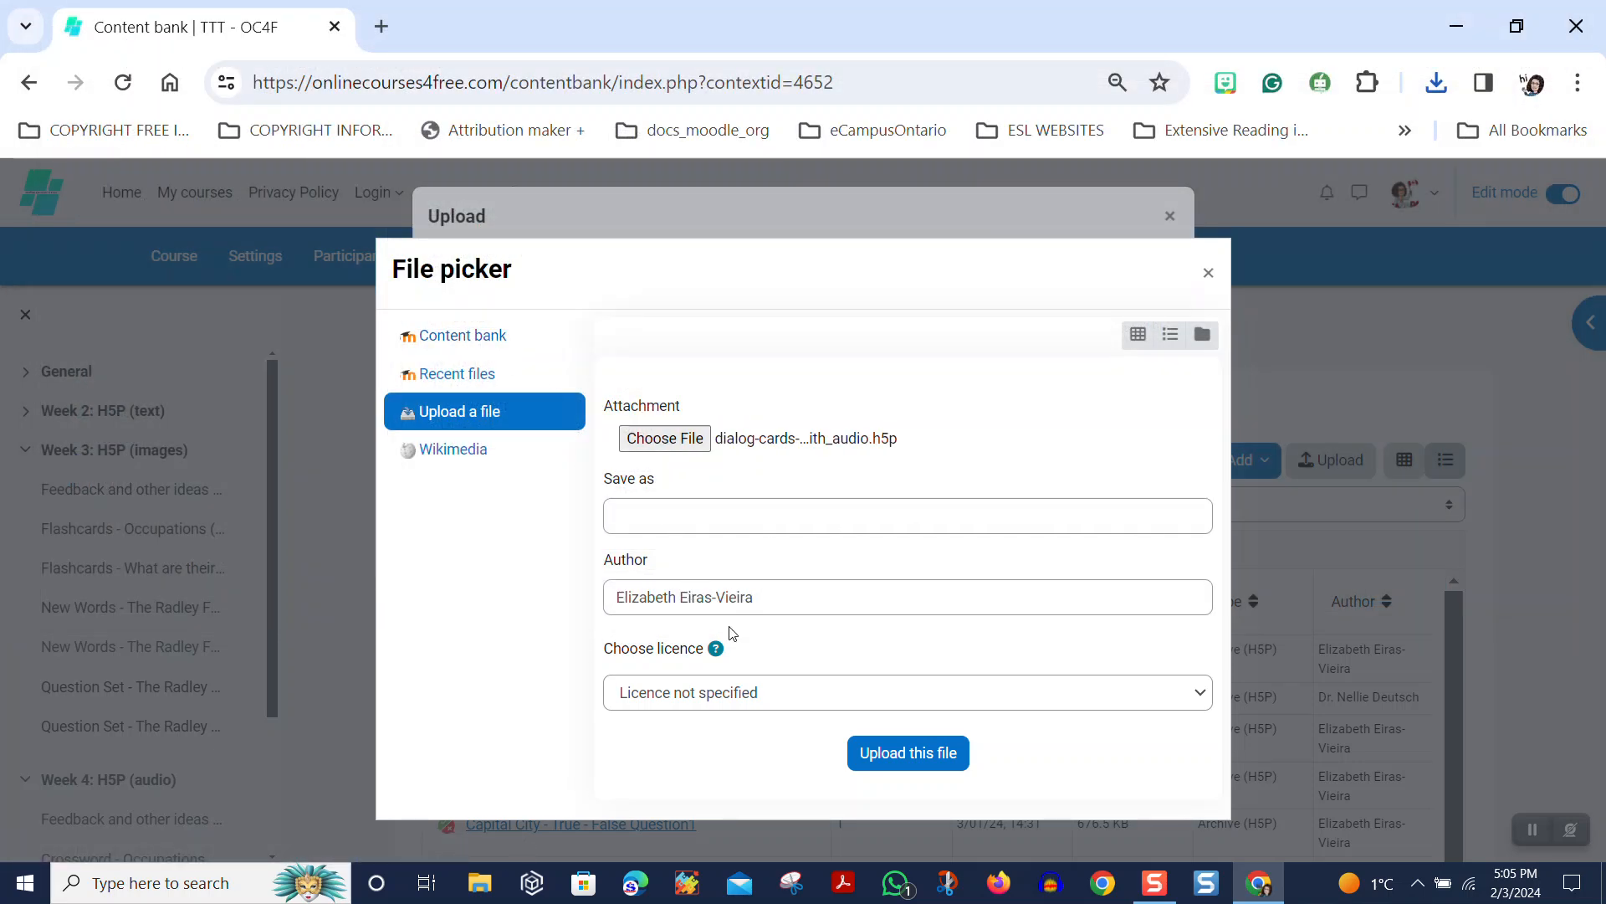
# Set the licence to Creative Commons - NonCommercial-ShareAlike 4.0 International, upload the file and save it to the content bank.
pyautogui.click(715, 703)
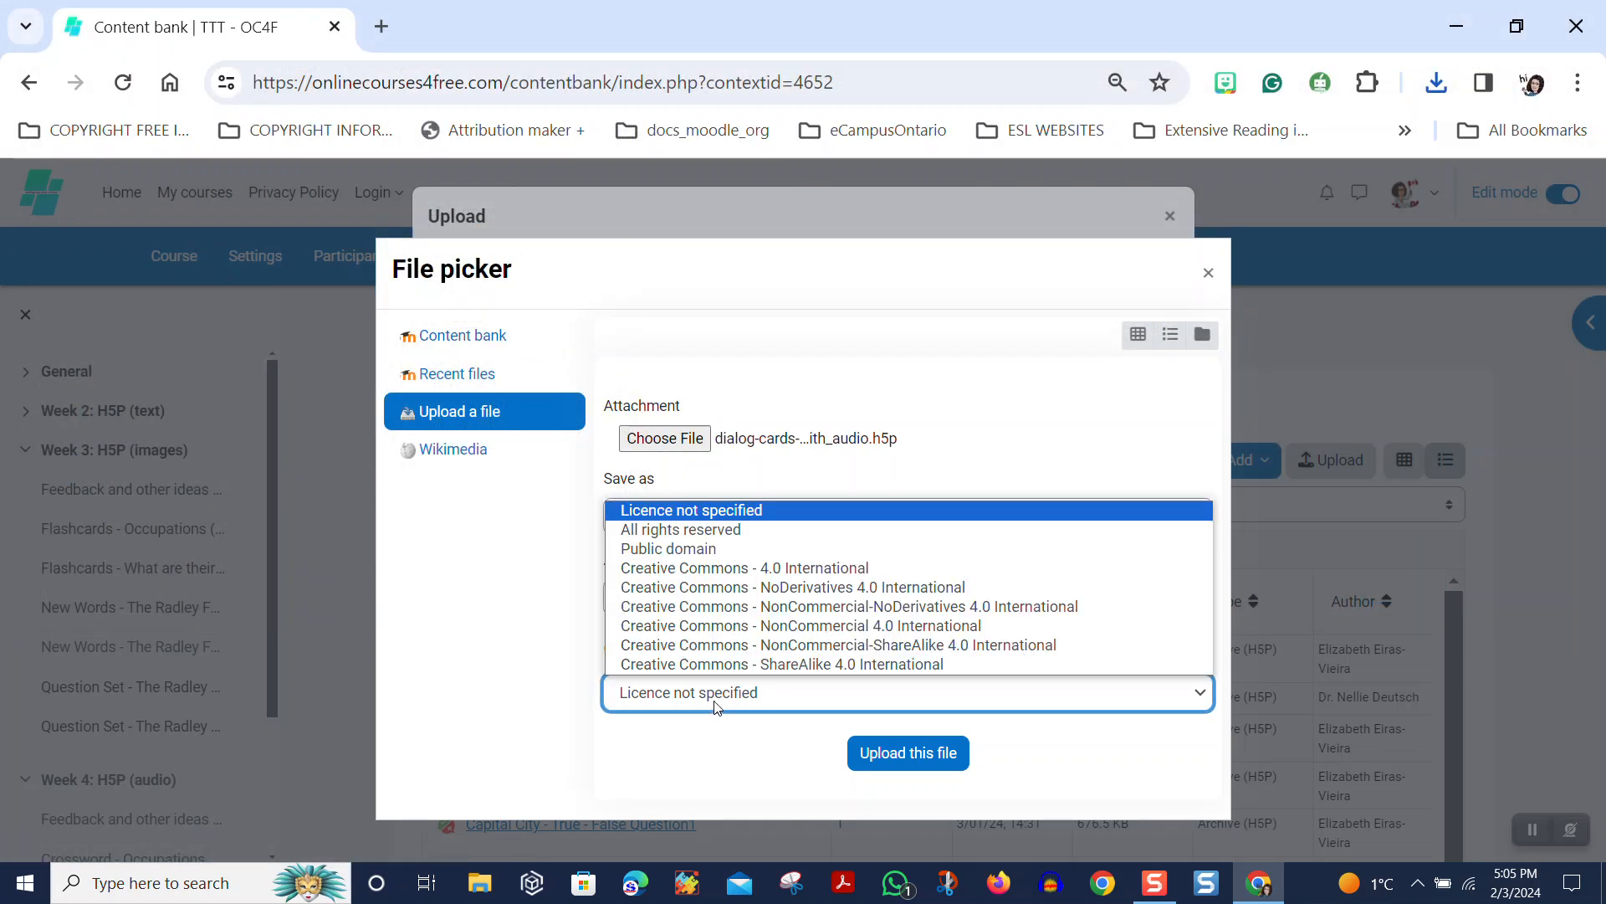
pyautogui.click(849, 648)
pyautogui.click(917, 762)
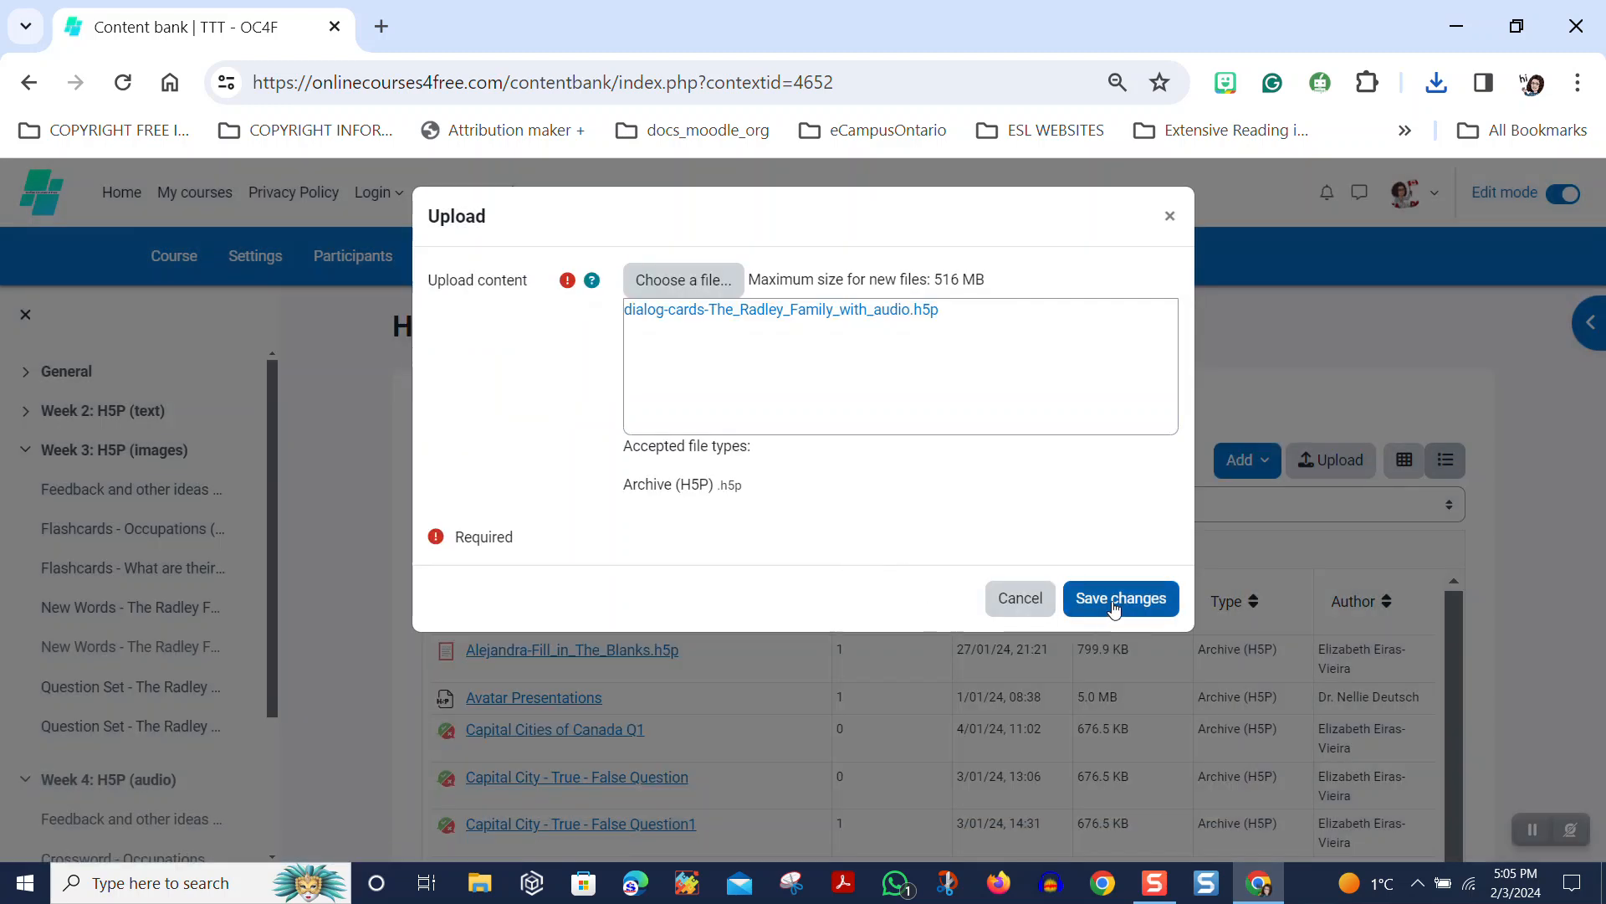
pyautogui.click(1116, 608)
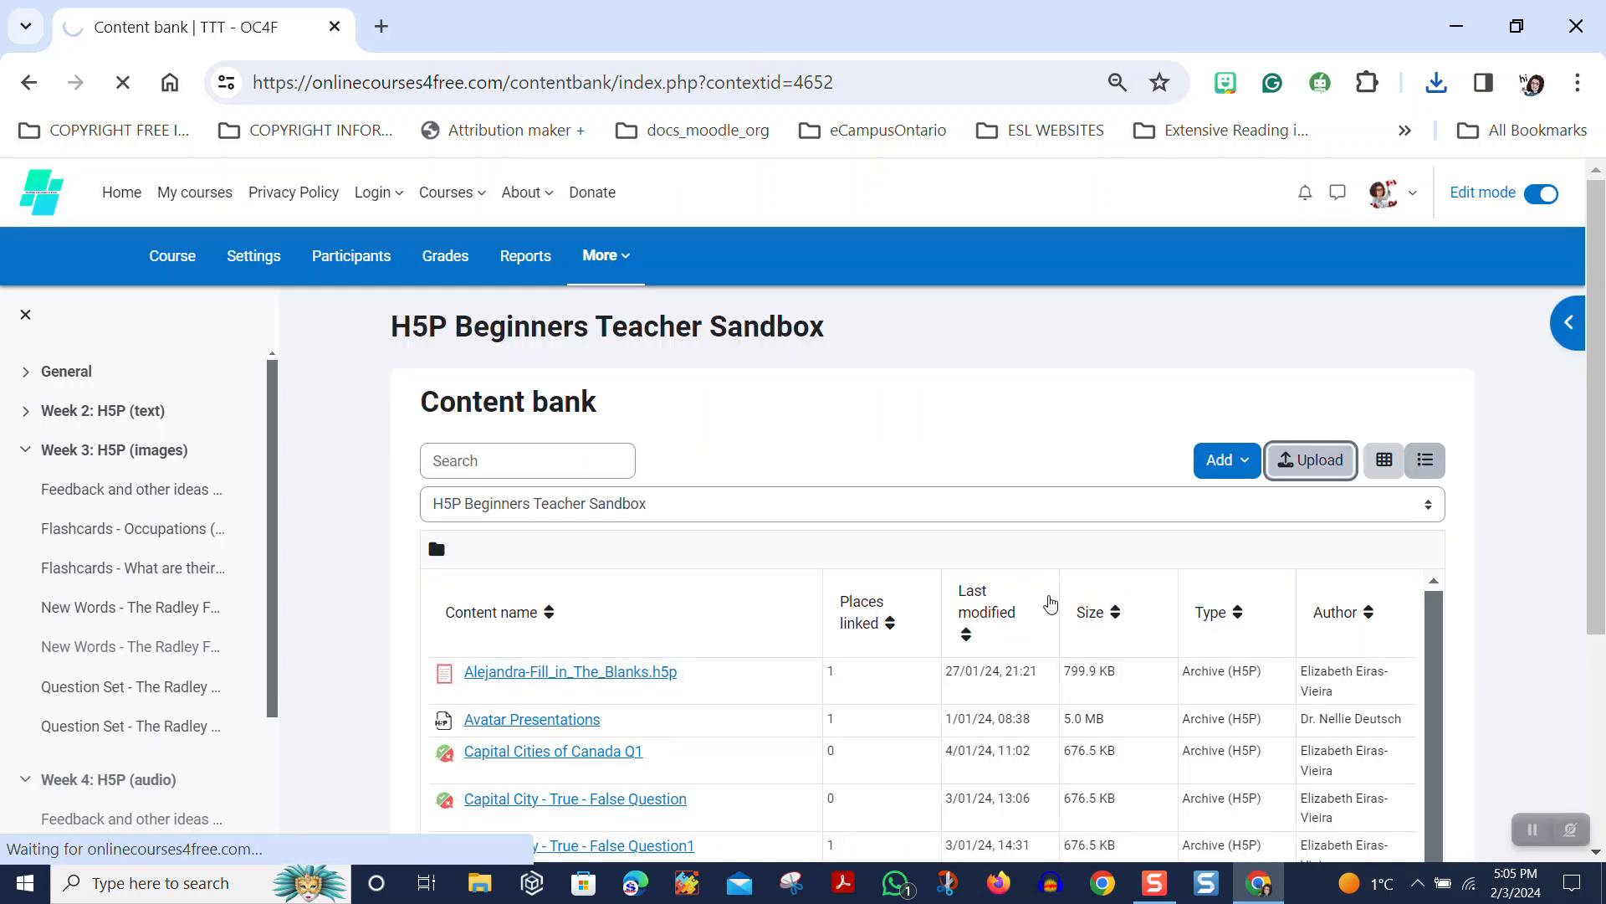
pyautogui.scroll(-3, 908, 507)
pyautogui.scroll(-1, 914, 507)
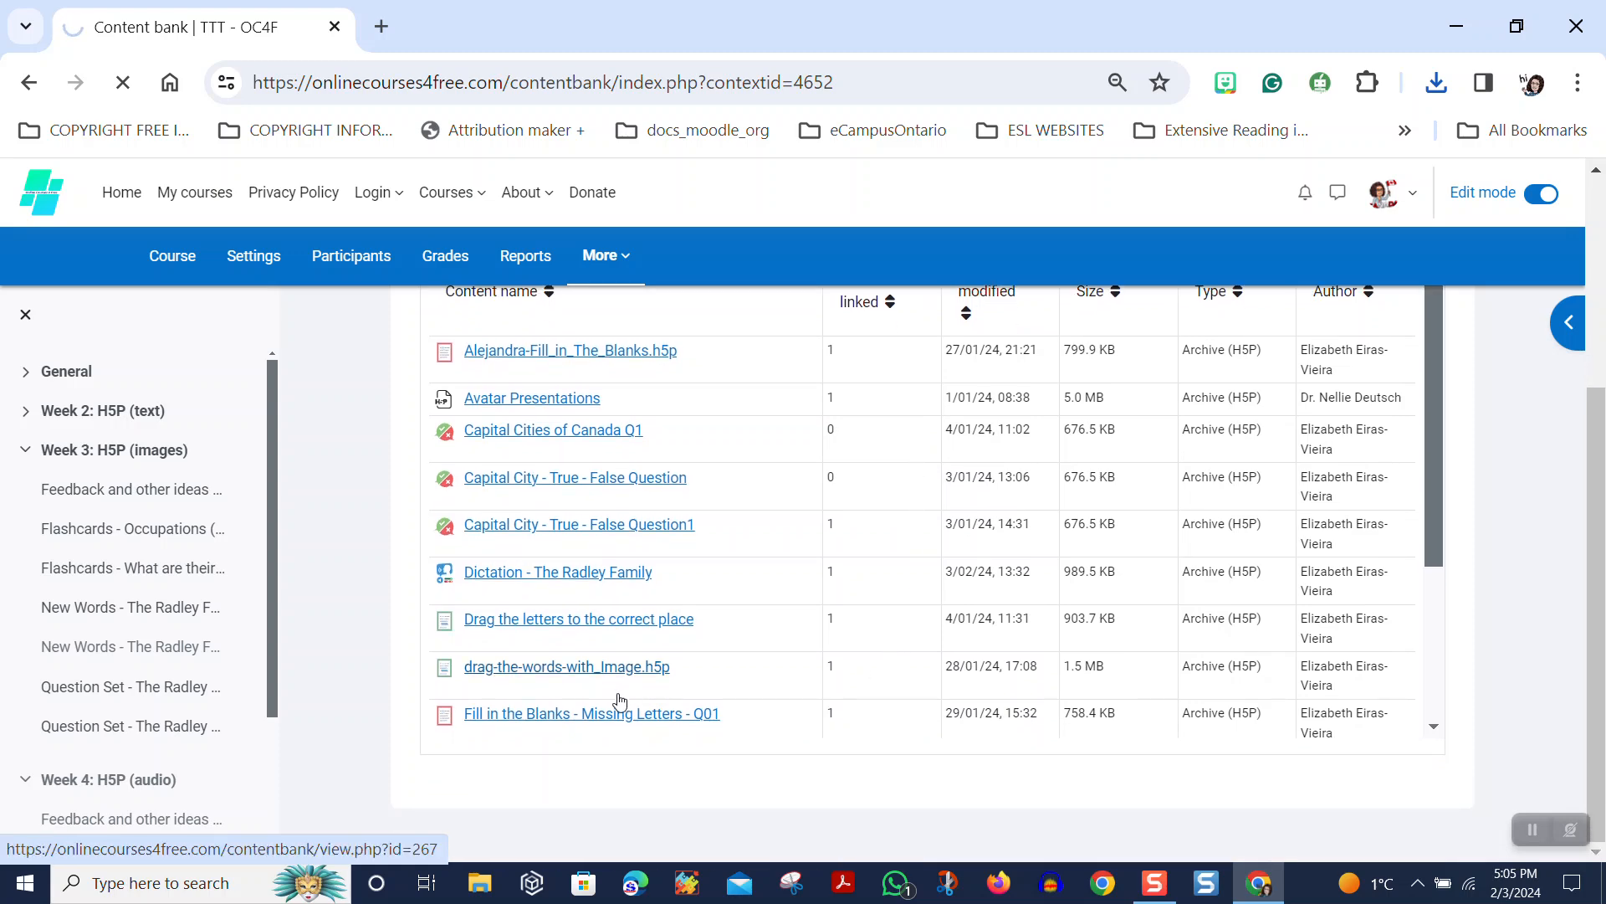
pyautogui.scroll(-1, 634, 664)
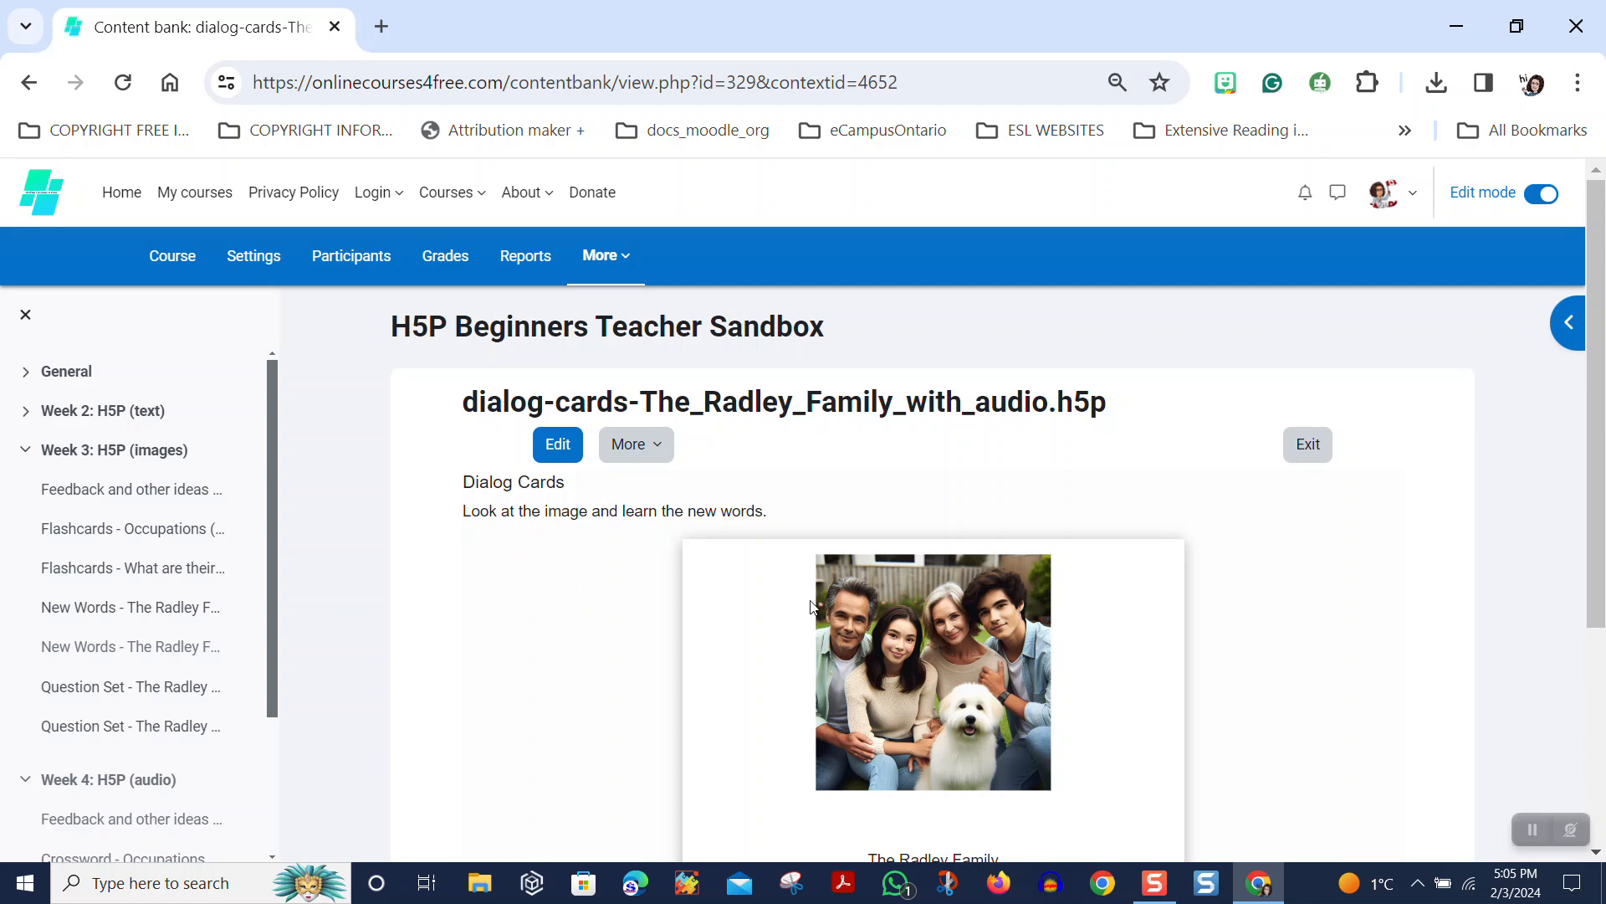
# Open the uploaded Radley Family dialog cards for editing.
pyautogui.scroll(-1, 828, 502)
pyautogui.scroll(1, 778, 431)
pyautogui.click(558, 444)
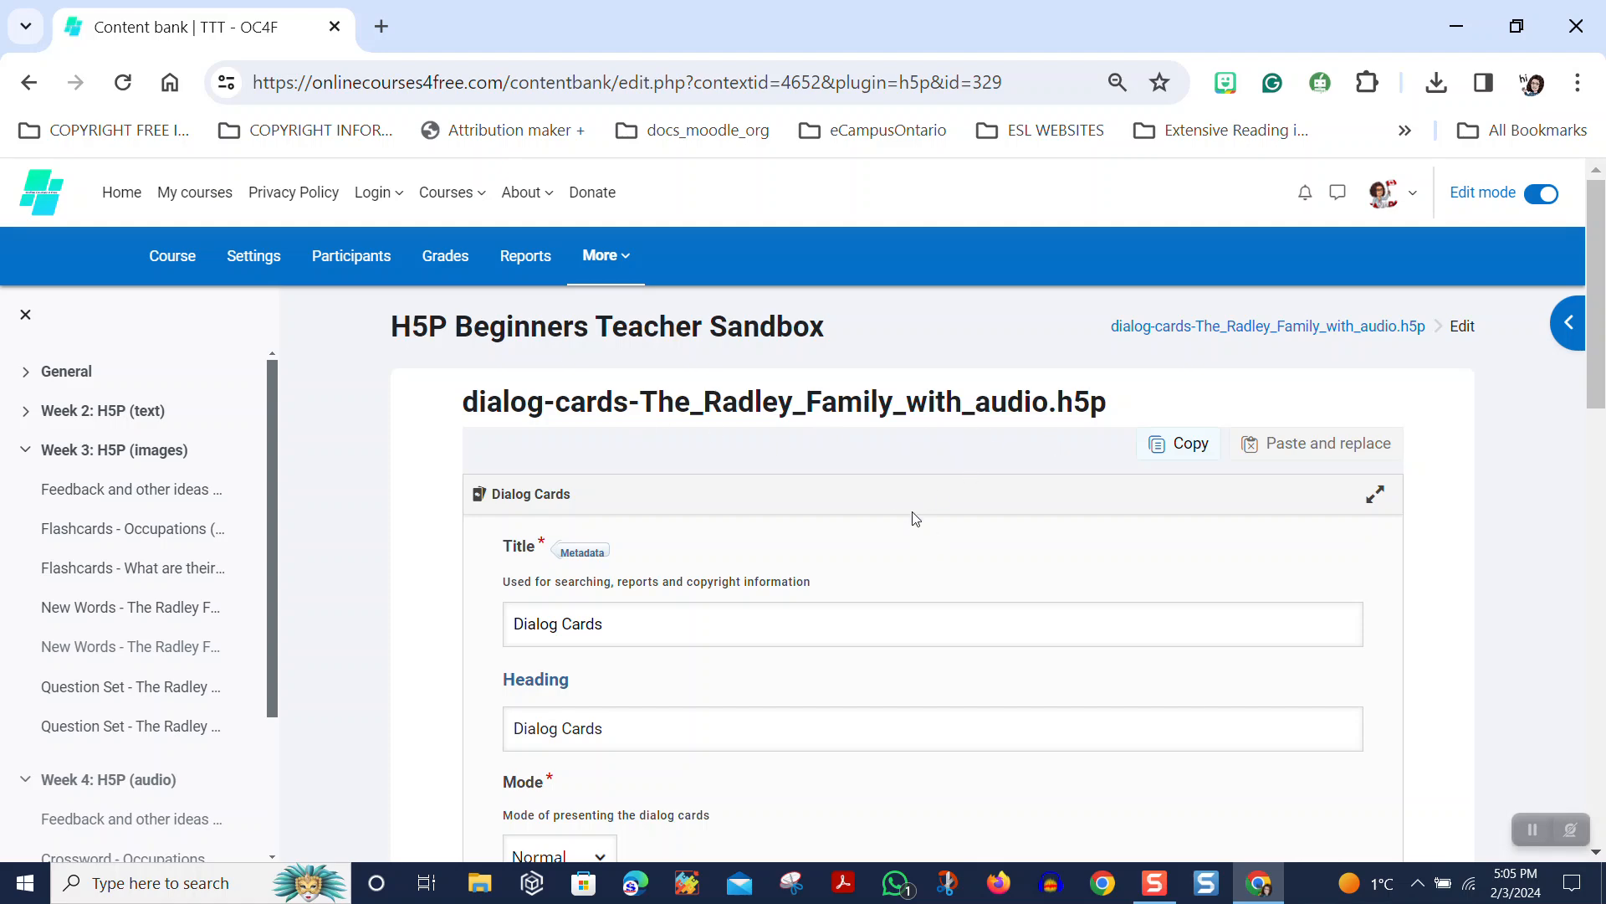
pyautogui.scroll(-3, 943, 497)
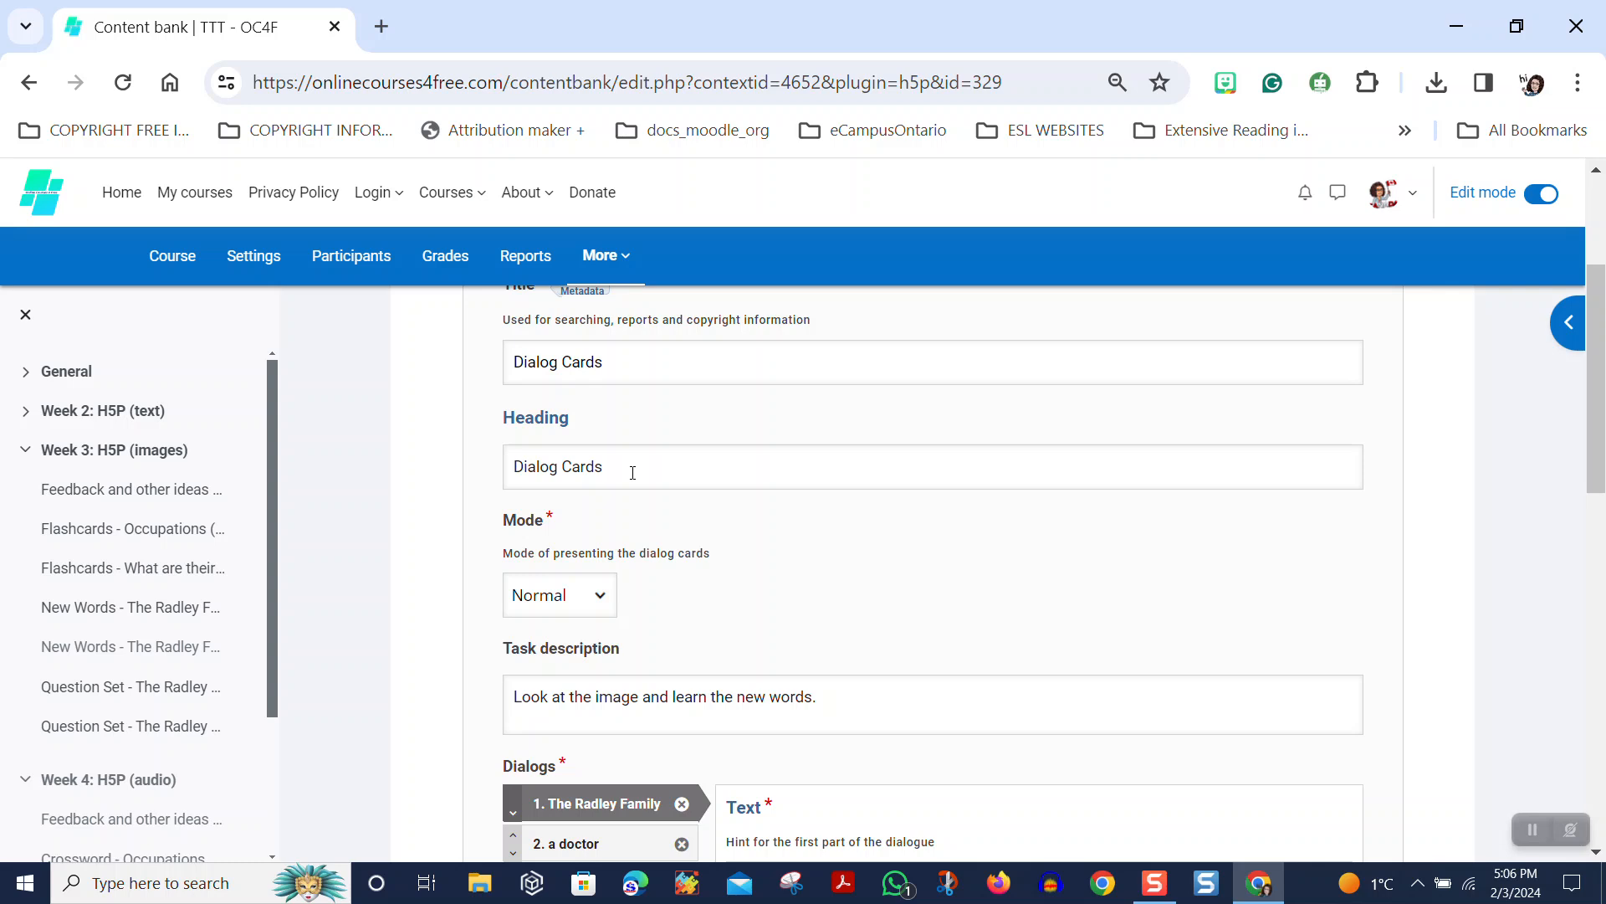
pyautogui.scroll(2, 632, 472)
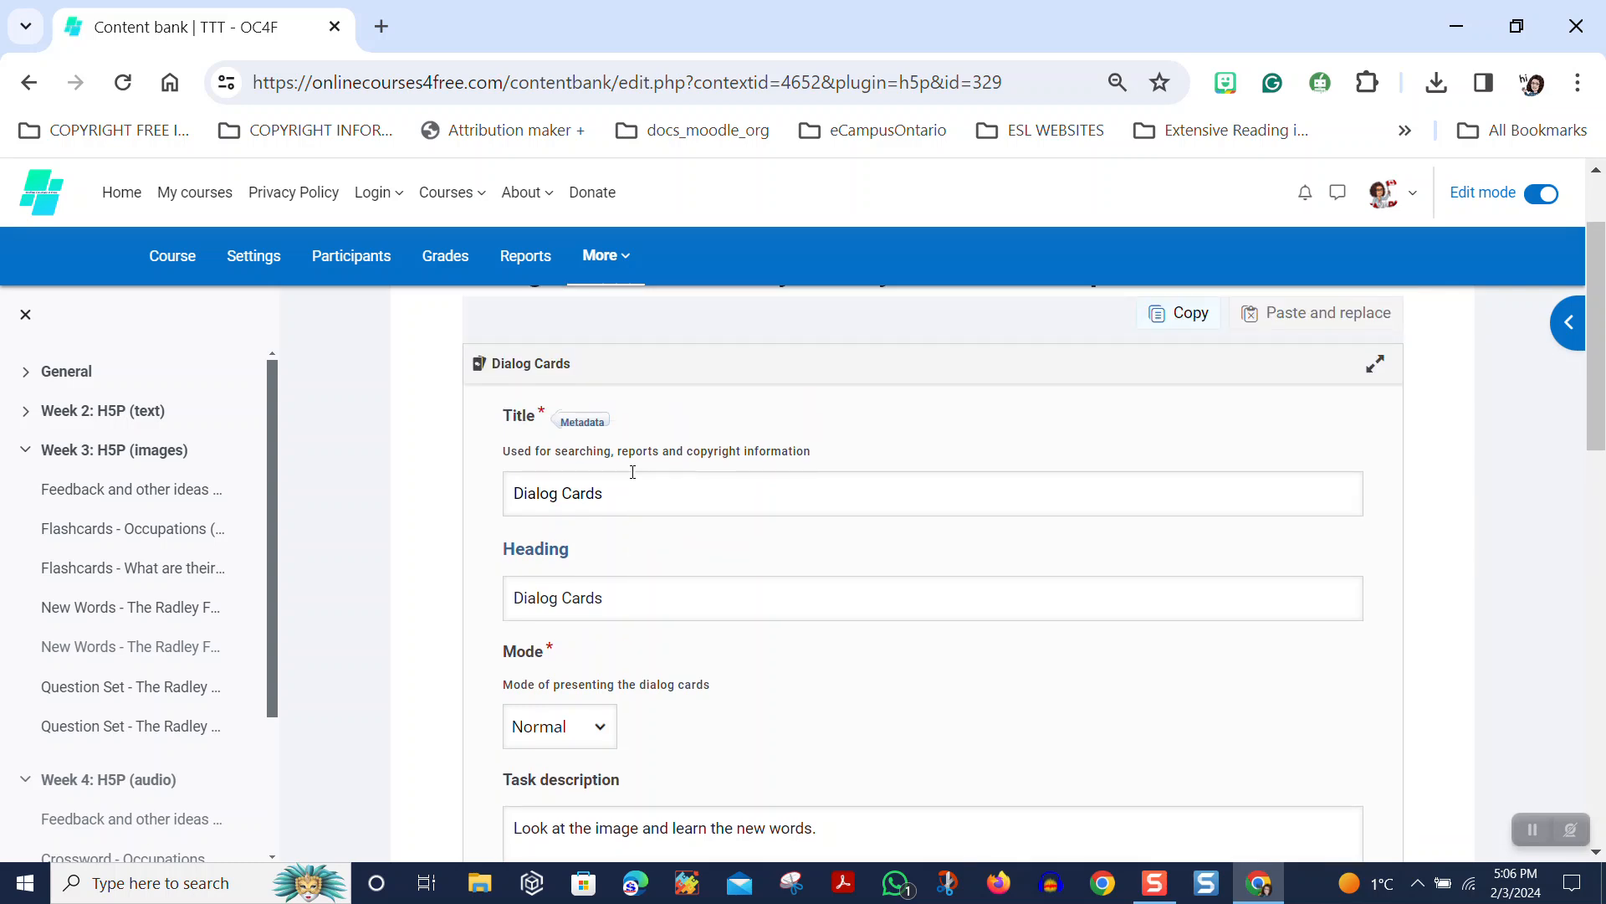
# Open the title's metadata and change the title to "Dialog Cards The Radley Family with audio".
pyautogui.click(577, 424)
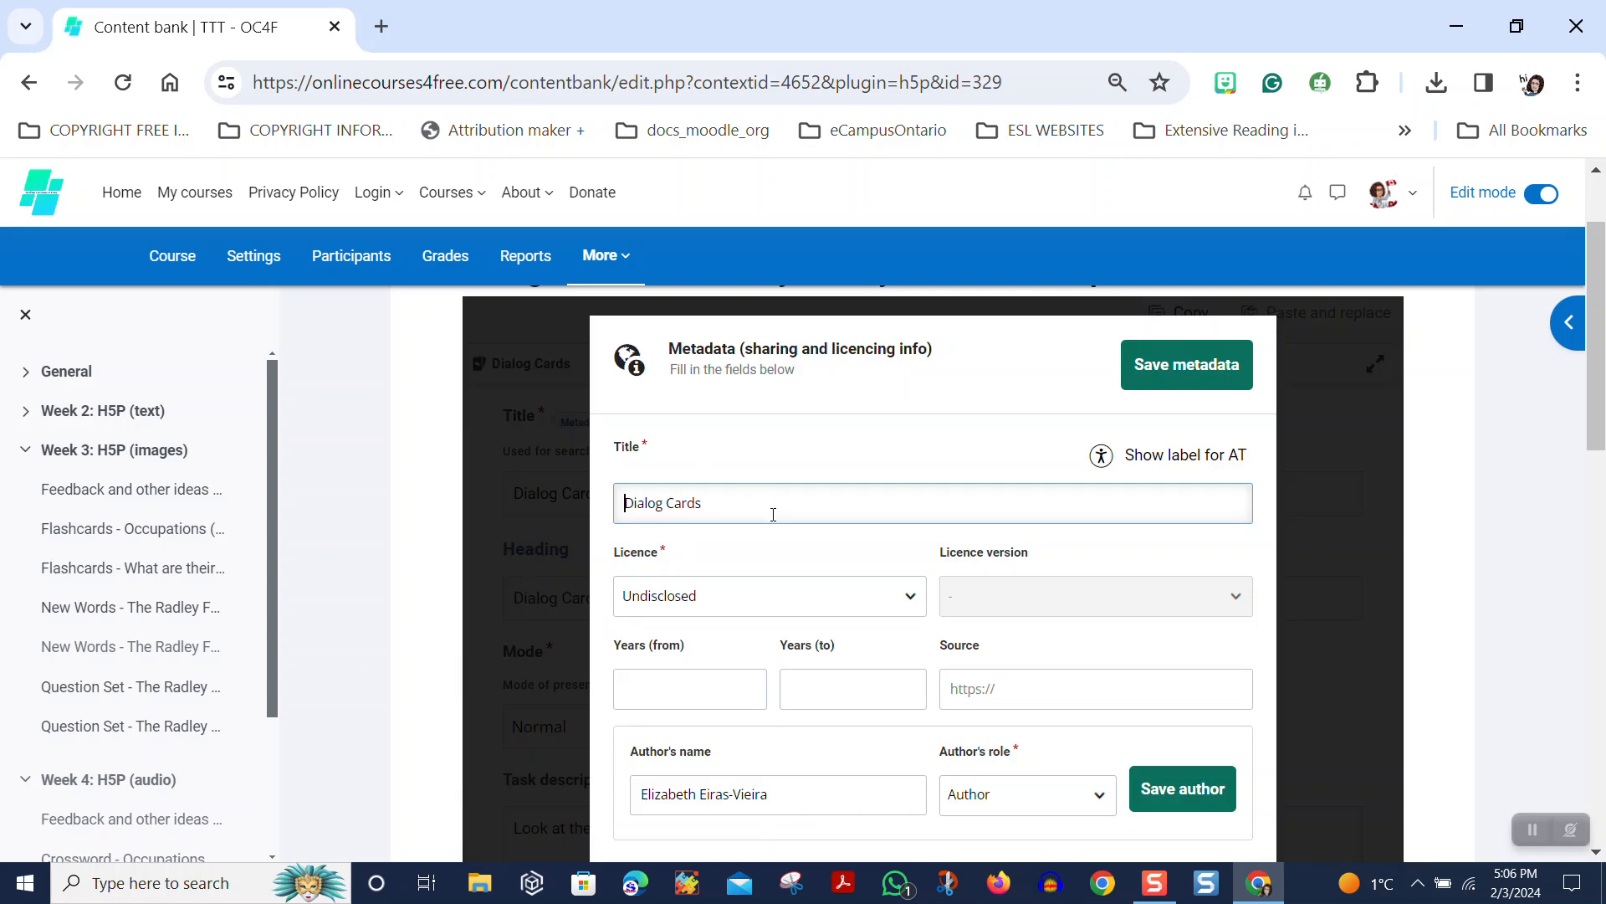
pyautogui.tripleClick(769, 509)
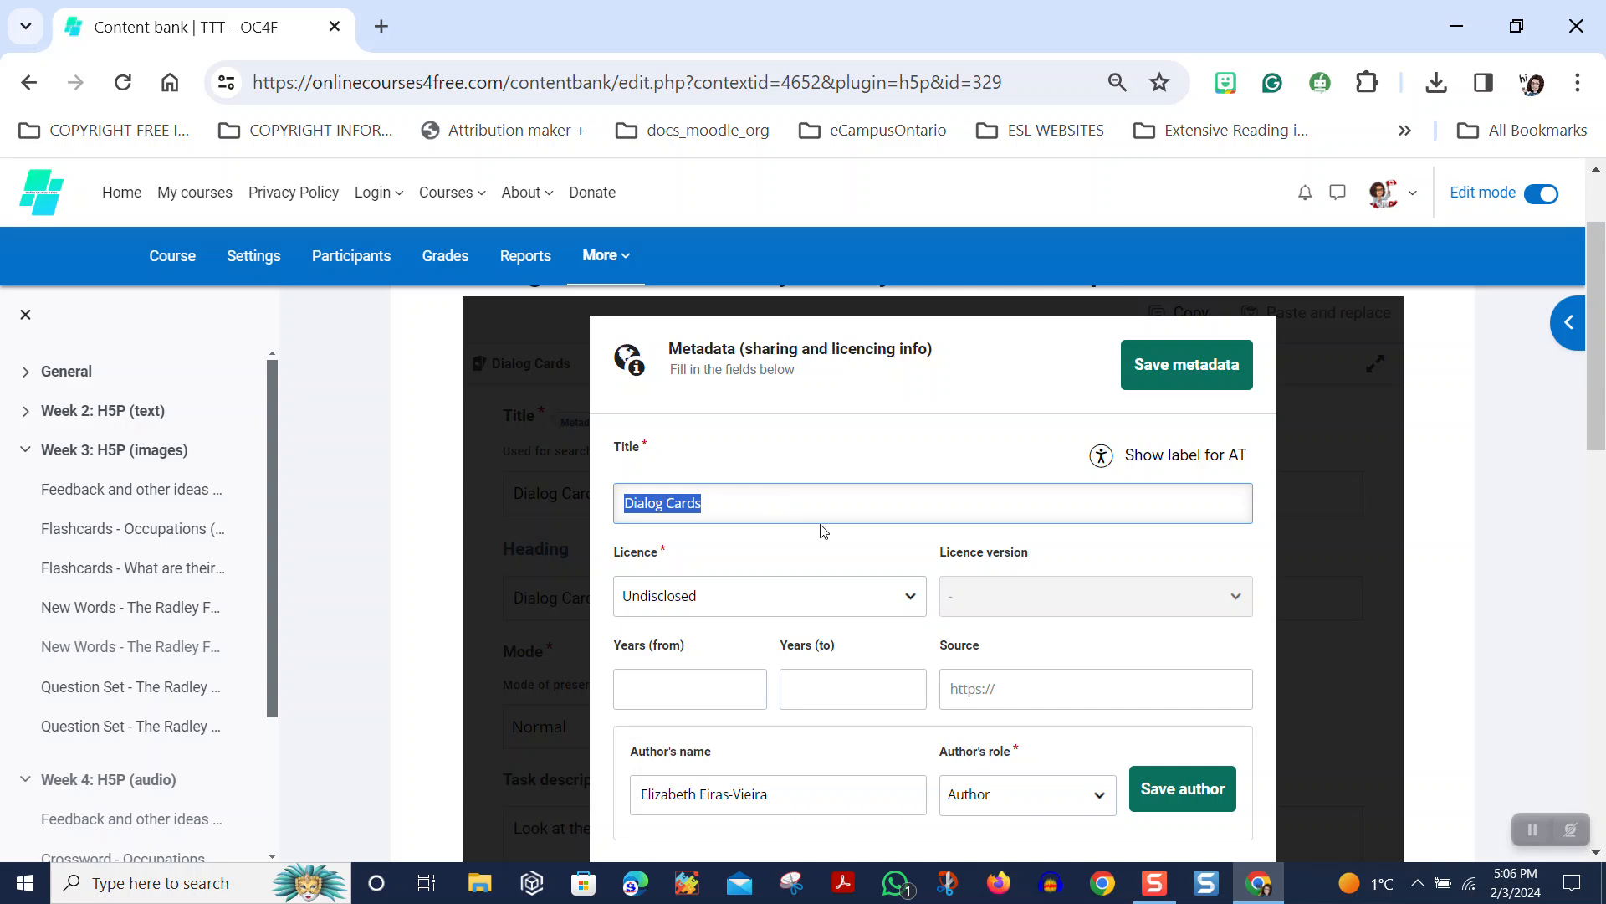
pyautogui.click(792, 495)
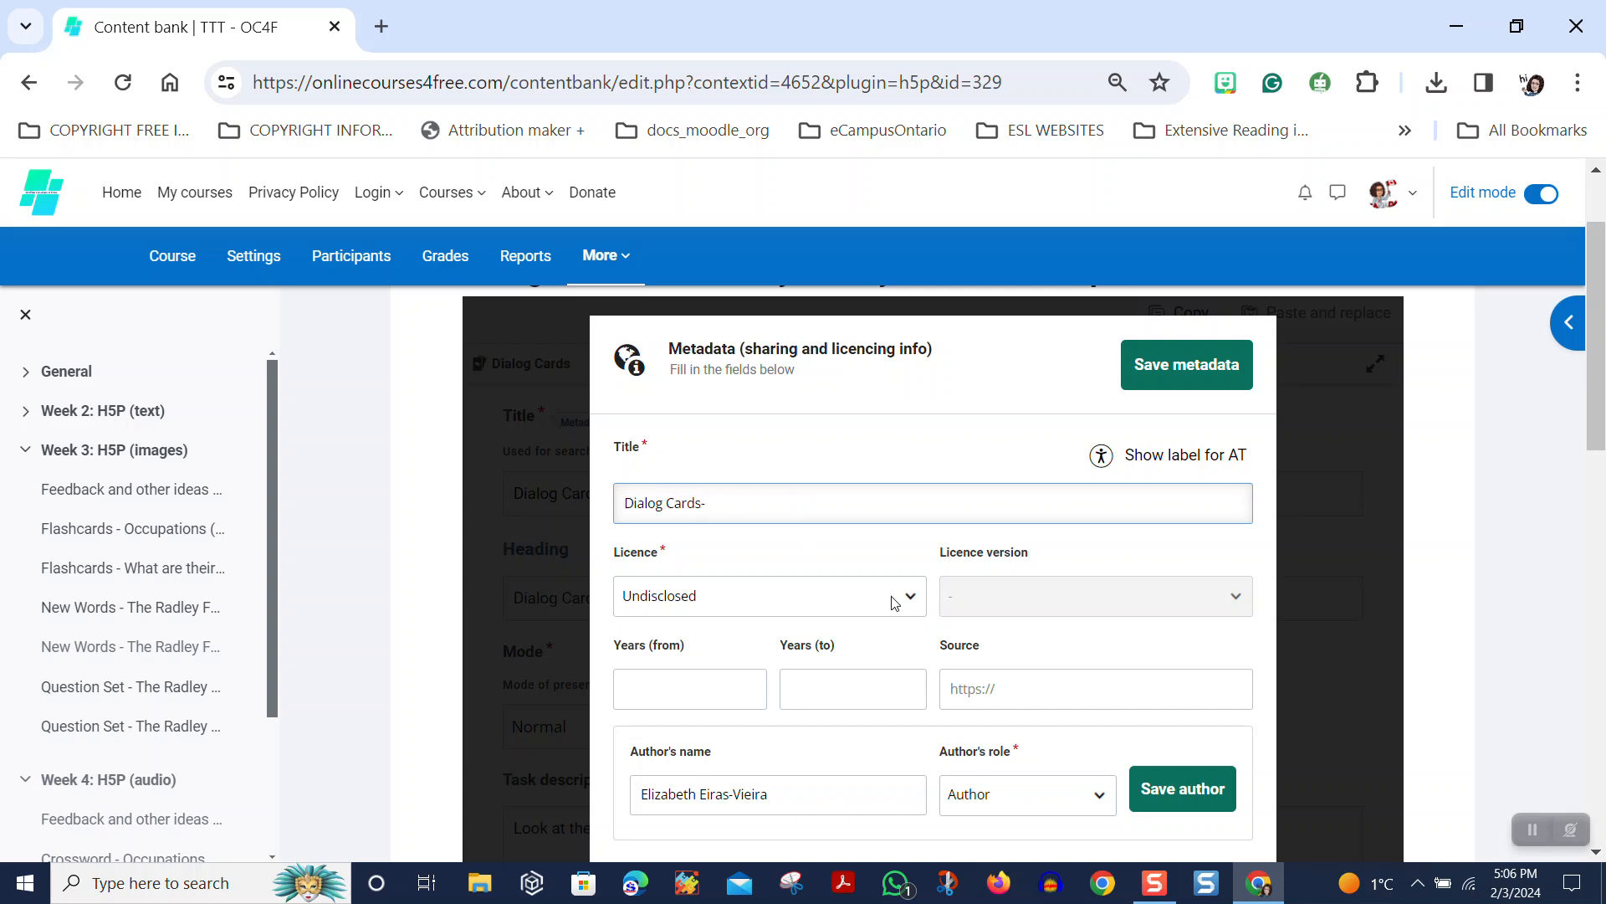
pyautogui.write('-T')
pyautogui.write(' The Rad')
pyautogui.write('ley Family with ')
pyautogui.write('aud')
pyautogui.write('io')
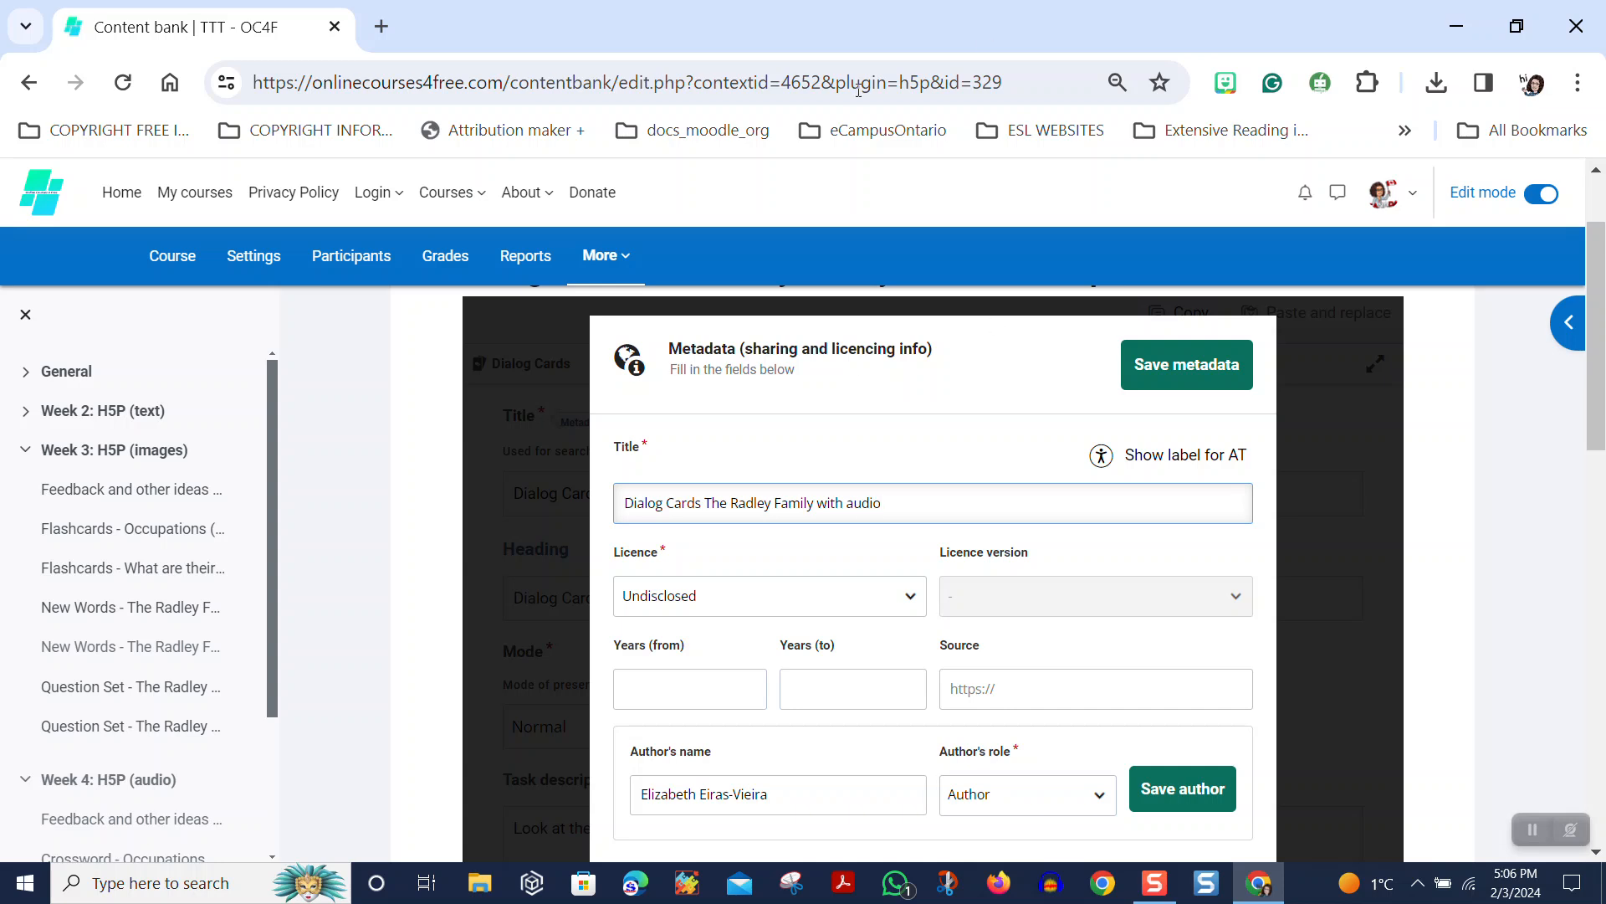
pyautogui.click(1167, 466)
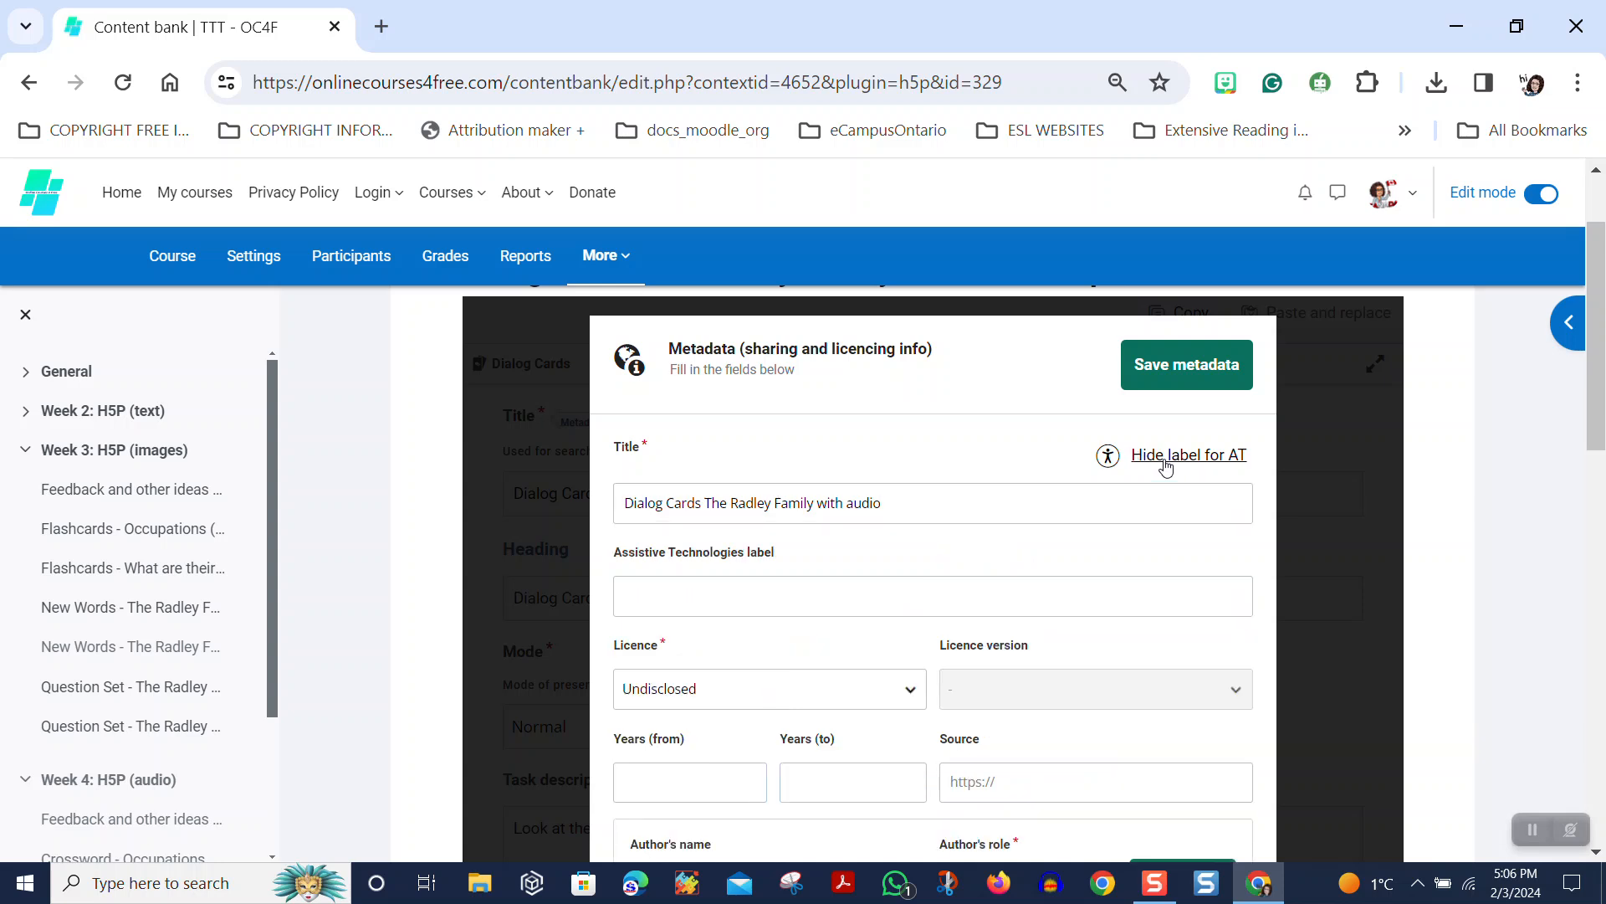
pyautogui.click(663, 602)
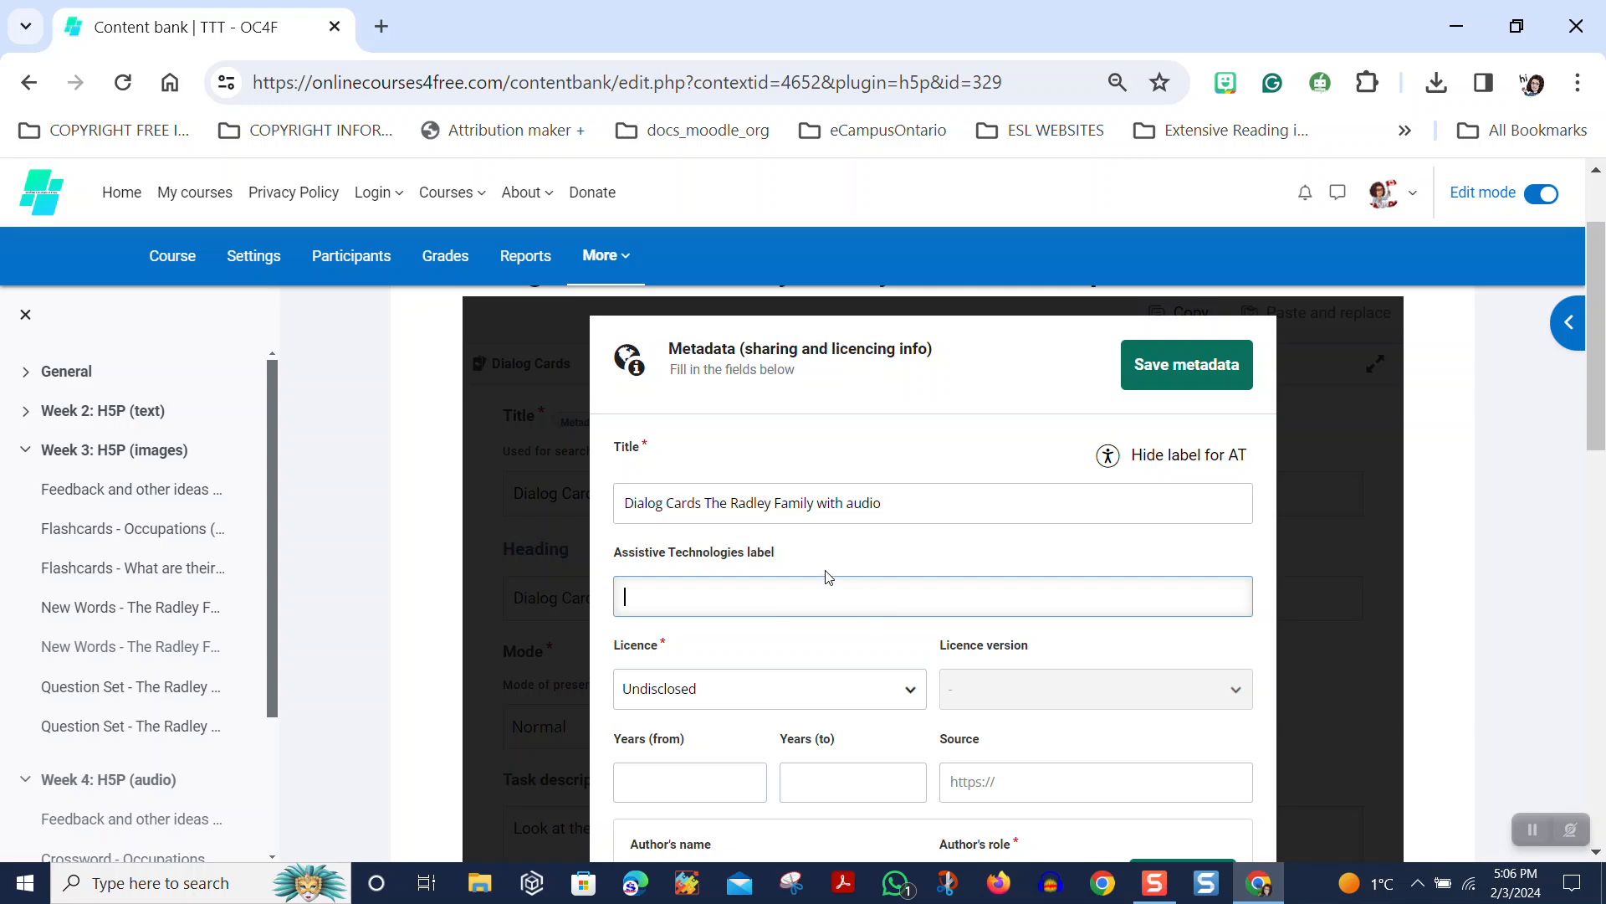
pyautogui.scroll(-3, 824, 576)
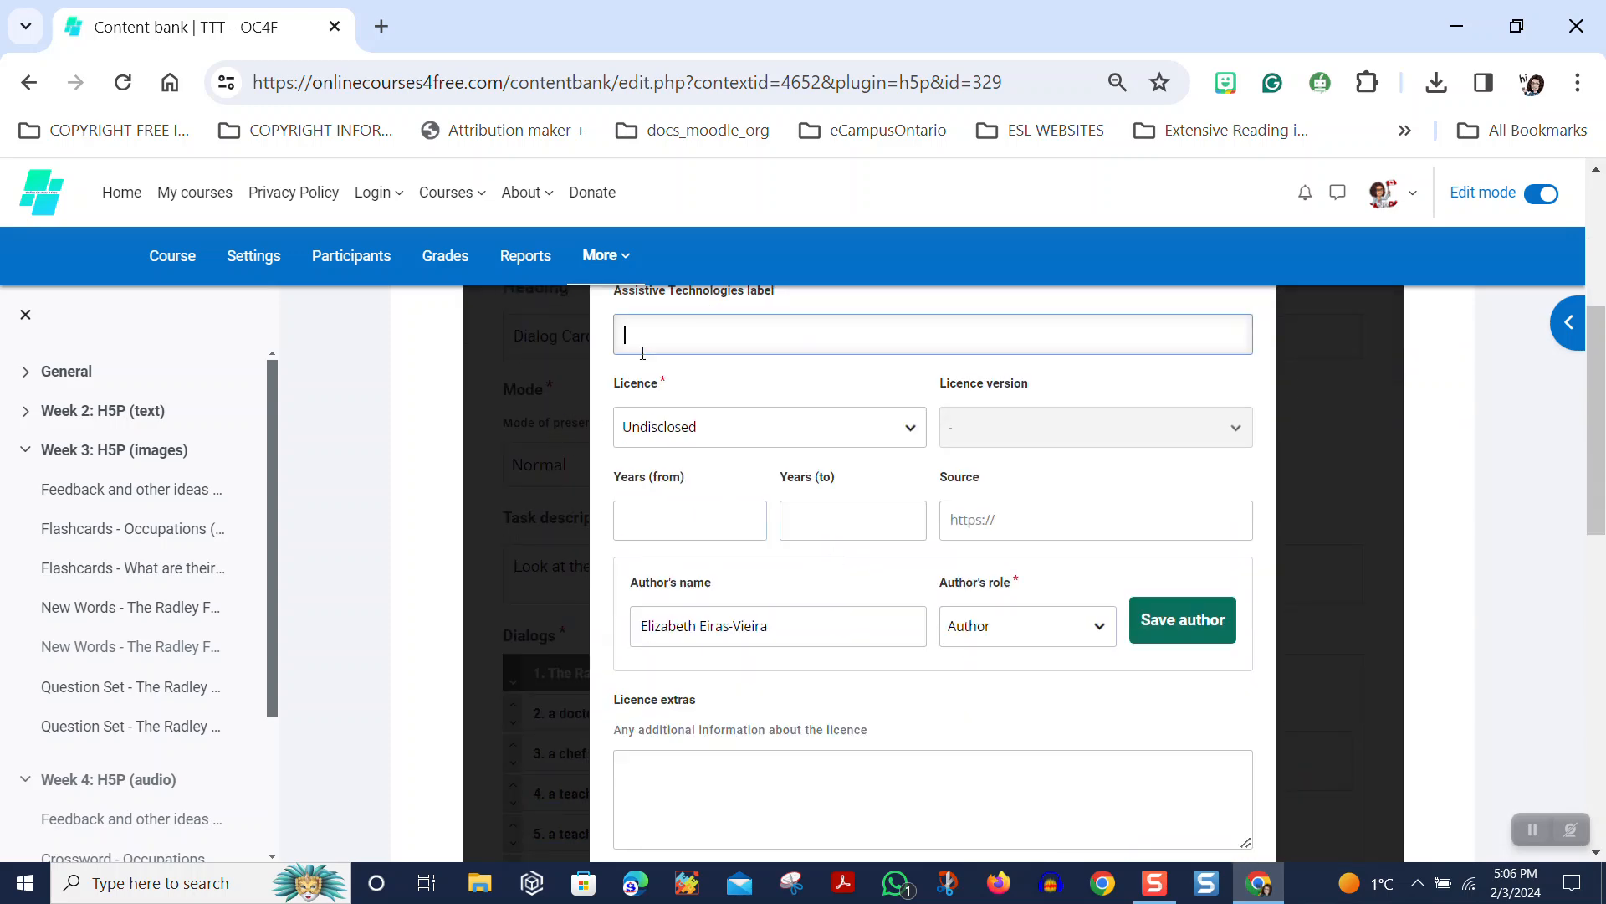
pyautogui.scroll(3, 688, 397)
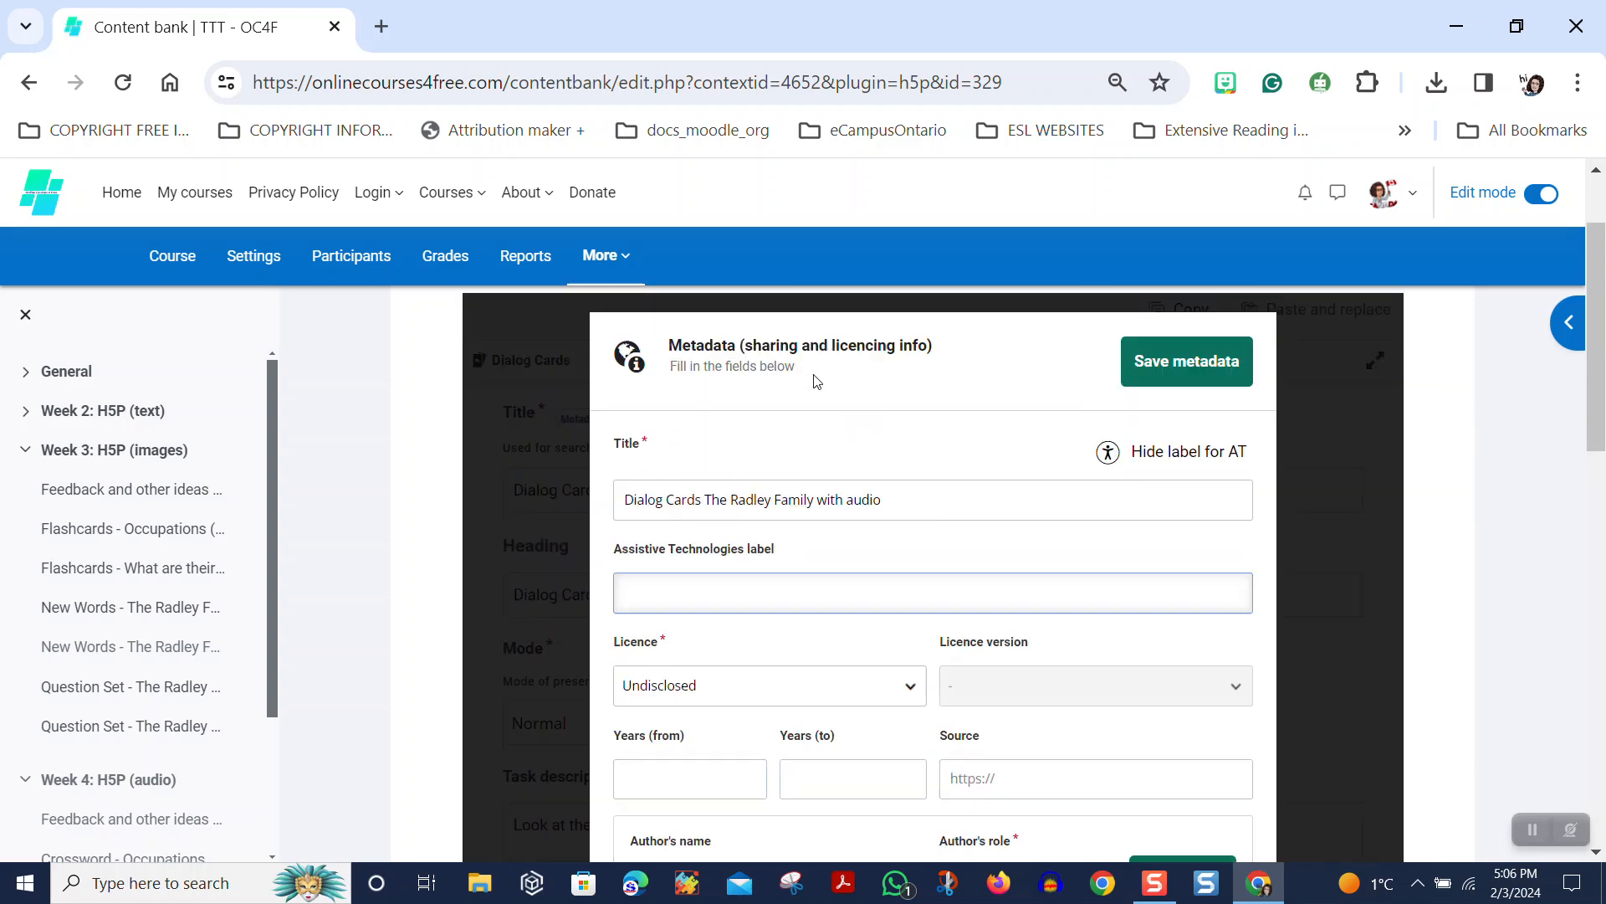
pyautogui.click(1151, 588)
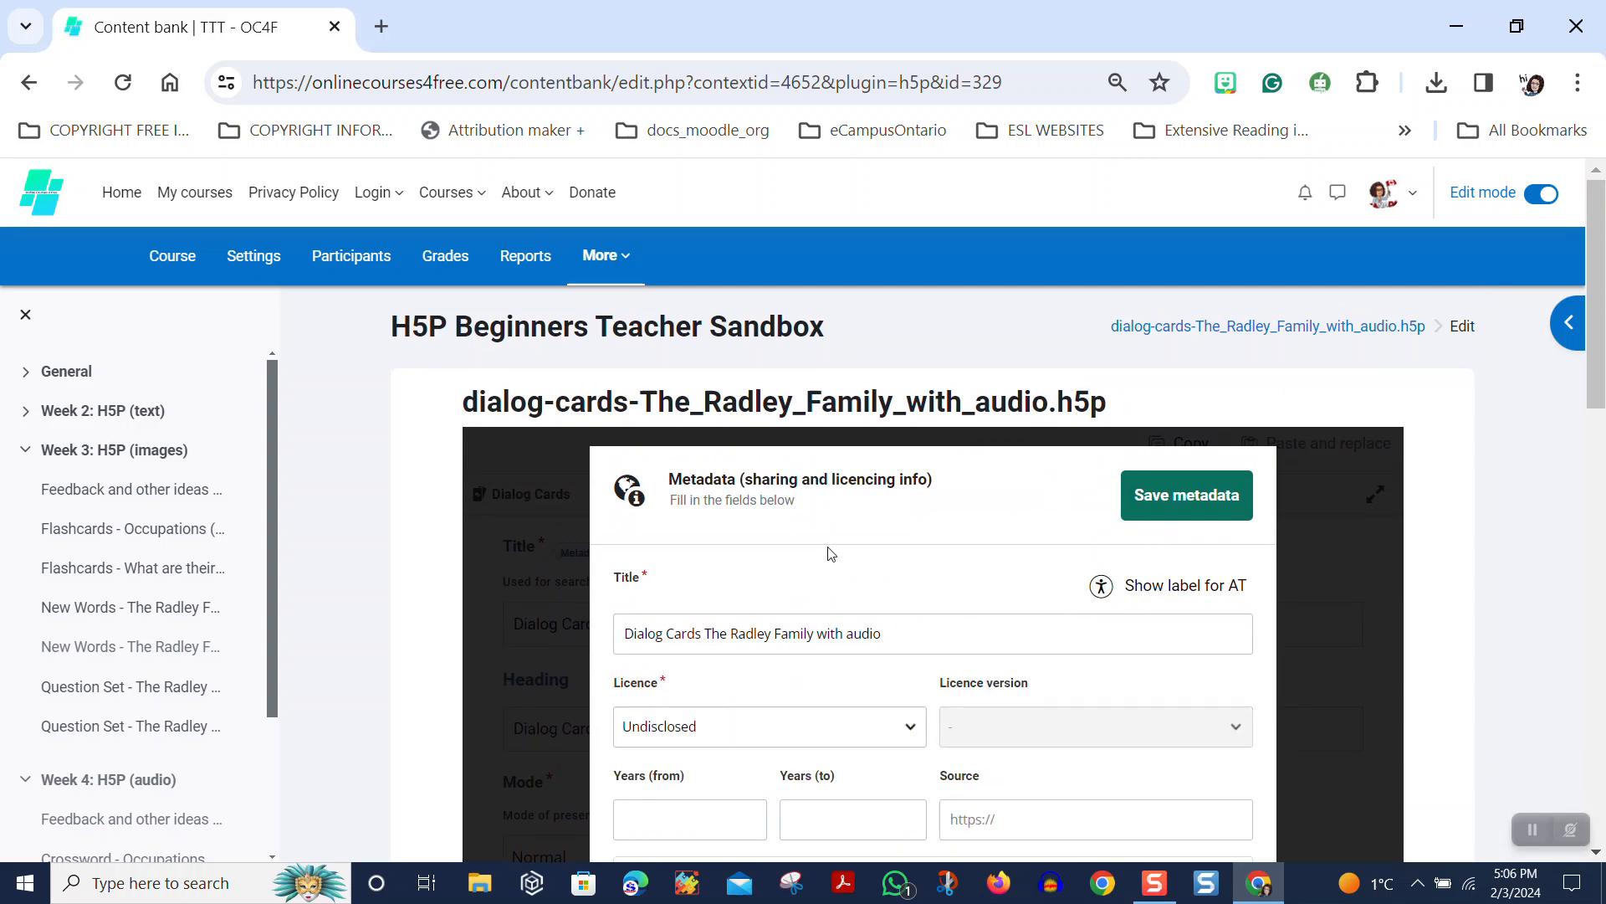
# Set the metadata licence to Attribution-NonCommercial-ShareAlike (CC BY-NC-SA), enter 2024 as the starting year and save the author entry.
pyautogui.scroll(-3, 868, 578)
pyautogui.click(700, 467)
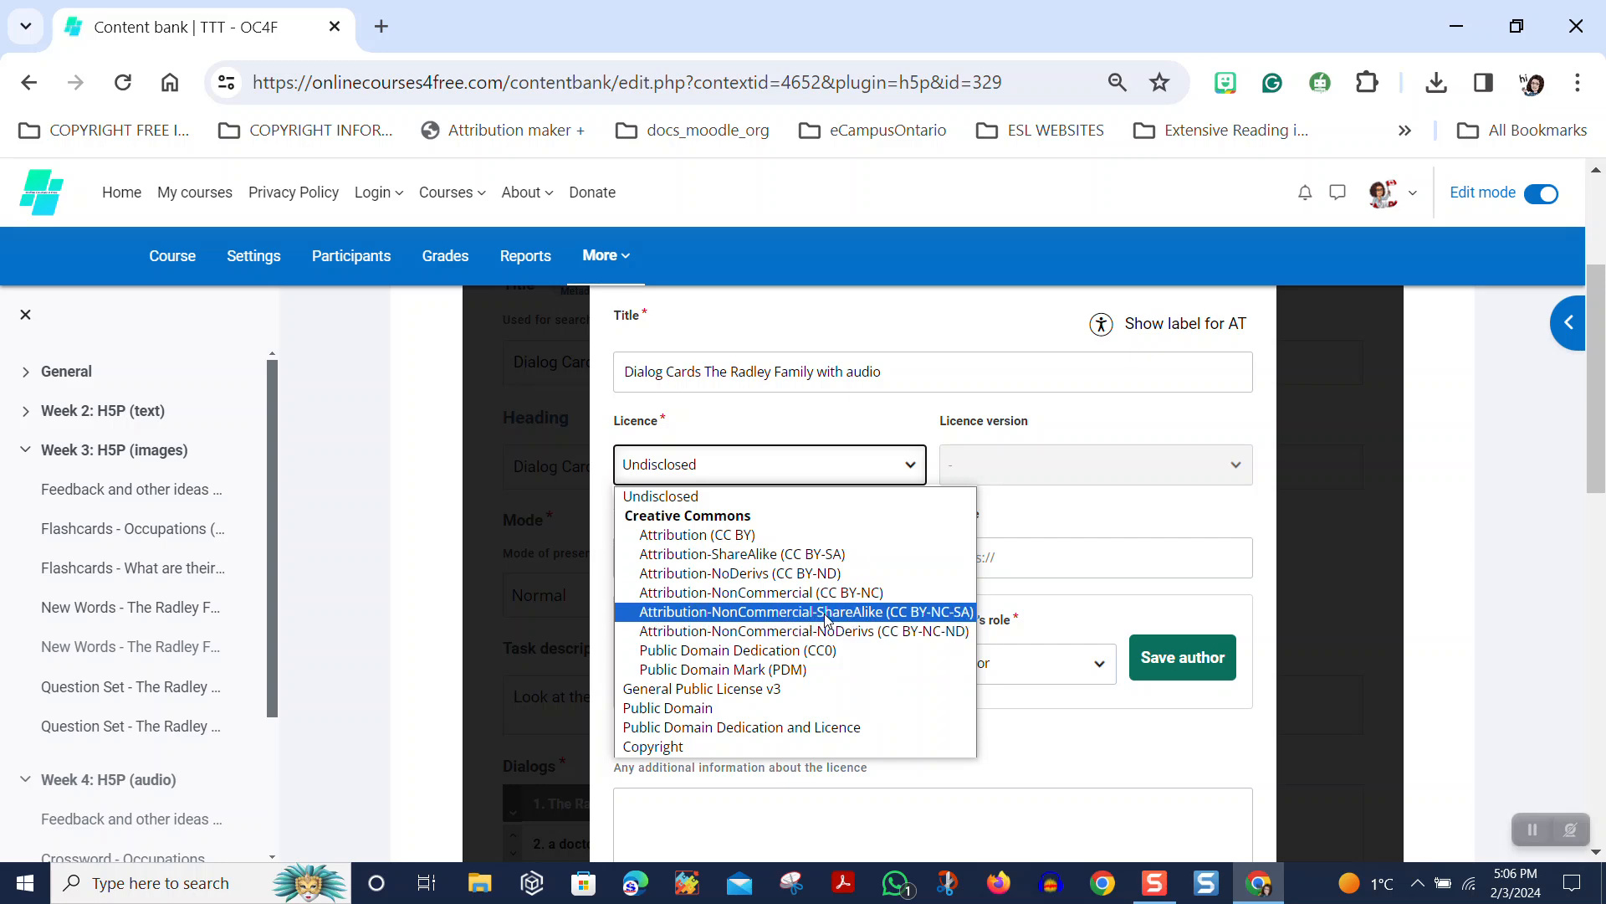
pyautogui.click(810, 621)
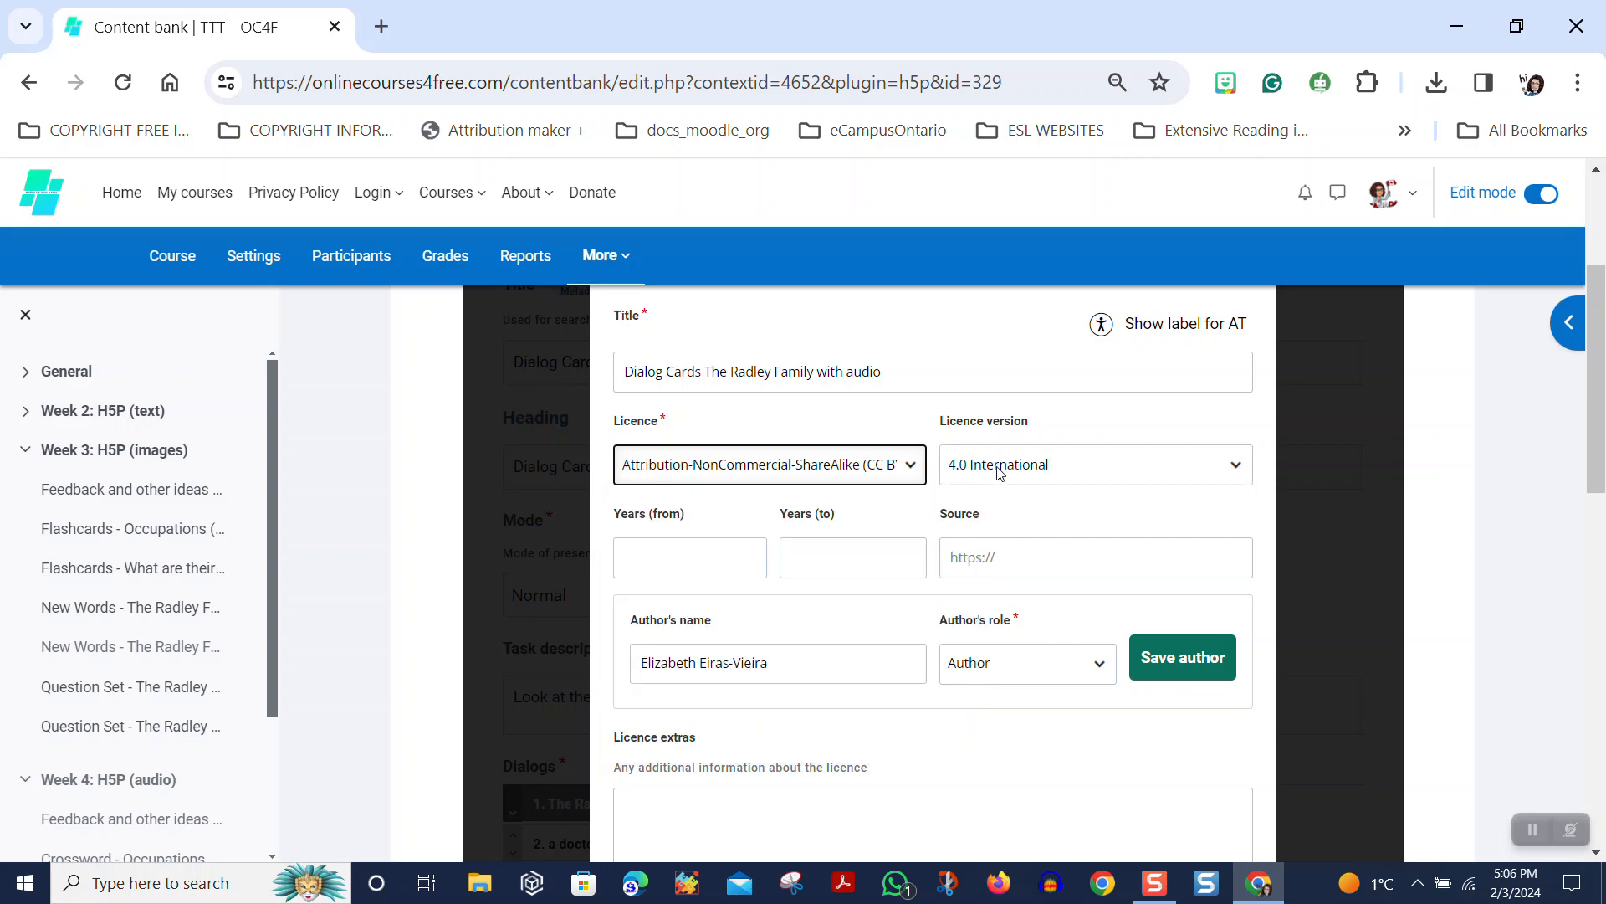
pyautogui.click(652, 562)
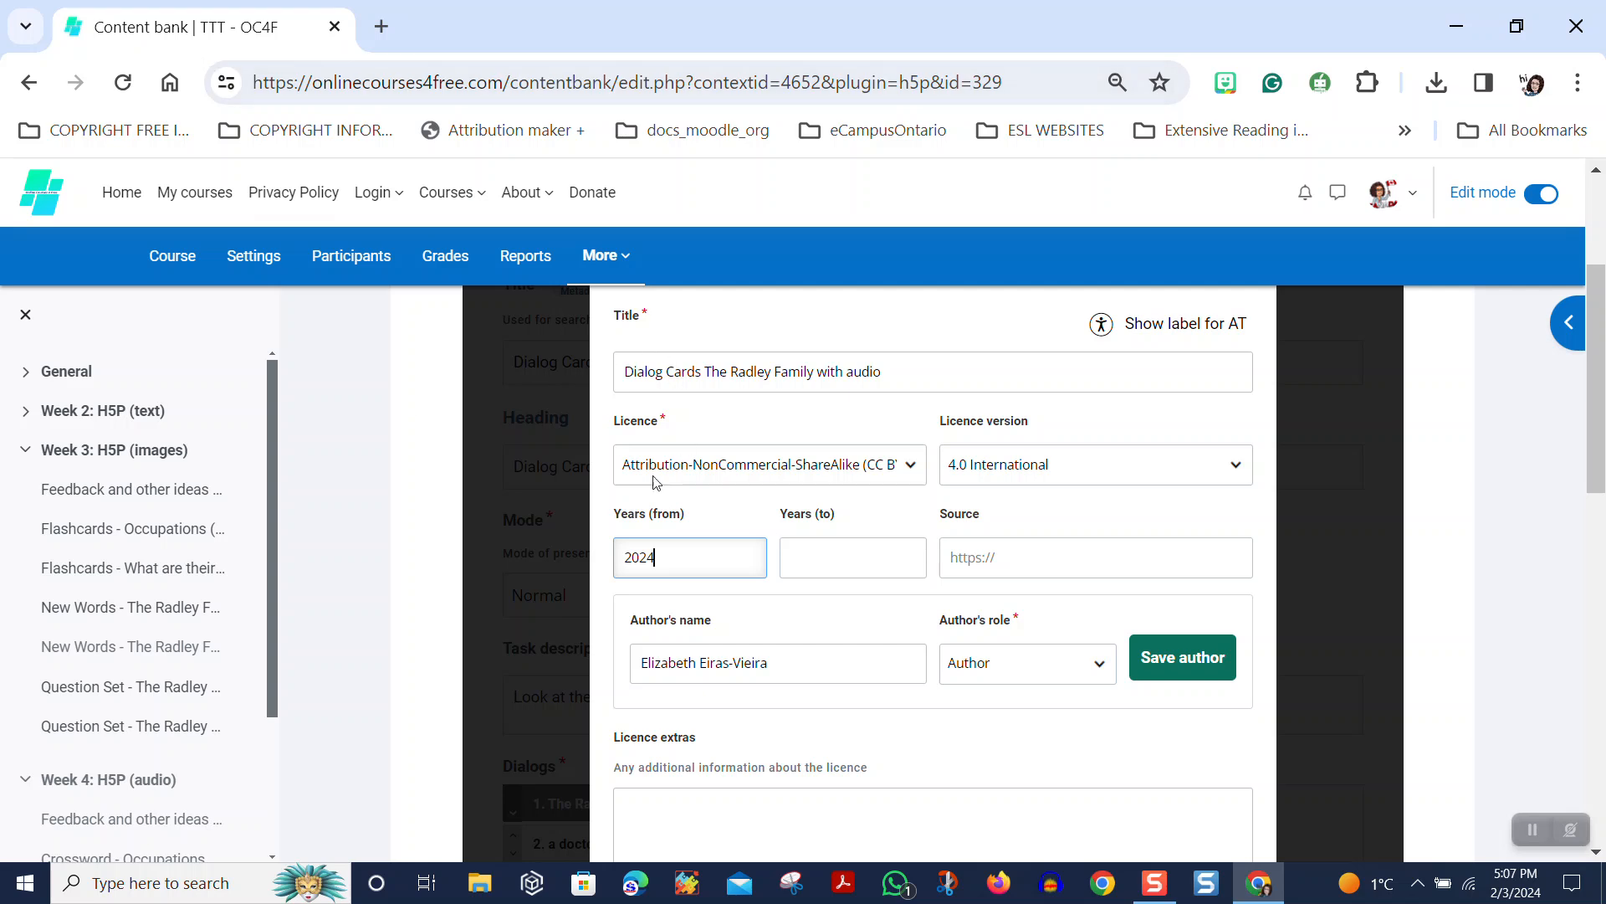
pyautogui.click(1016, 568)
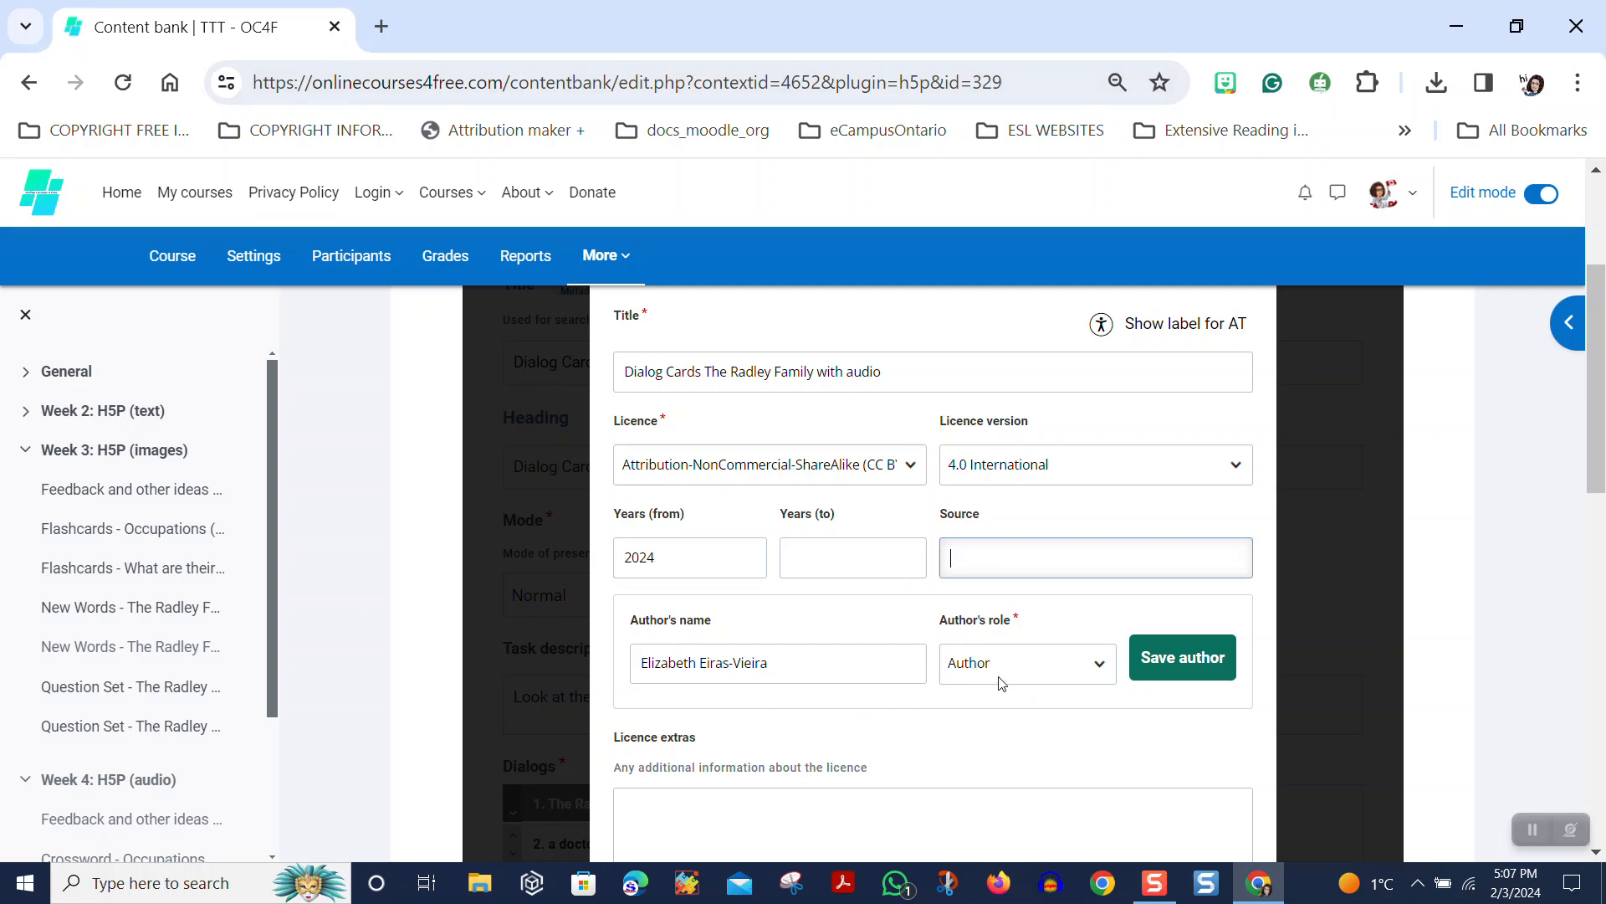
pyautogui.click(1158, 674)
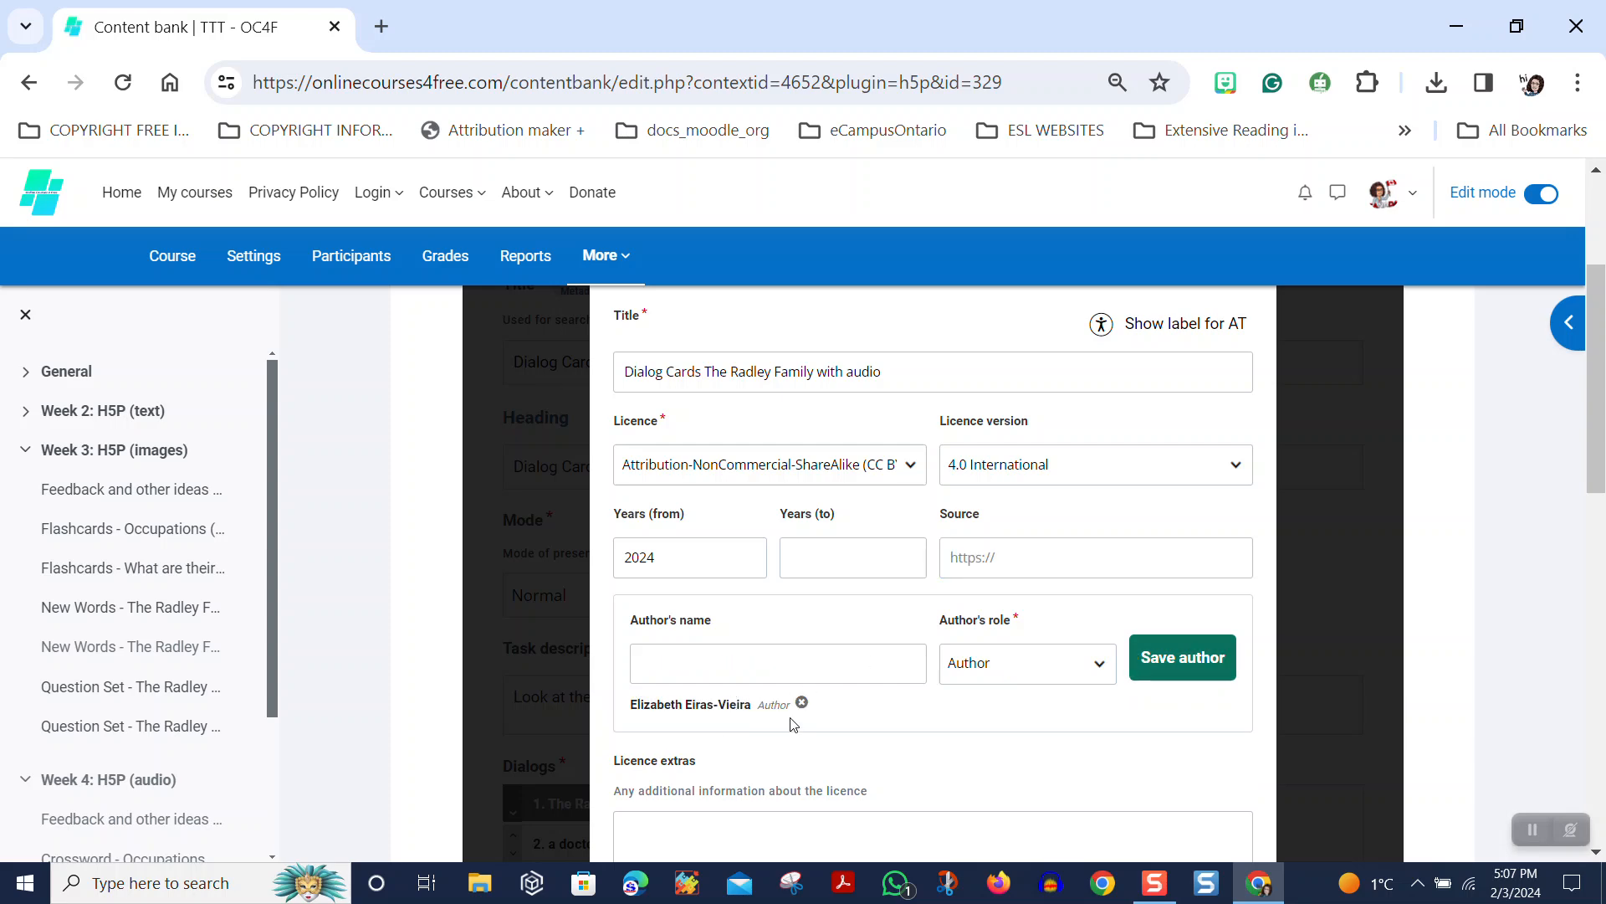
# Examine the licence extras, changelog and additional information sections of the metadata.
pyautogui.scroll(-3, 753, 747)
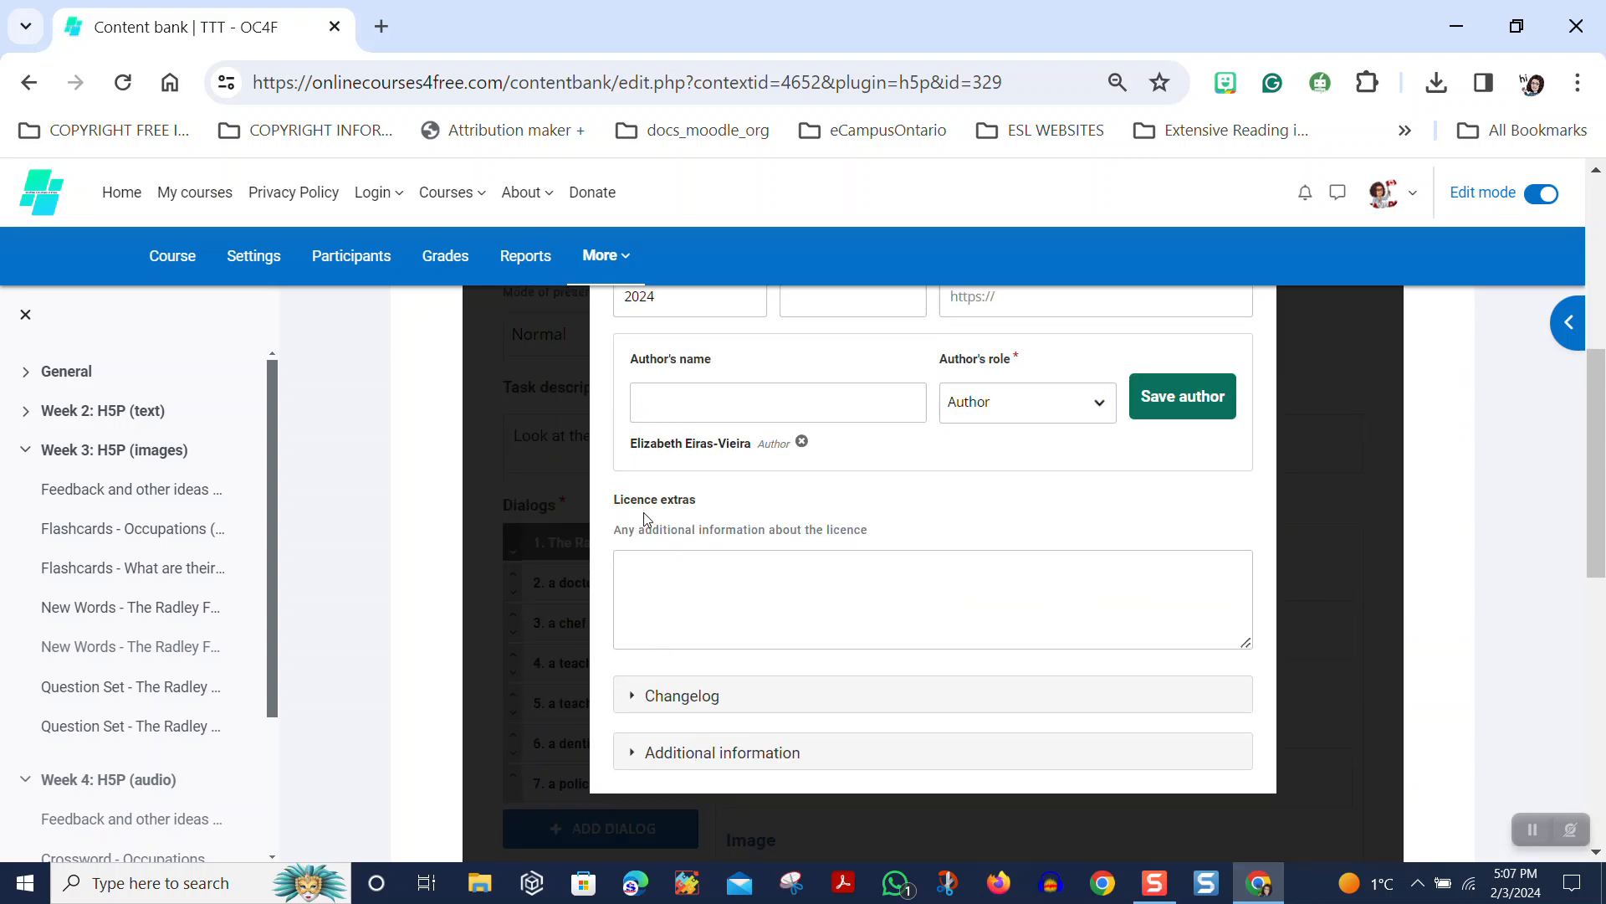
pyautogui.click(716, 587)
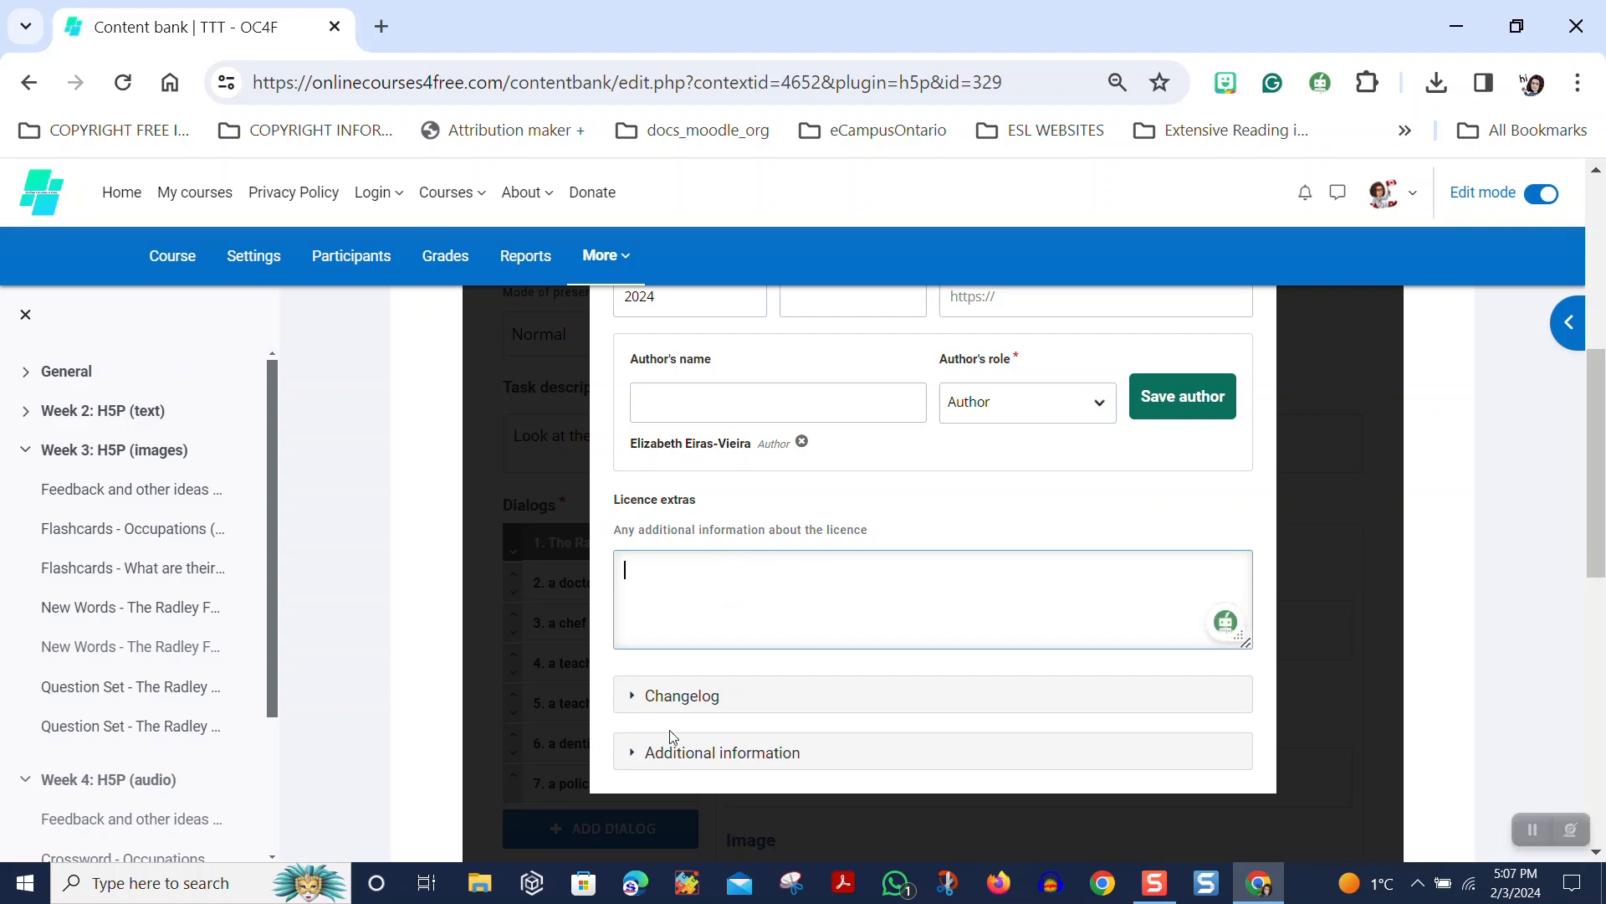
pyautogui.click(631, 698)
pyautogui.scroll(-3, 707, 663)
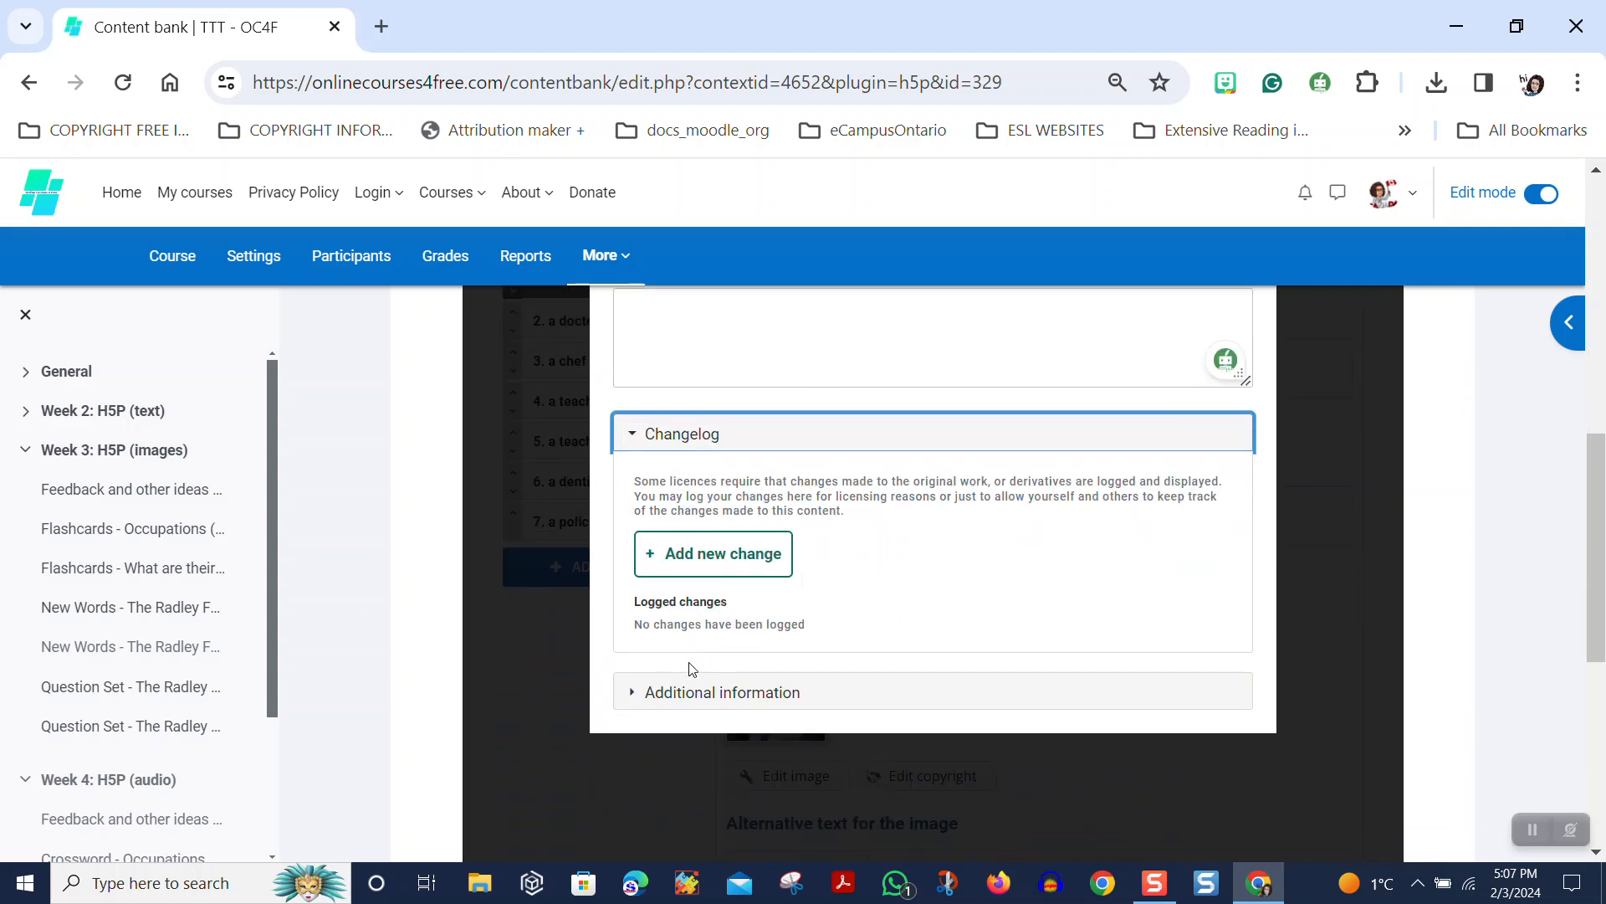
pyautogui.click(639, 695)
pyautogui.scroll(3, 853, 627)
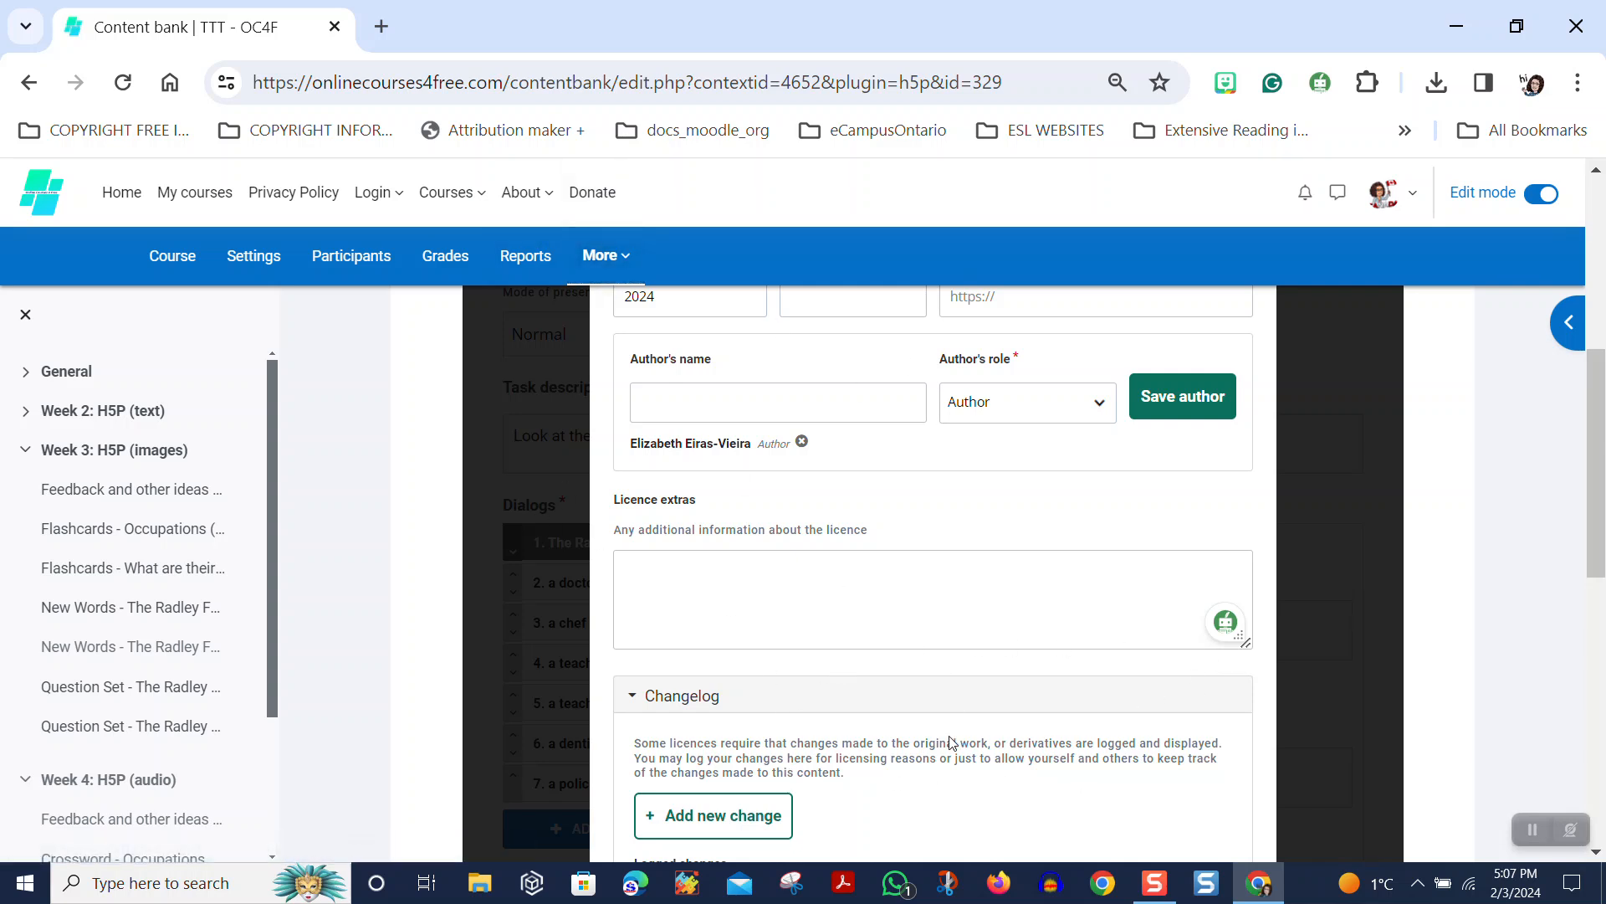
# Show the Assistive Technologies label field for the title and save the metadata.
pyautogui.scroll(5, 1147, 603)
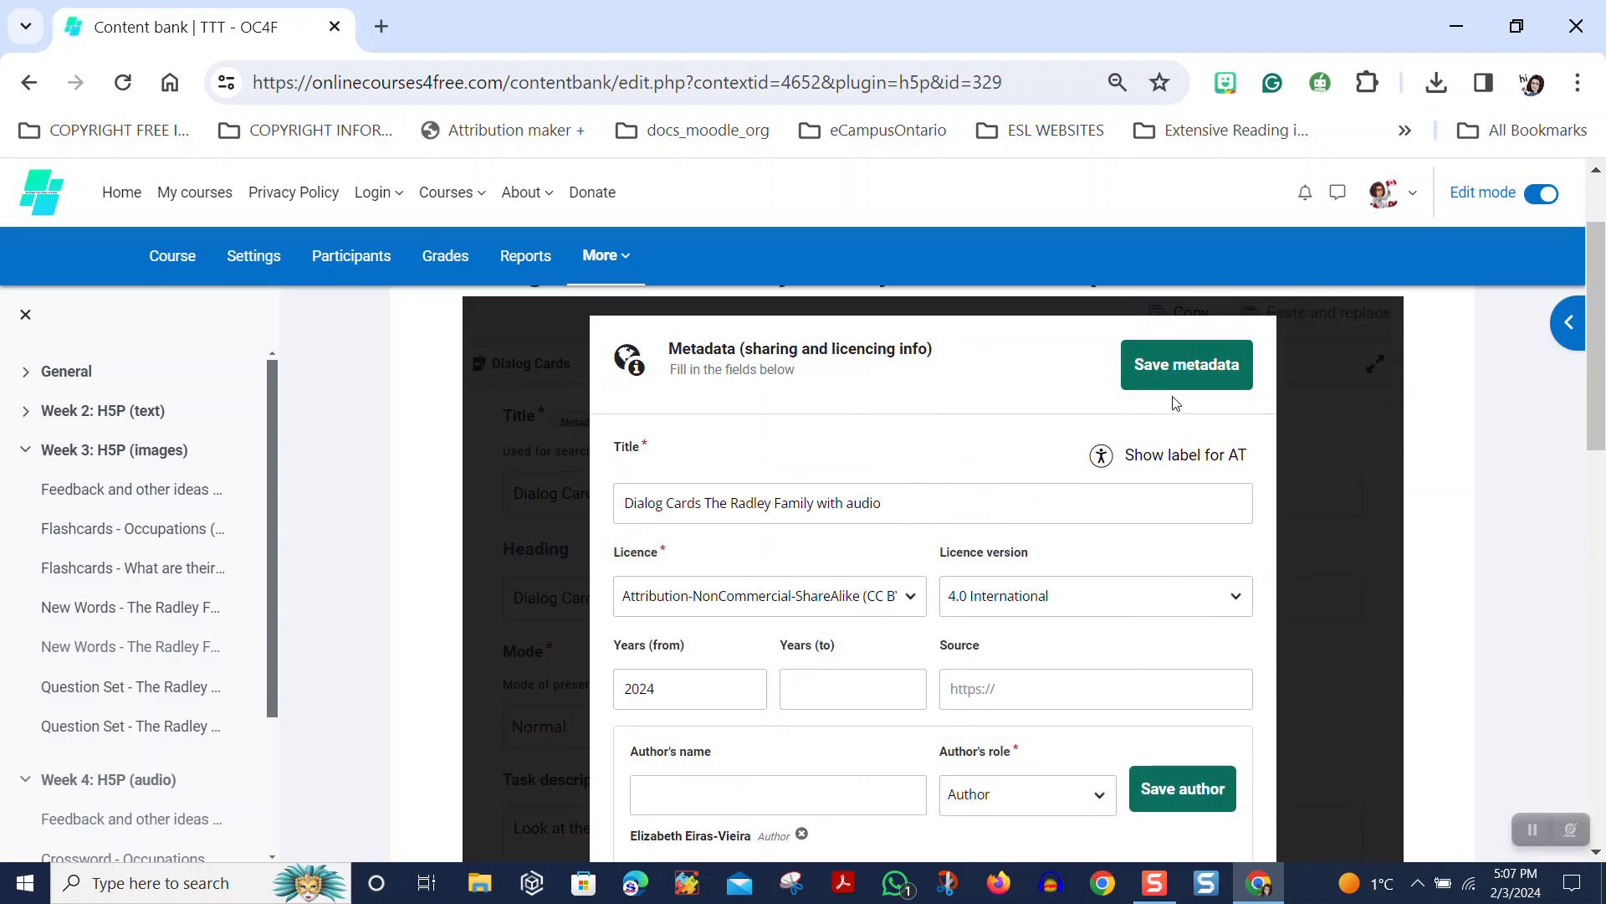
pyautogui.click(1167, 458)
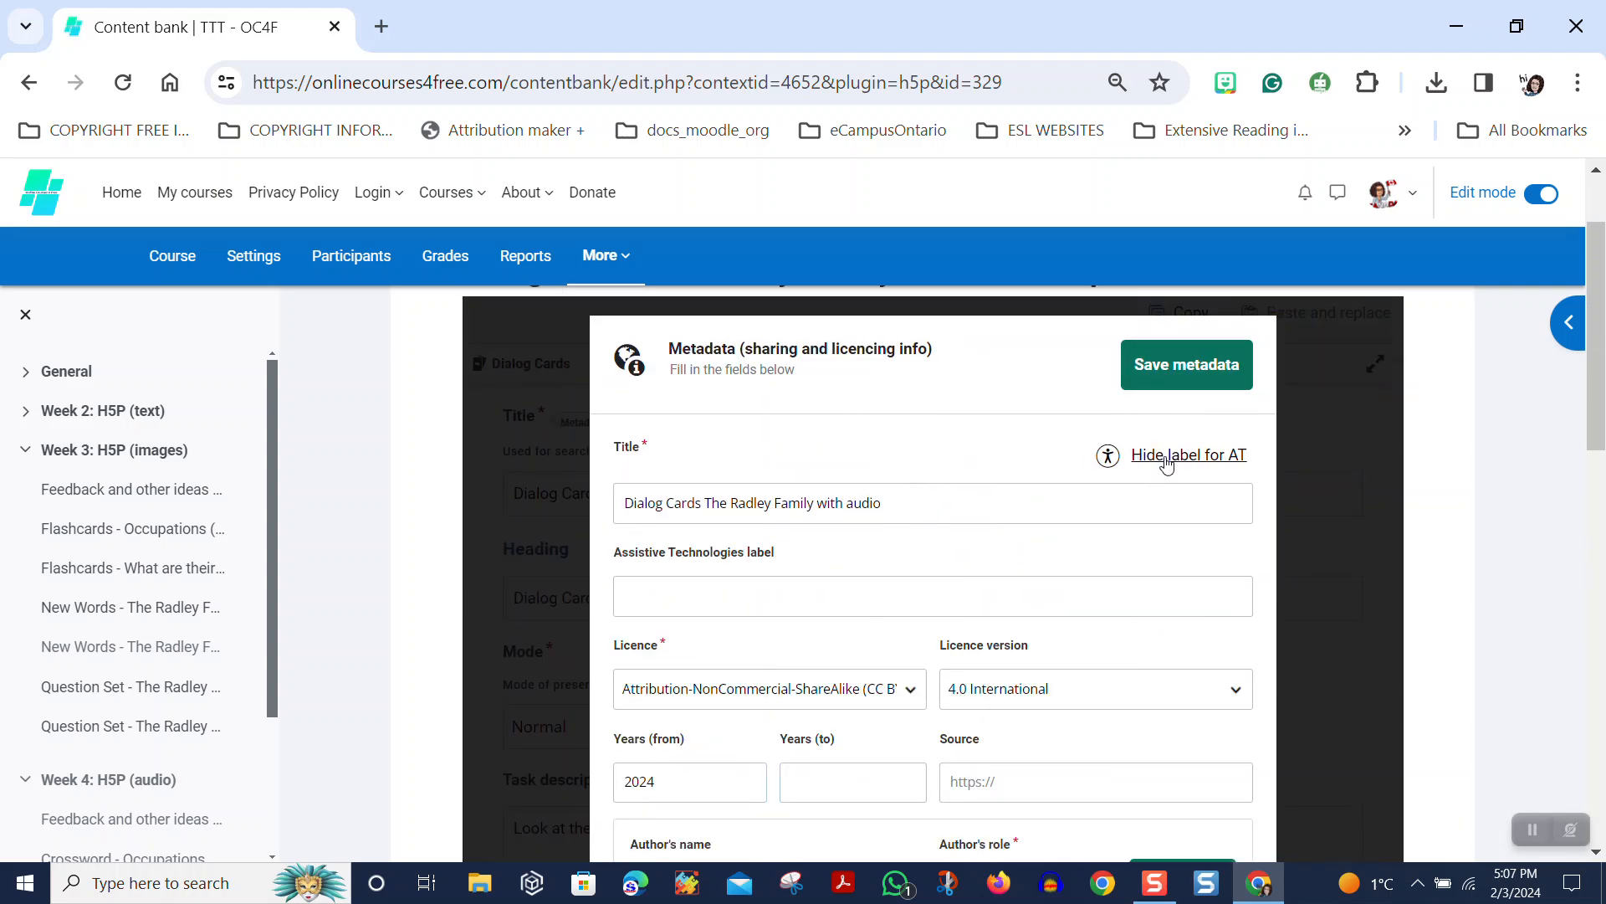
pyautogui.click(1185, 366)
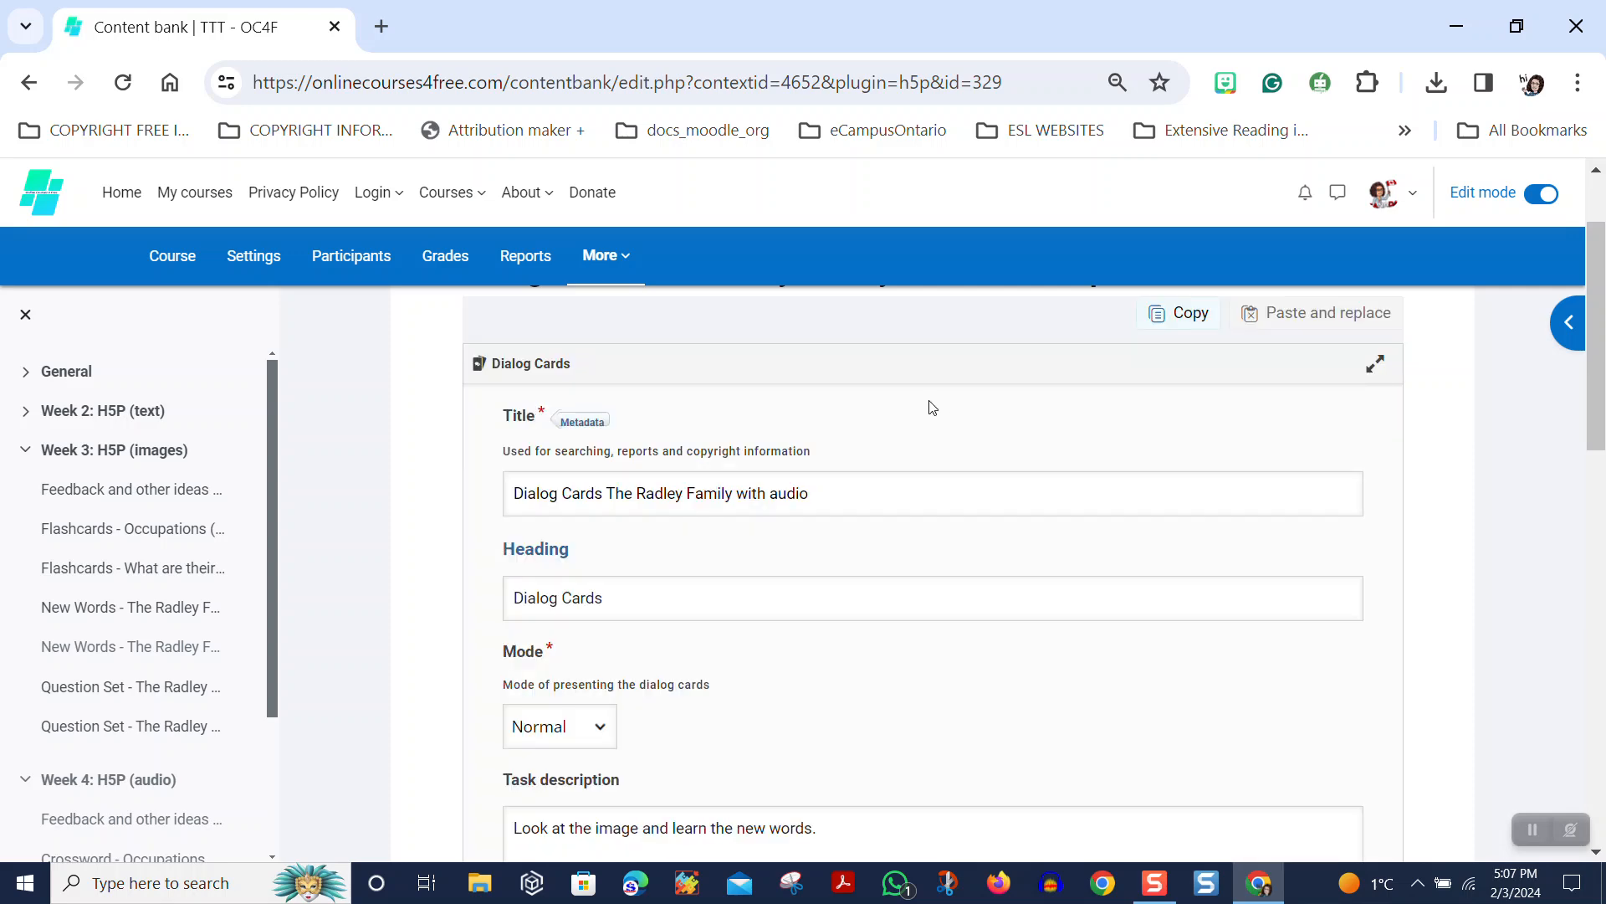
# Check the available modes for presenting the dialog cards and keep Normal selected.
pyautogui.scroll(-5, 934, 407)
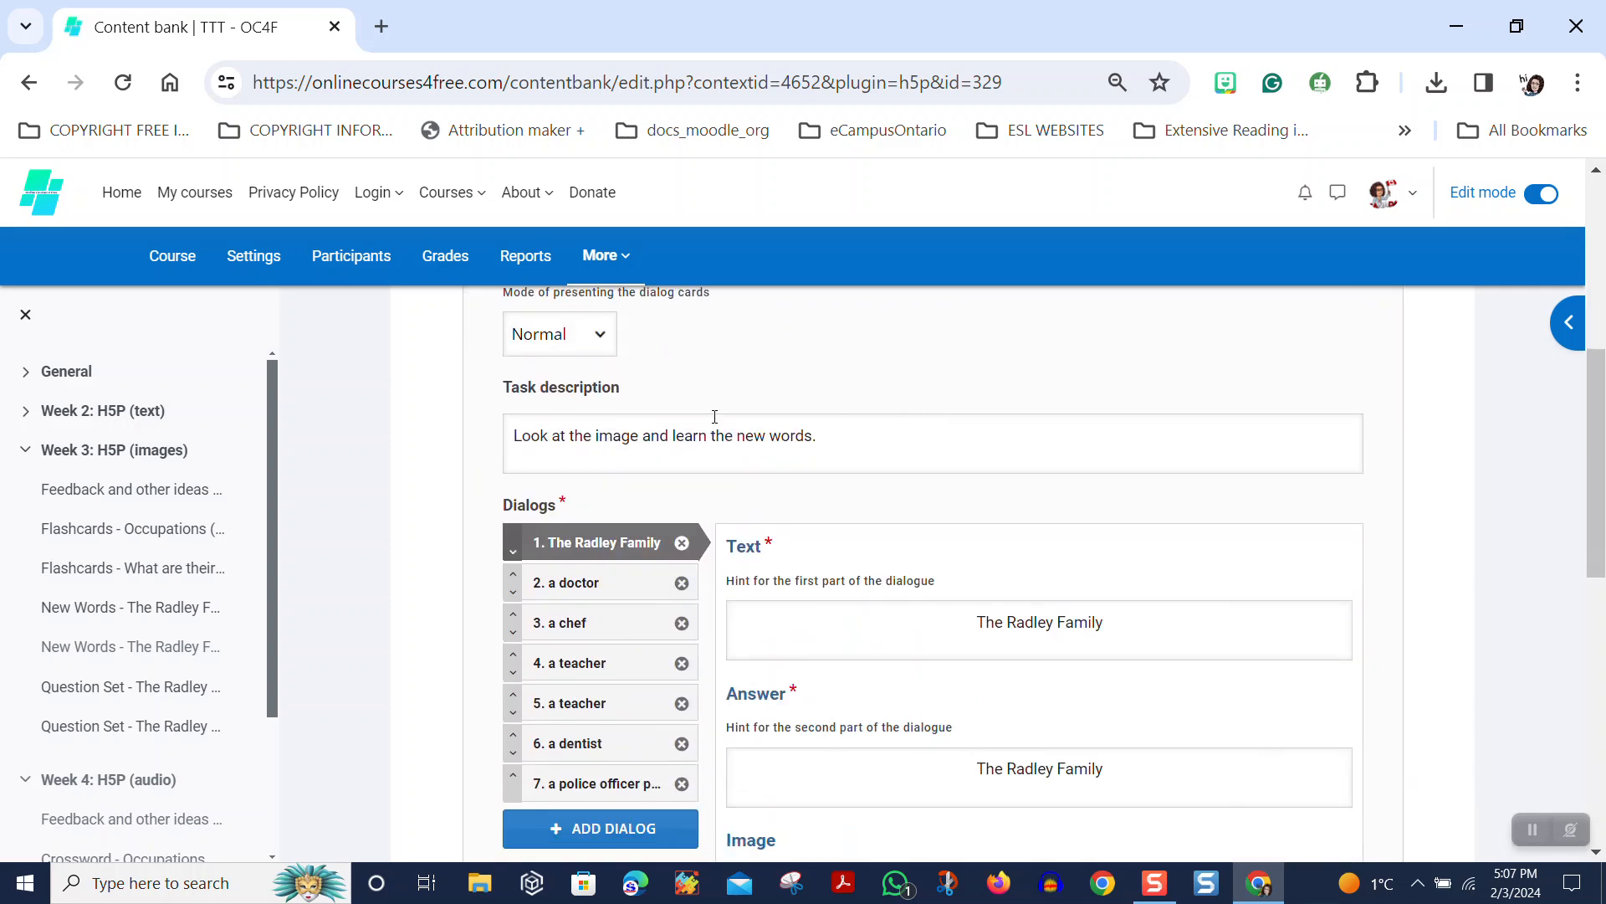
pyautogui.click(573, 342)
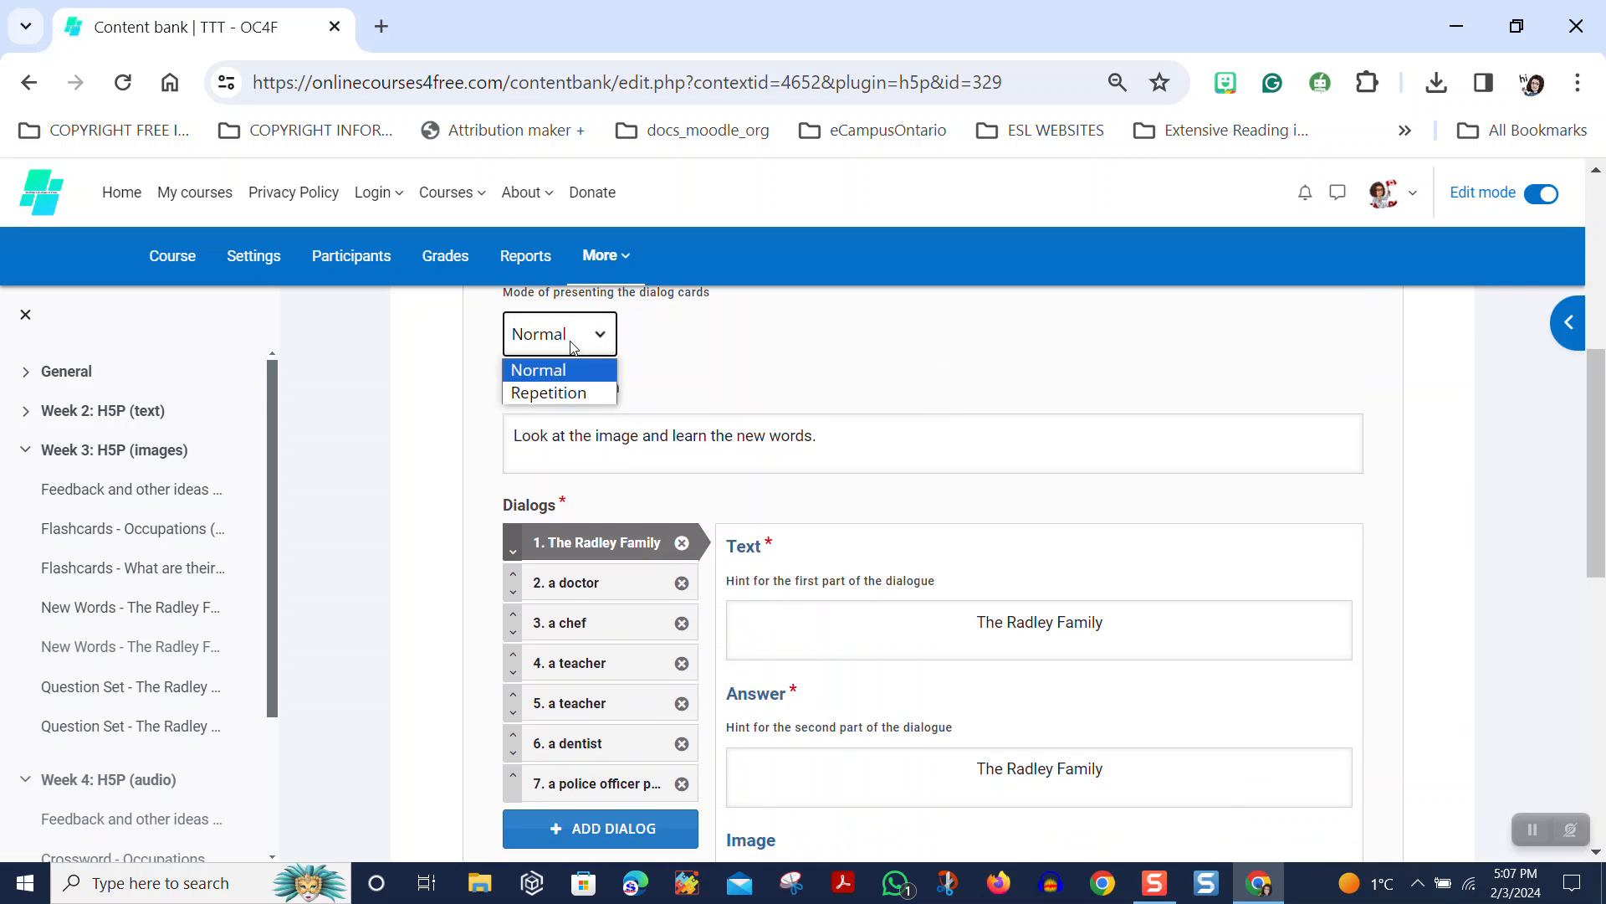
pyautogui.click(573, 346)
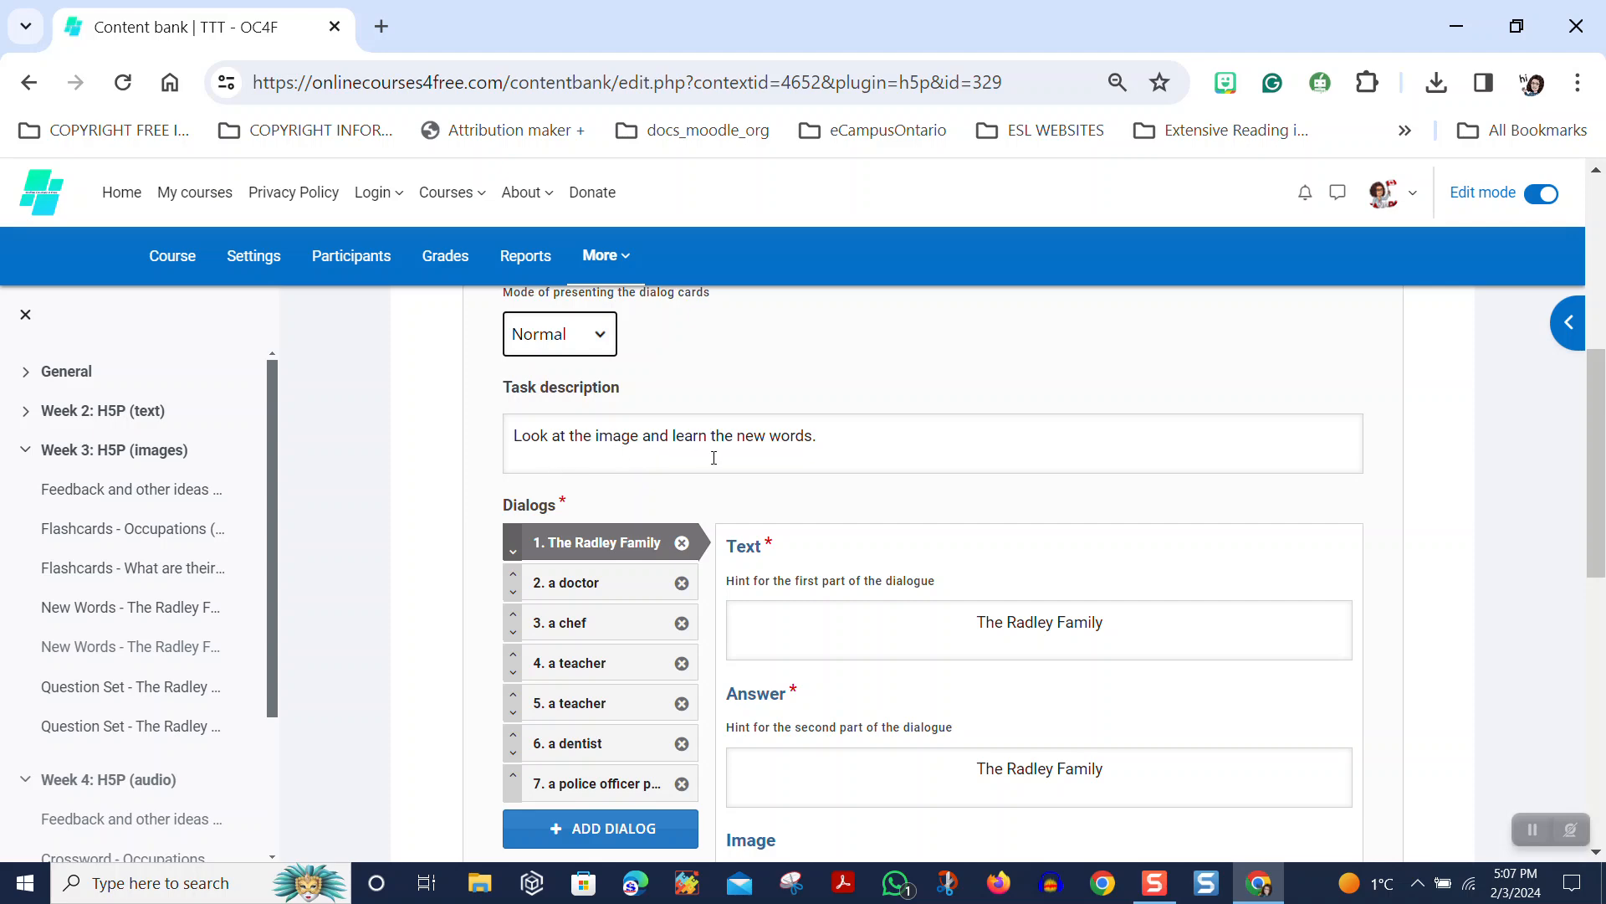
# Upload the audio file TheRadleyFamily_title from the TheRadleyFamily folder to the first dialog card, The Radley Family.
pyautogui.scroll(-2, 980, 416)
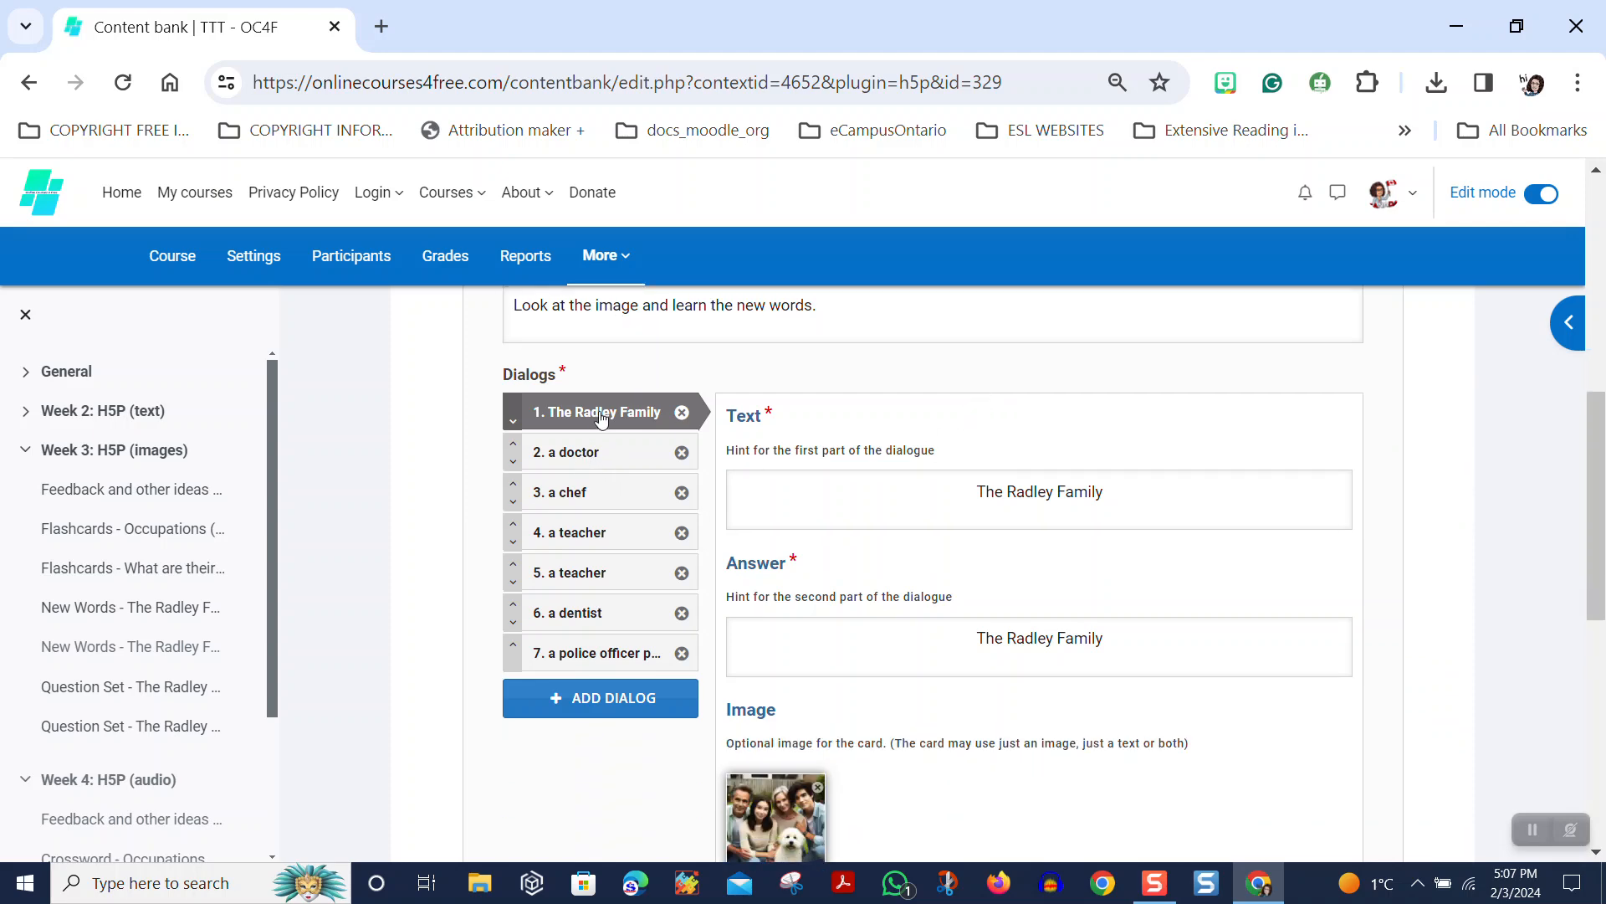
pyautogui.scroll(-3, 1130, 554)
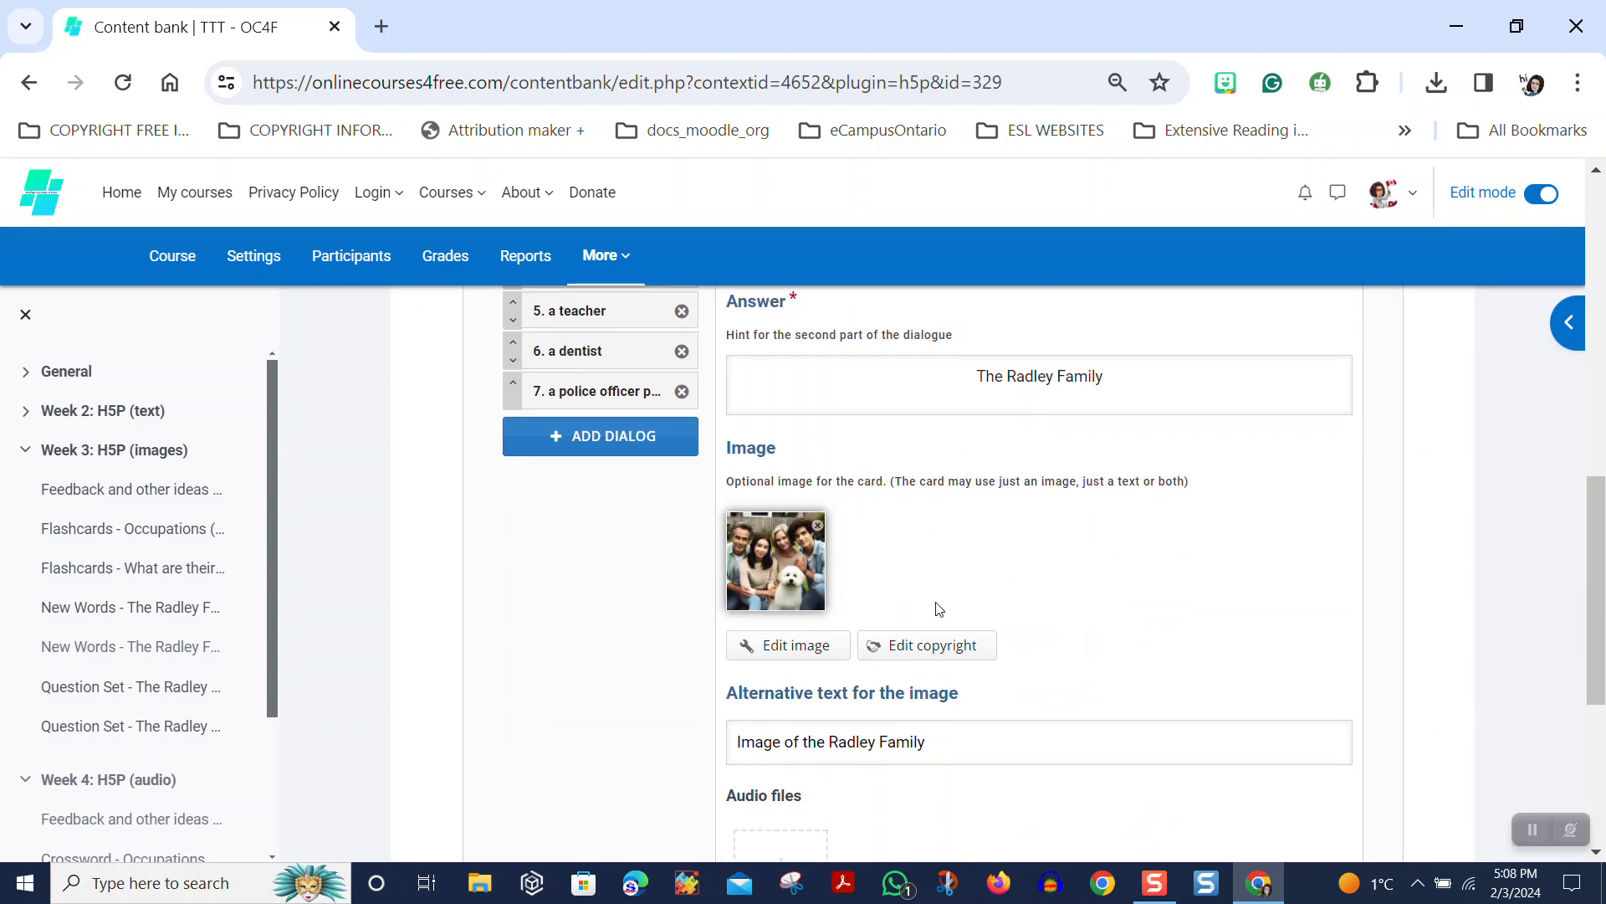
pyautogui.scroll(-5, 957, 591)
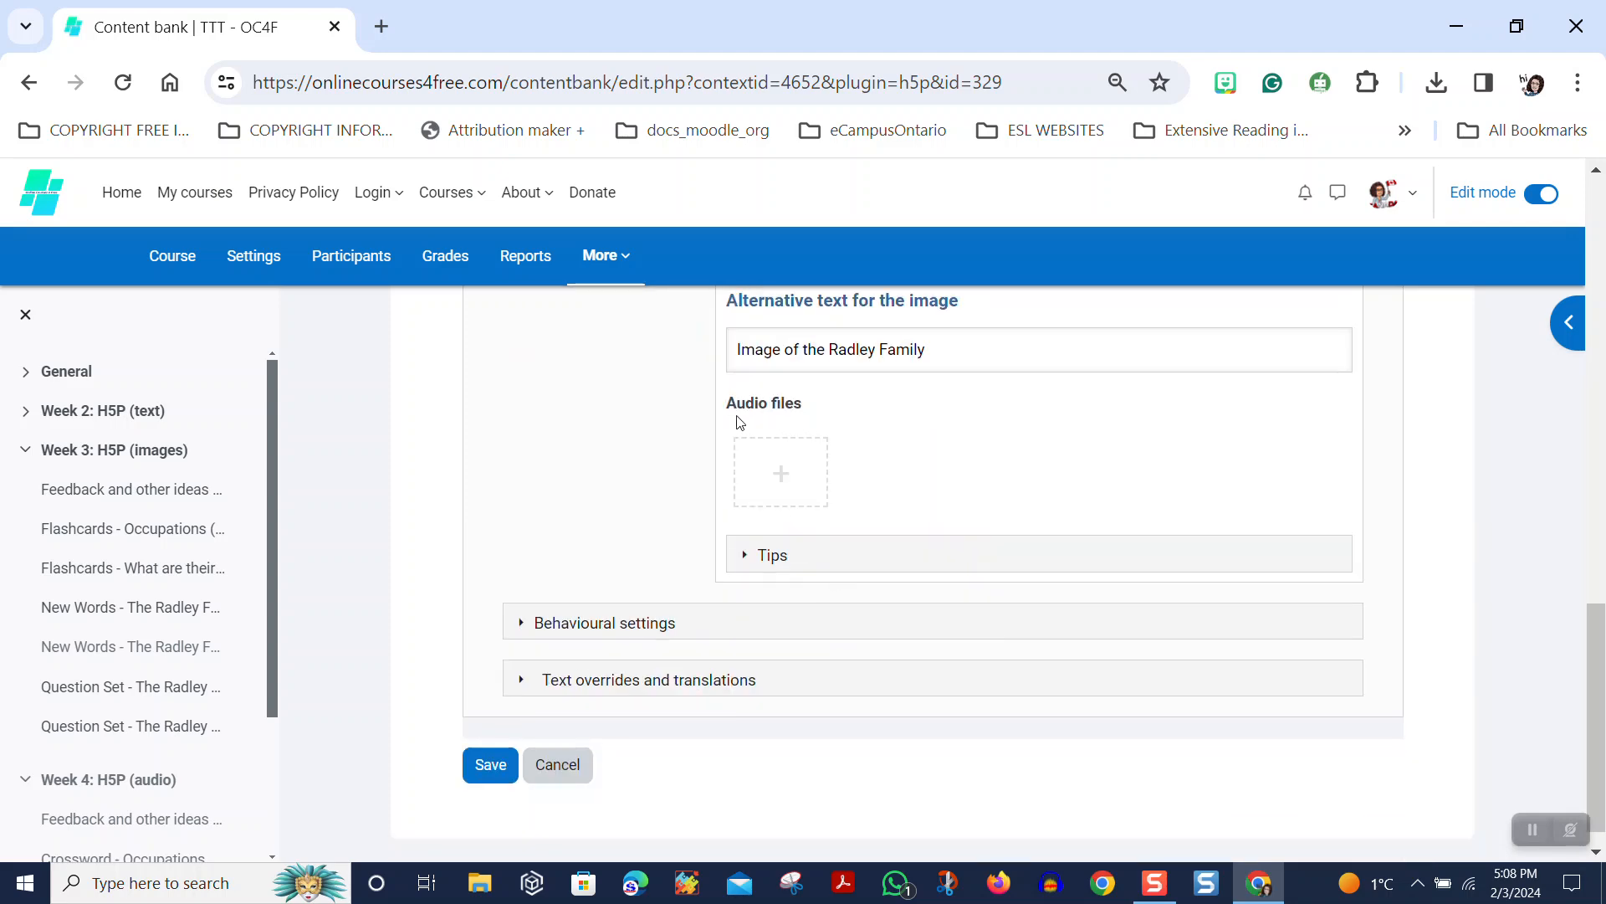
pyautogui.click(773, 475)
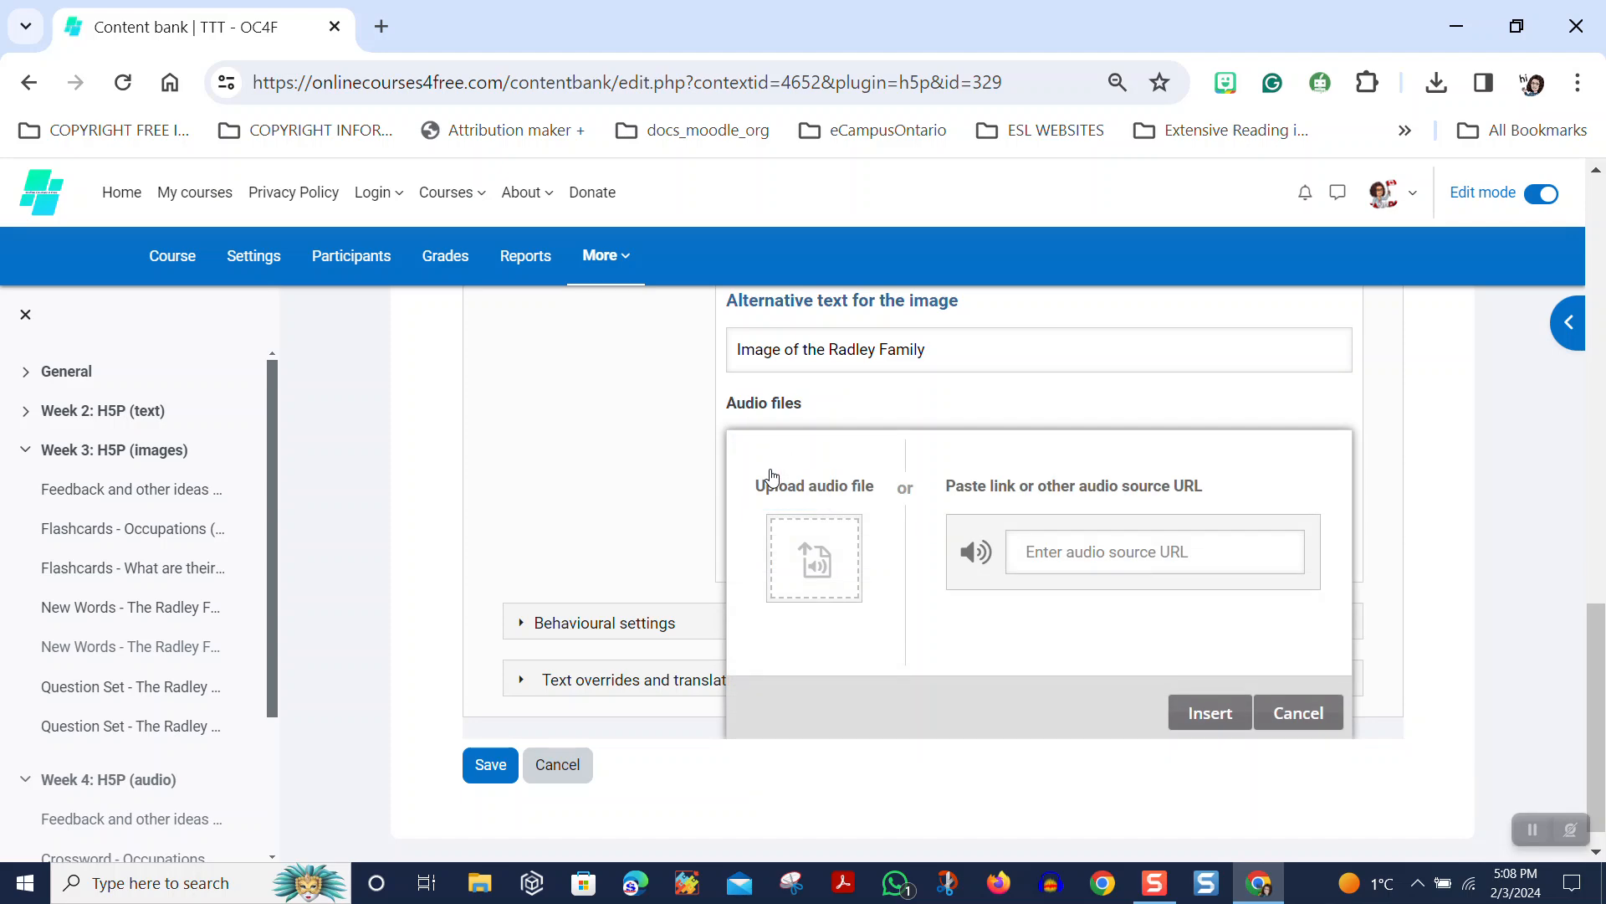
pyautogui.click(805, 562)
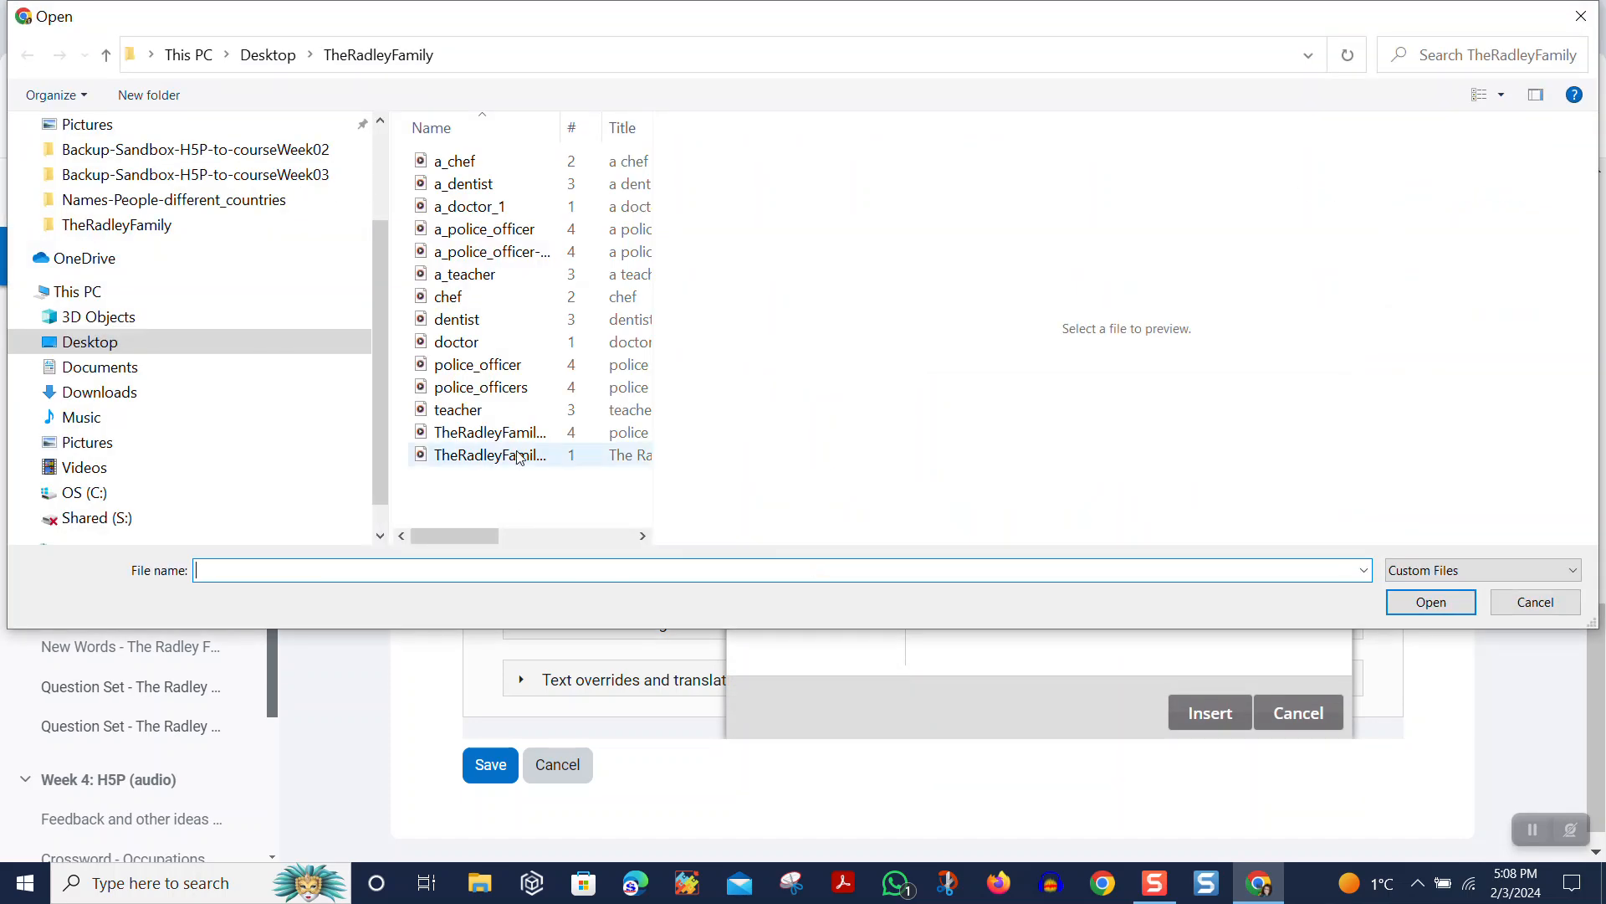
pyautogui.moveTo(559, 126); pyautogui.dragTo(798, 170)
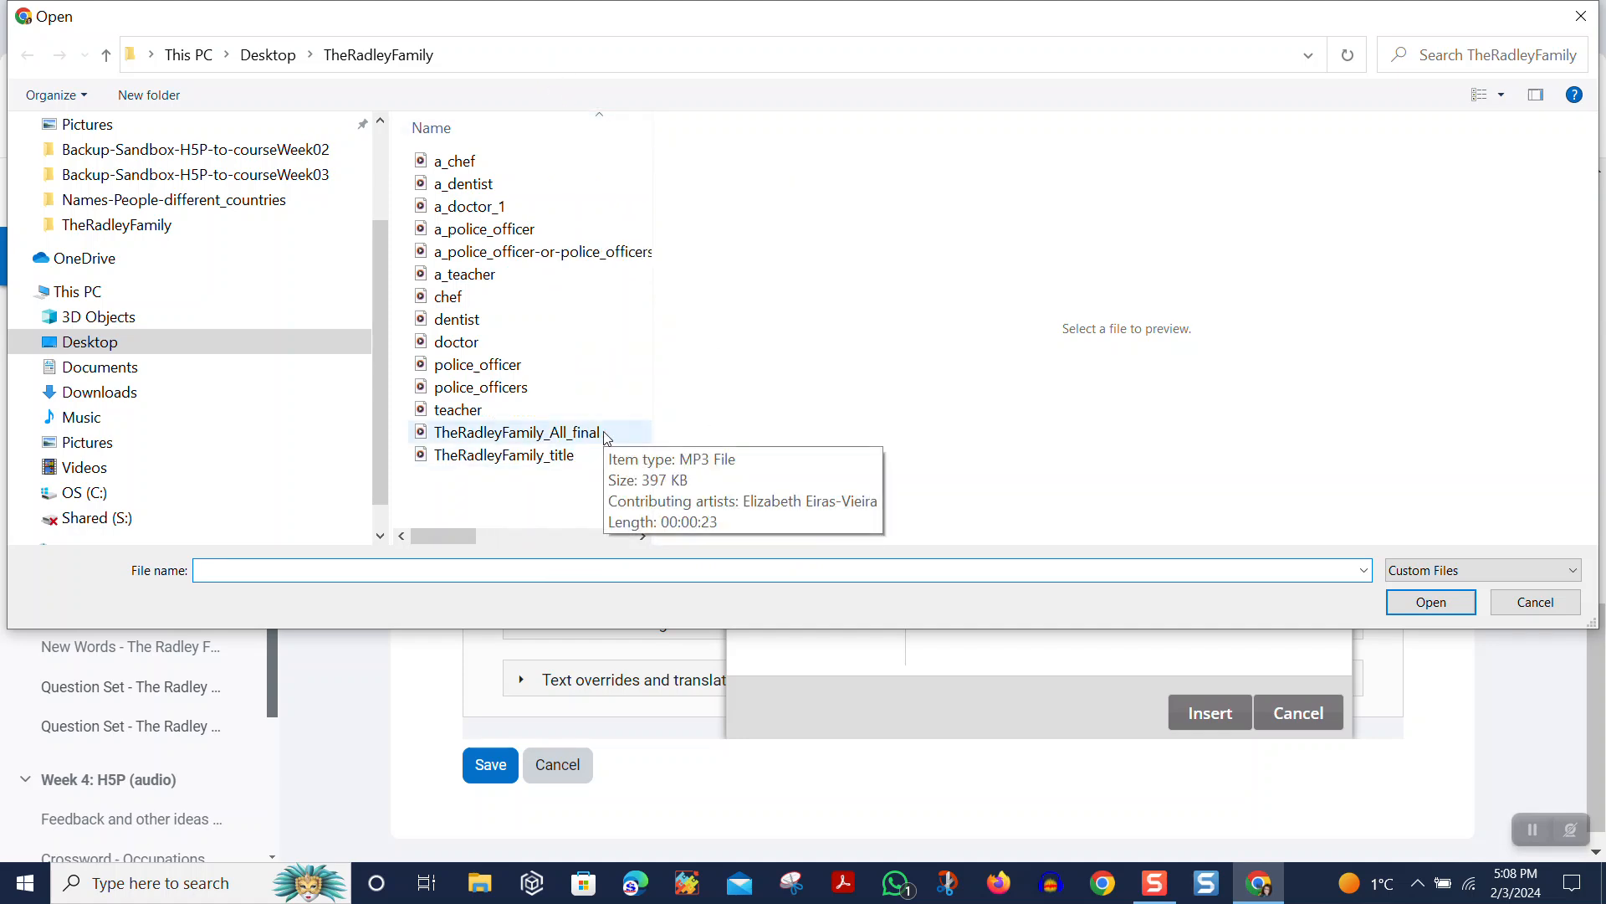
pyautogui.doubleClick(557, 456)
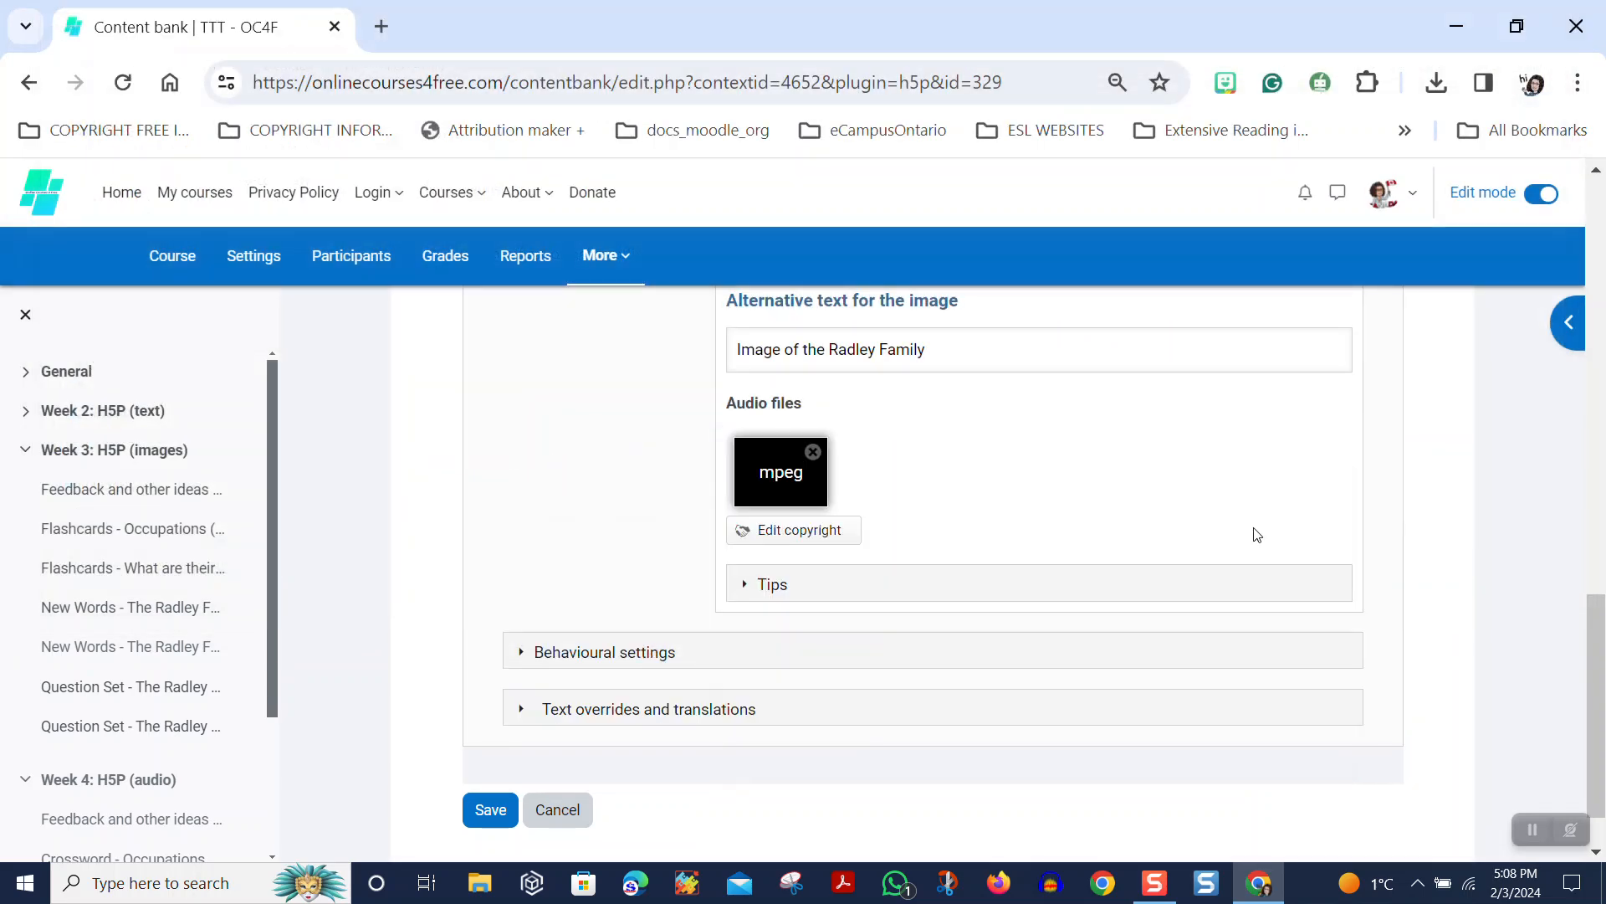
# Open the copyright information of the first card's audio file and enter the title "The Radley Family".
pyautogui.click(799, 528)
pyautogui.click(807, 548)
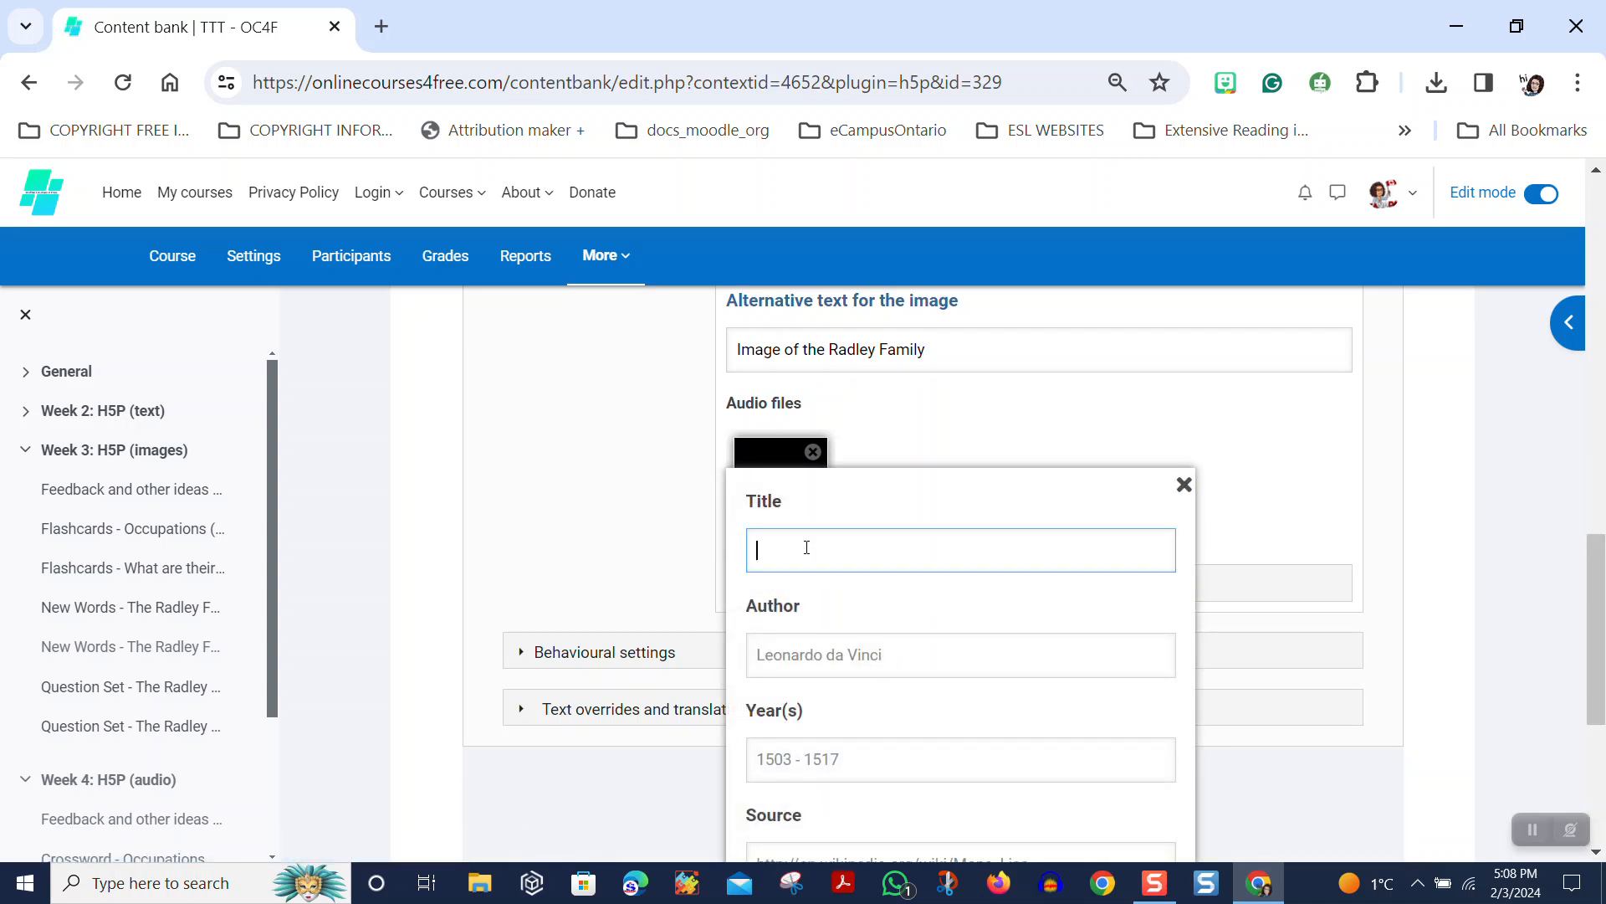
pyautogui.write('Elizab')
pyautogui.press('BackSpace')
pyautogui.press('BackSpace')
pyautogui.press('BackSpace')
pyautogui.press('BackSpace')
pyautogui.press('BackSpace')
pyautogui.write('The Radley Fam')
# Enter the author's full name and the year 2024 in the first card's audio copyright information.
pyautogui.click(903, 661)
pyautogui.write('Elizabeth')
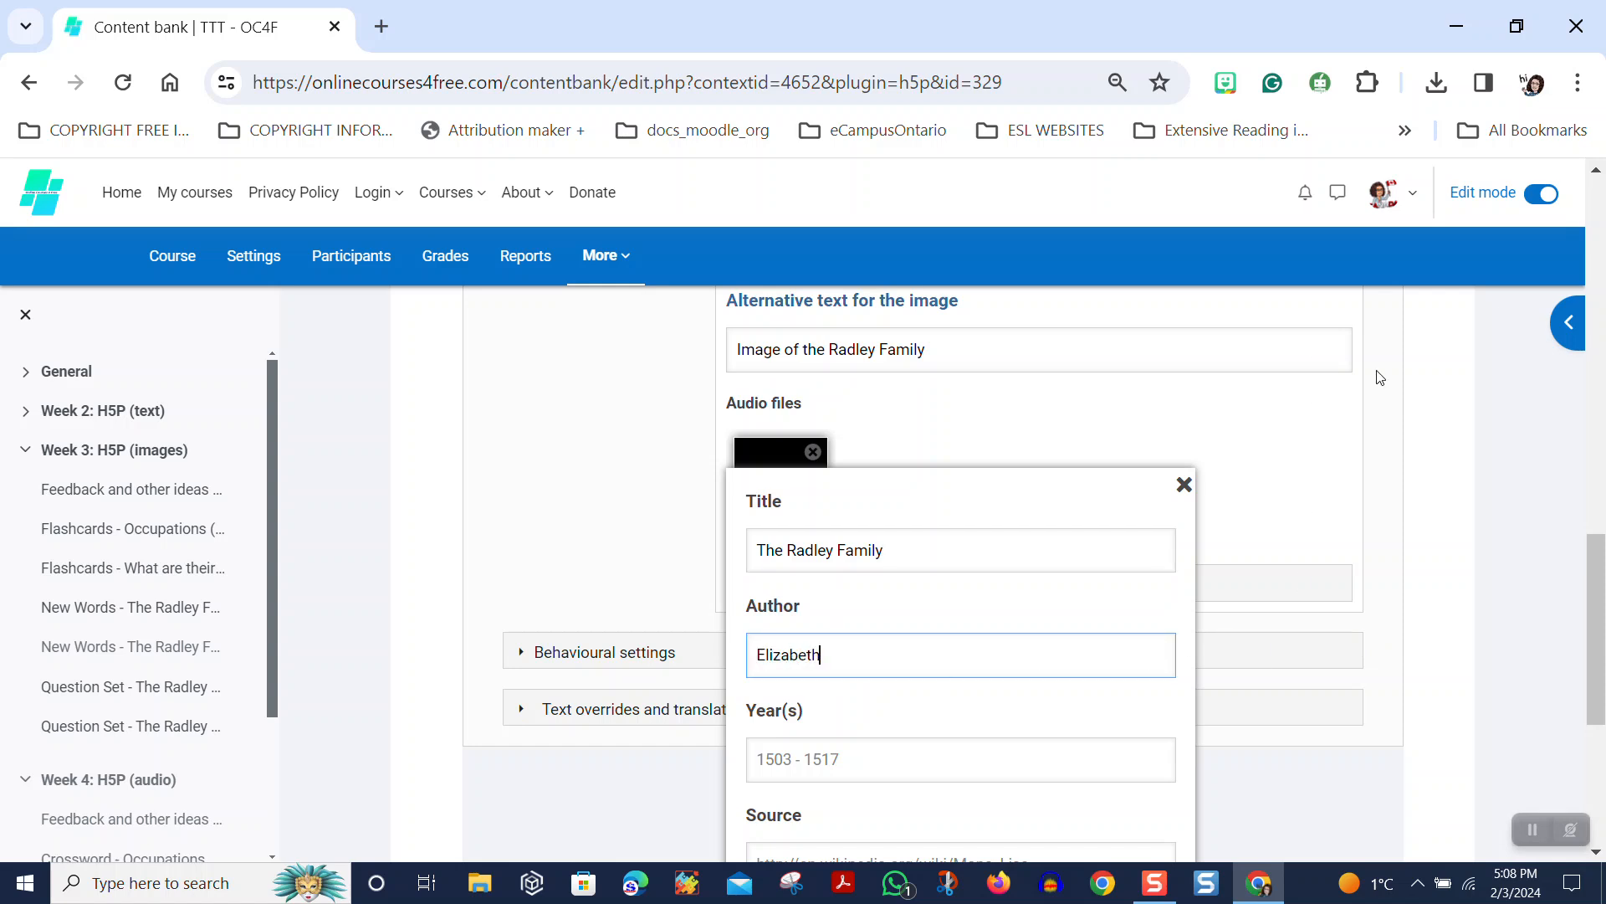
pyautogui.write(' Eiras-Vieira')
pyautogui.click(779, 768)
pyautogui.write('2024')
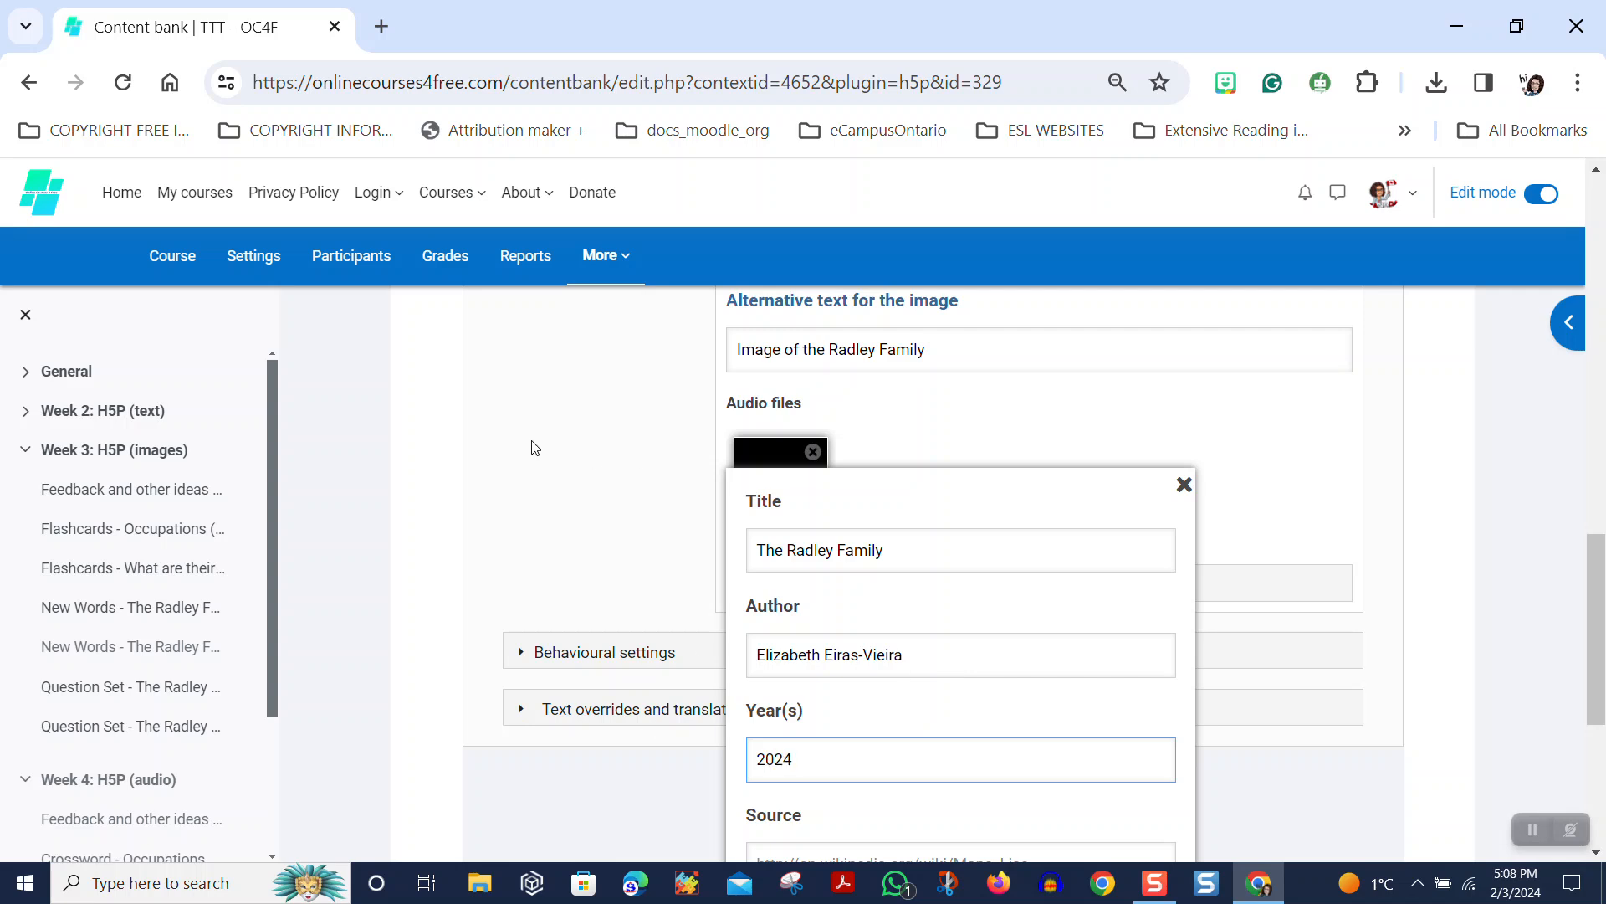
# Set the first card's audio licence to Attribution-NonCommercial-ShareAlike (CC BY-NC-SA) and close the copyright information.
pyautogui.scroll(-3, 770, 452)
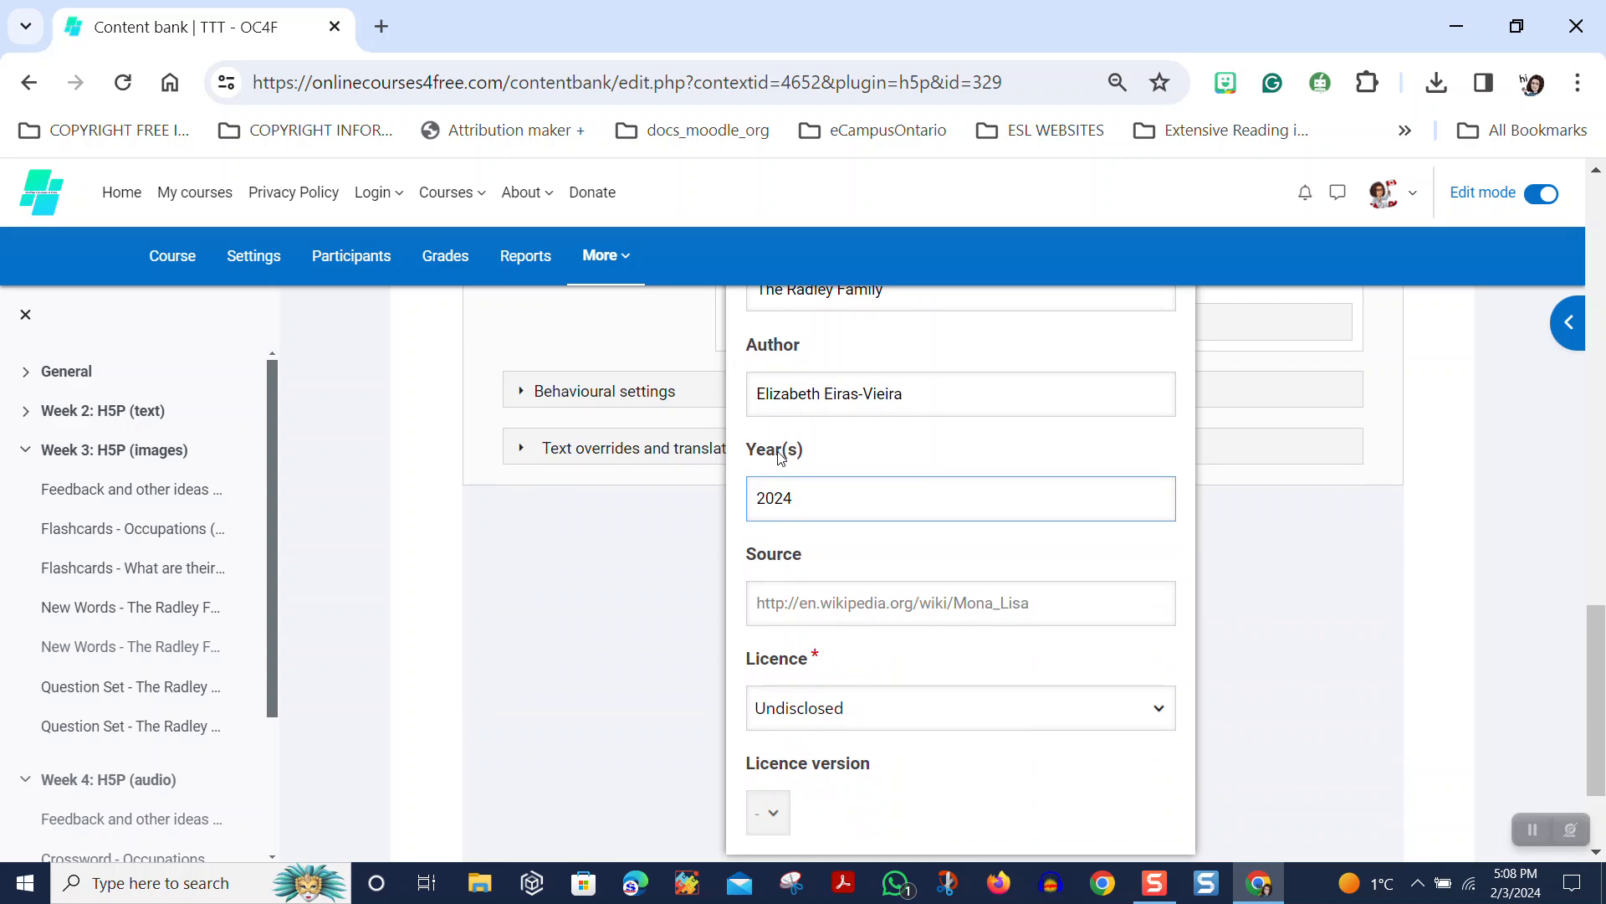
pyautogui.click(755, 602)
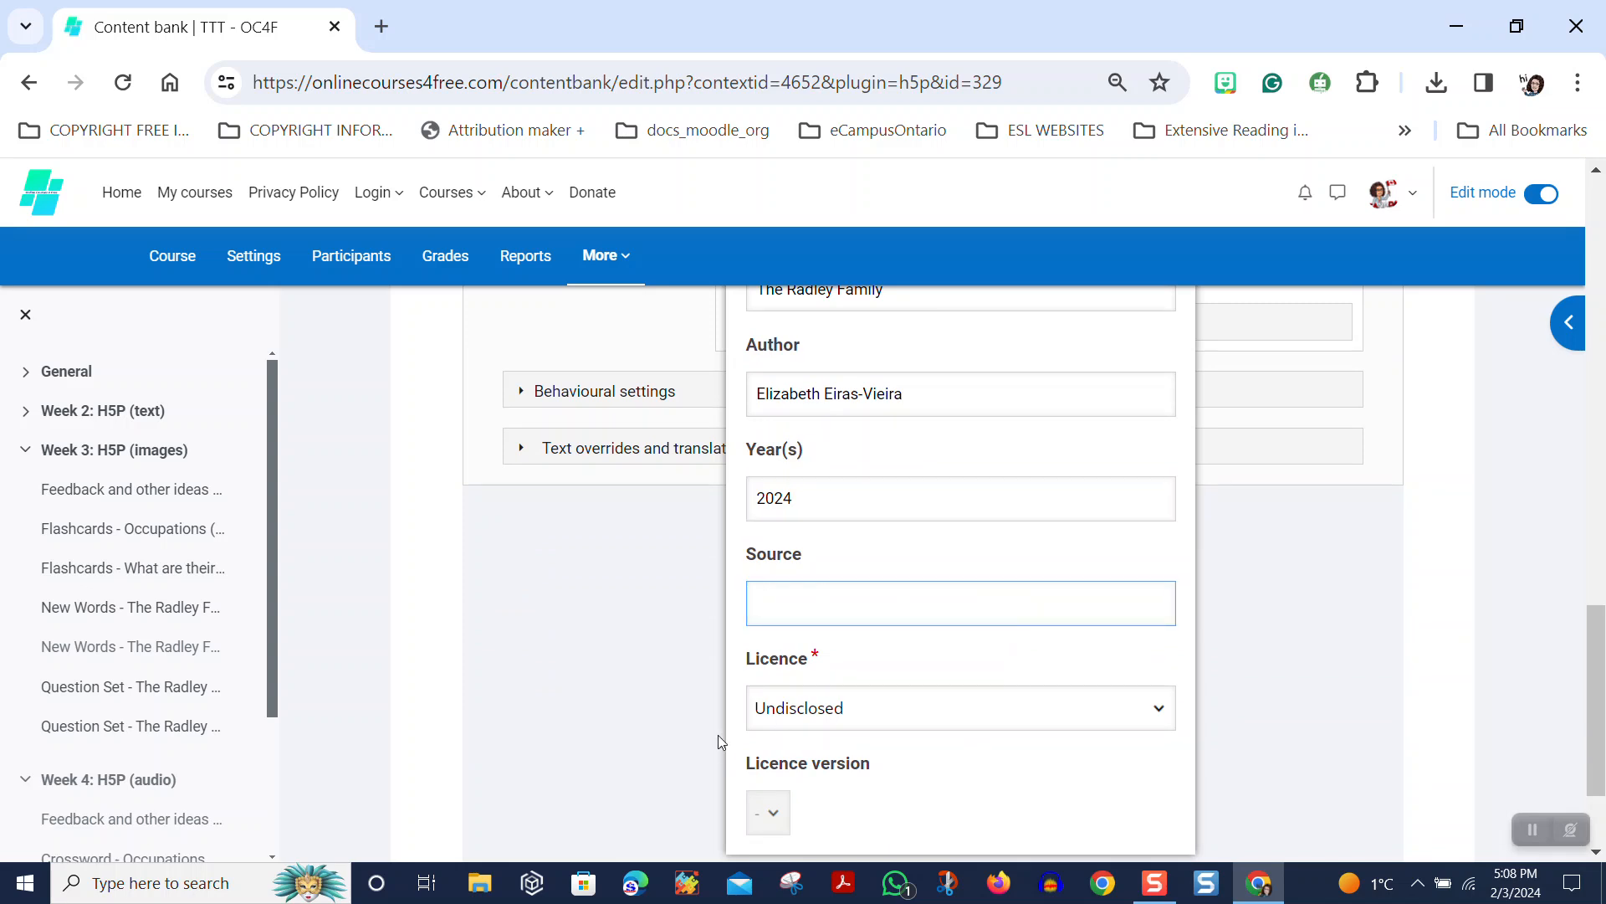
pyautogui.click(781, 708)
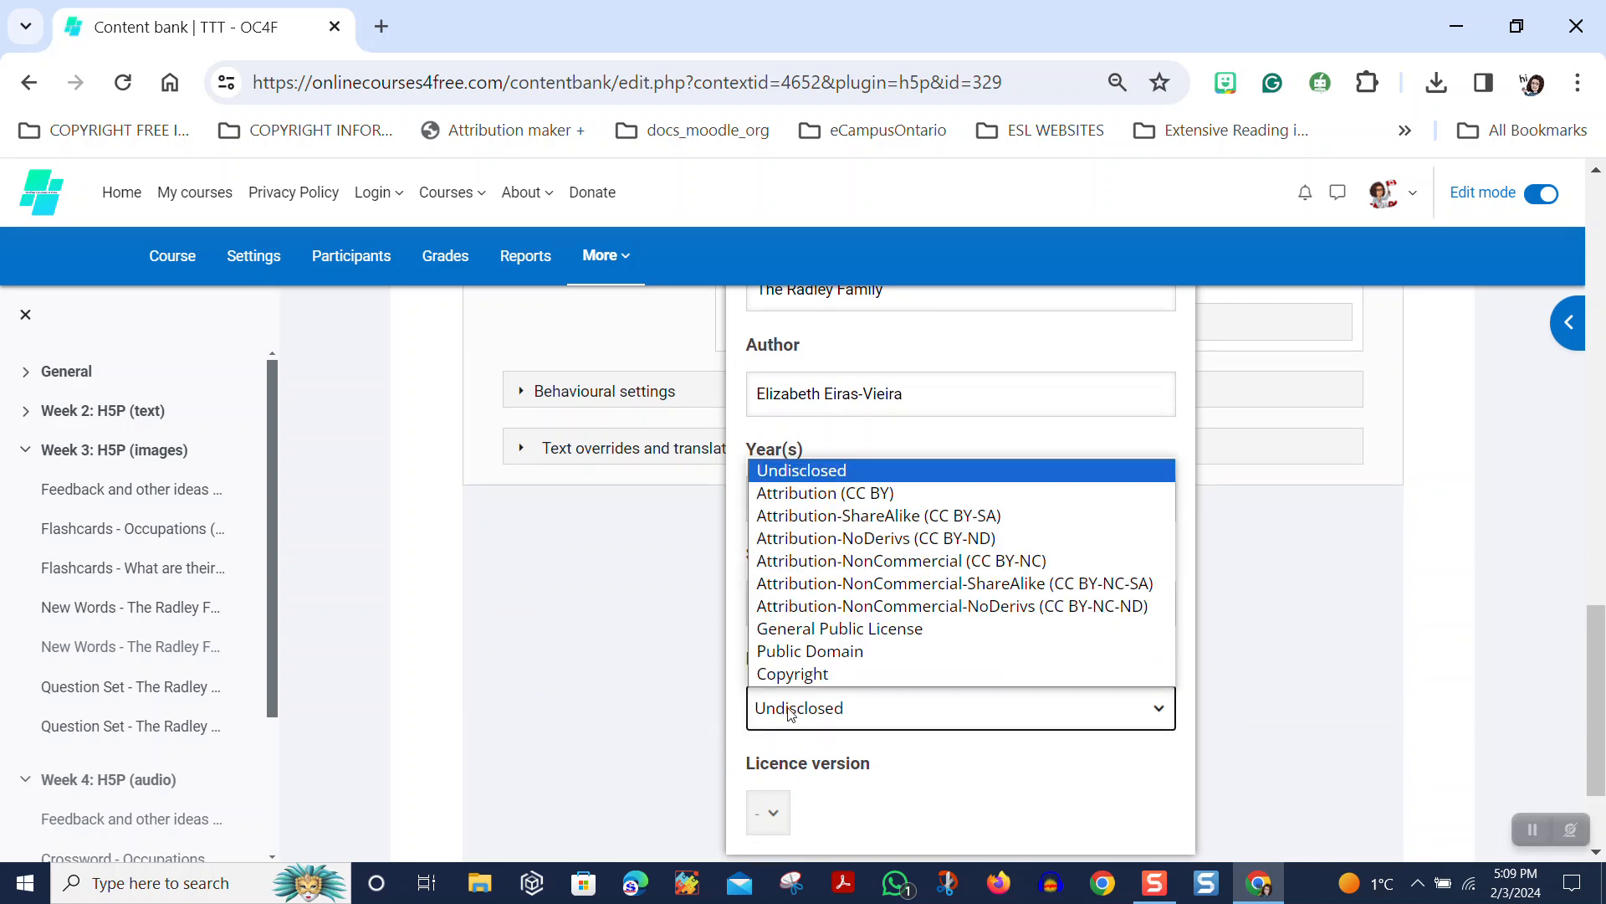
pyautogui.click(922, 583)
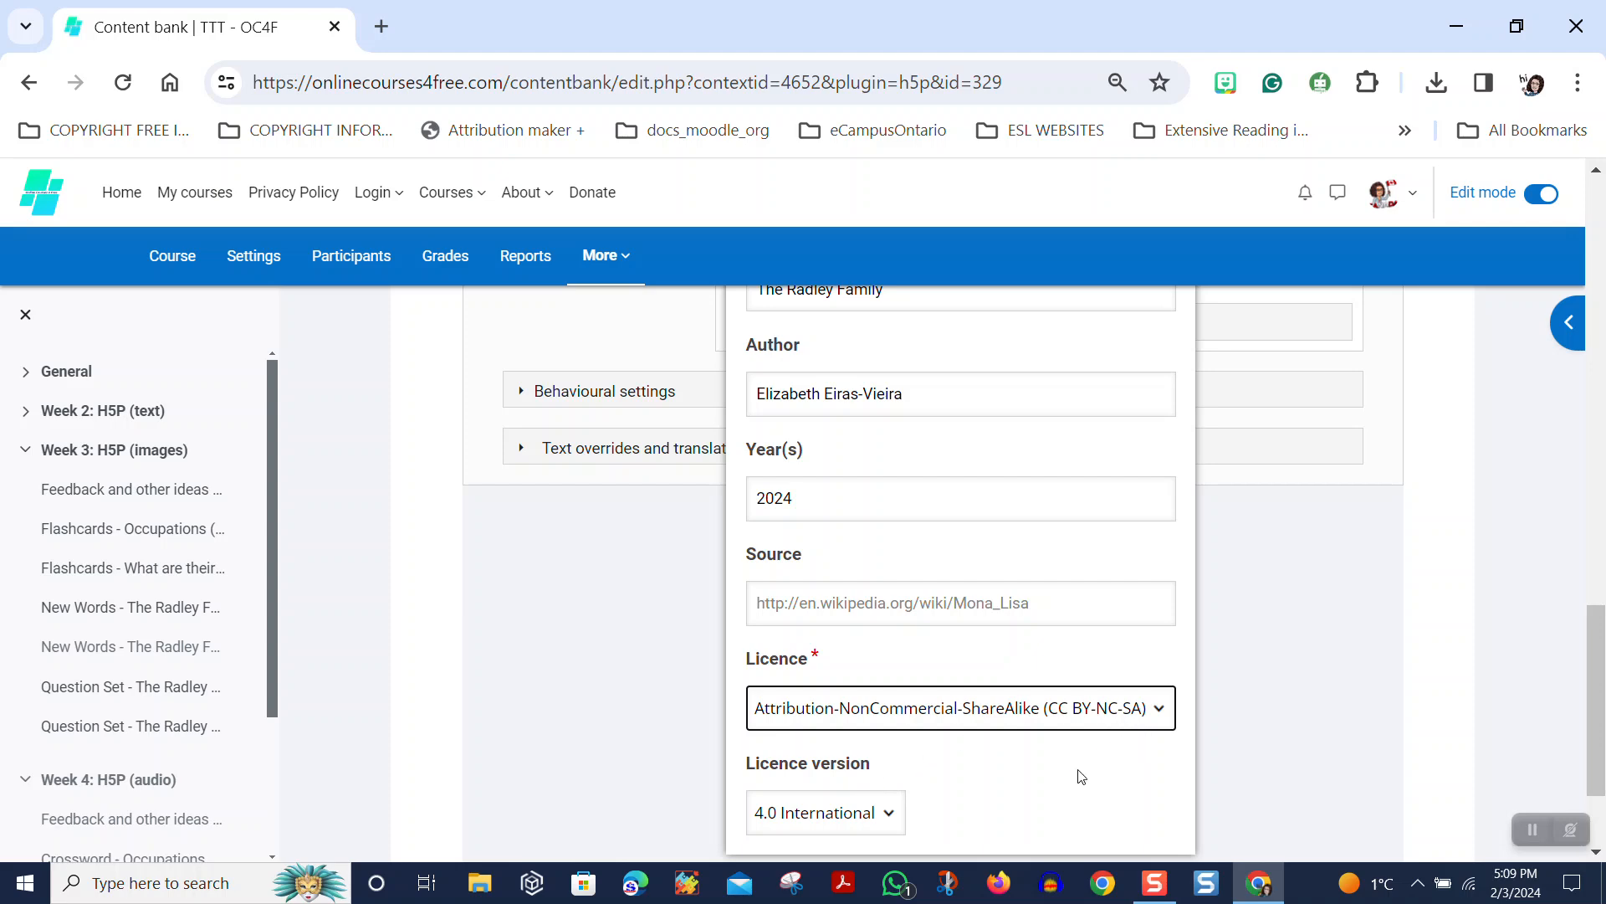
pyautogui.scroll(-2, 1135, 689)
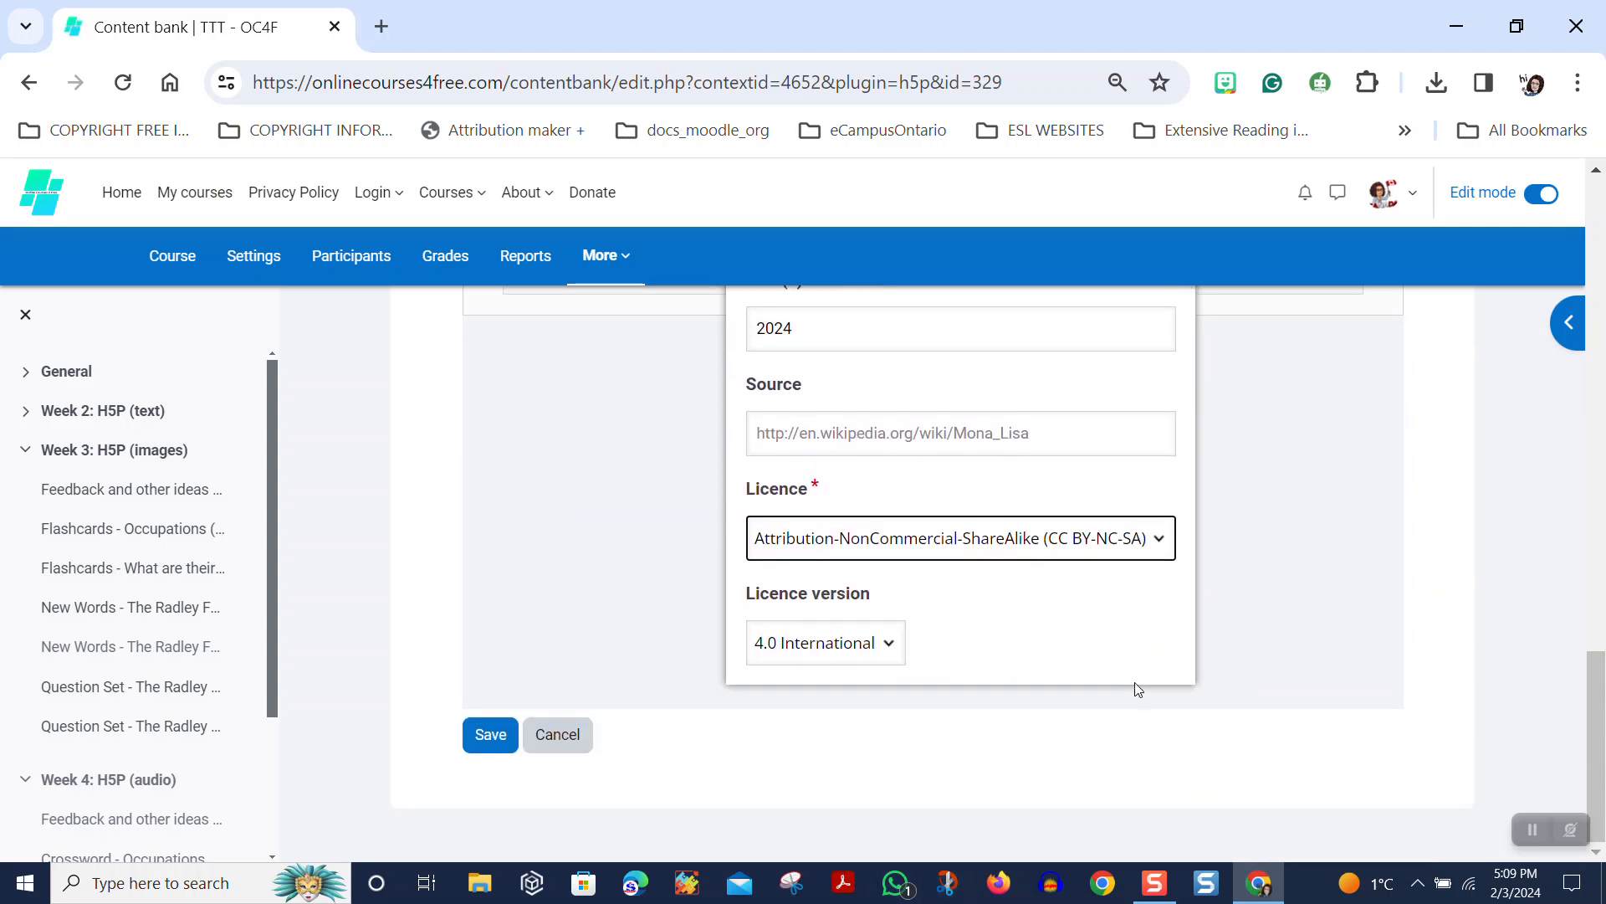
pyautogui.scroll(6, 1098, 680)
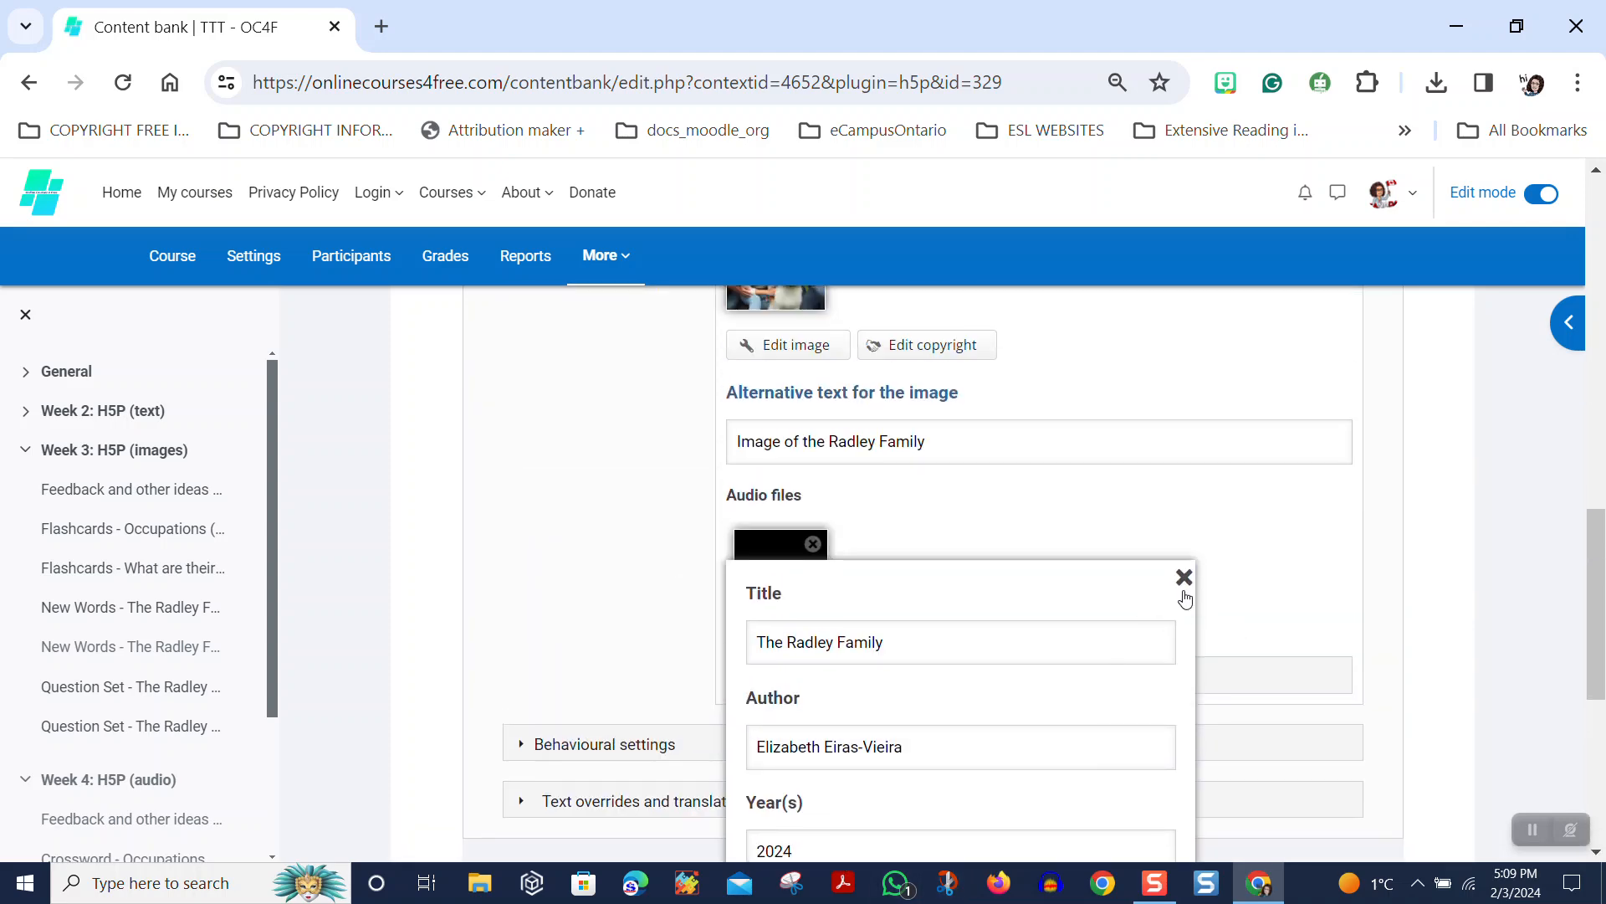
pyautogui.click(1184, 577)
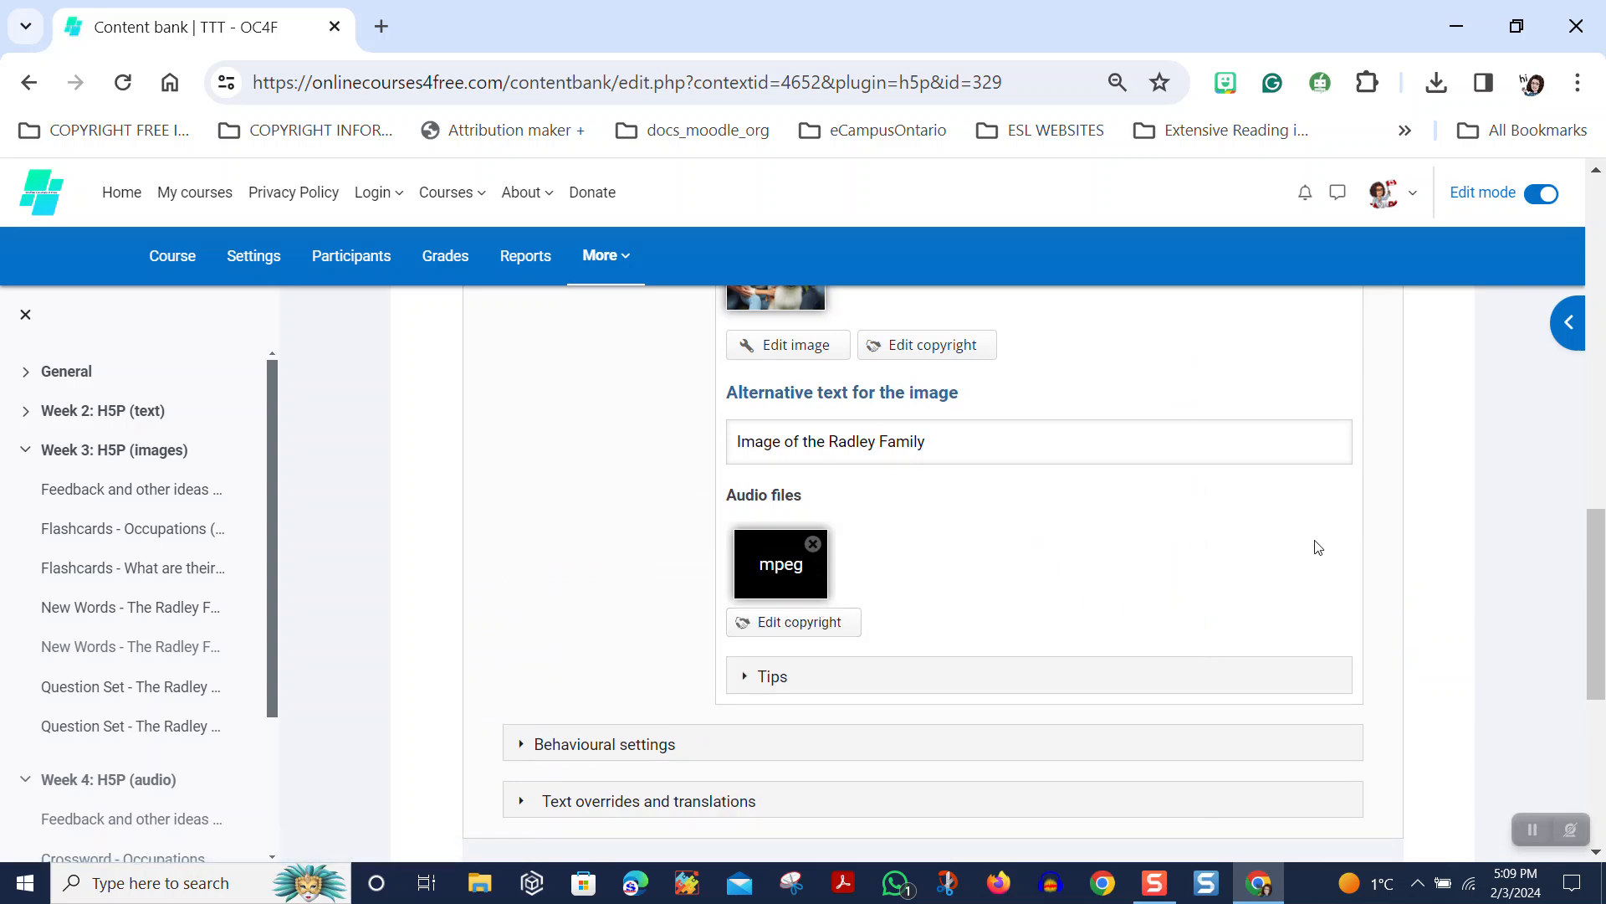
# Open the second dialog card, "a doctor", and upload the audio file a_doctor_1 to it.
pyautogui.scroll(-2, 1319, 544)
pyautogui.scroll(3, 861, 583)
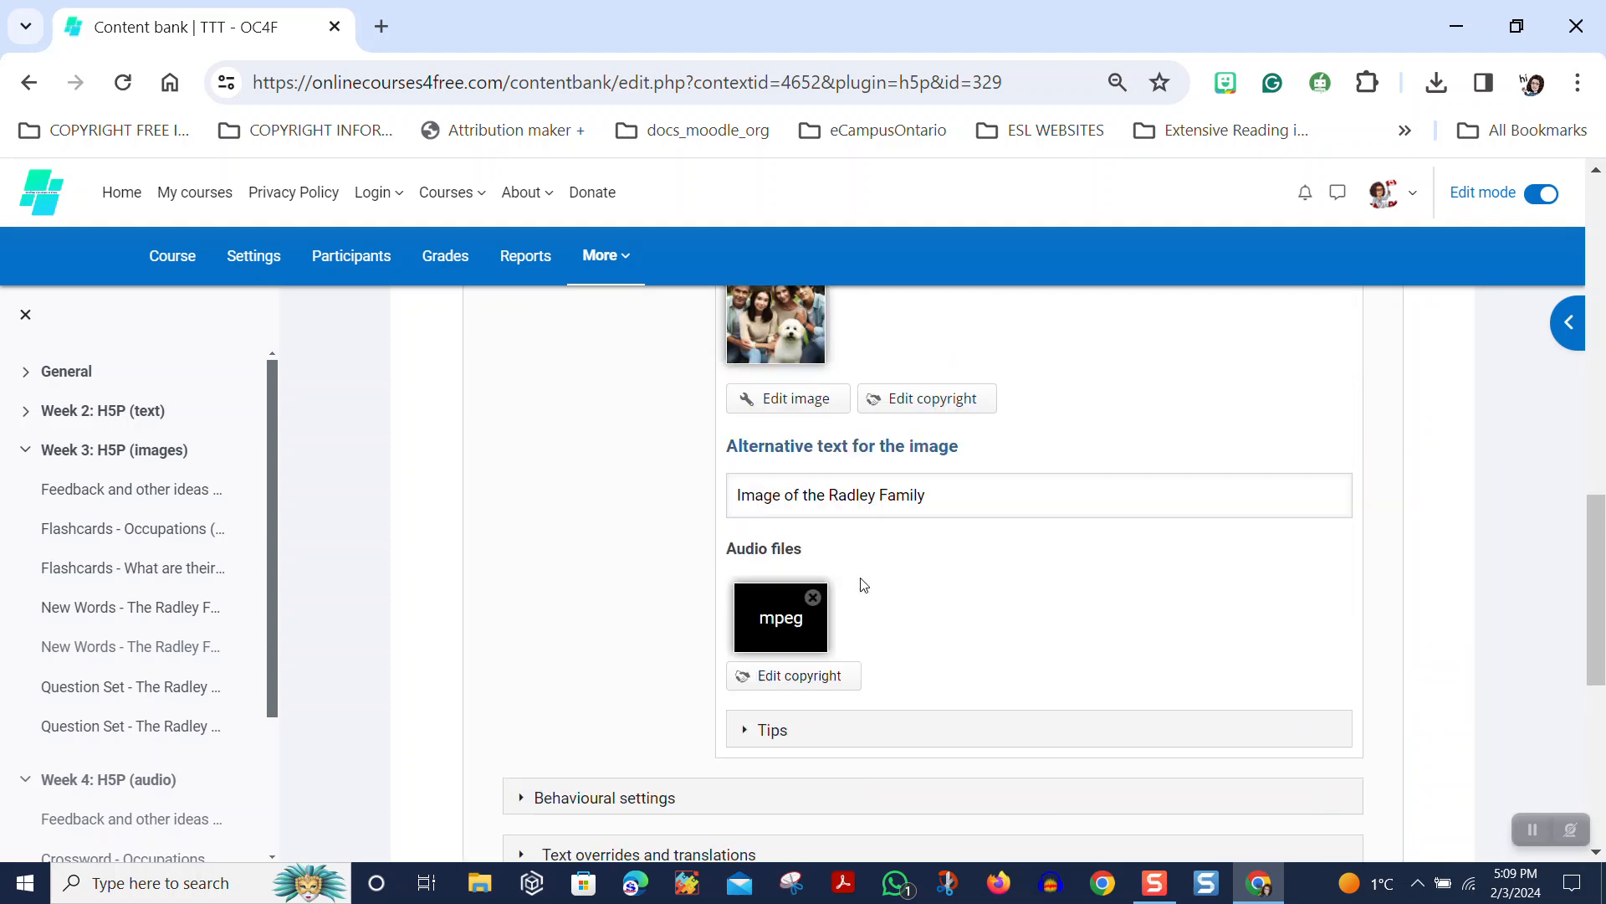
pyautogui.scroll(-3, 872, 582)
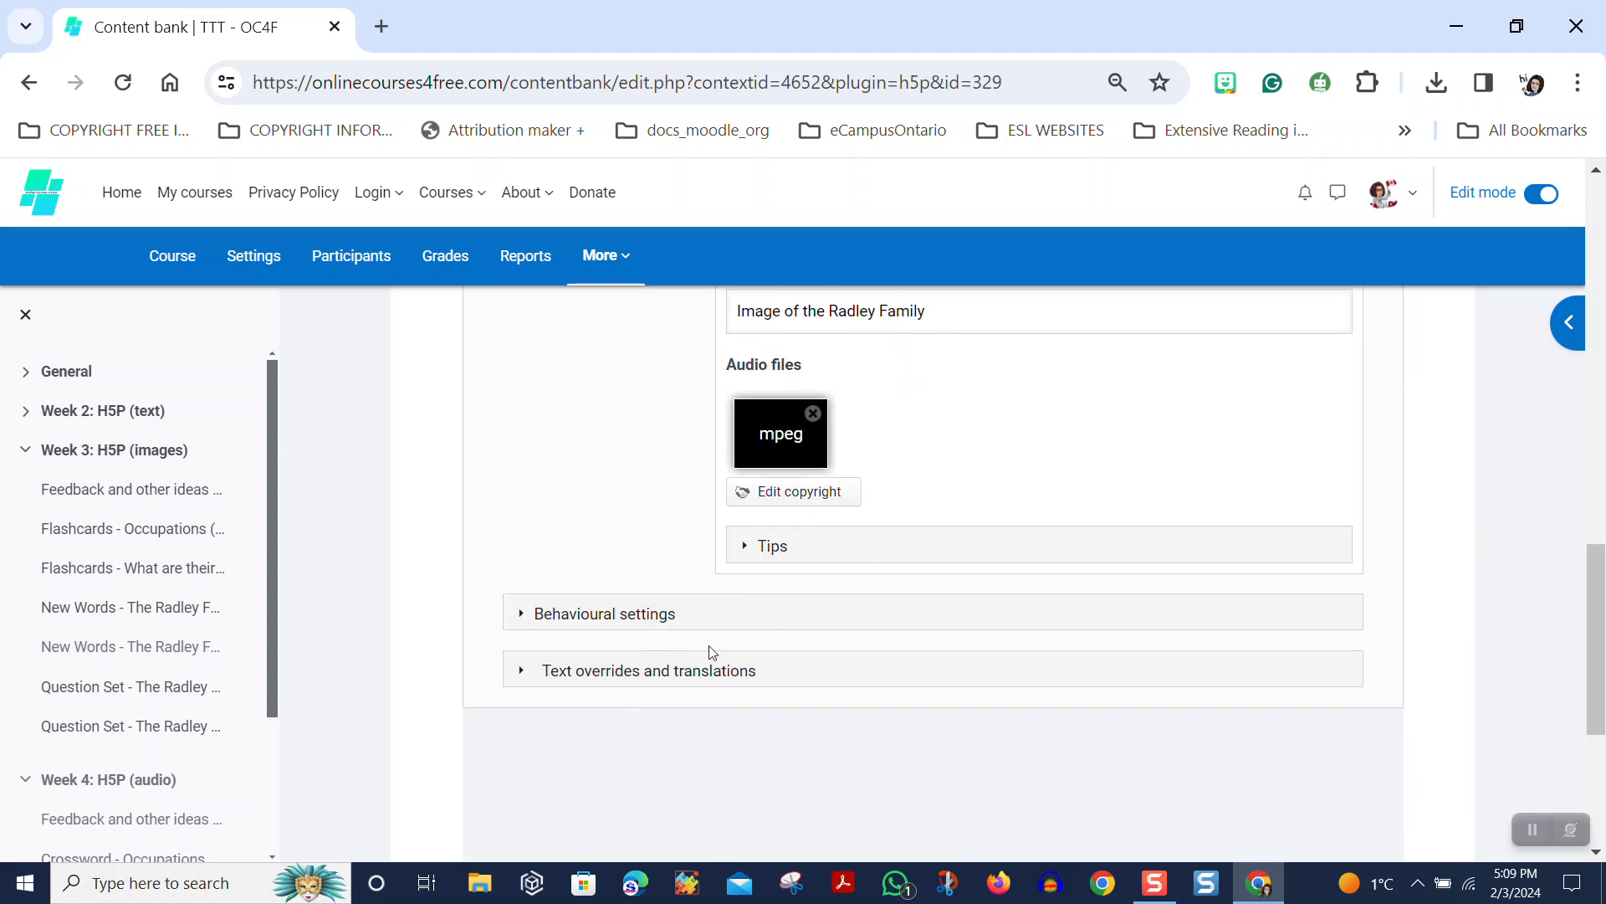
pyautogui.scroll(4, 681, 616)
pyautogui.scroll(3, 681, 616)
pyautogui.click(597, 417)
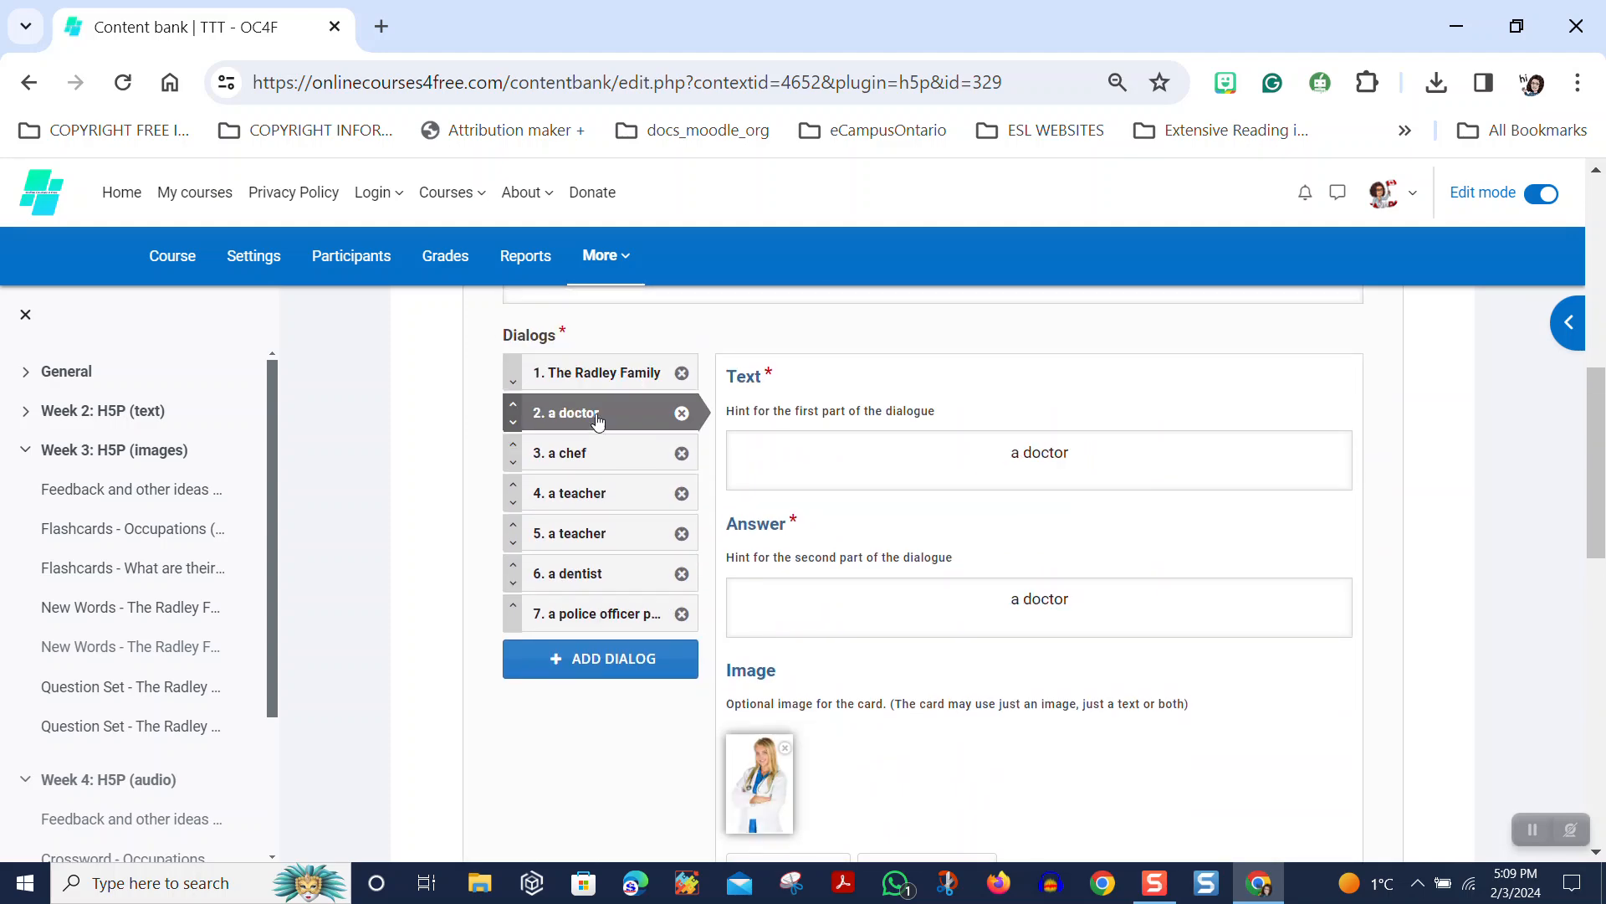
pyautogui.scroll(-4, 918, 689)
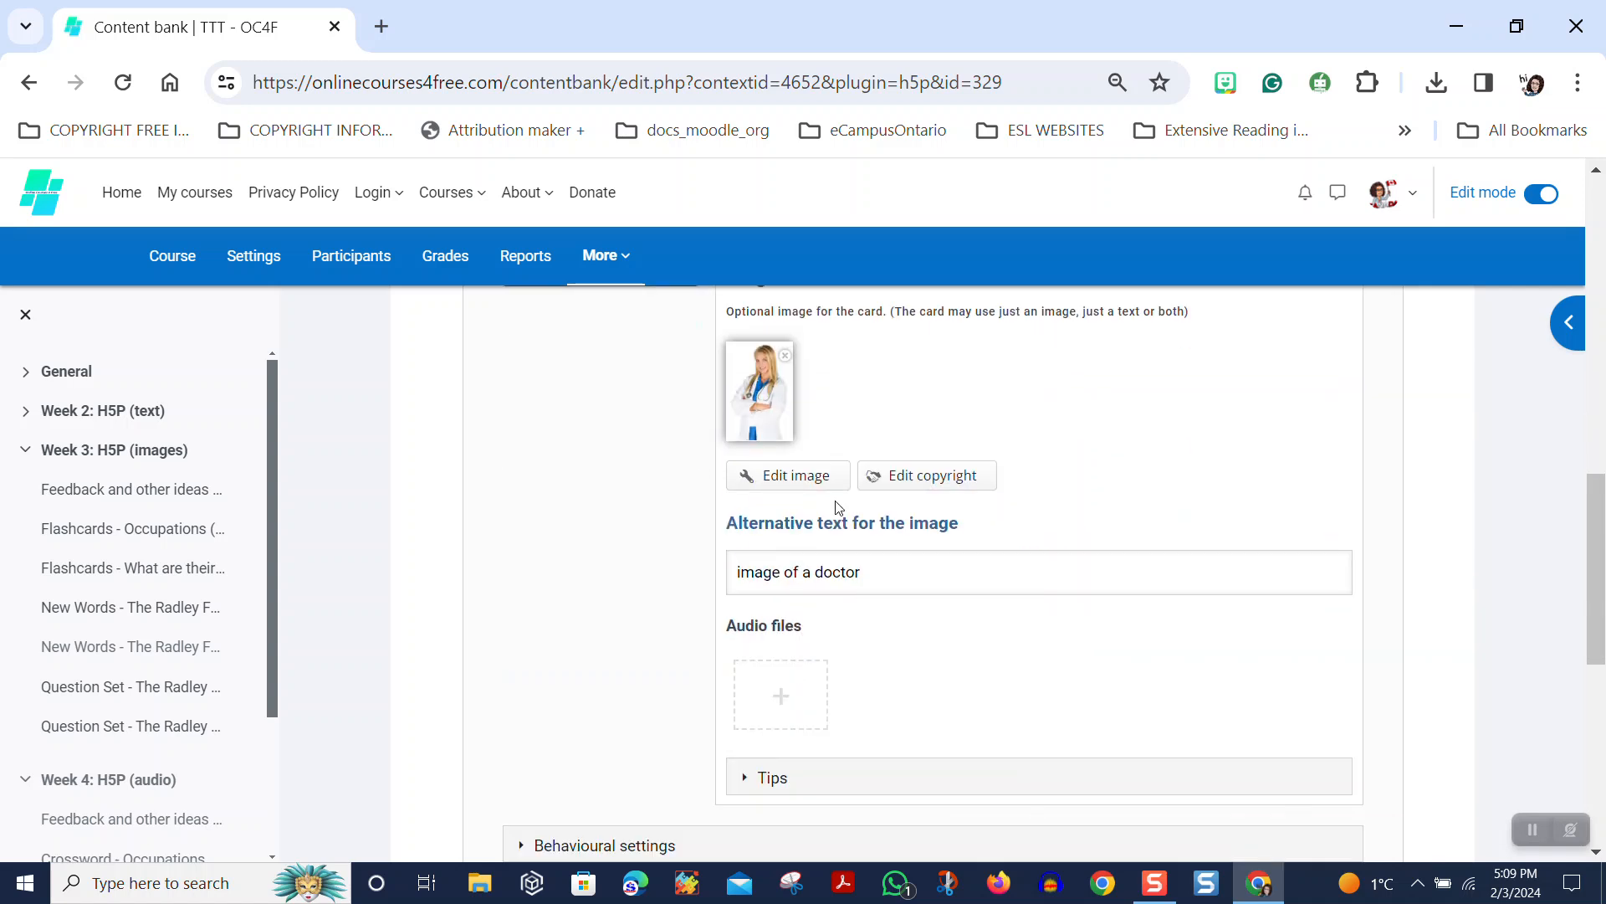
pyautogui.click(771, 703)
pyautogui.click(826, 787)
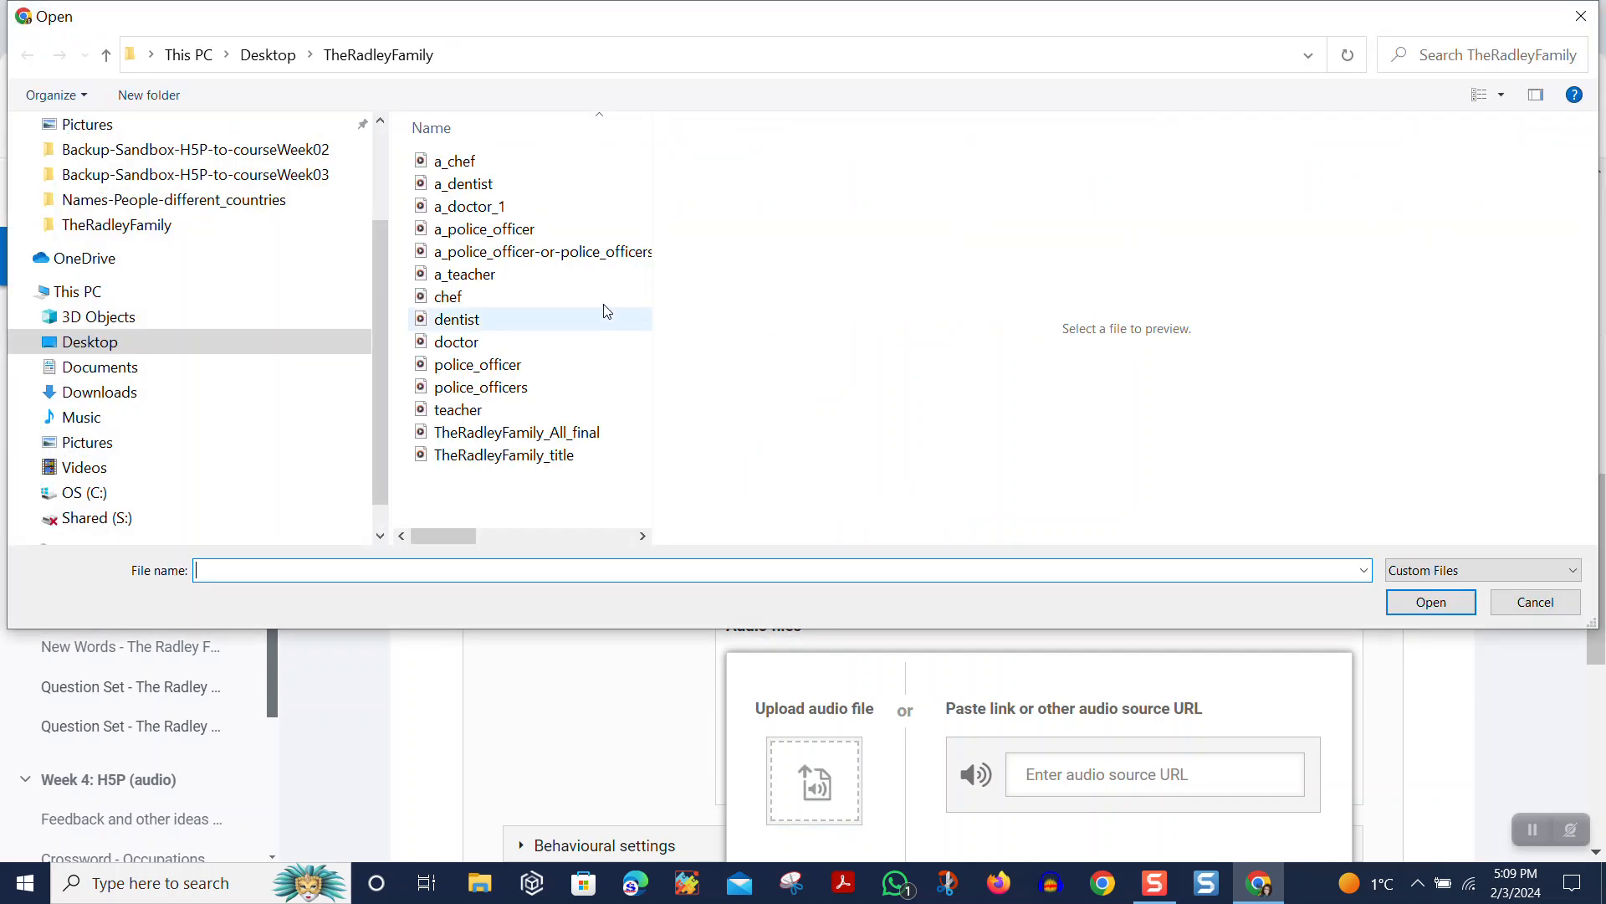
pyautogui.click(482, 211)
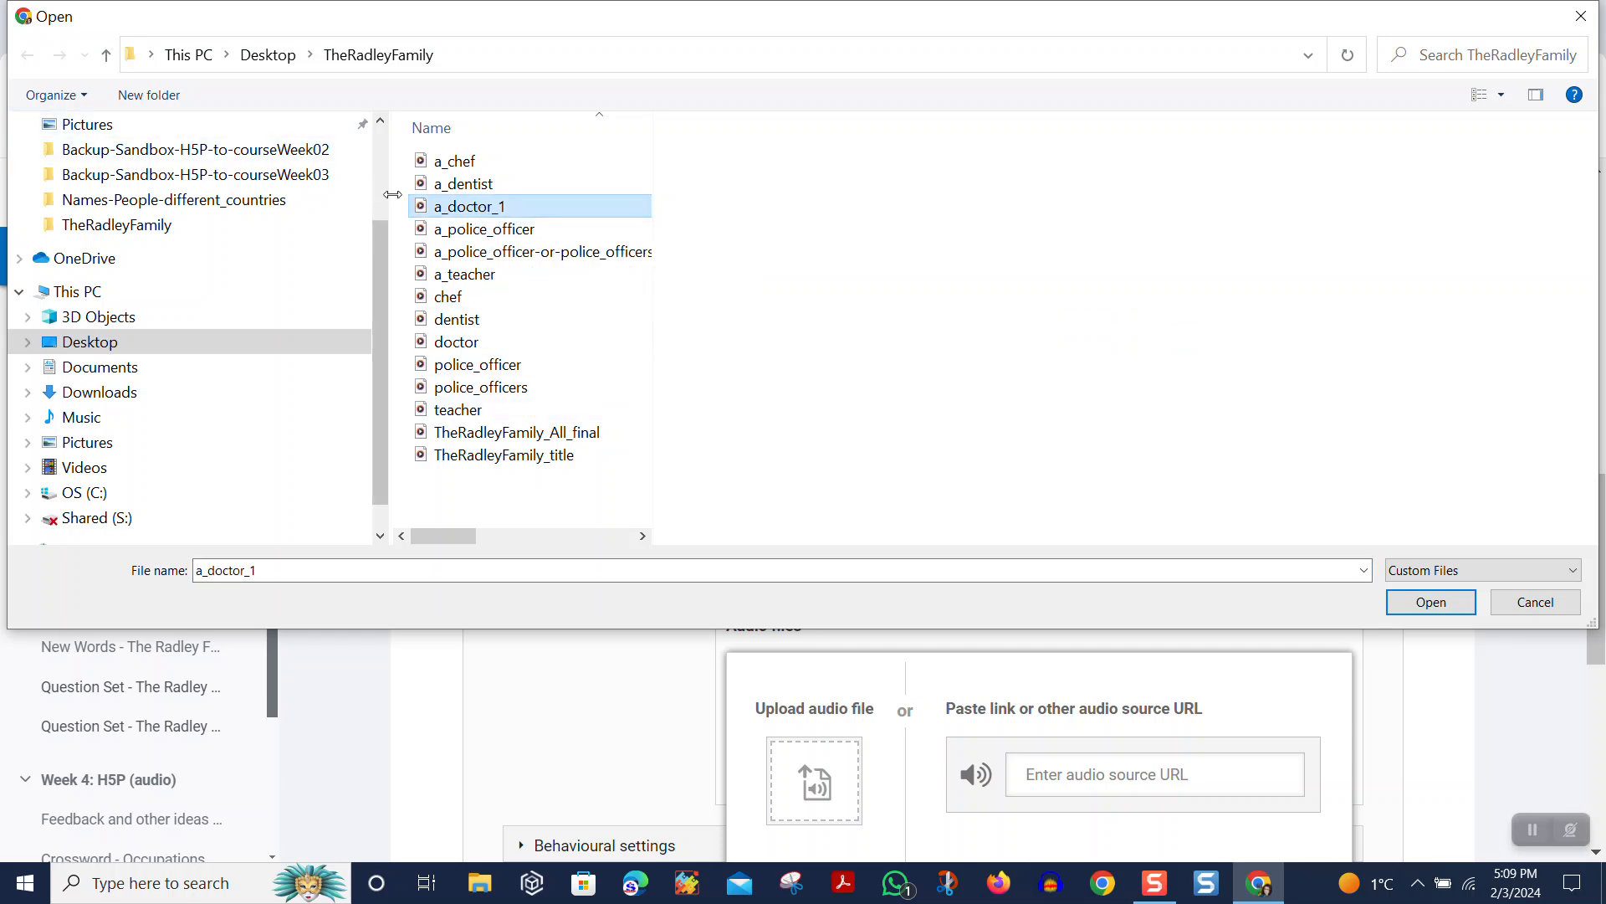
pyautogui.doubleClick(469, 207)
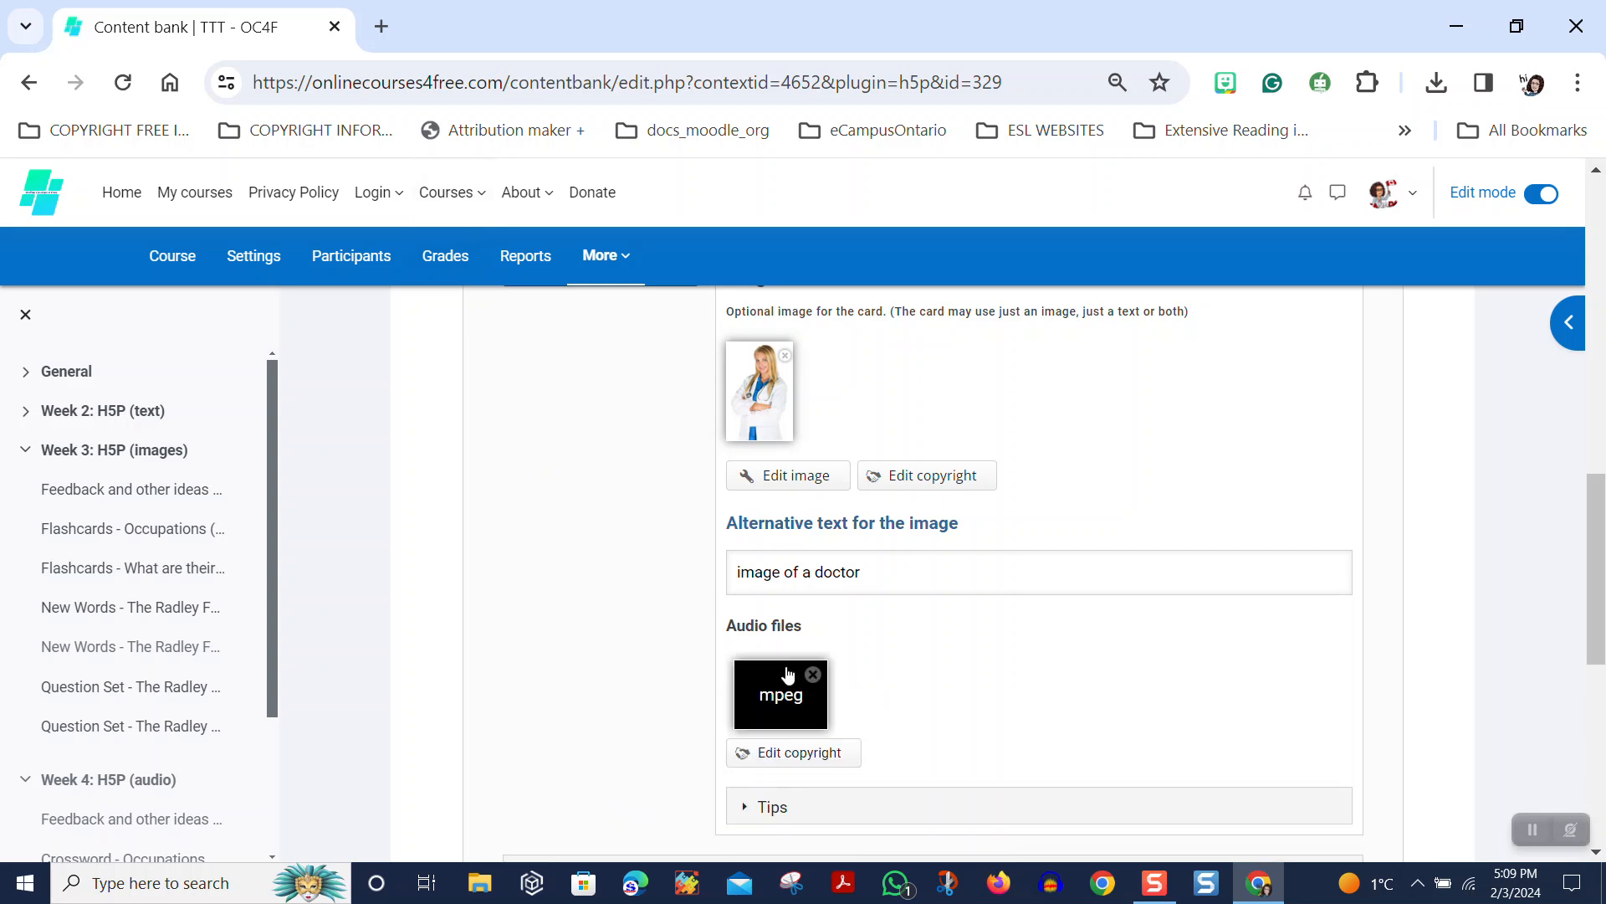
# Fill in the doctor audio's copyright information with the title "a doctor", the author's full name and the year 2024.
pyautogui.click(787, 749)
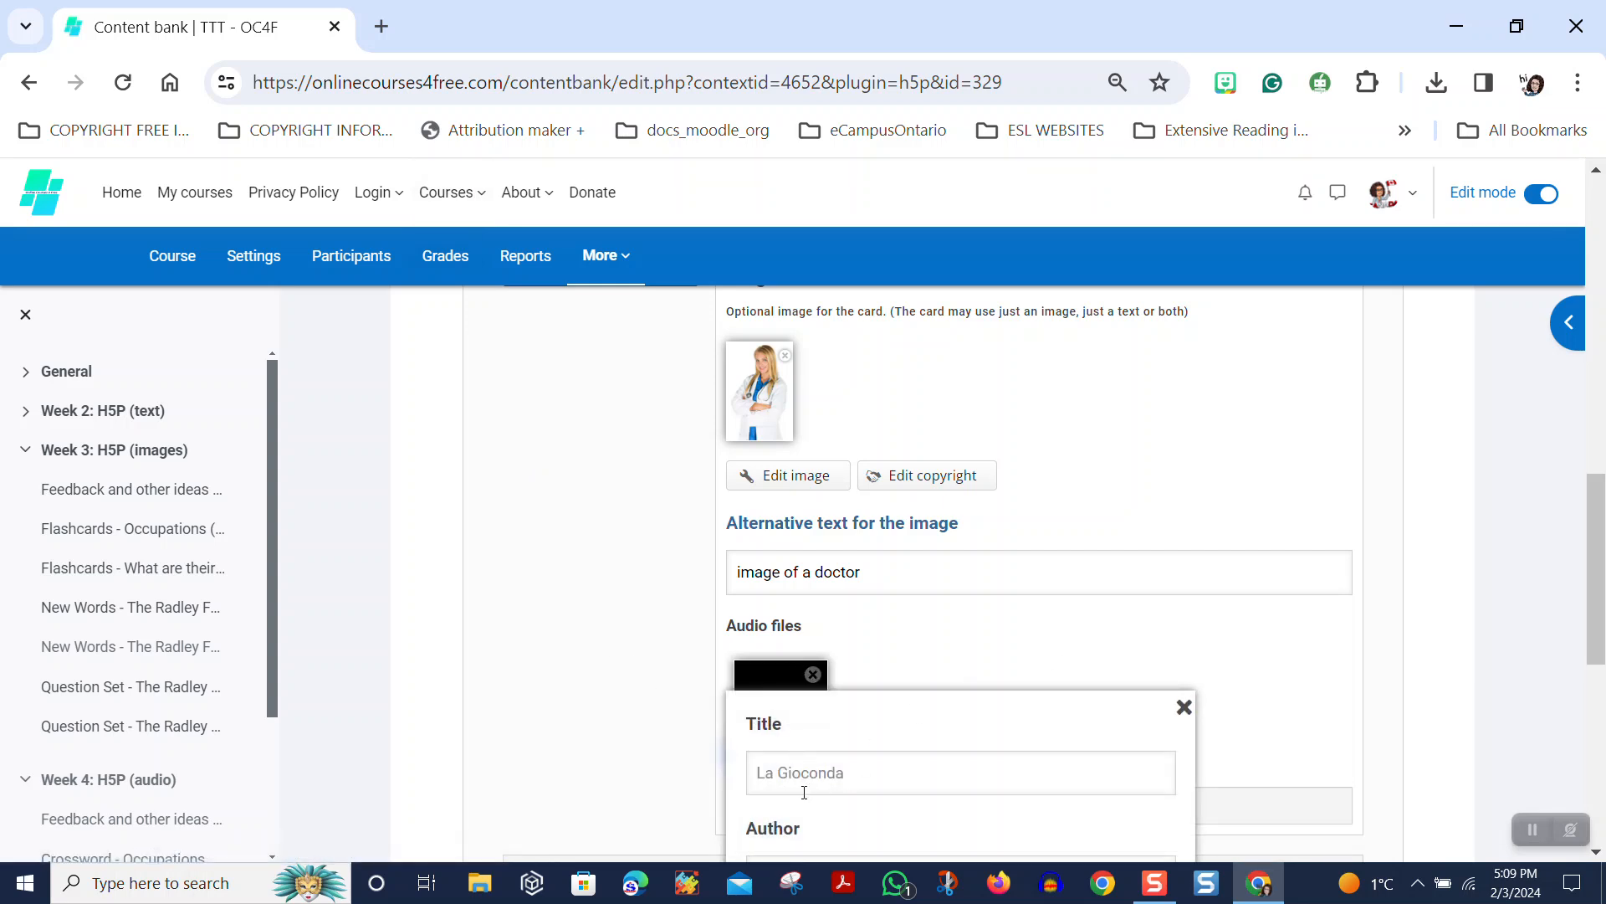
pyautogui.click(841, 769)
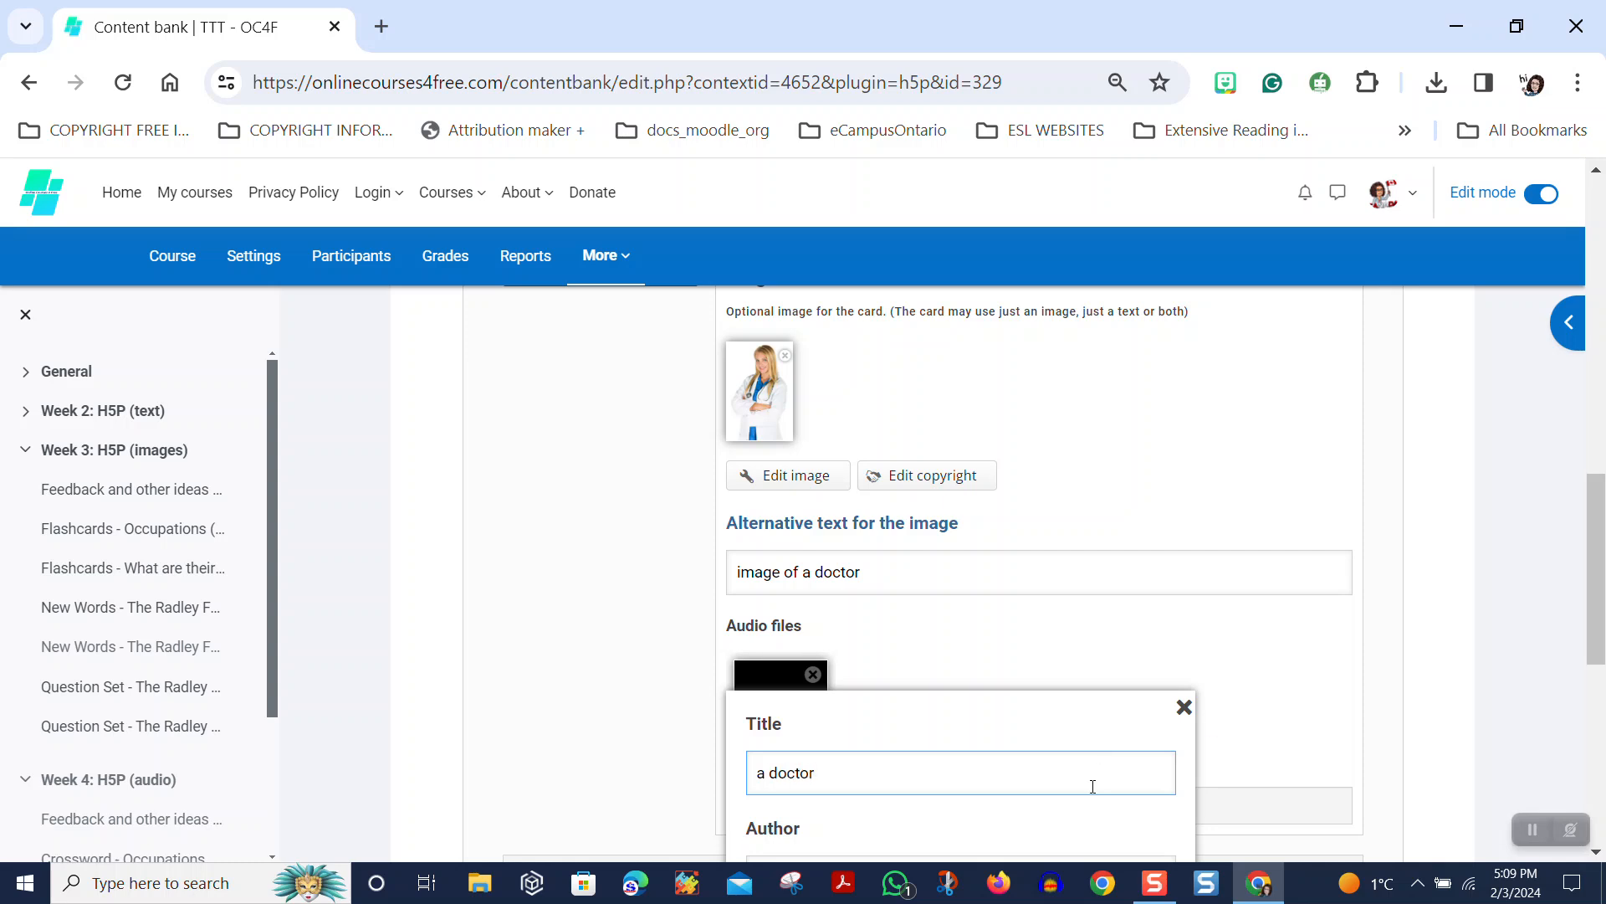
pyautogui.scroll(-5, 935, 626)
pyautogui.click(810, 472)
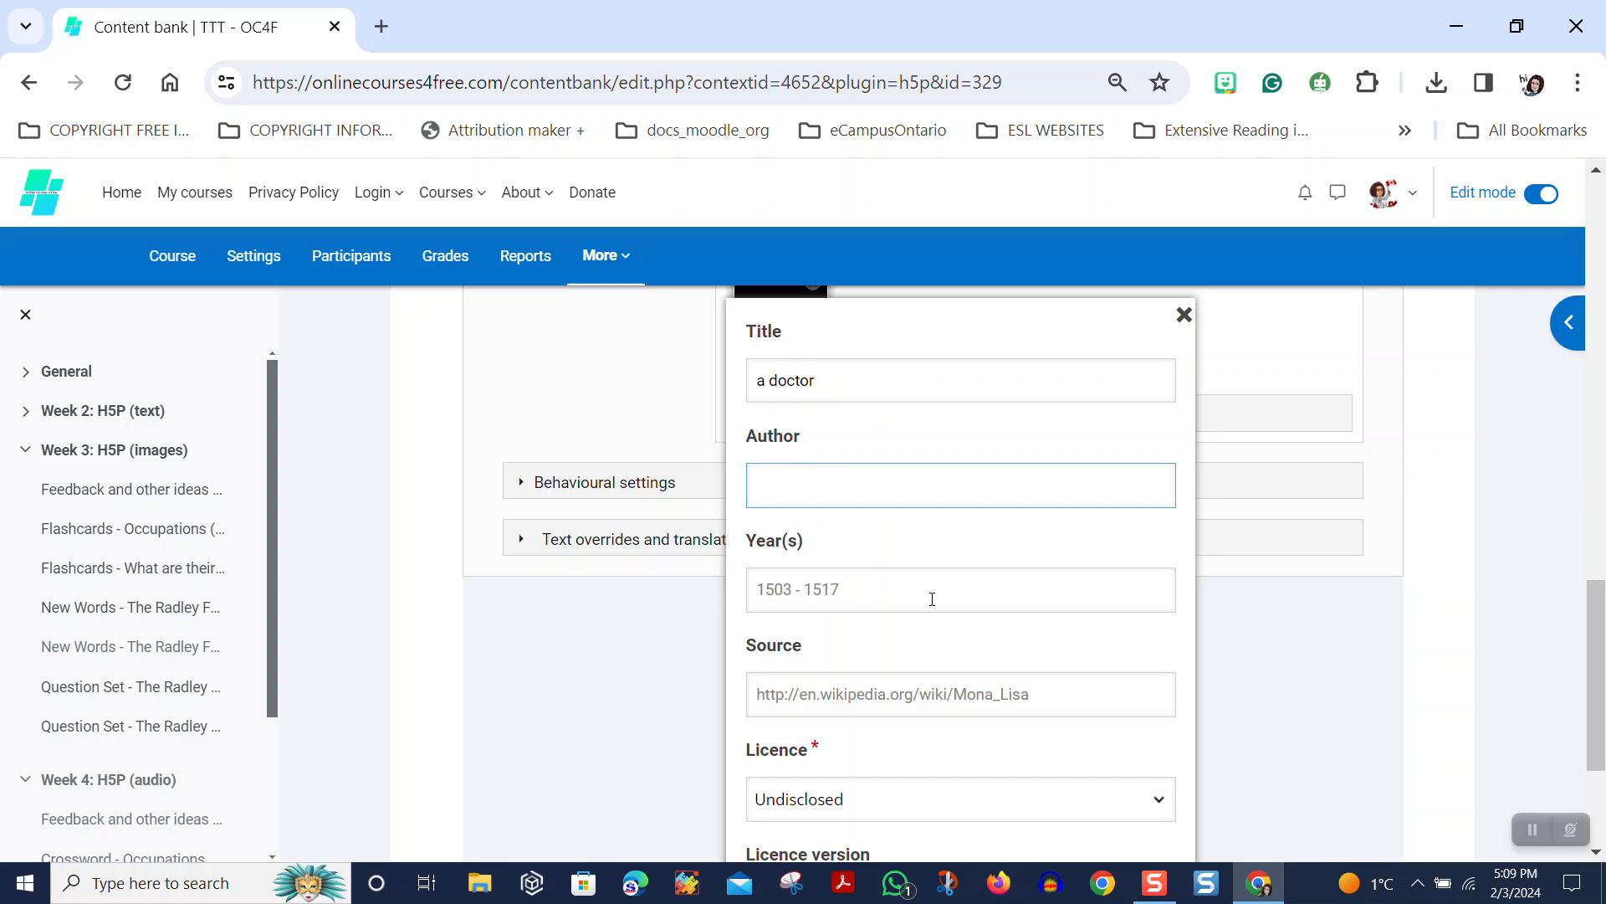
pyautogui.write('Elizabeth Eiras-Vieira')
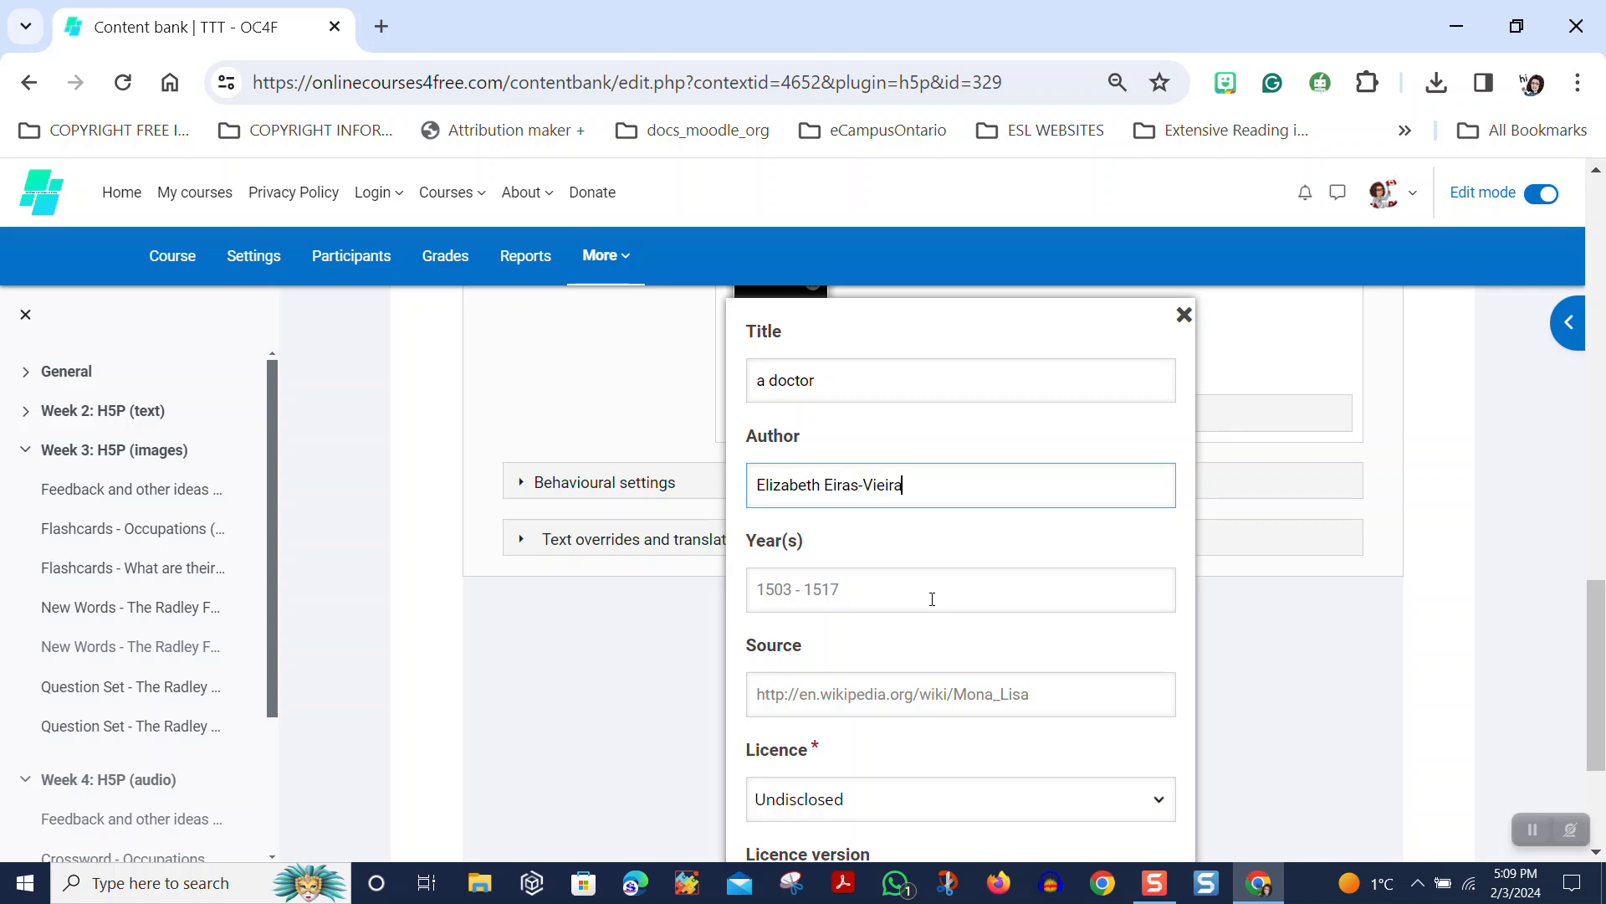
pyautogui.click(815, 585)
pyautogui.write('2024')
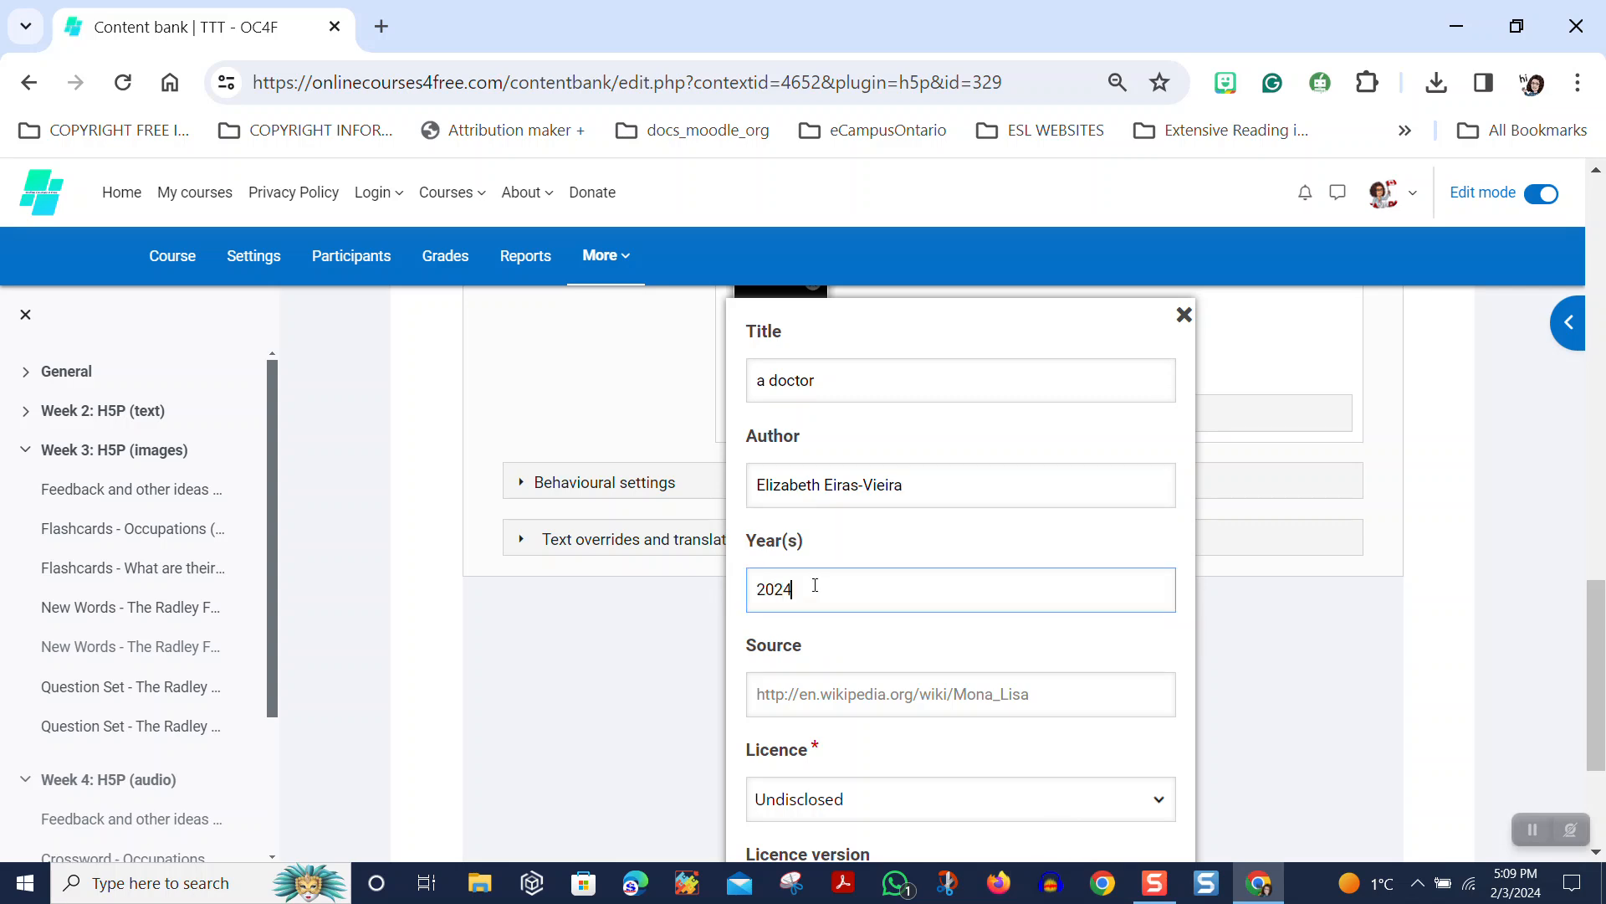
# Leave the doctor audio's source empty and set its licence to Attribution-NonCommercial-ShareAlike (CC BY-NC-SA).
pyautogui.click(778, 694)
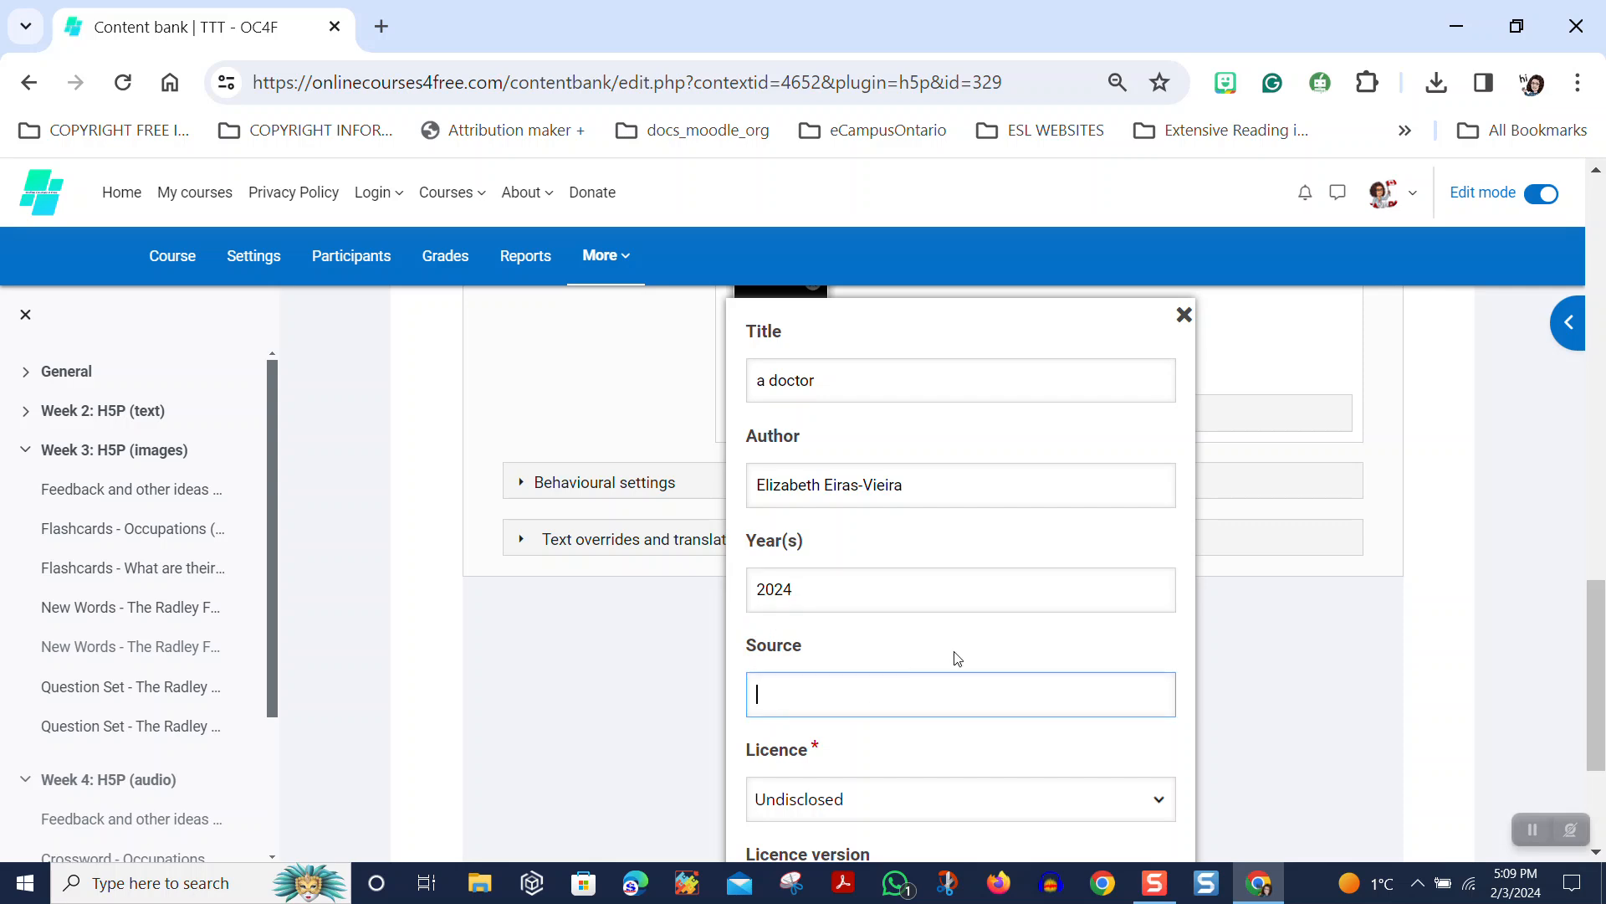
pyautogui.scroll(-3, 953, 656)
pyautogui.click(854, 537)
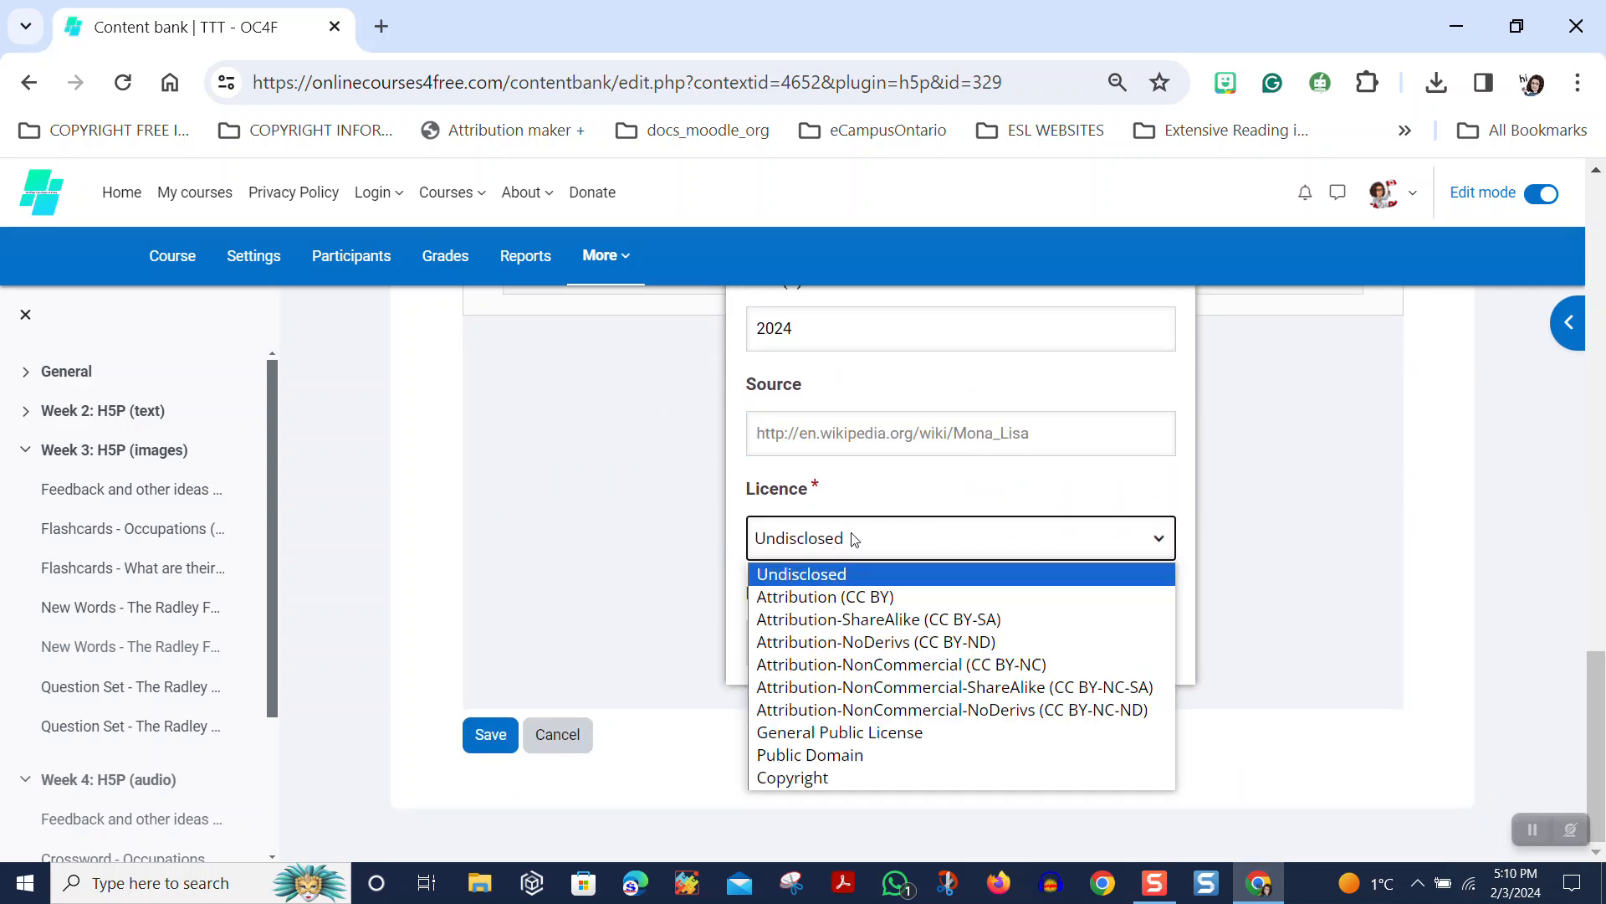
pyautogui.click(907, 693)
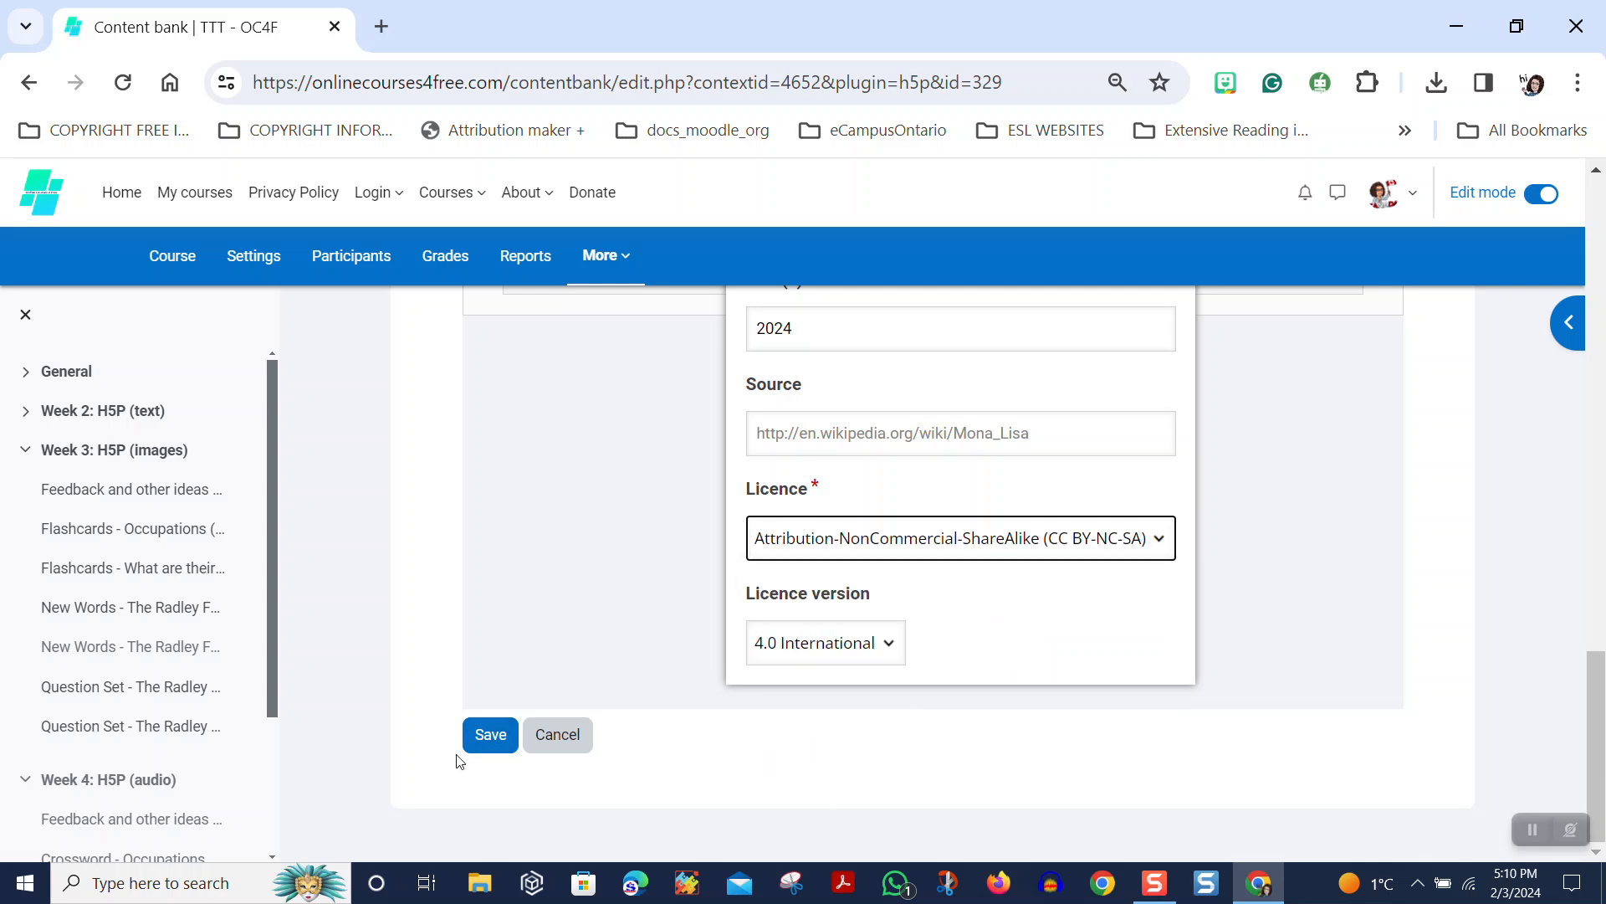
# Save the dialog cards and close the doctor audio's copyright information.
pyautogui.click(488, 740)
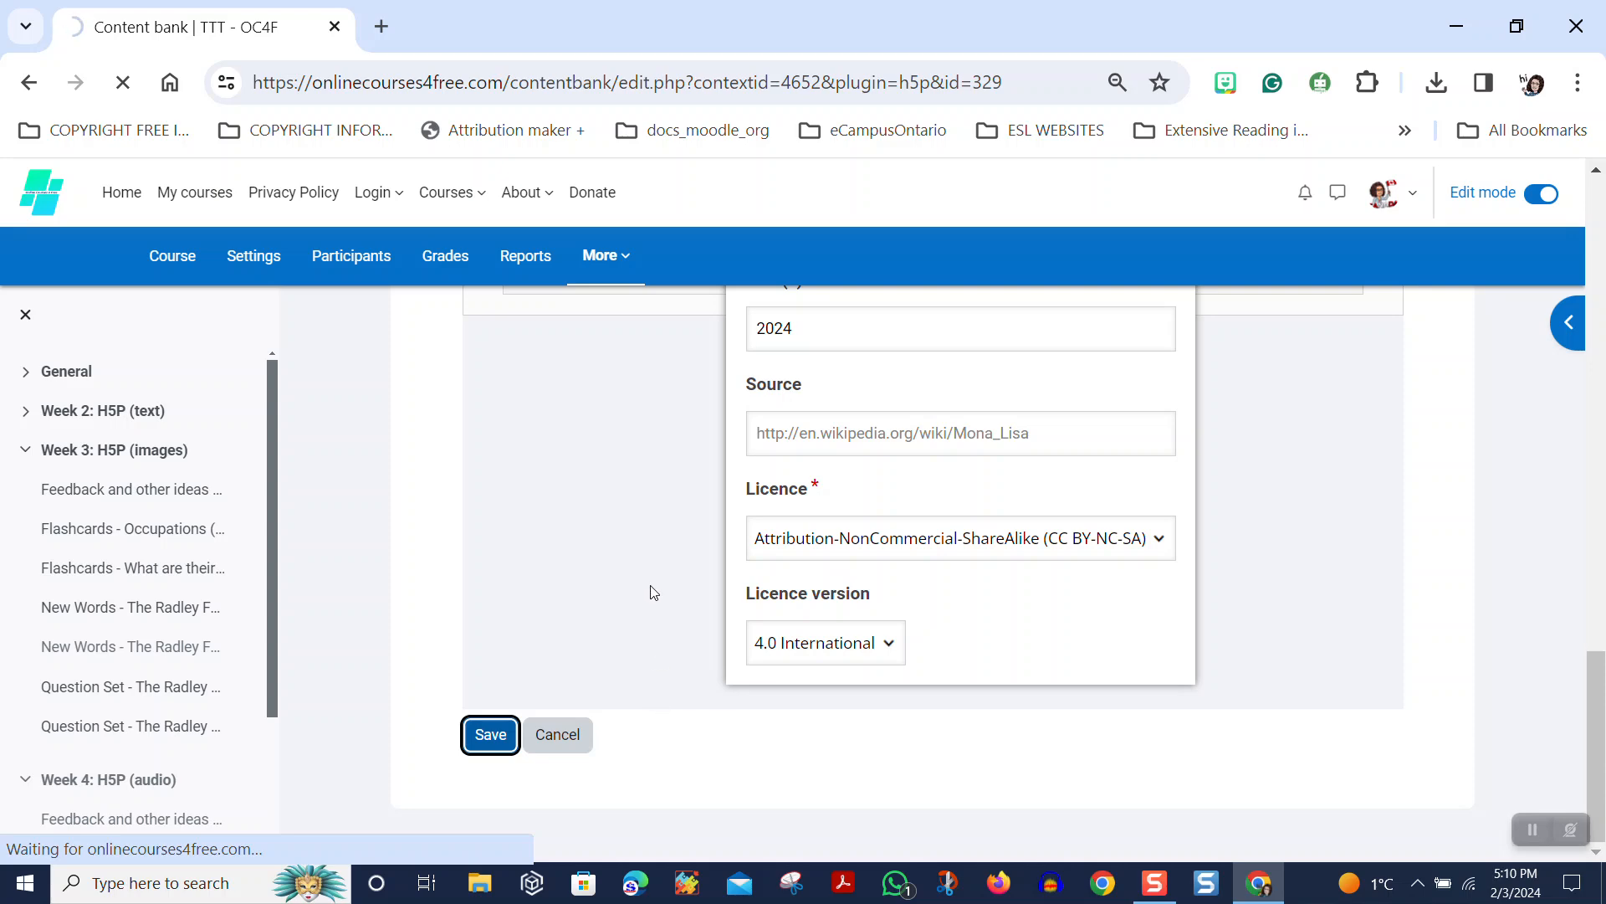
pyautogui.scroll(8, 654, 594)
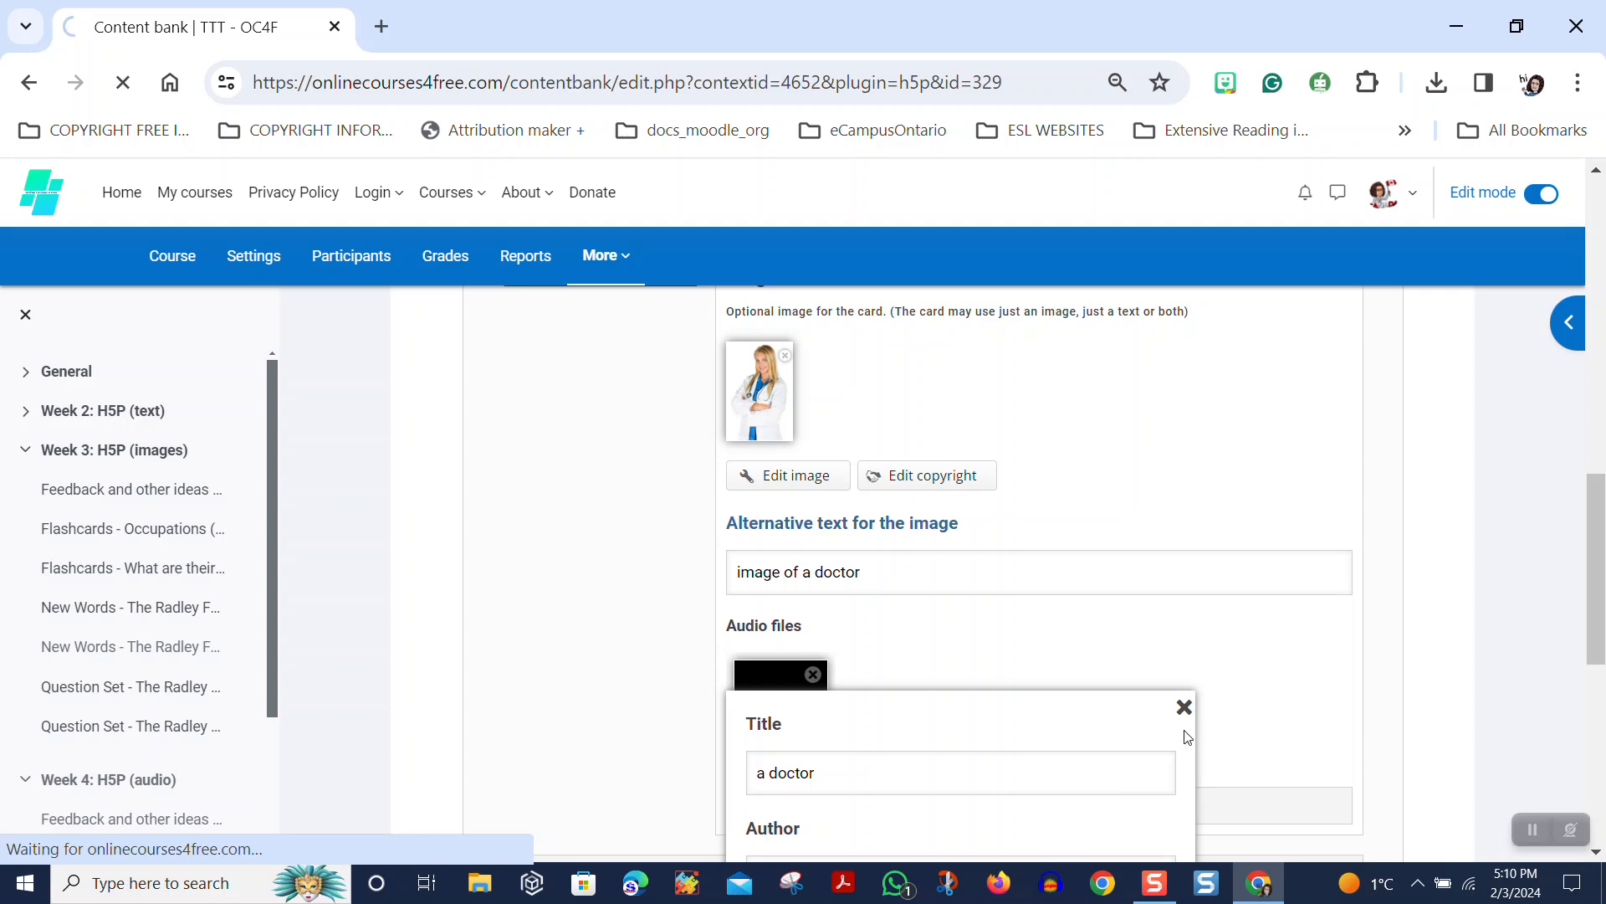
pyautogui.click(1184, 707)
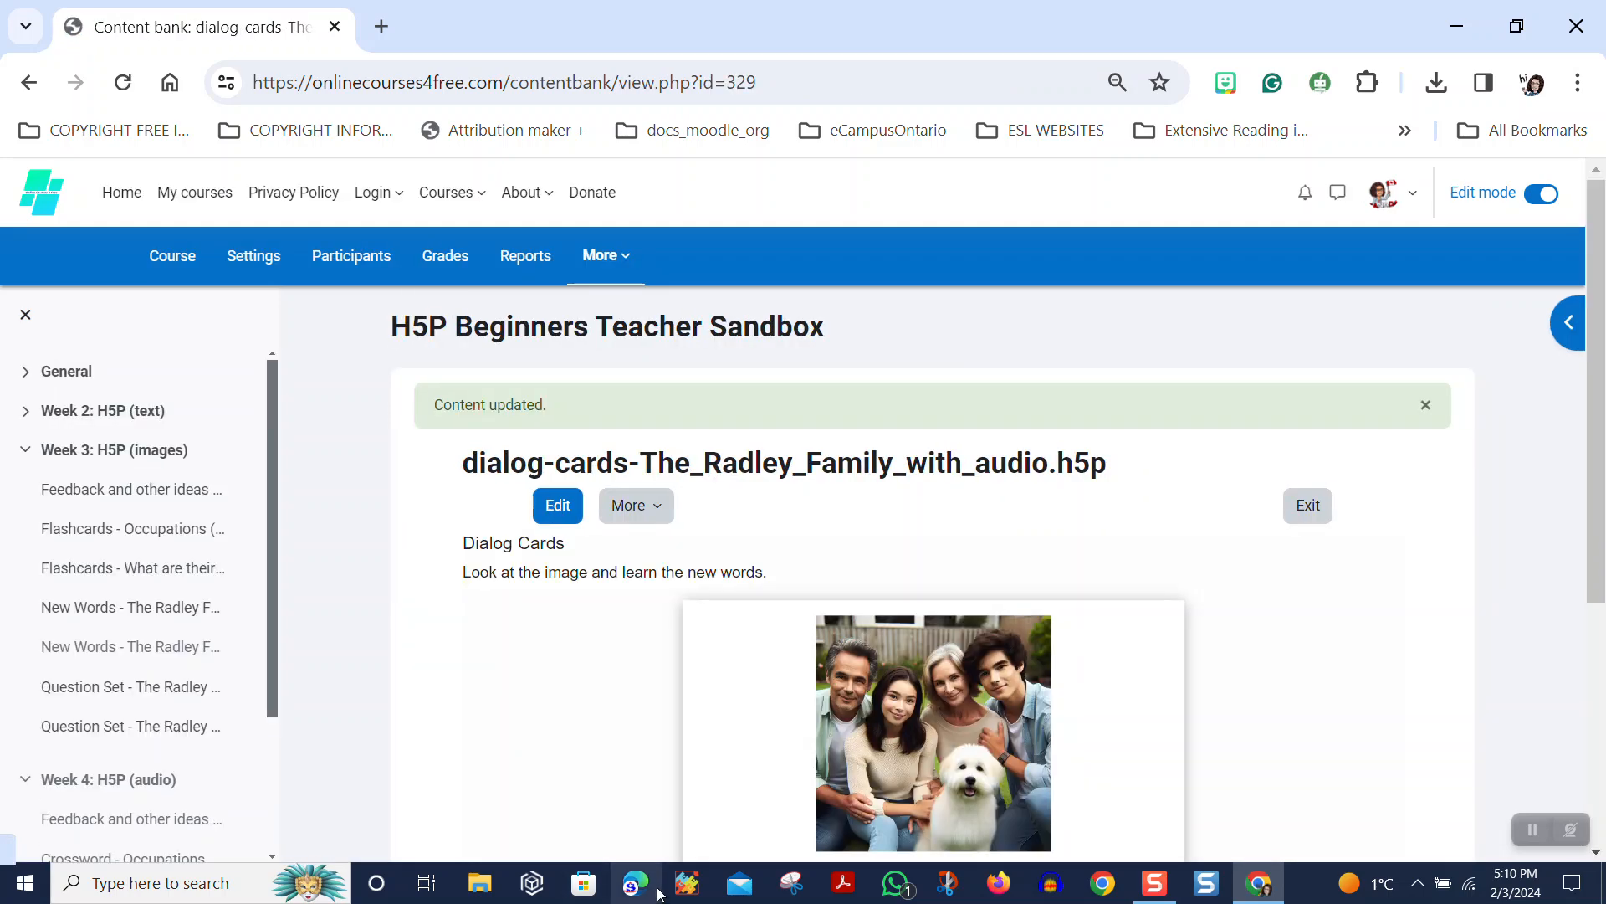
# Play the audio of the first card and of the doctor card in the saved dialog cards.
pyautogui.scroll(-3, 917, 600)
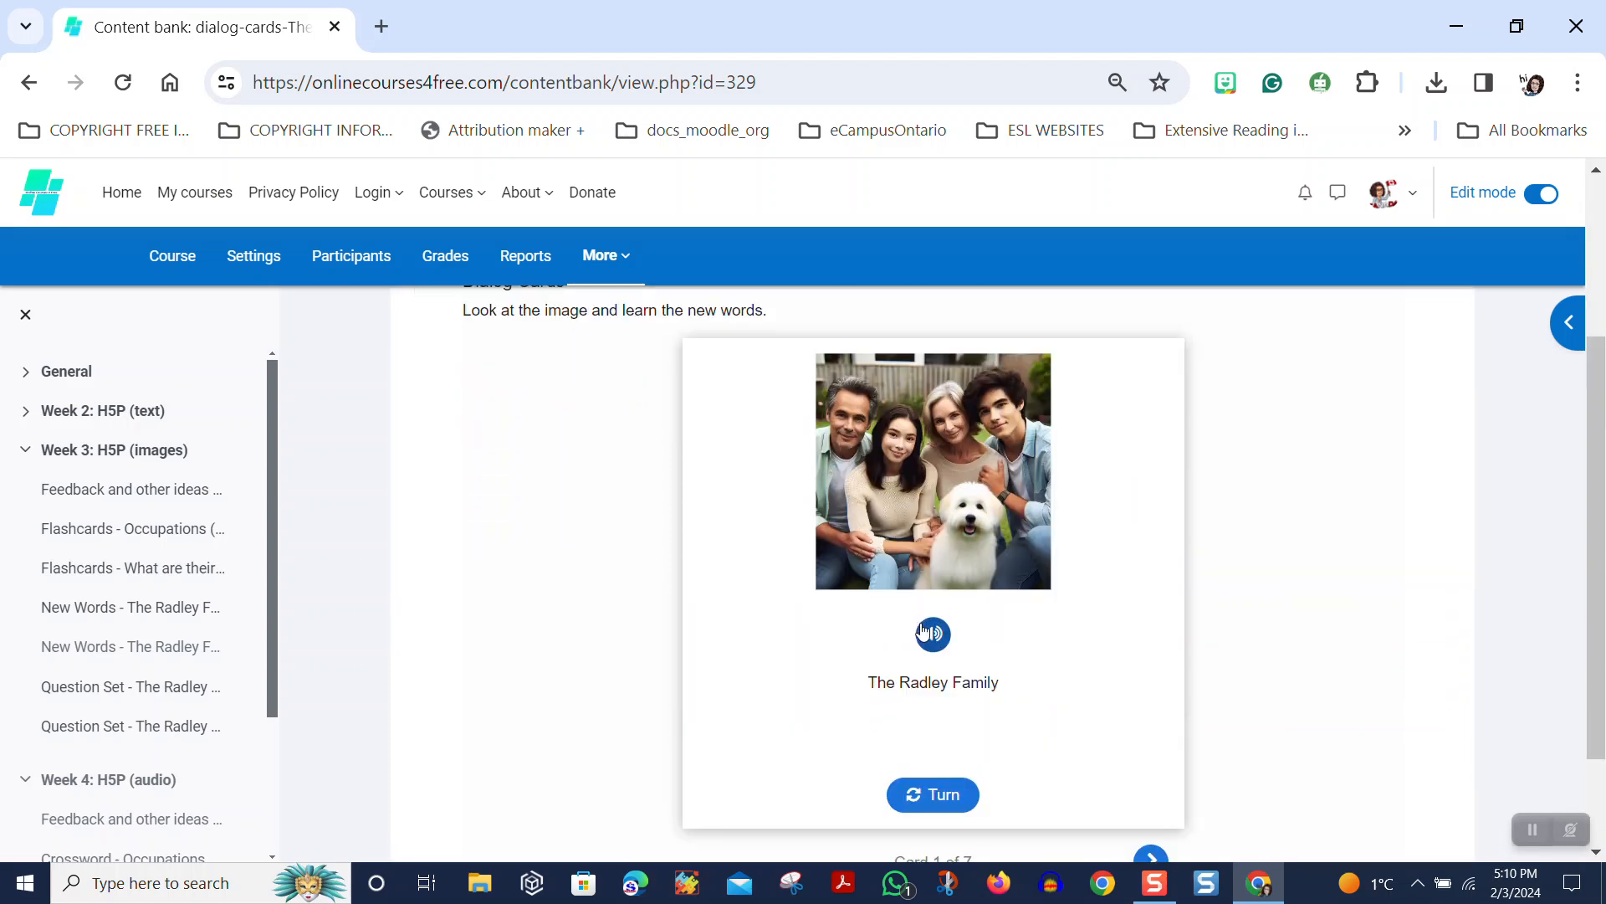
pyautogui.click(927, 634)
pyautogui.scroll(-2, 1169, 764)
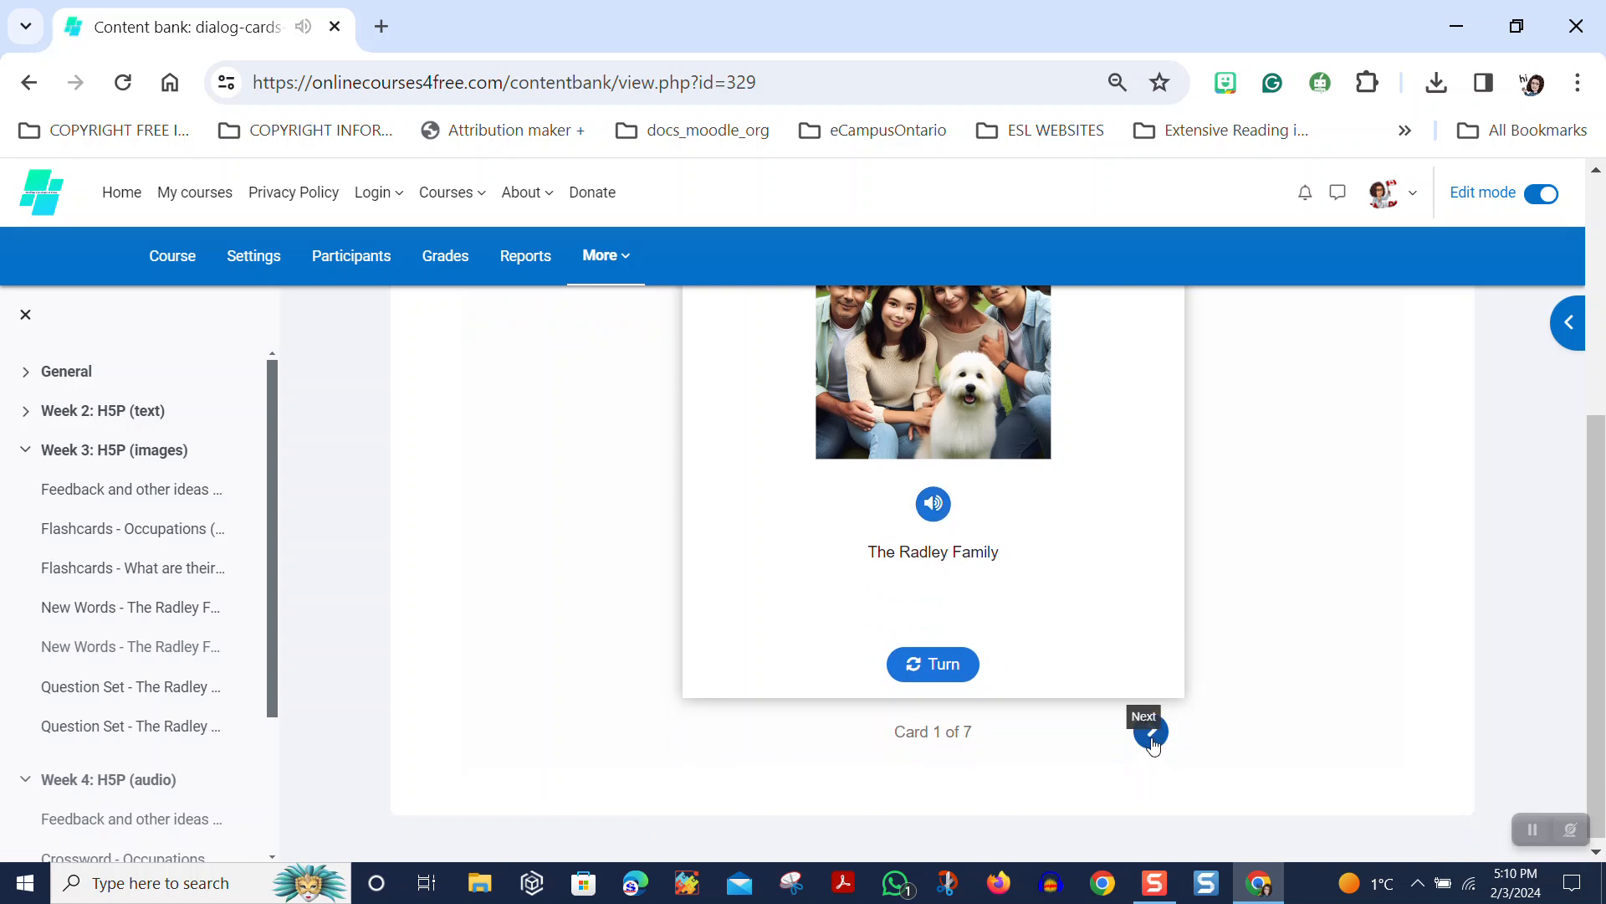
pyautogui.click(1150, 733)
pyautogui.click(930, 506)
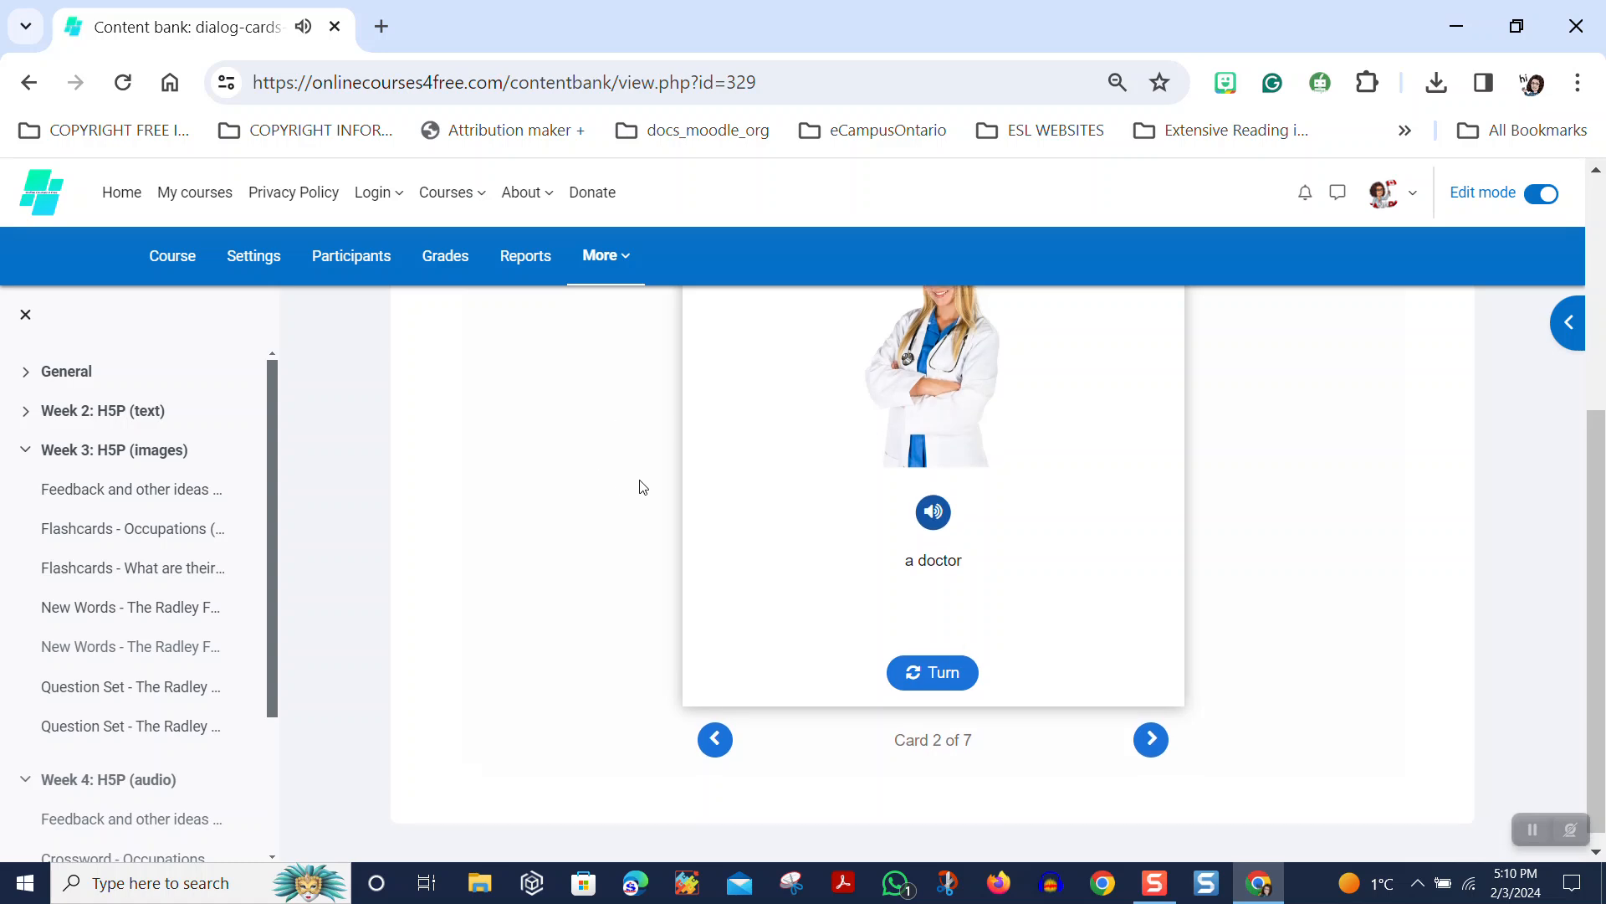
pyautogui.scroll(3, 643, 487)
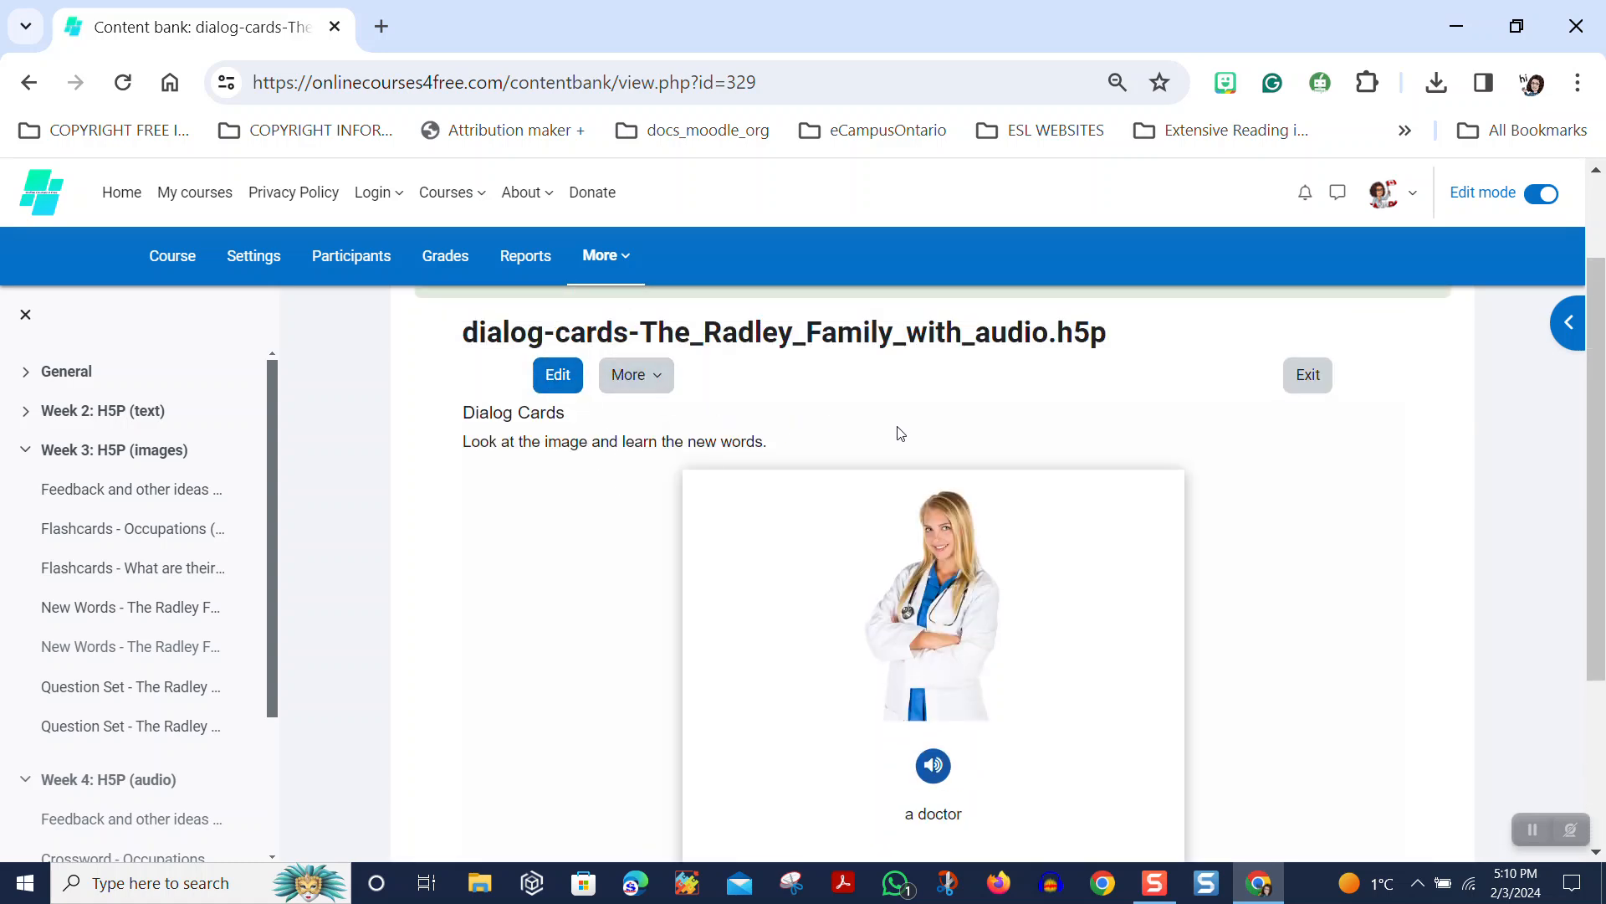
pyautogui.scroll(-2, 898, 431)
pyautogui.scroll(2, 907, 442)
pyautogui.scroll(-3, 906, 442)
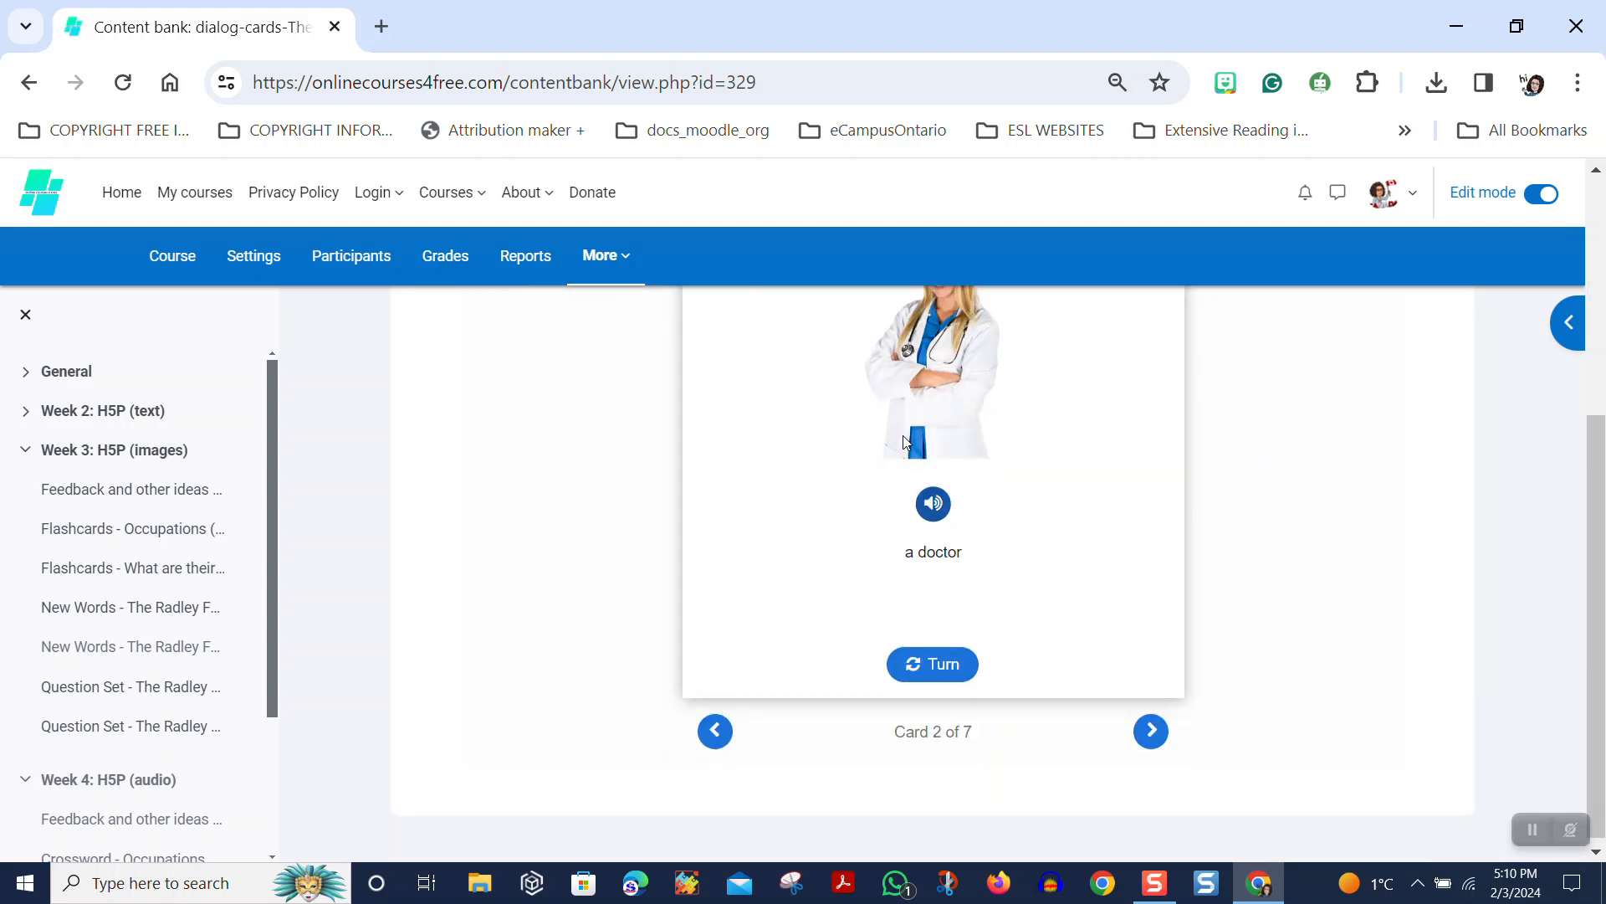
pyautogui.scroll(1, 906, 441)
pyautogui.scroll(-2, 906, 441)
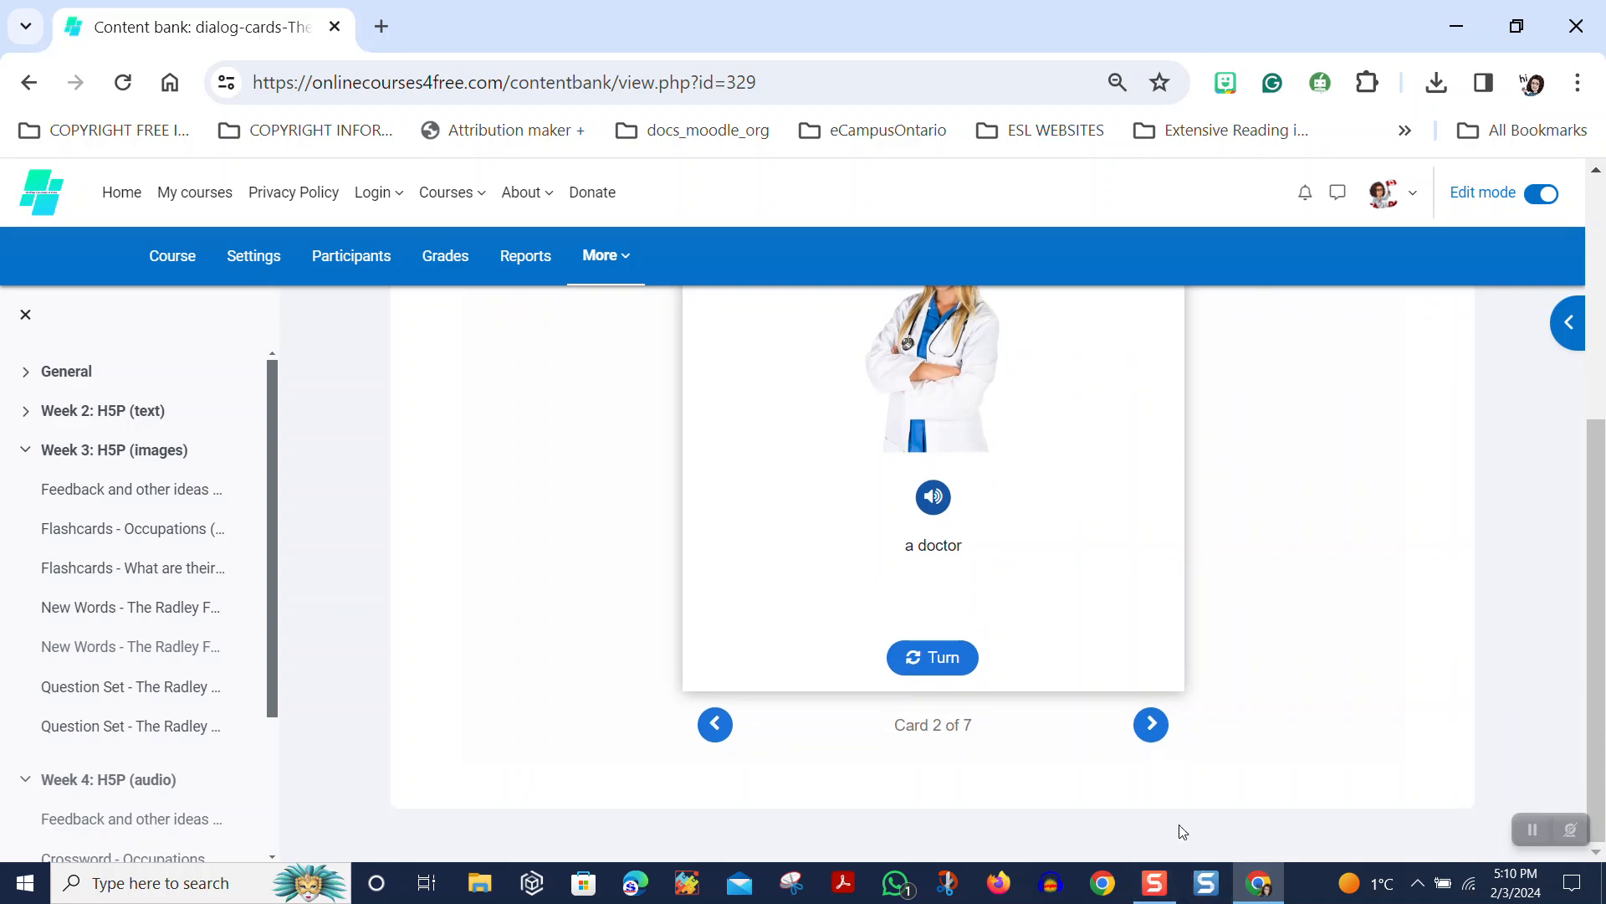
# Check the third card, "a chef", and return to the doctor card to replay its audio.
pyautogui.click(1152, 725)
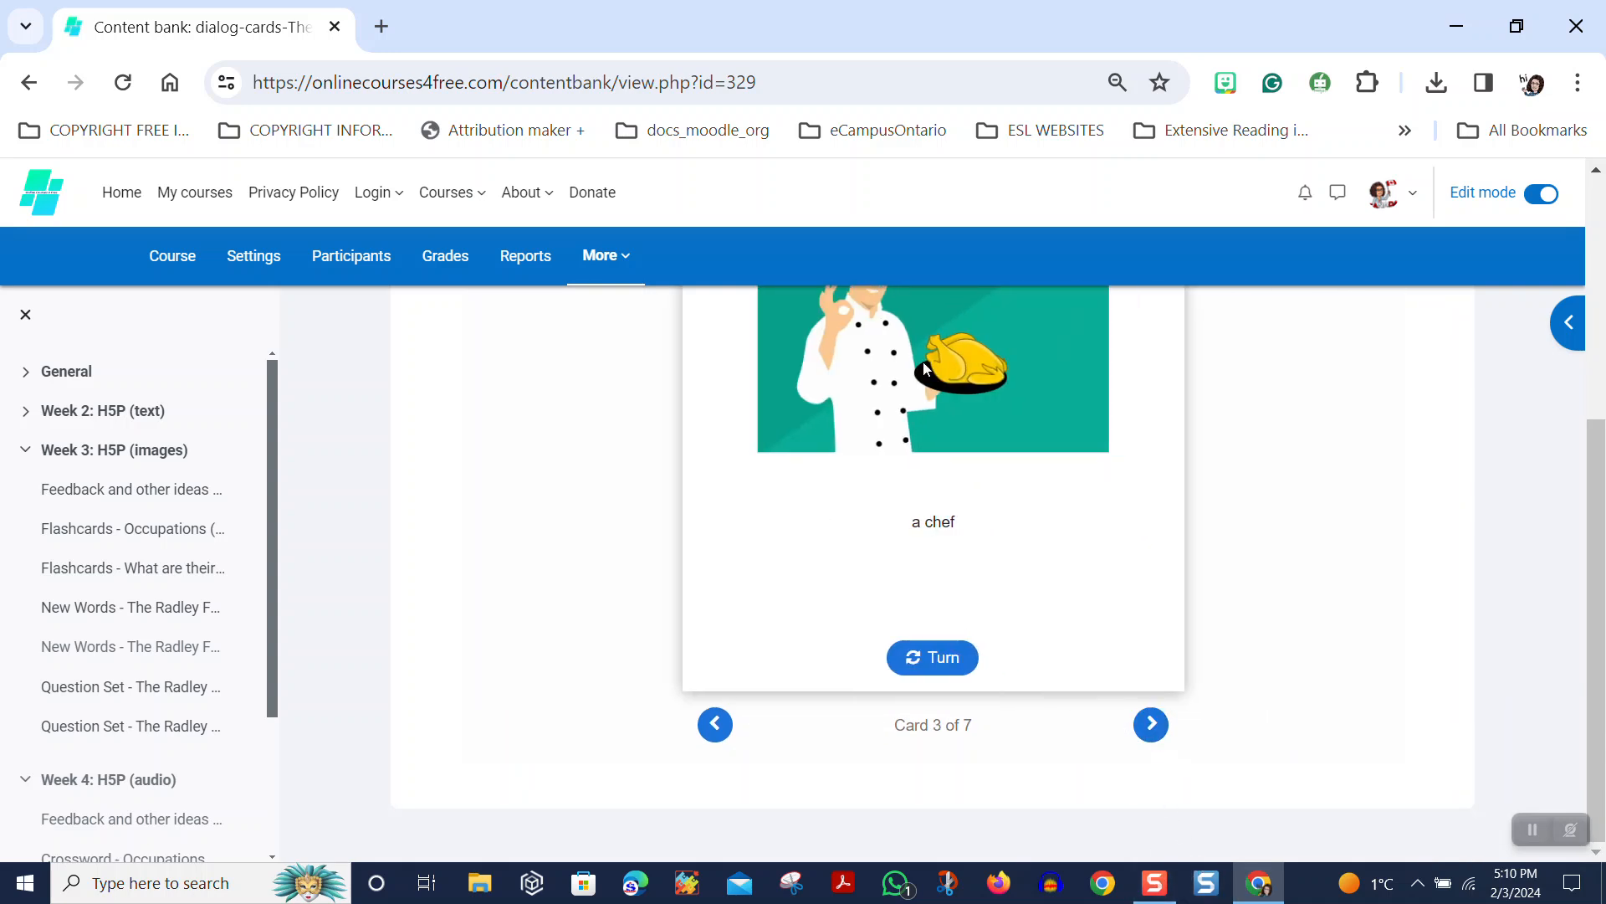
pyautogui.click(721, 731)
pyautogui.click(941, 499)
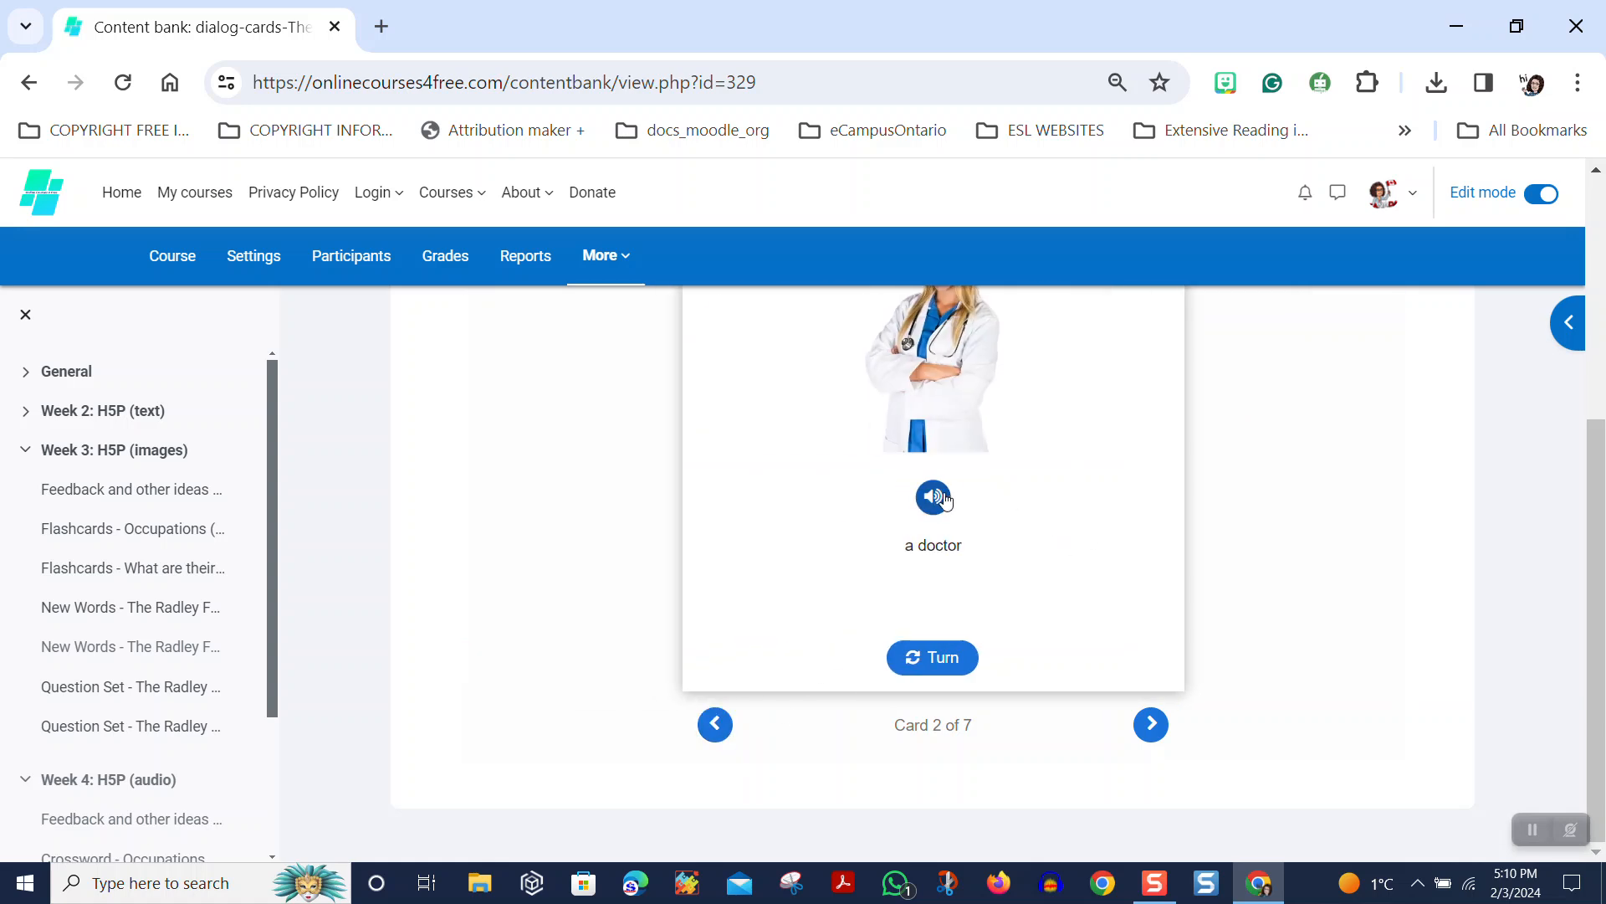
# Turn the doctor card over and back, and replay the audio of the doctor card and the first card.
pyautogui.click(912, 657)
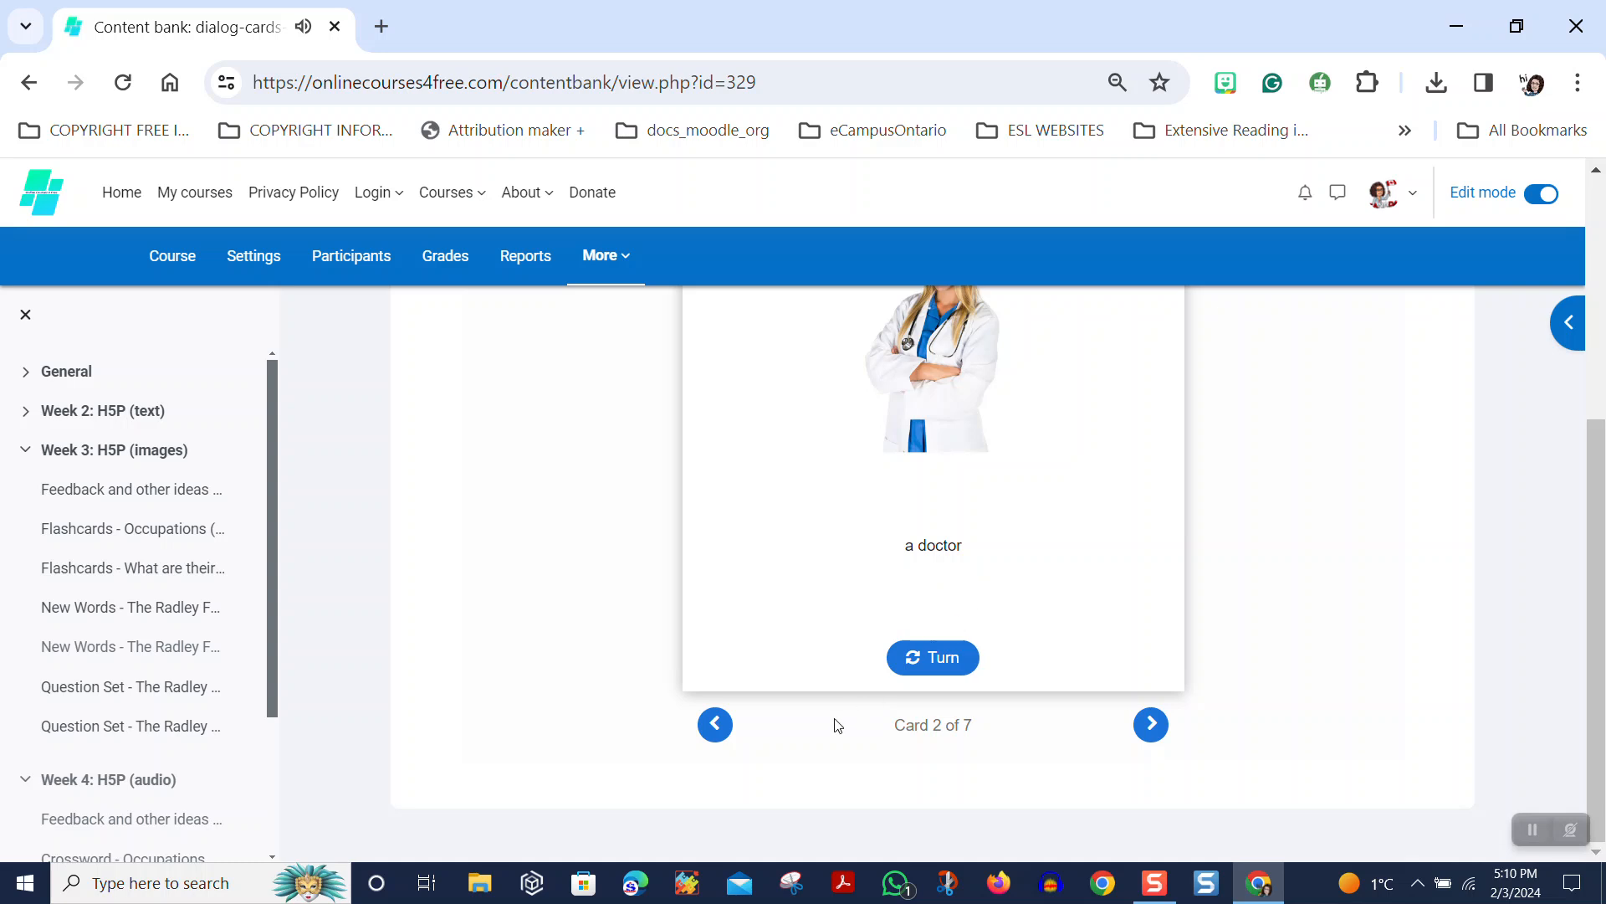
pyautogui.click(928, 666)
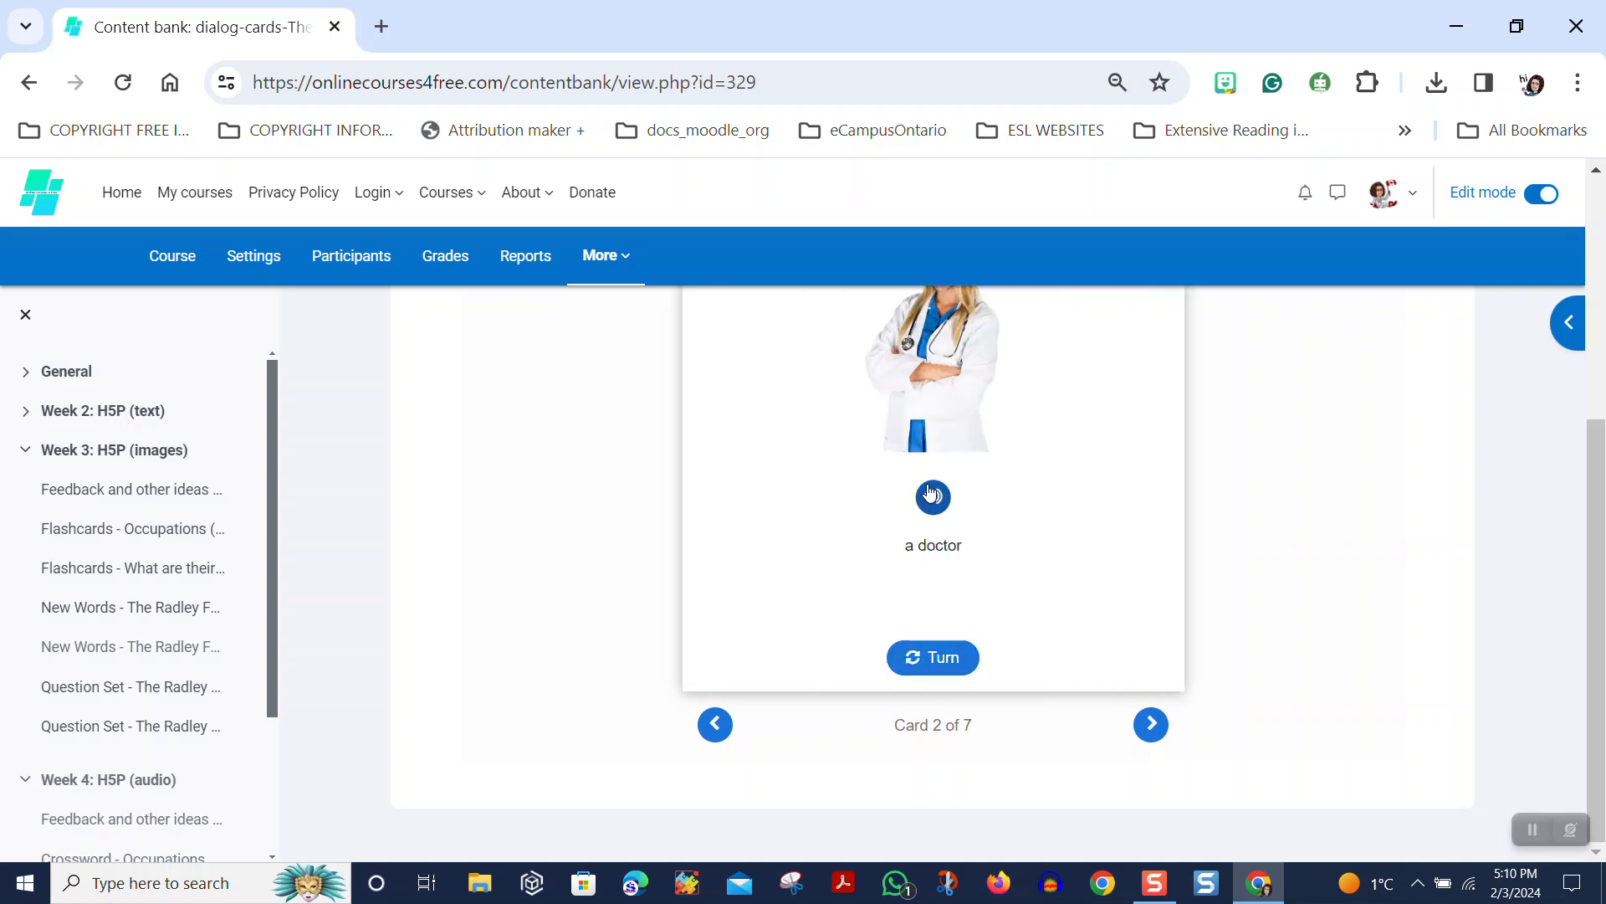
pyautogui.click(934, 499)
pyautogui.click(716, 724)
pyautogui.click(935, 499)
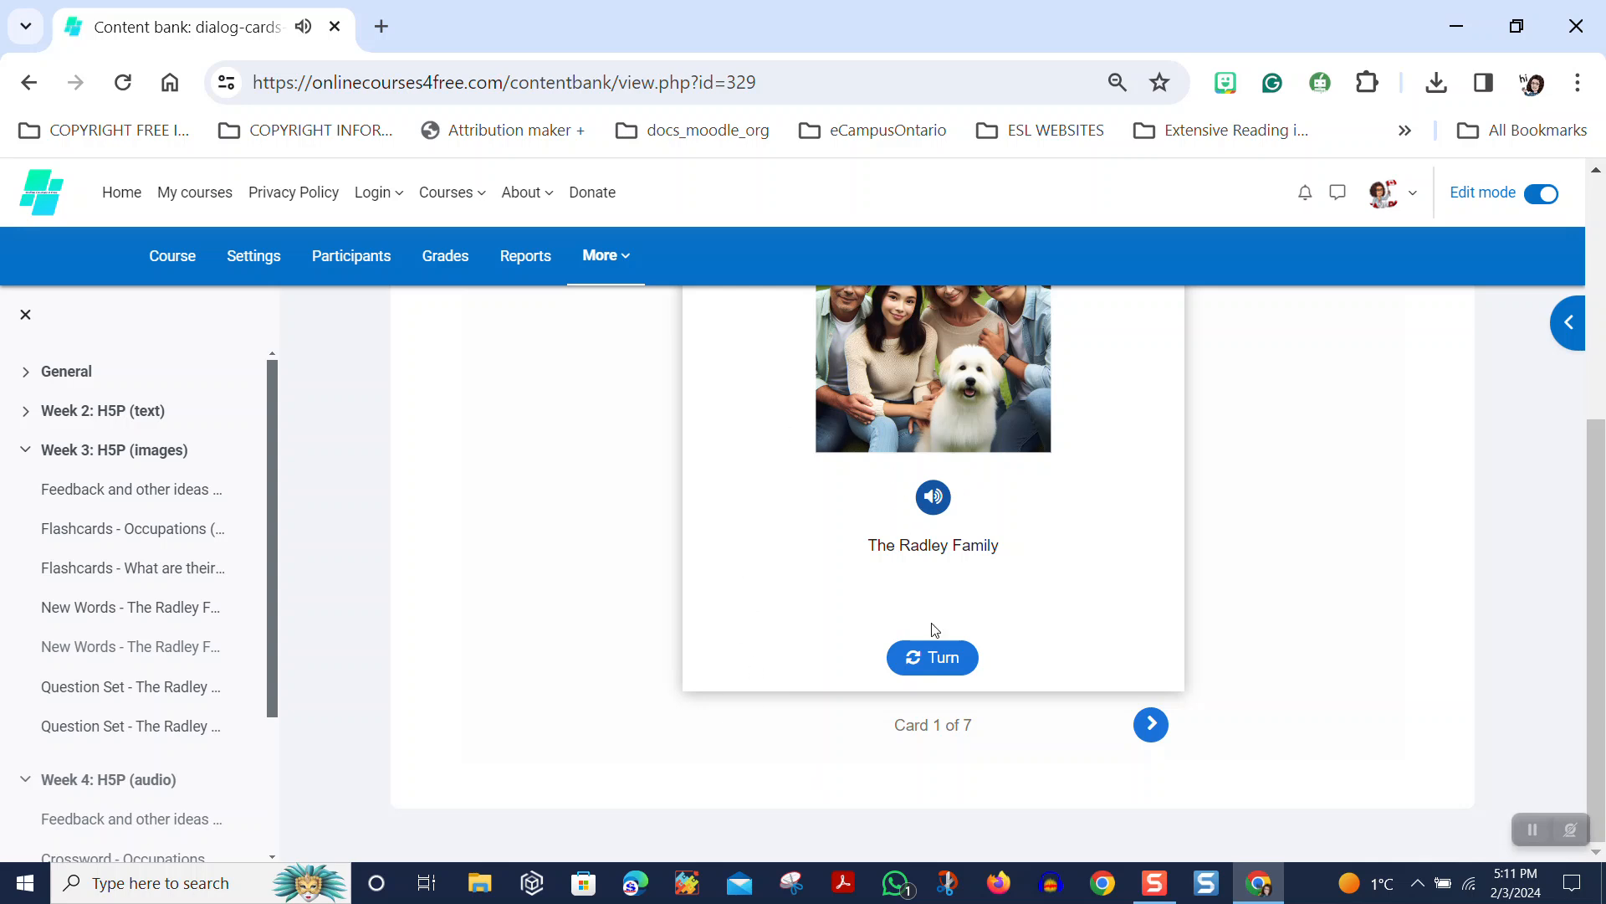
pyautogui.click(1152, 725)
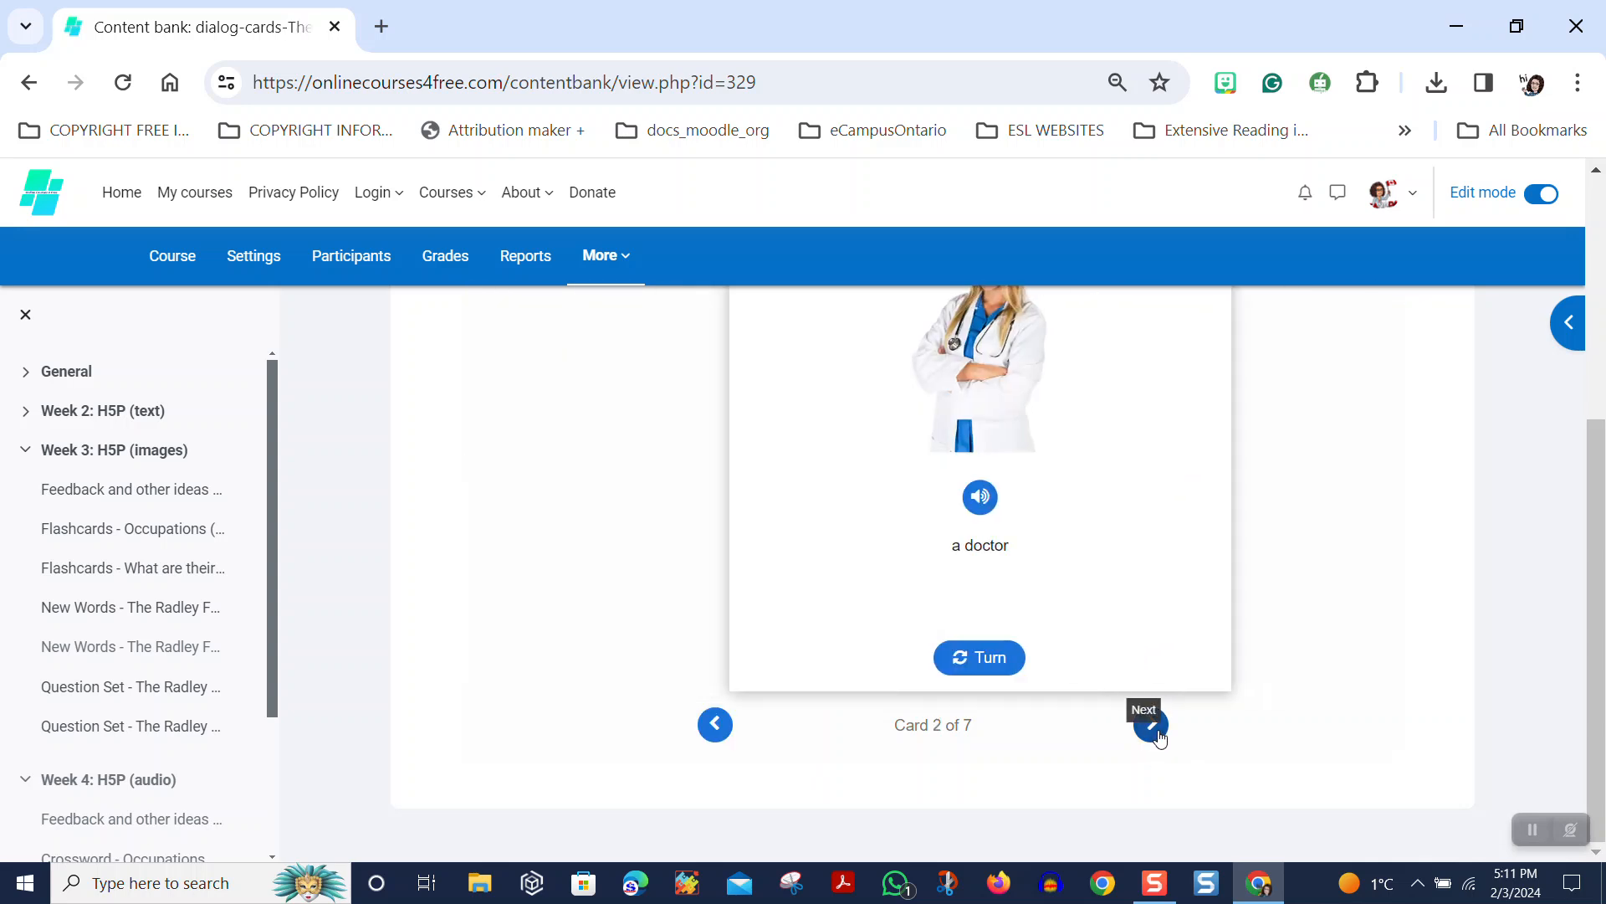
pyautogui.scroll(5, 1135, 599)
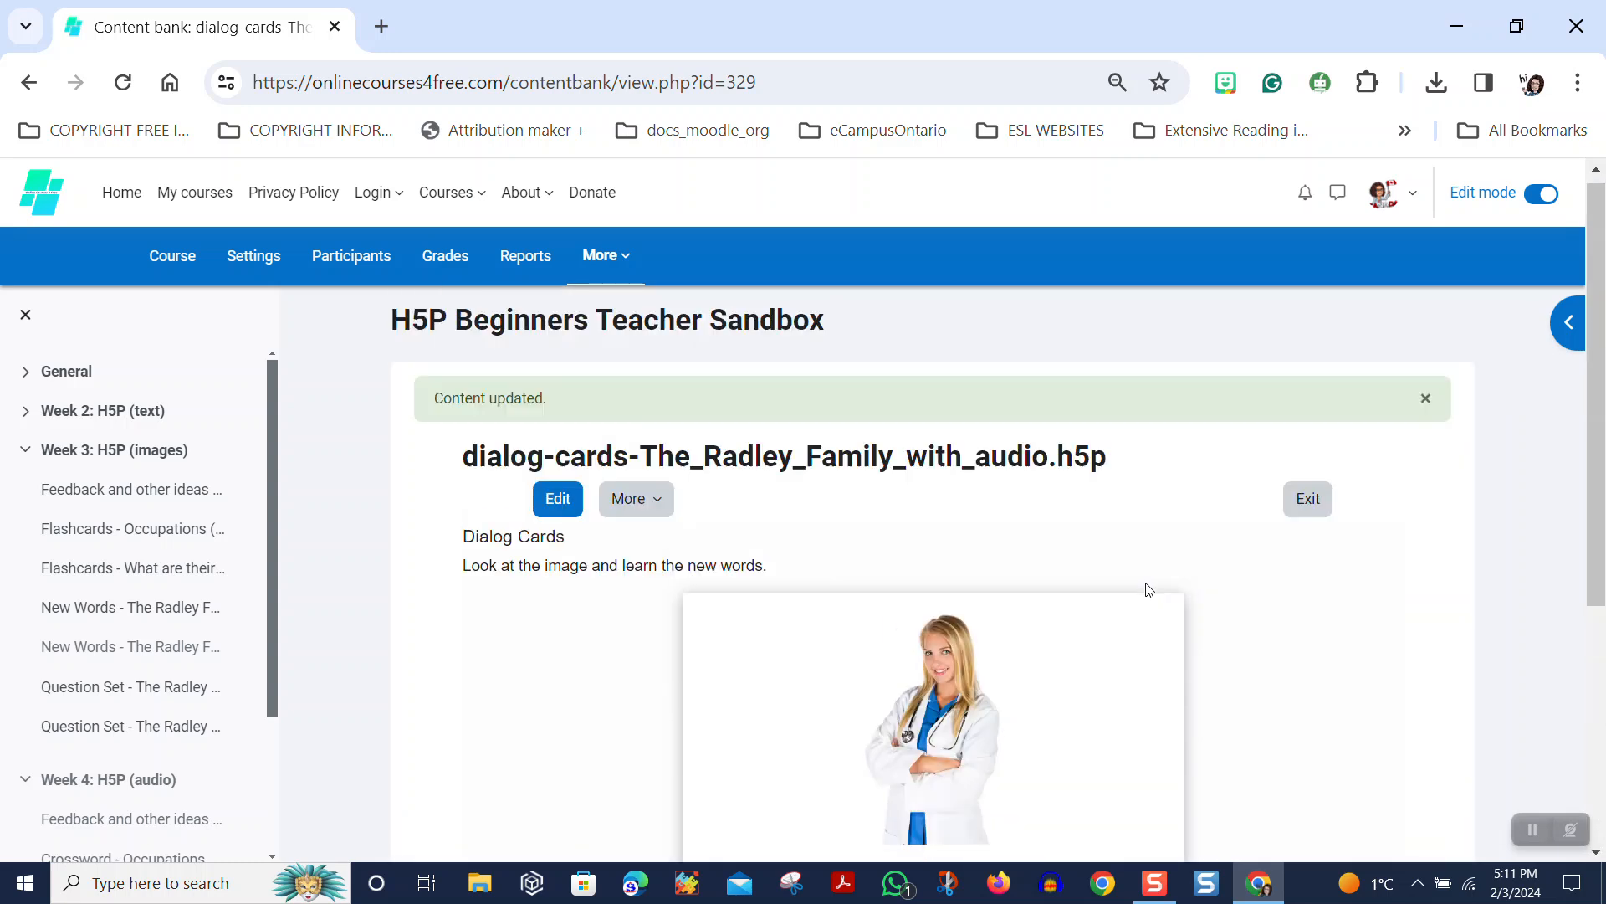
pyautogui.scroll(-2, 1148, 590)
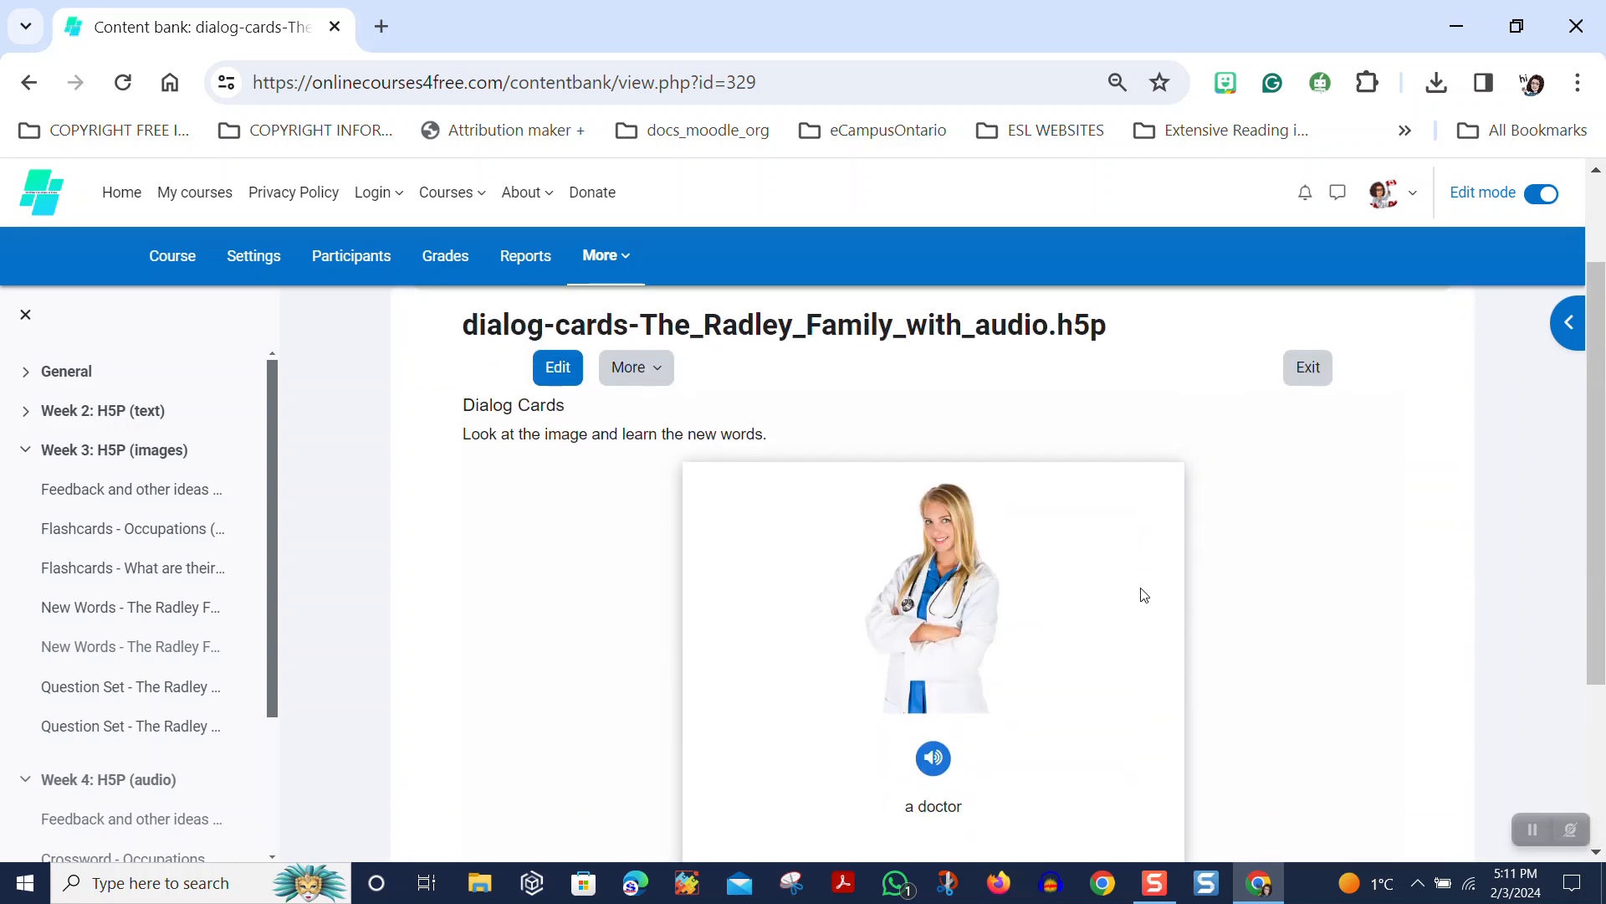
pyautogui.scroll(-4, 1143, 595)
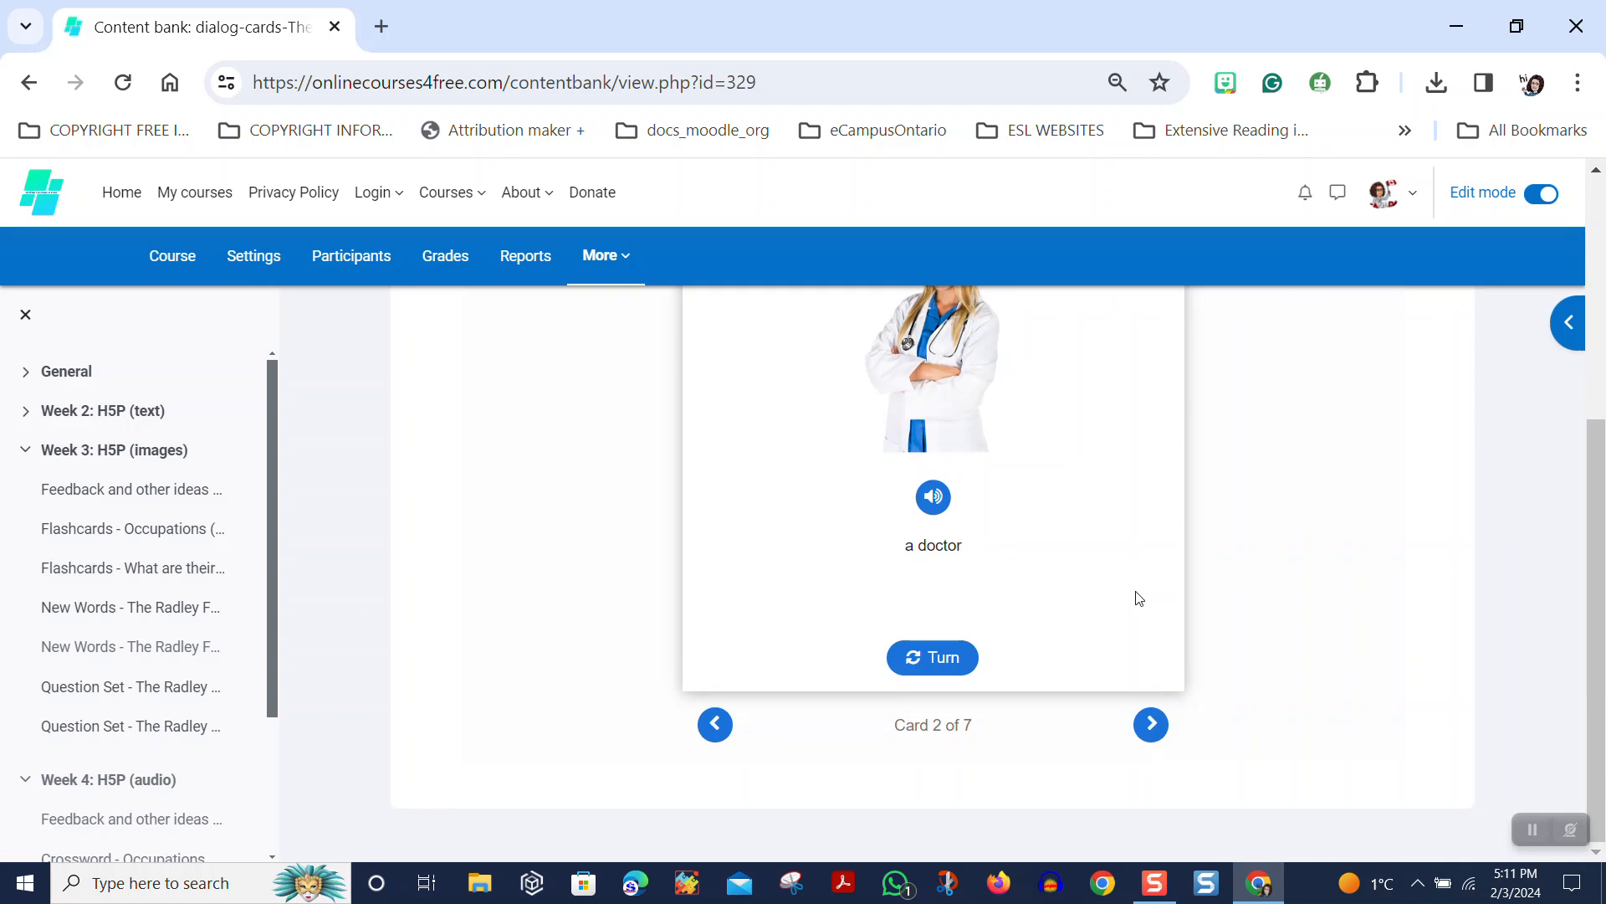
pyautogui.scroll(4, 1135, 604)
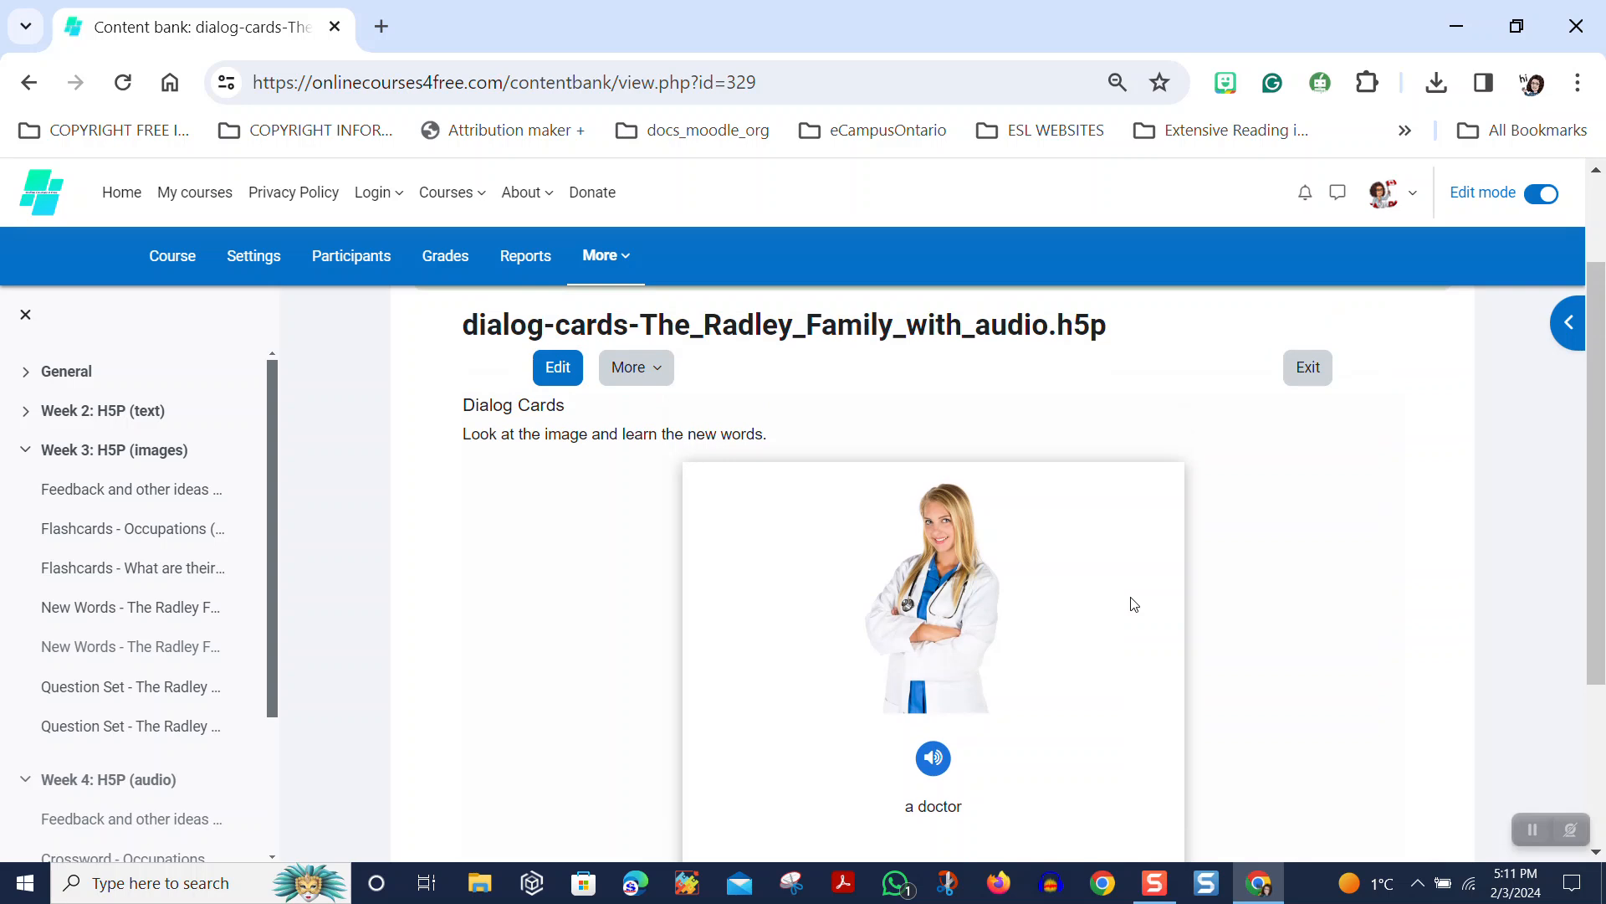
pyautogui.scroll(-4, 1135, 604)
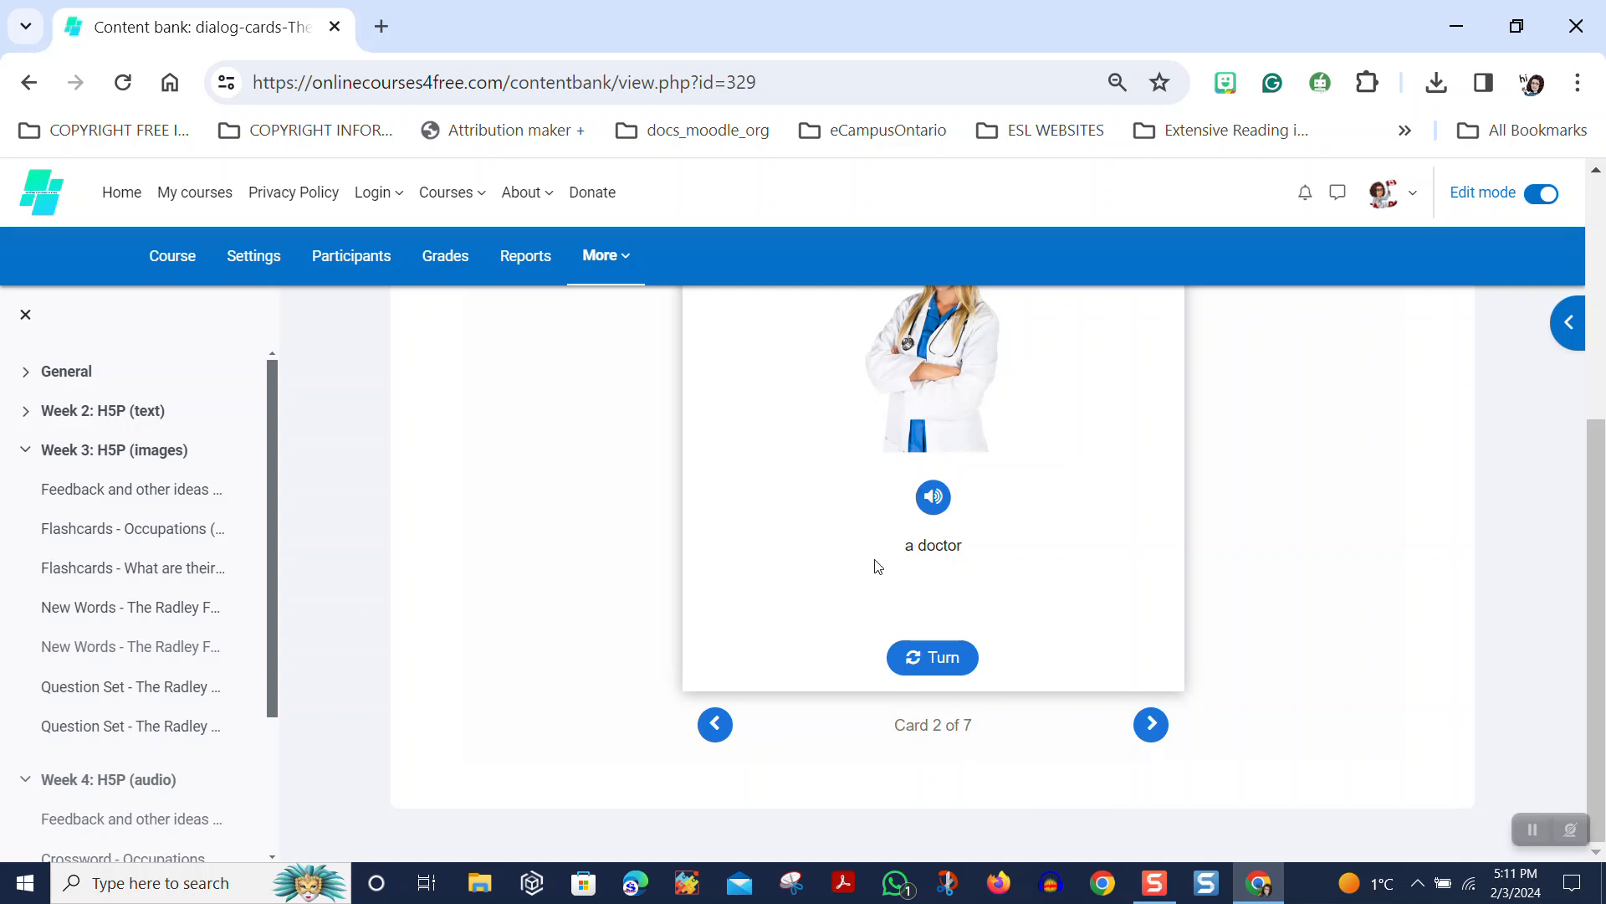
# Highlight the words "a doctor" while playing the card's audio and advance to the chef card.
pyautogui.moveTo(903, 546); pyautogui.dragTo(1024, 552)
pyautogui.click(917, 498)
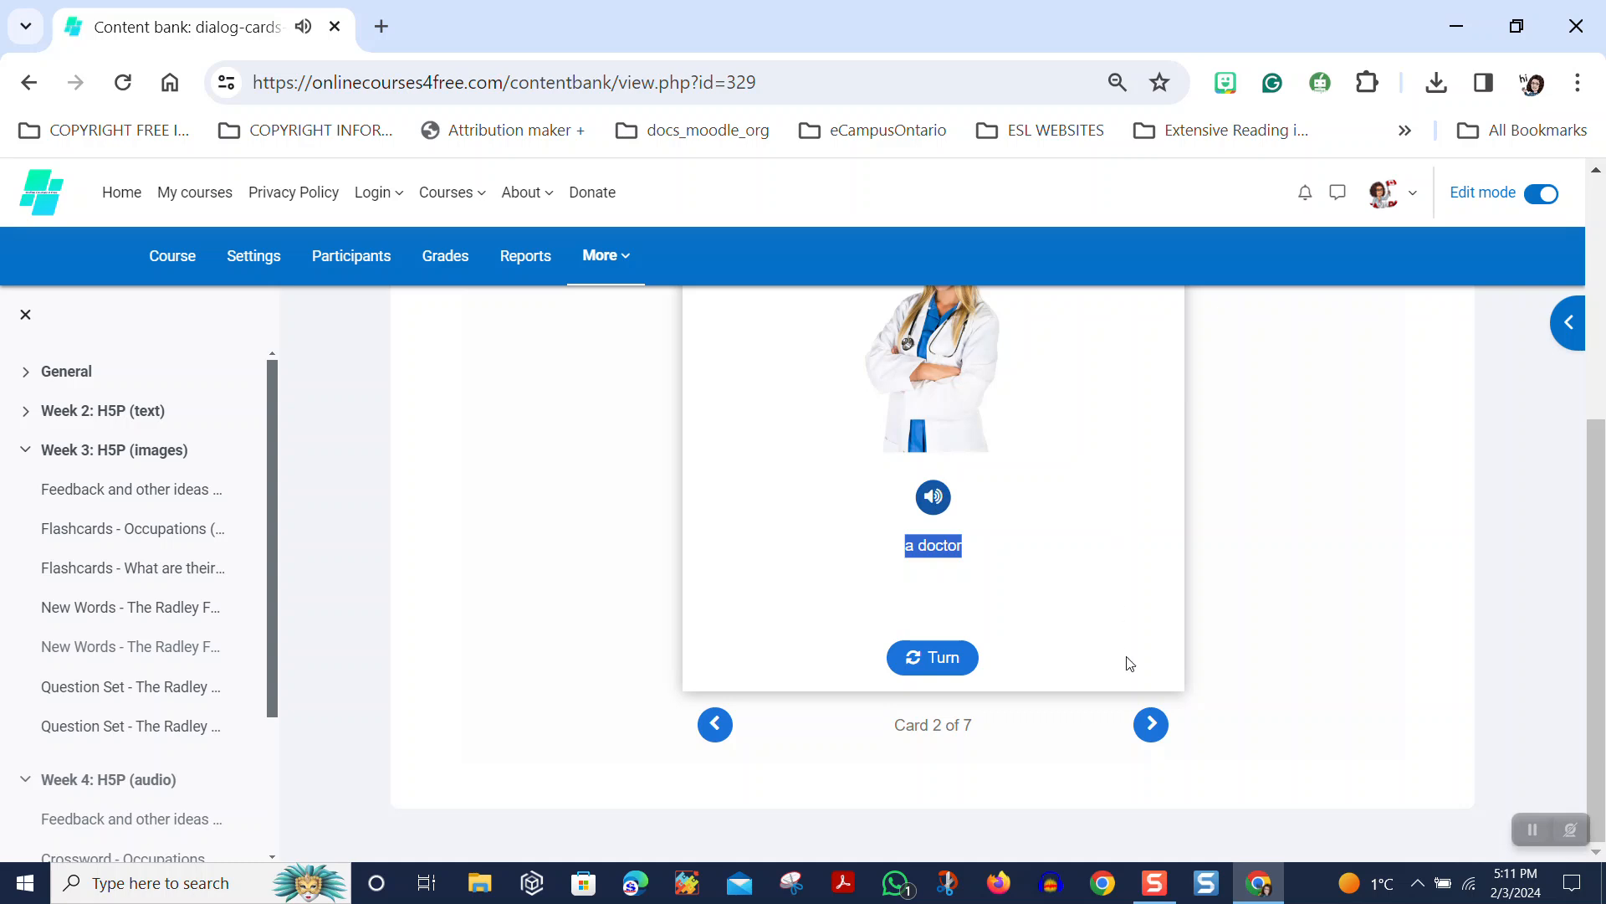
pyautogui.click(1155, 728)
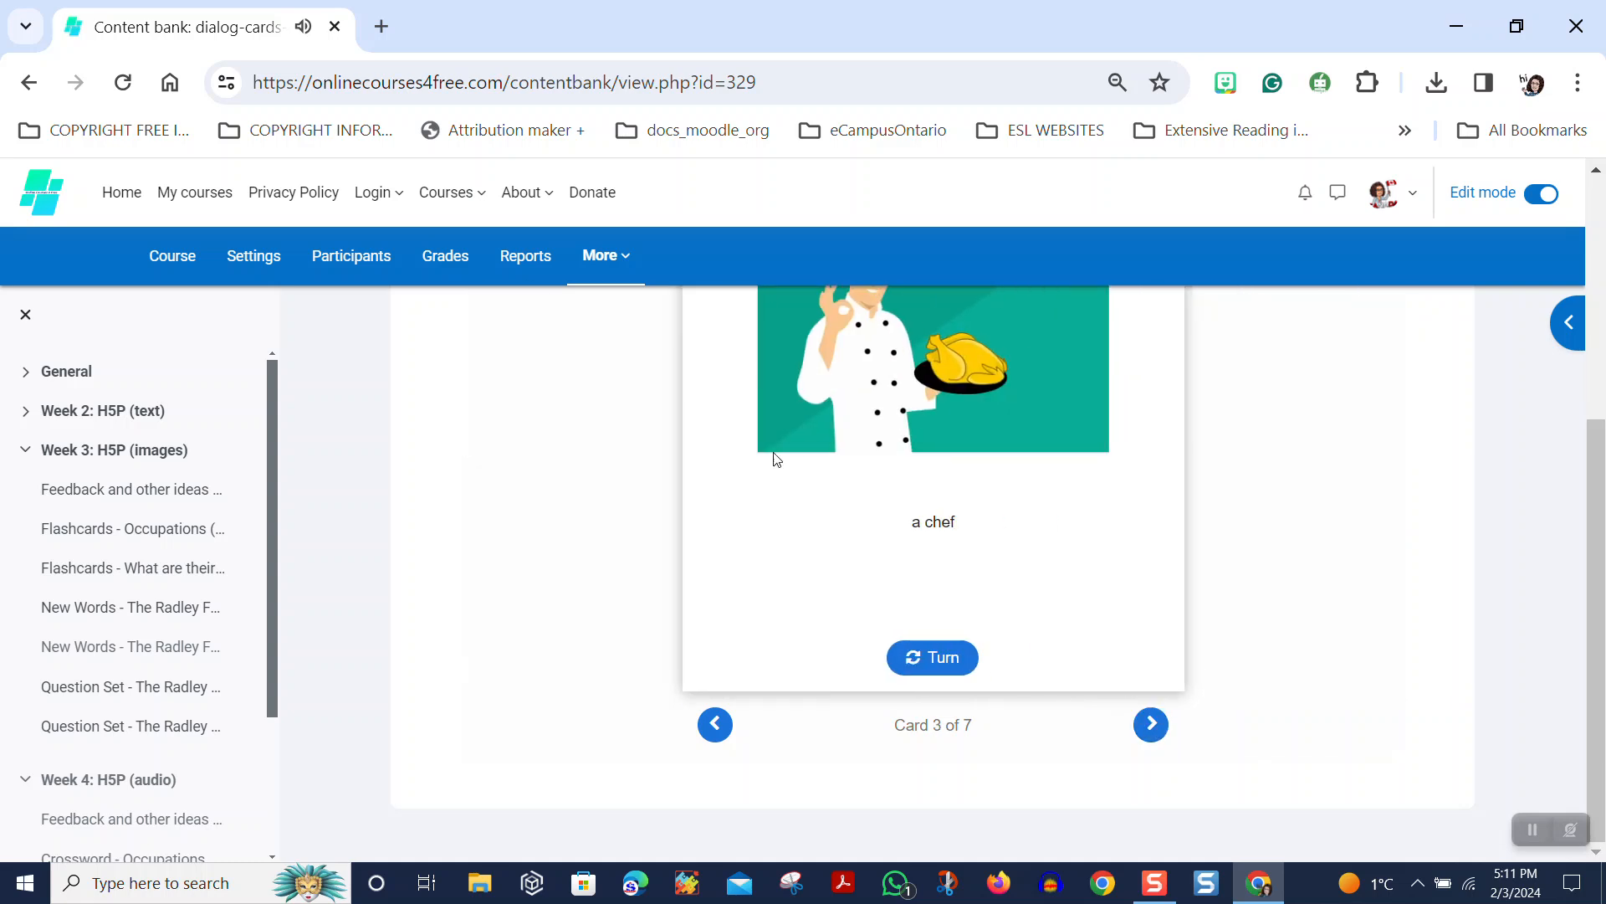
# Reopen the Radley Family dialog cards with audio for editing.
pyautogui.scroll(5, 691, 665)
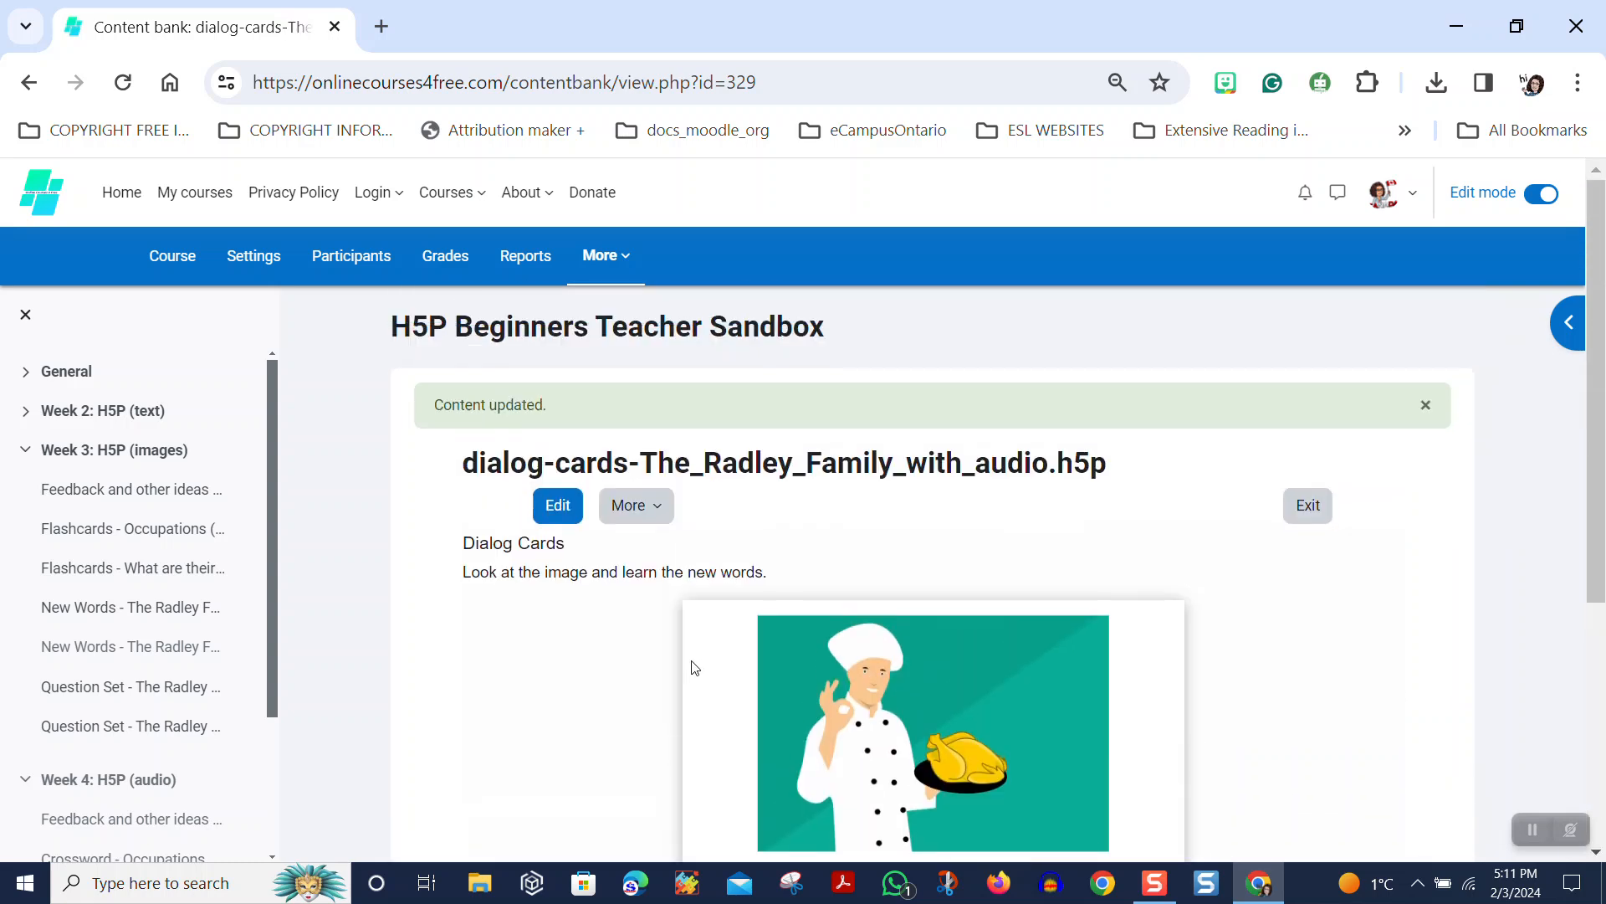
pyautogui.click(558, 505)
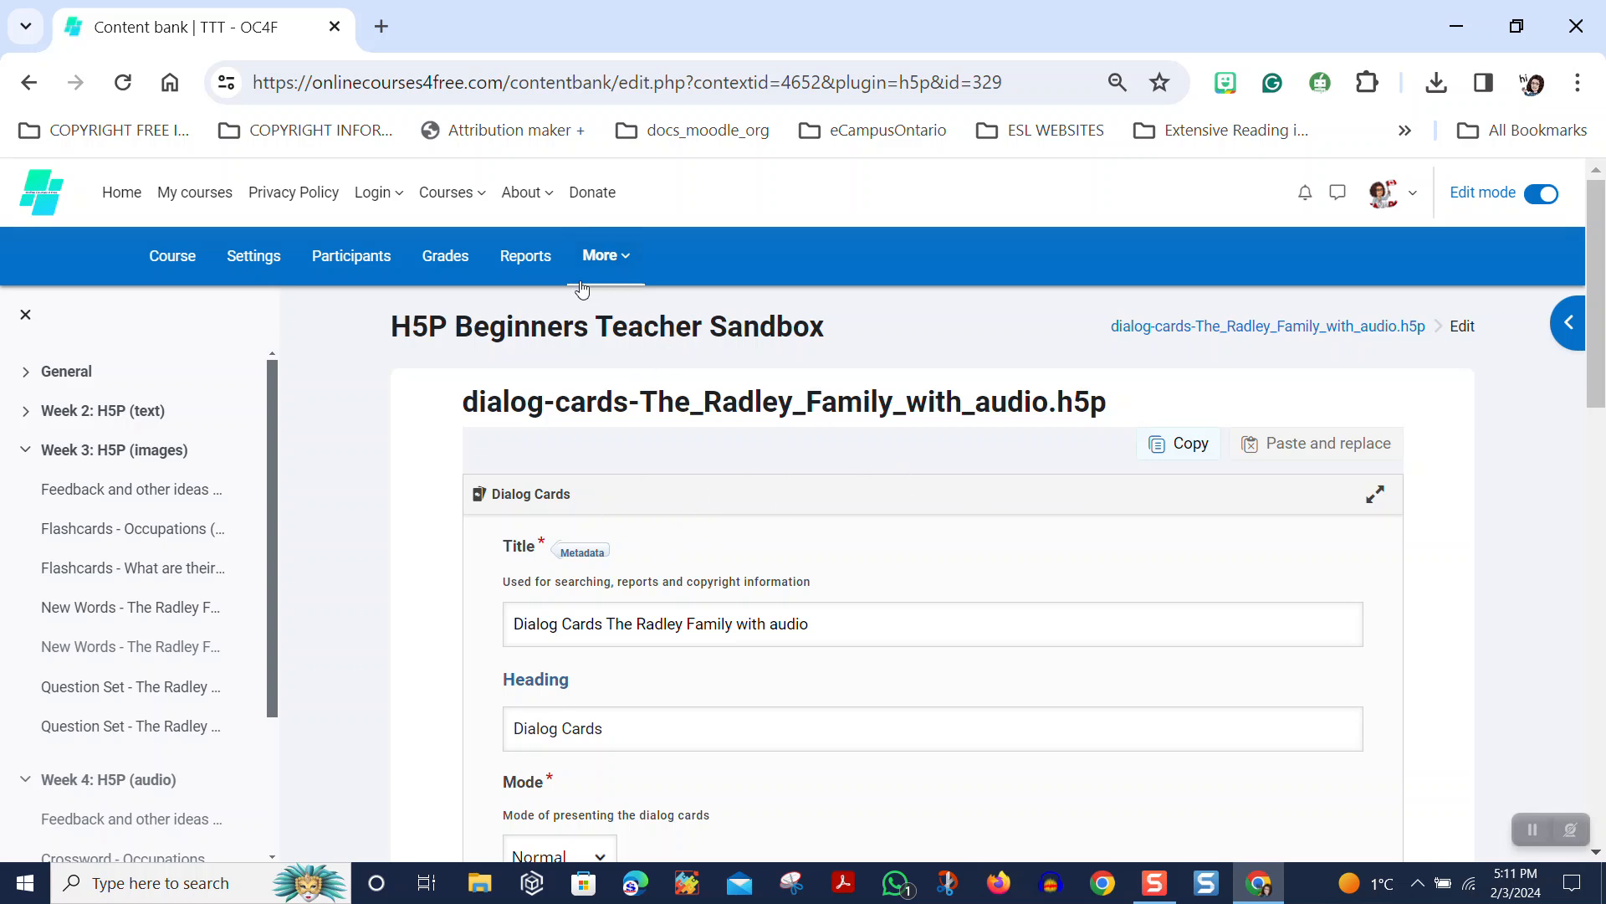
pyautogui.click(607, 256)
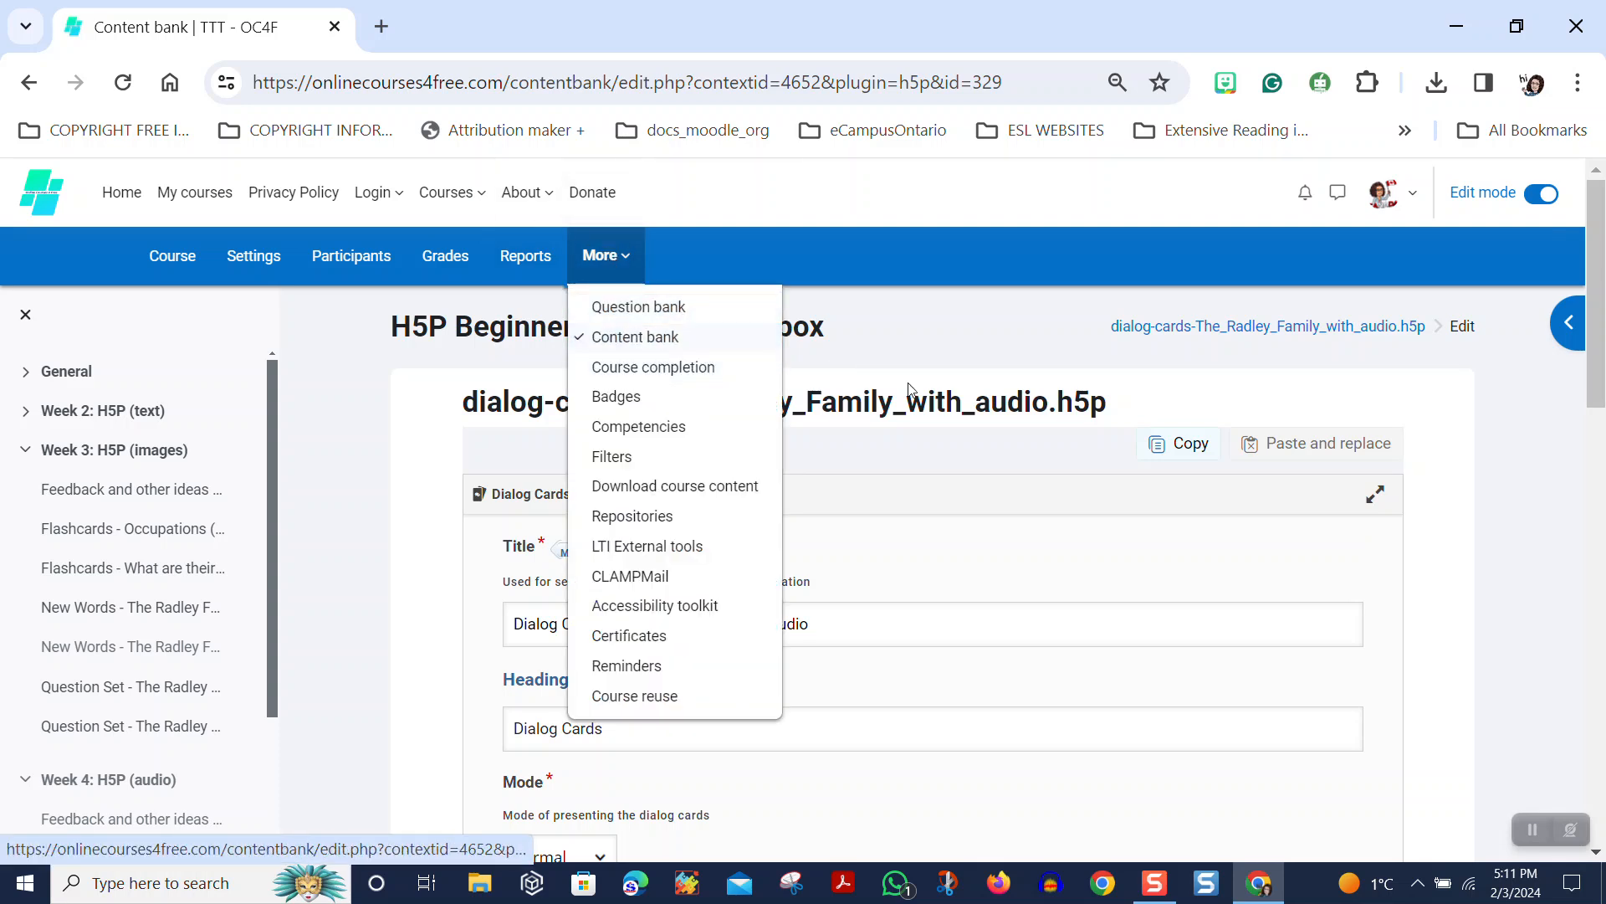
pyautogui.click(926, 352)
# Open the third dialog card, "a chef", and upload the audio file a_chef to it.
pyautogui.scroll(-1, 926, 352)
pyautogui.scroll(-10, 927, 360)
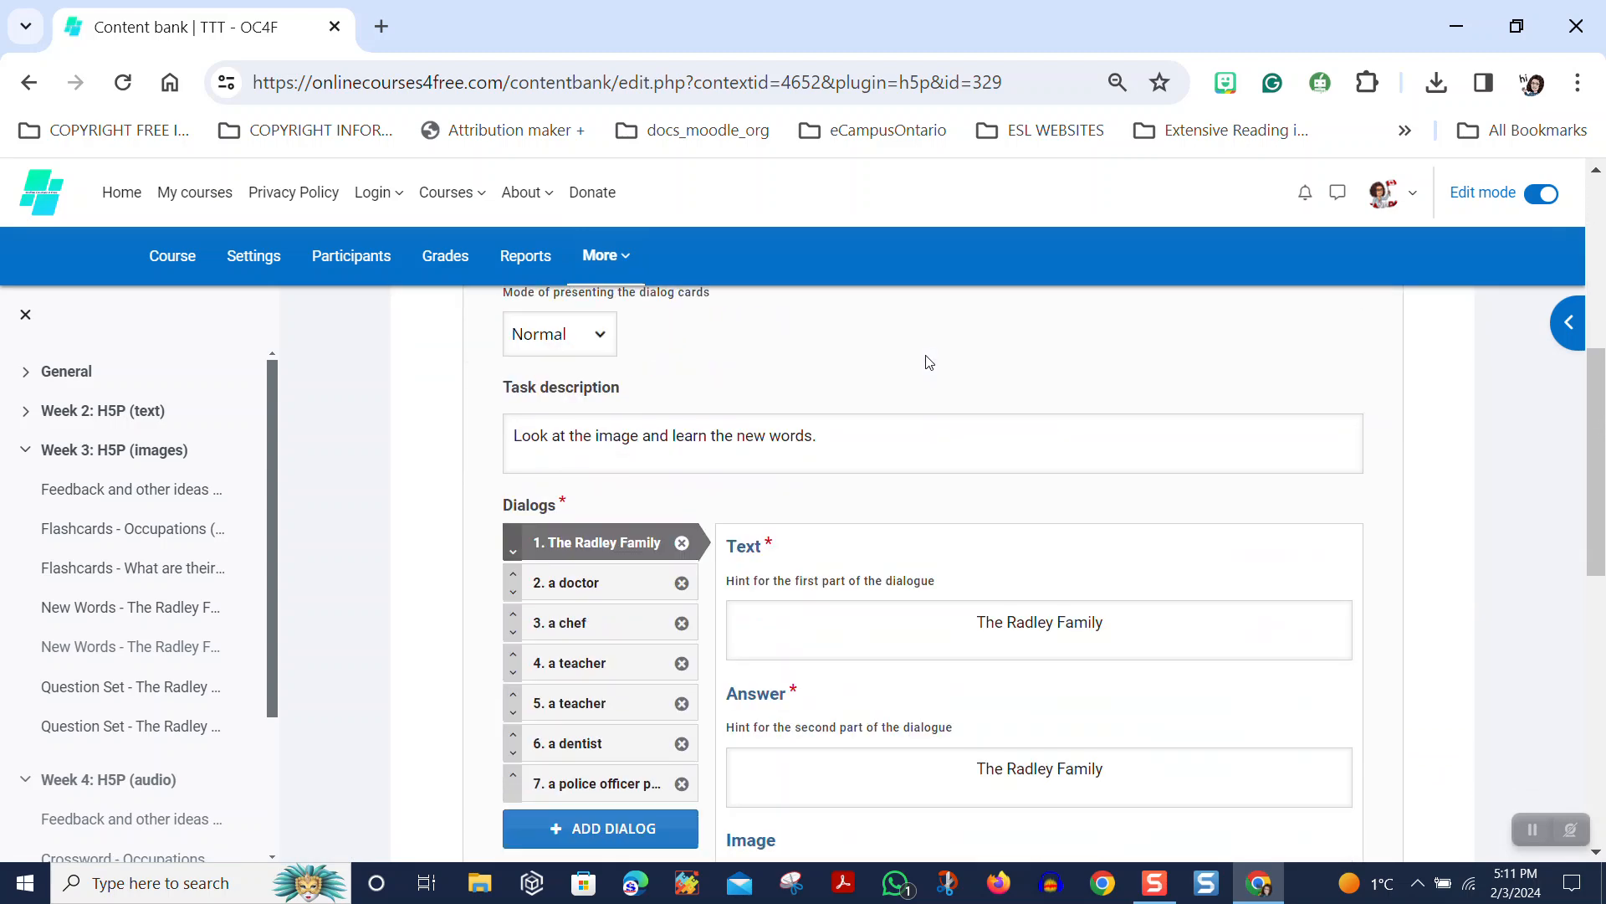
pyautogui.scroll(4, 929, 365)
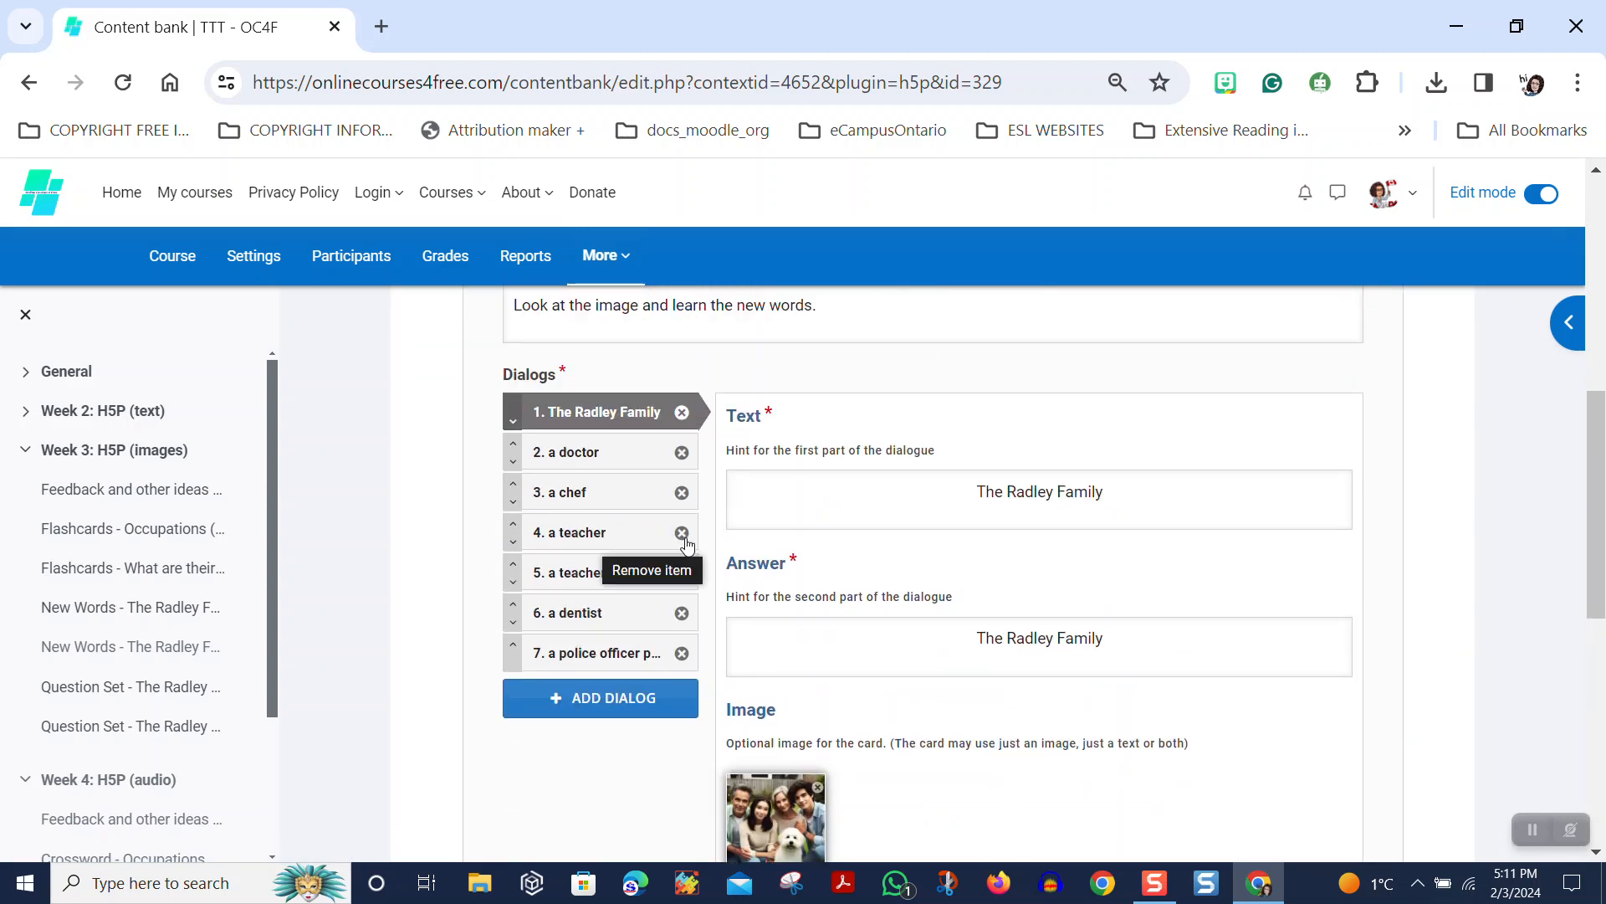
pyautogui.click(595, 500)
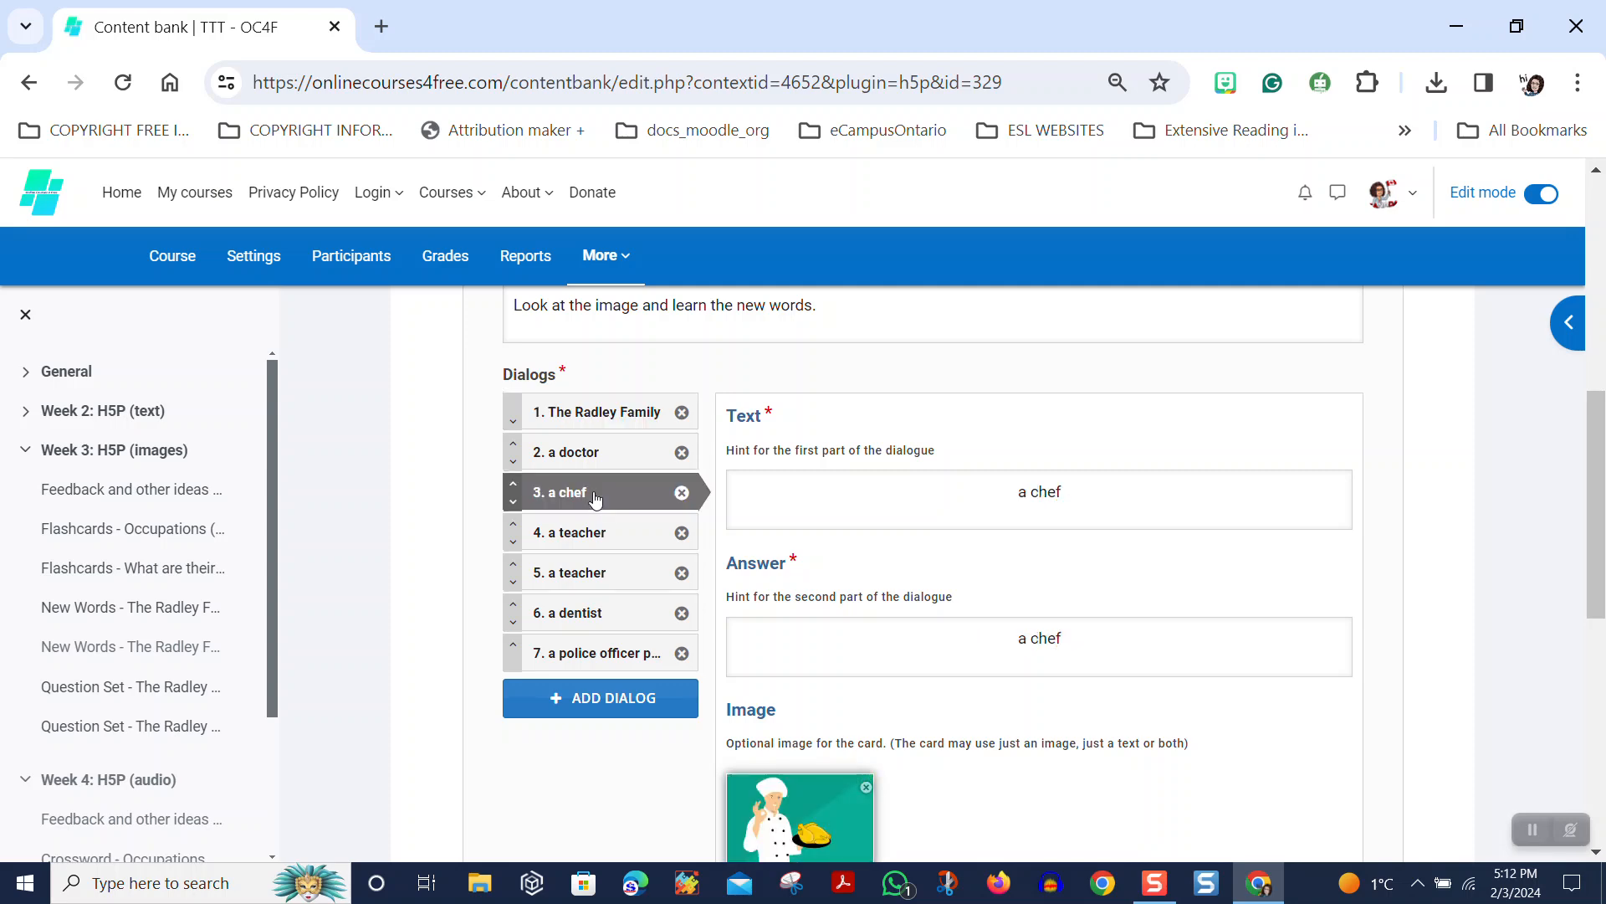
pyautogui.scroll(-5, 850, 599)
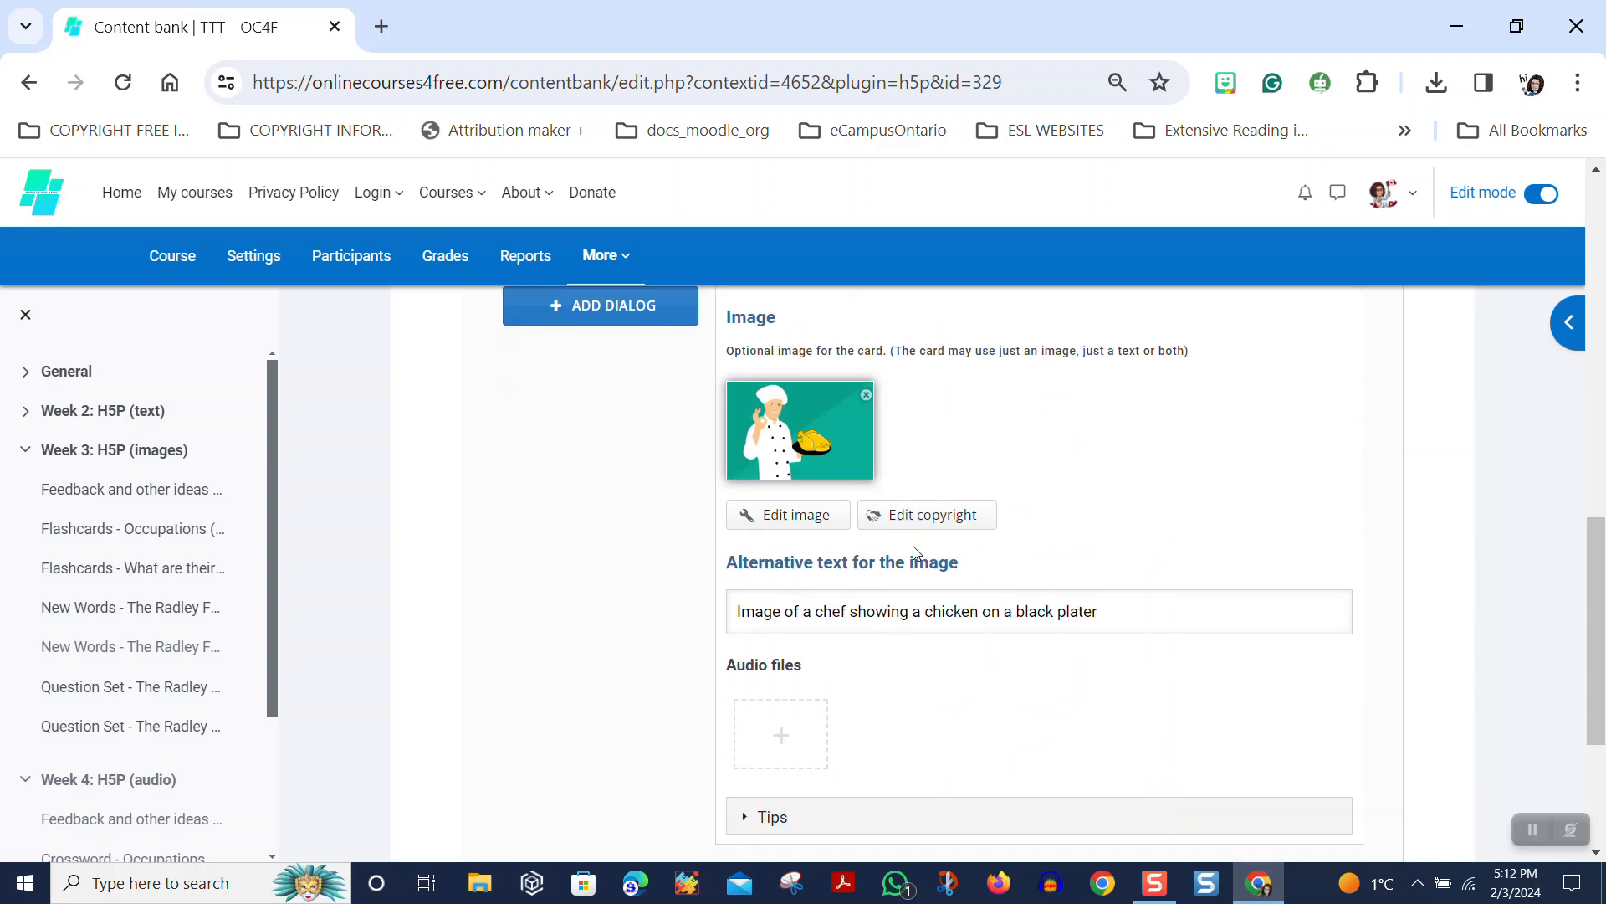
pyautogui.click(774, 735)
pyautogui.click(795, 816)
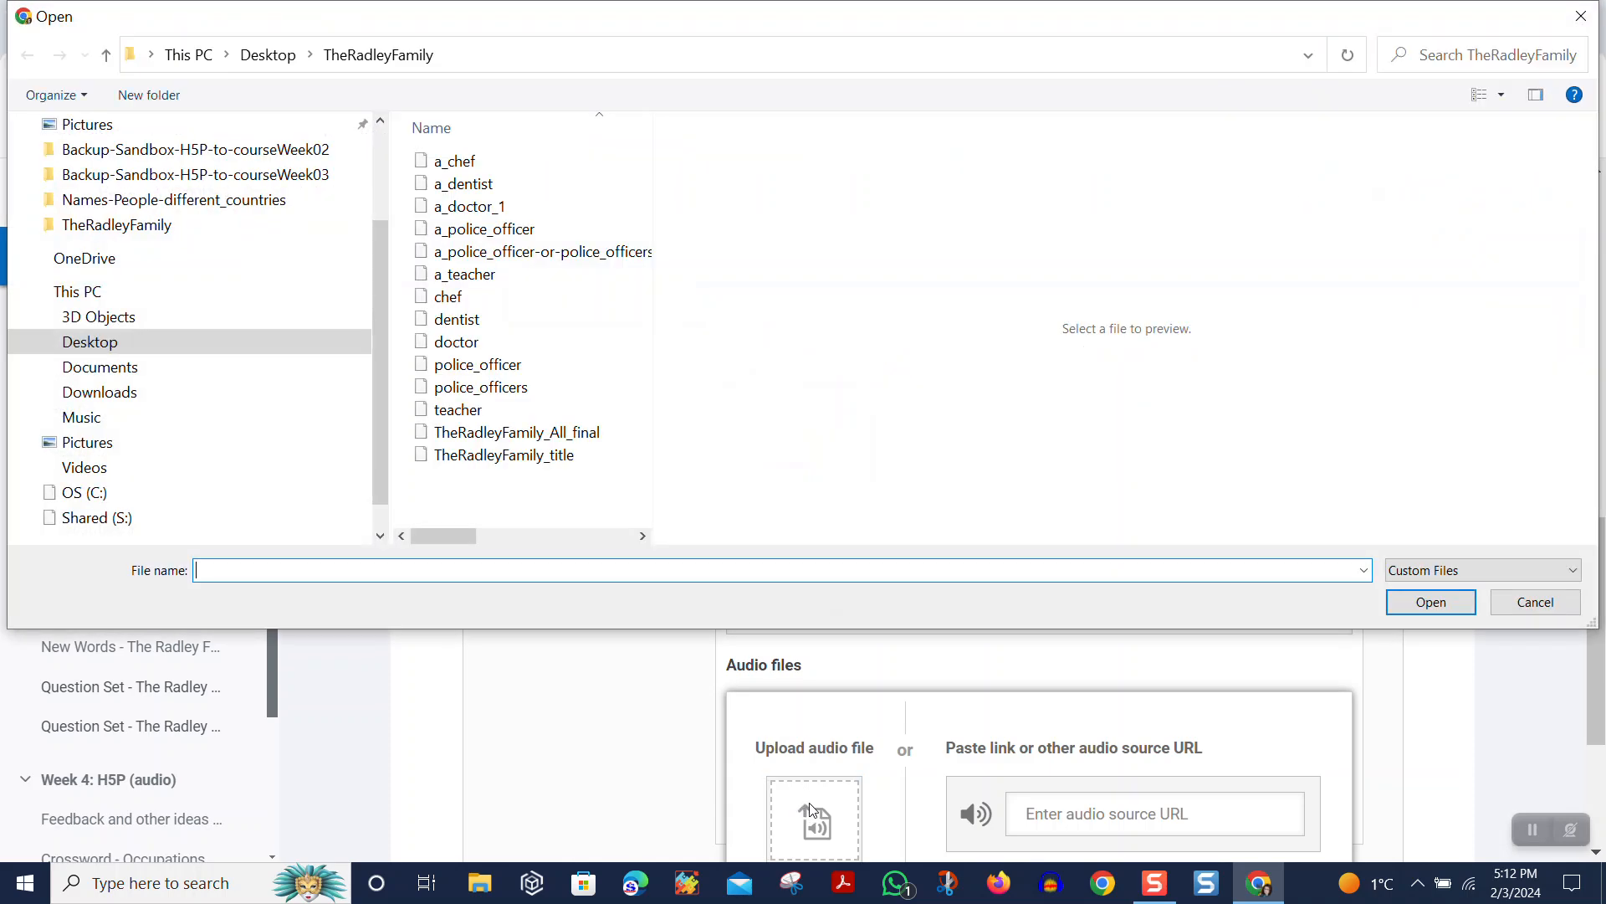
pyautogui.doubleClick(455, 161)
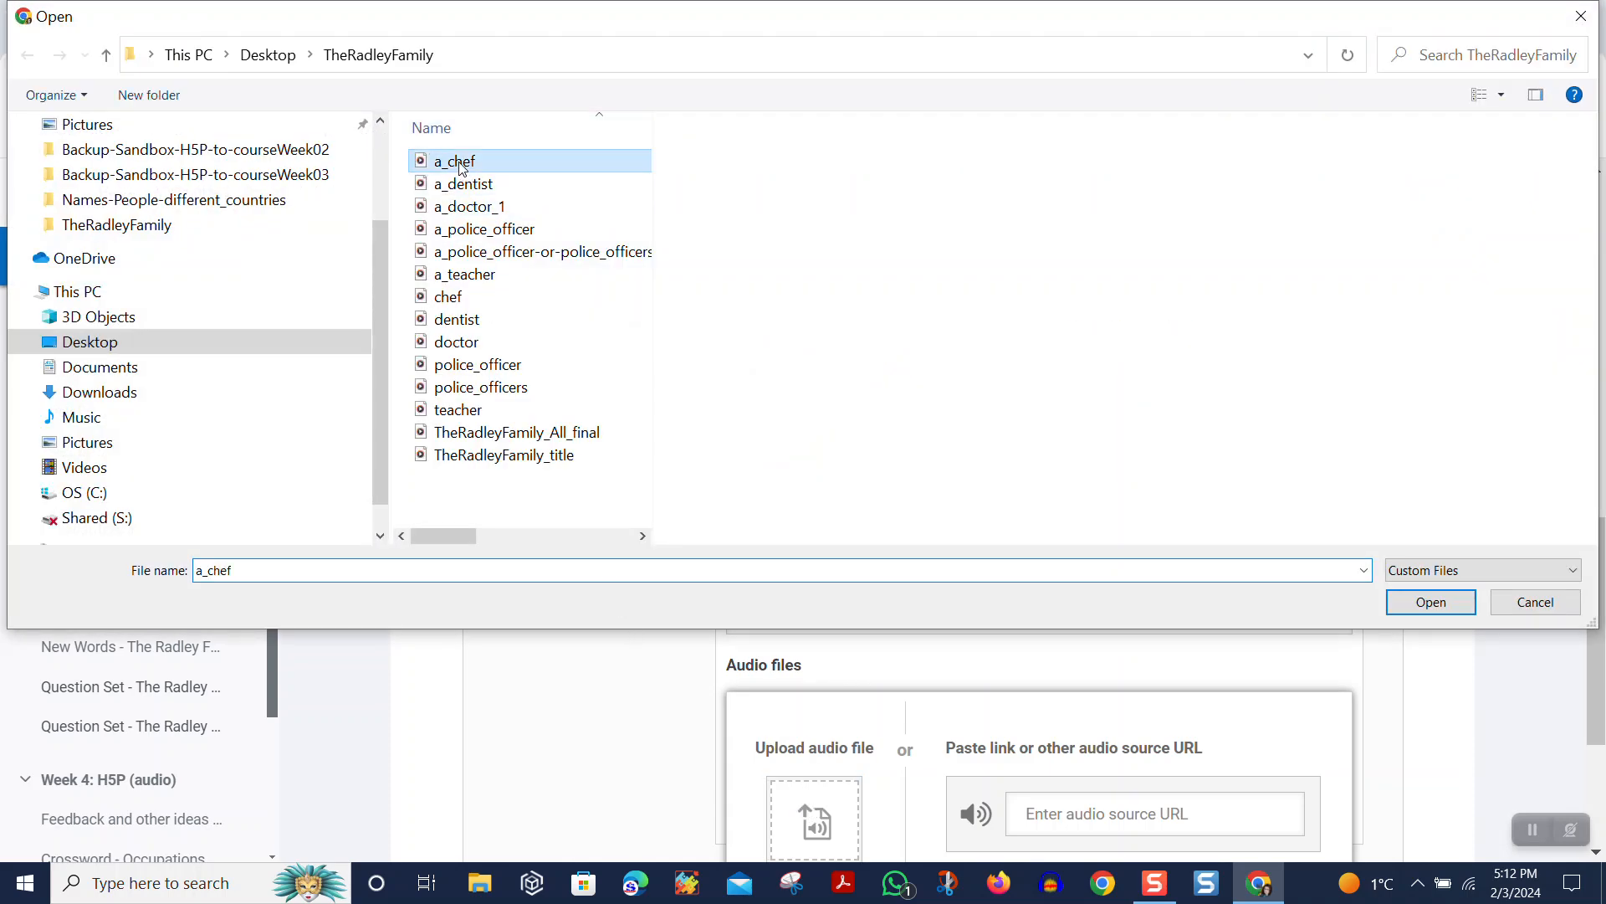
# Open the fourth dialog card, "a teacher", and upload the audio file a_teacher to it.
pyautogui.scroll(-4, 926, 562)
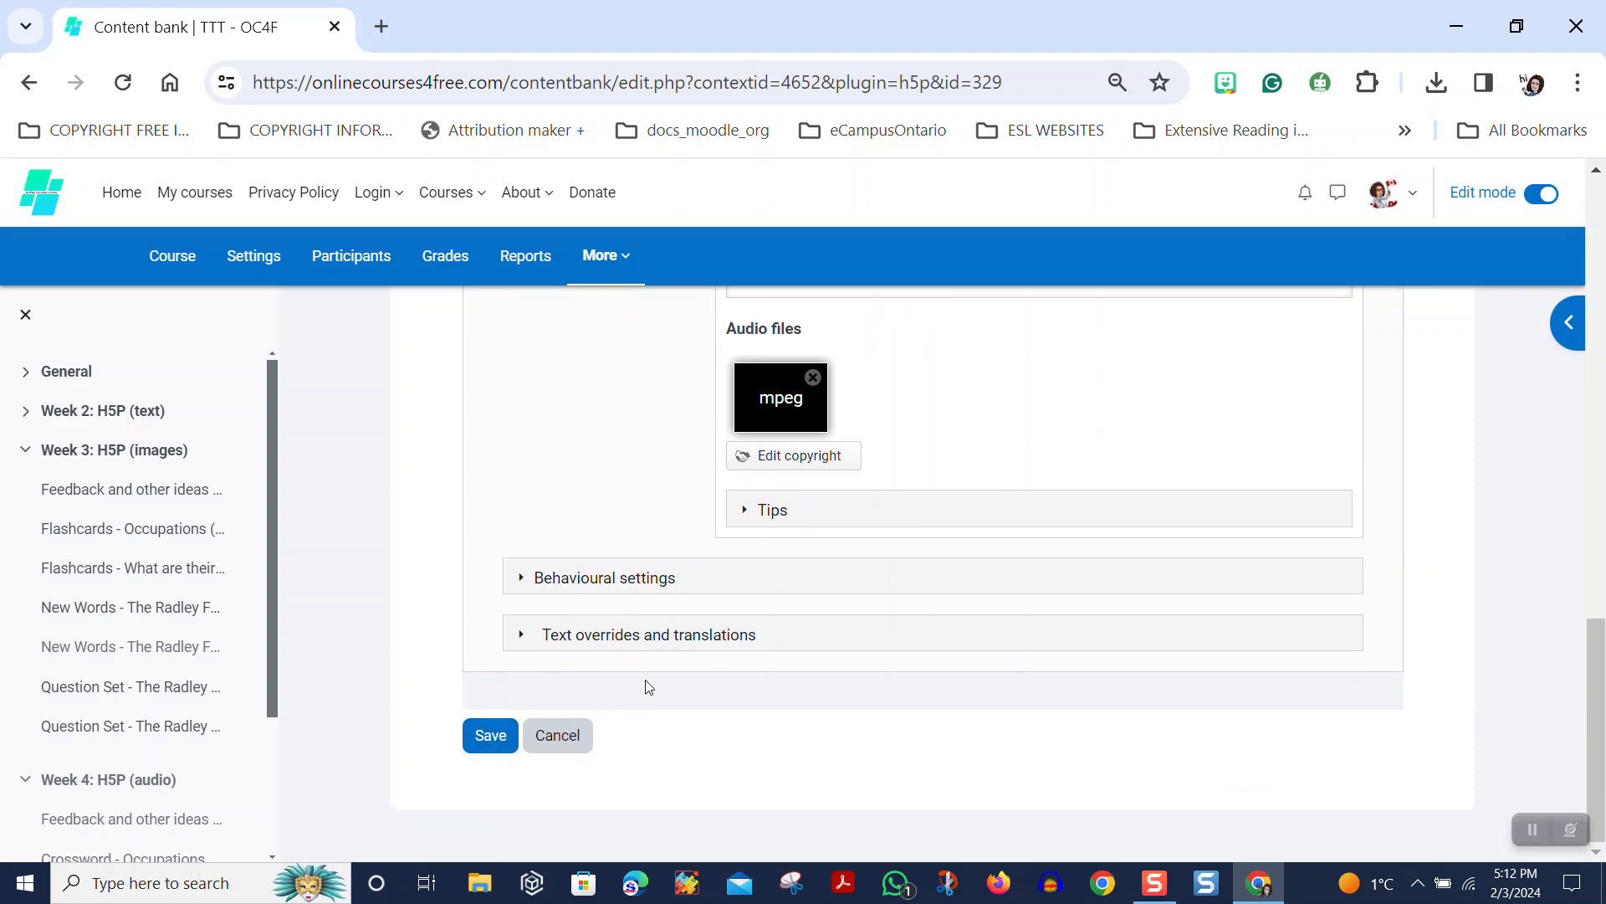
pyautogui.scroll(8, 647, 681)
pyautogui.click(559, 602)
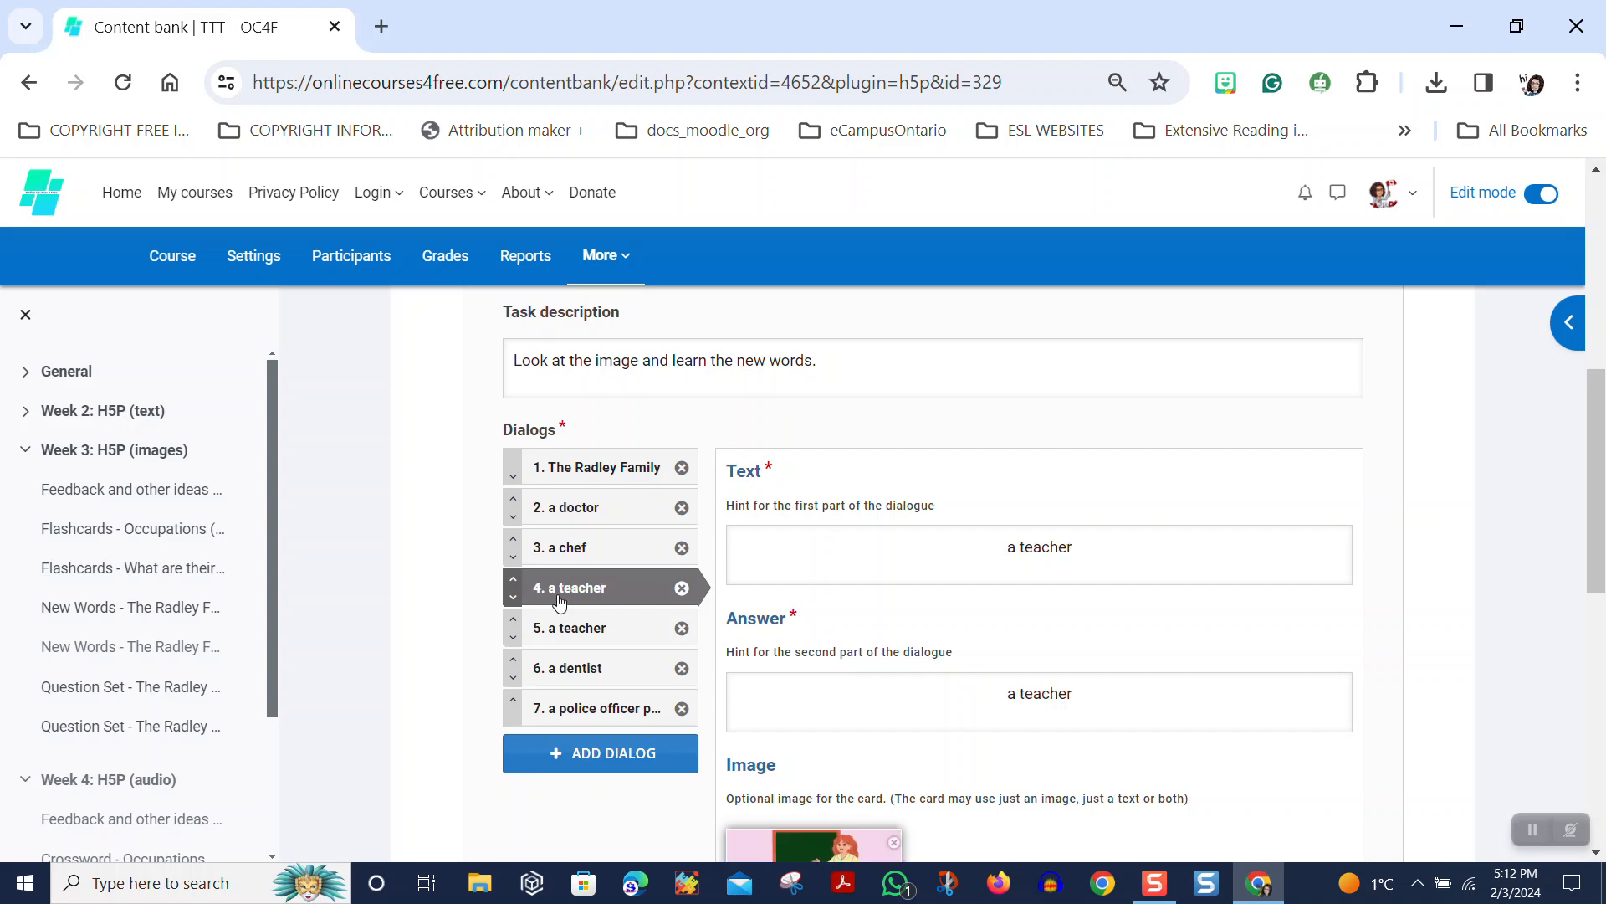
pyautogui.scroll(-6, 1092, 673)
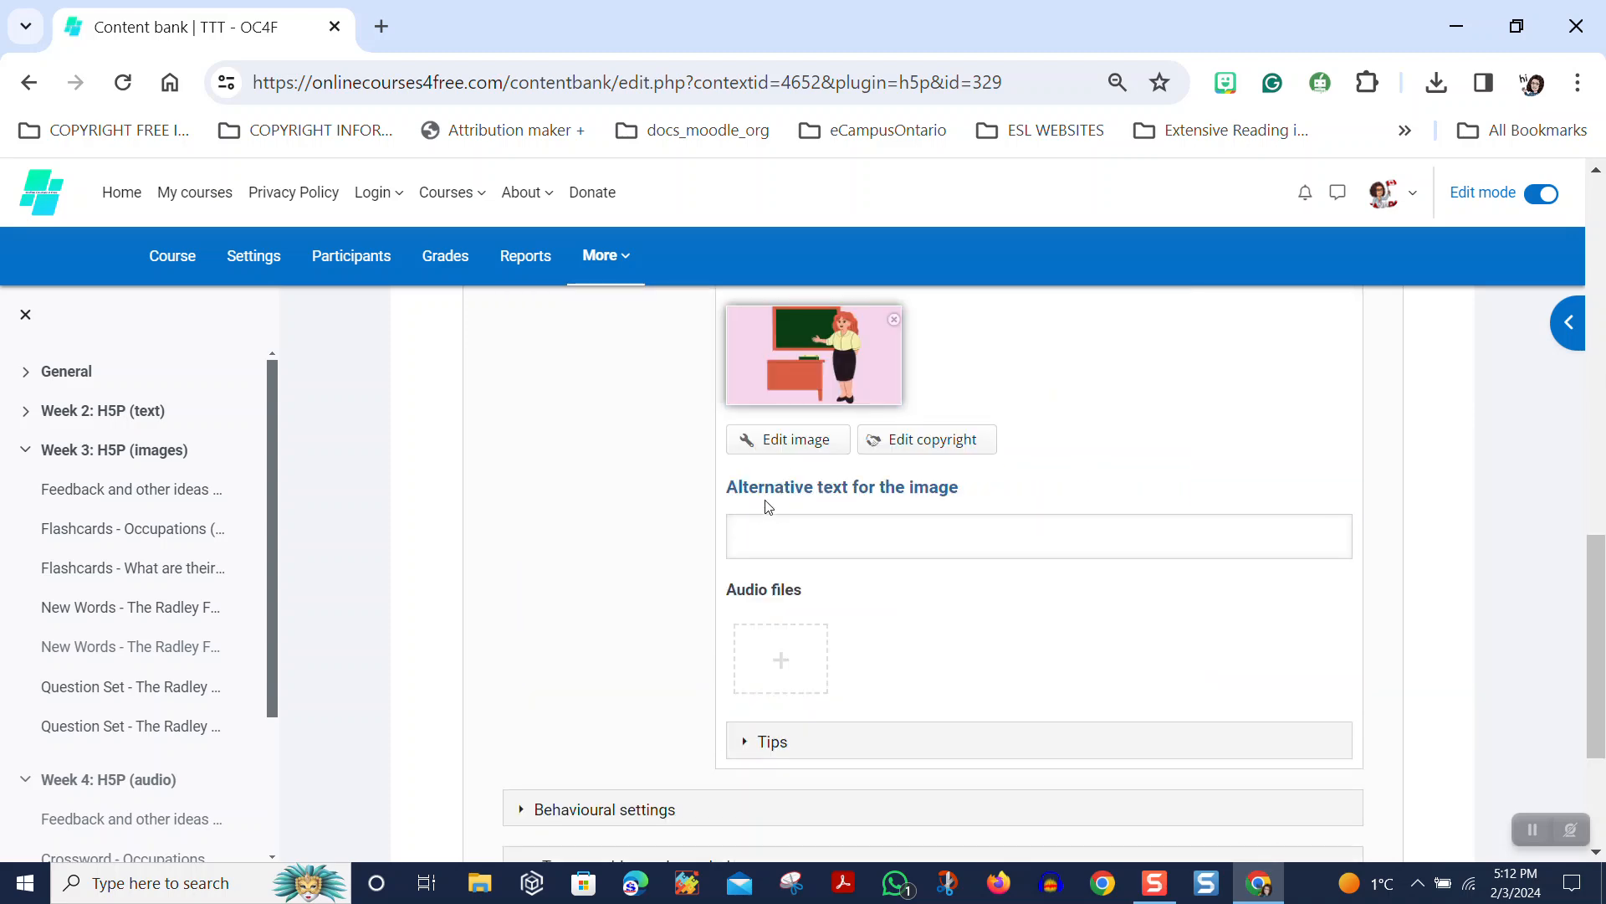
pyautogui.click(781, 658)
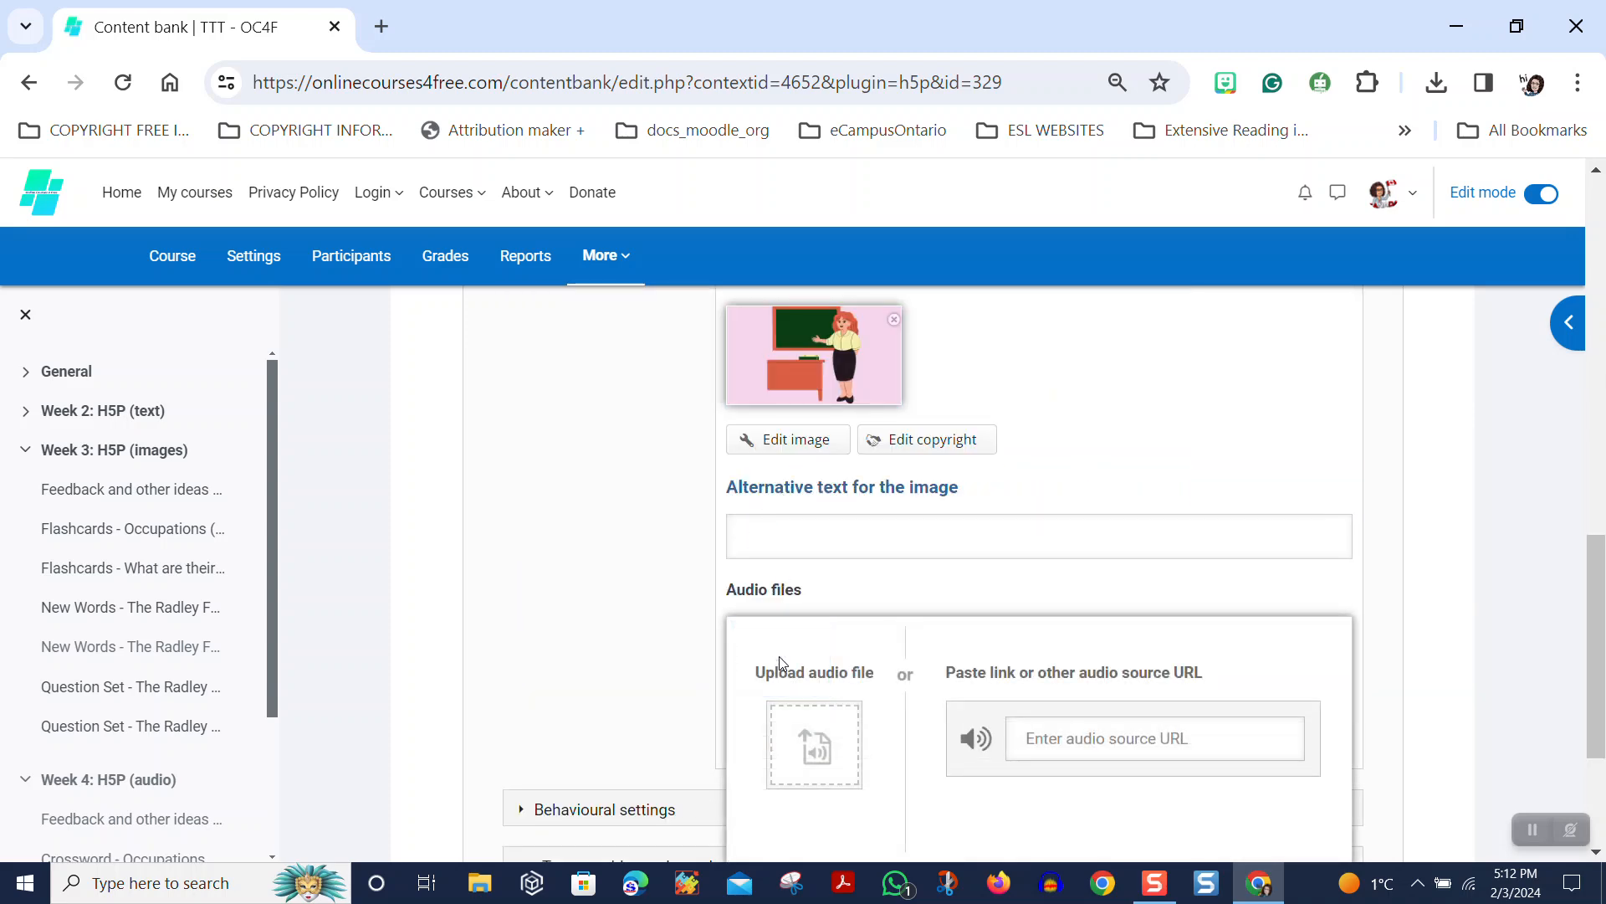
pyautogui.scroll(-2, 920, 651)
pyautogui.click(795, 599)
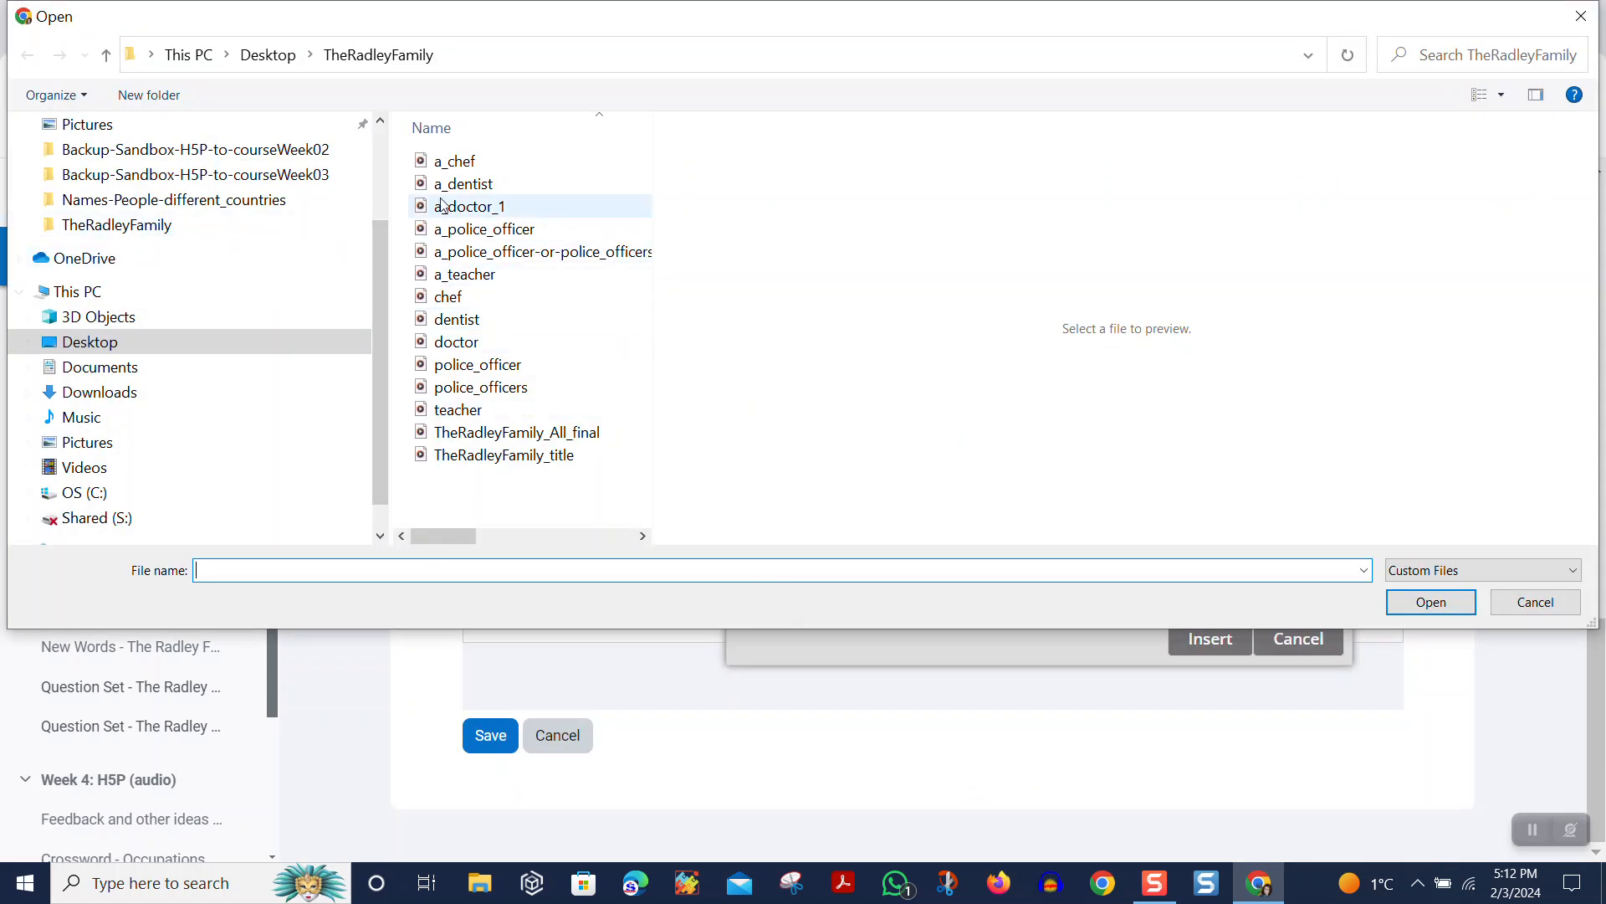
pyautogui.doubleClick(465, 274)
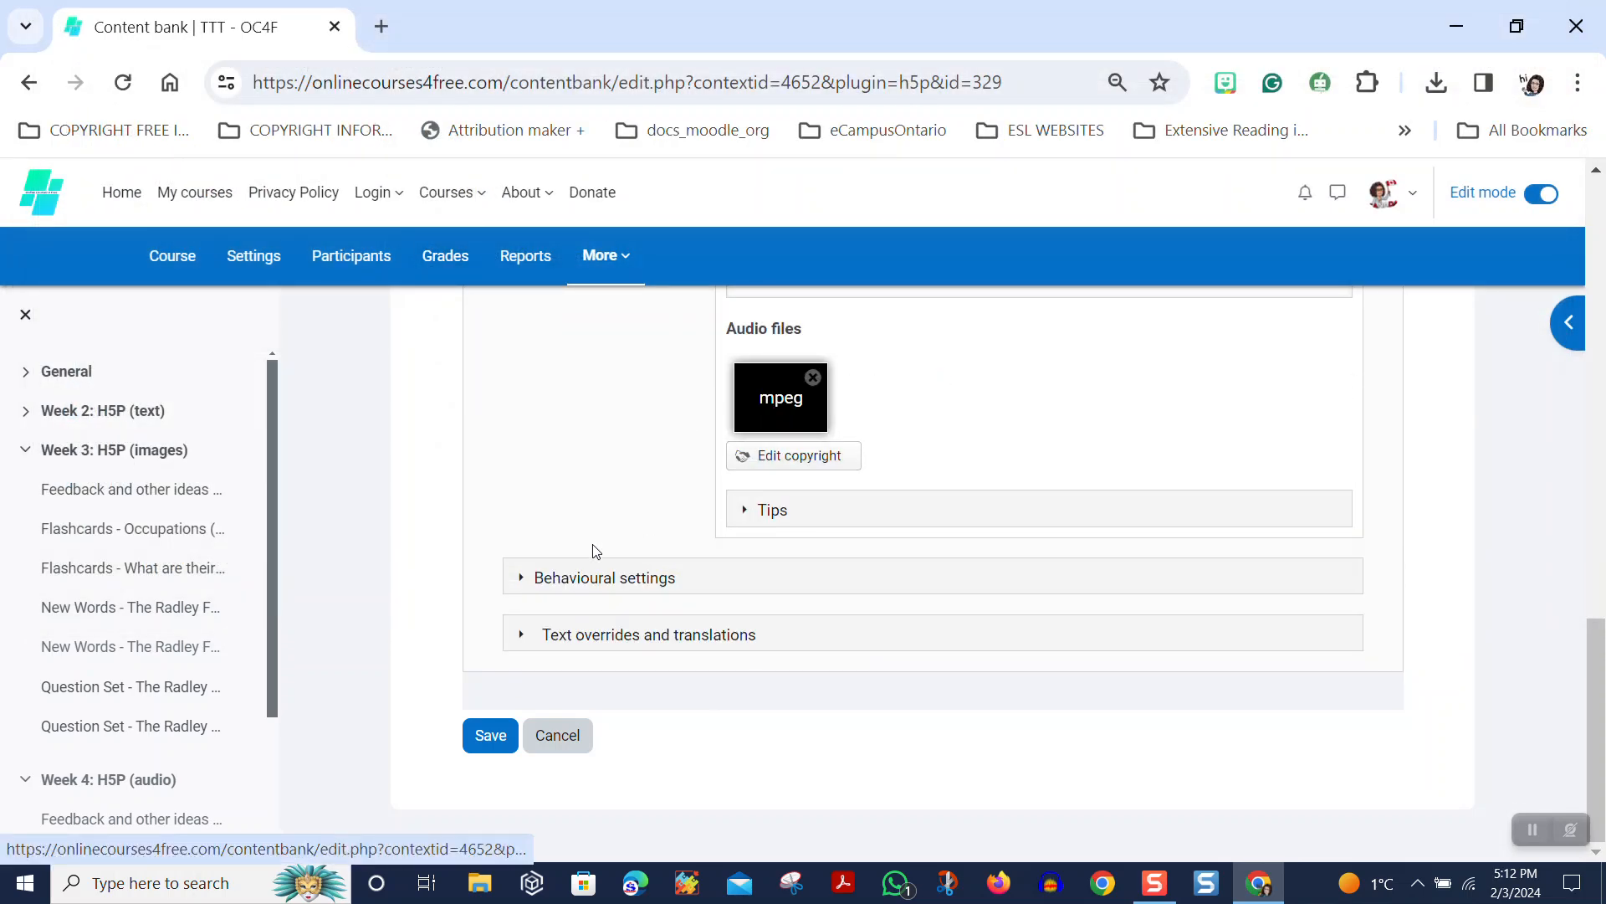
# Open the fifth dialog card, the second "a teacher" card, and upload the audio file a_teacher to it.
pyautogui.scroll(6, 658, 487)
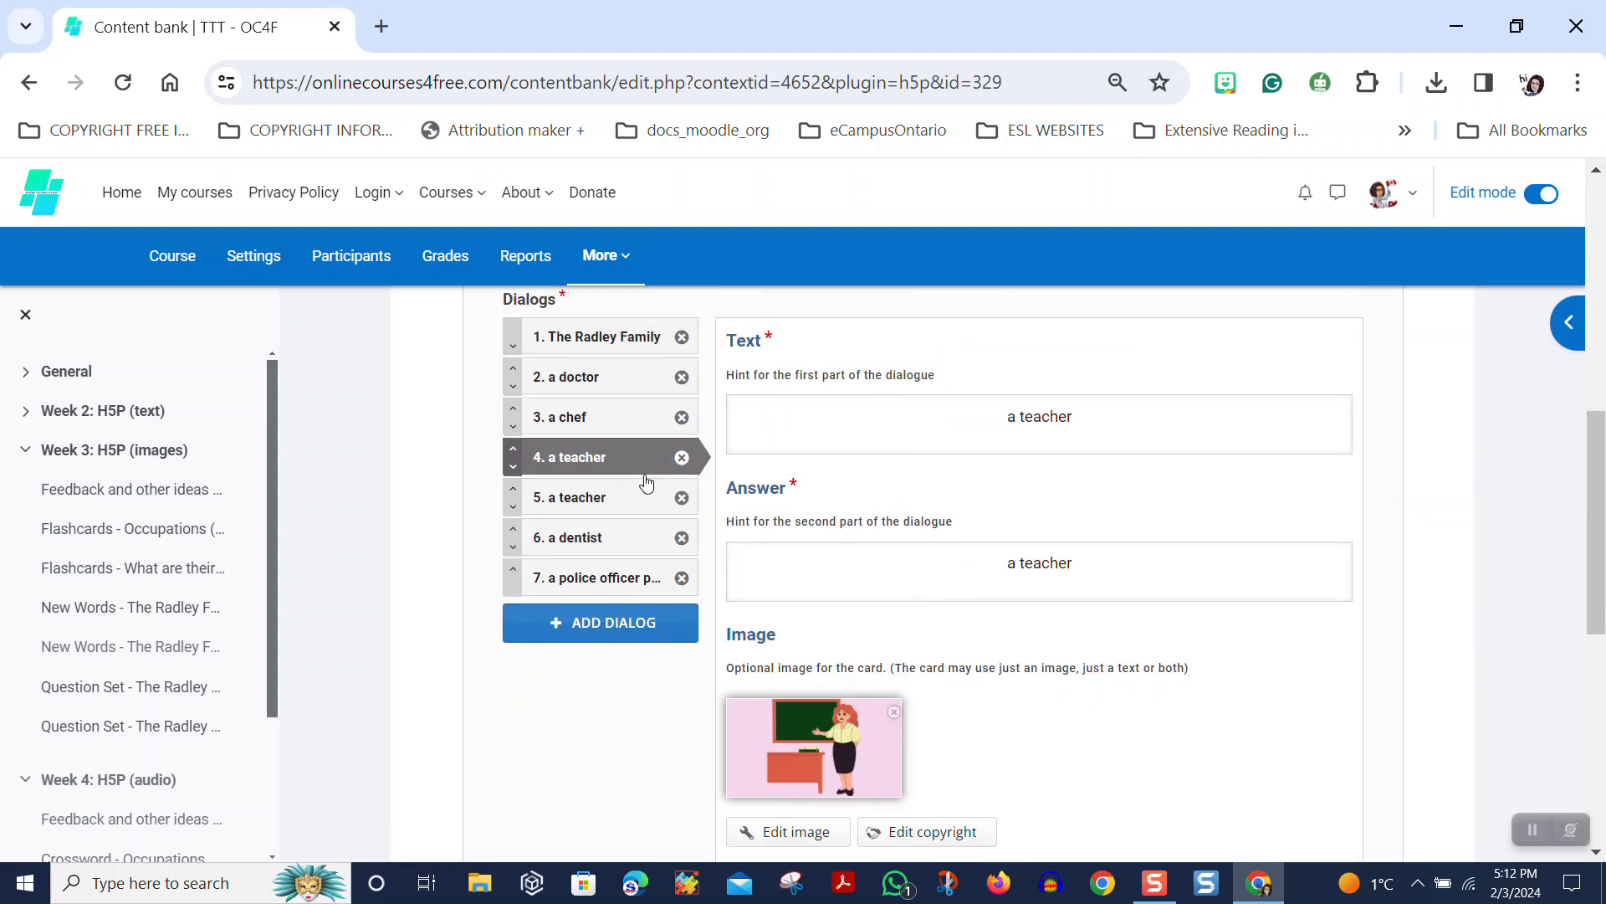
pyautogui.click(574, 504)
pyautogui.scroll(-6, 907, 513)
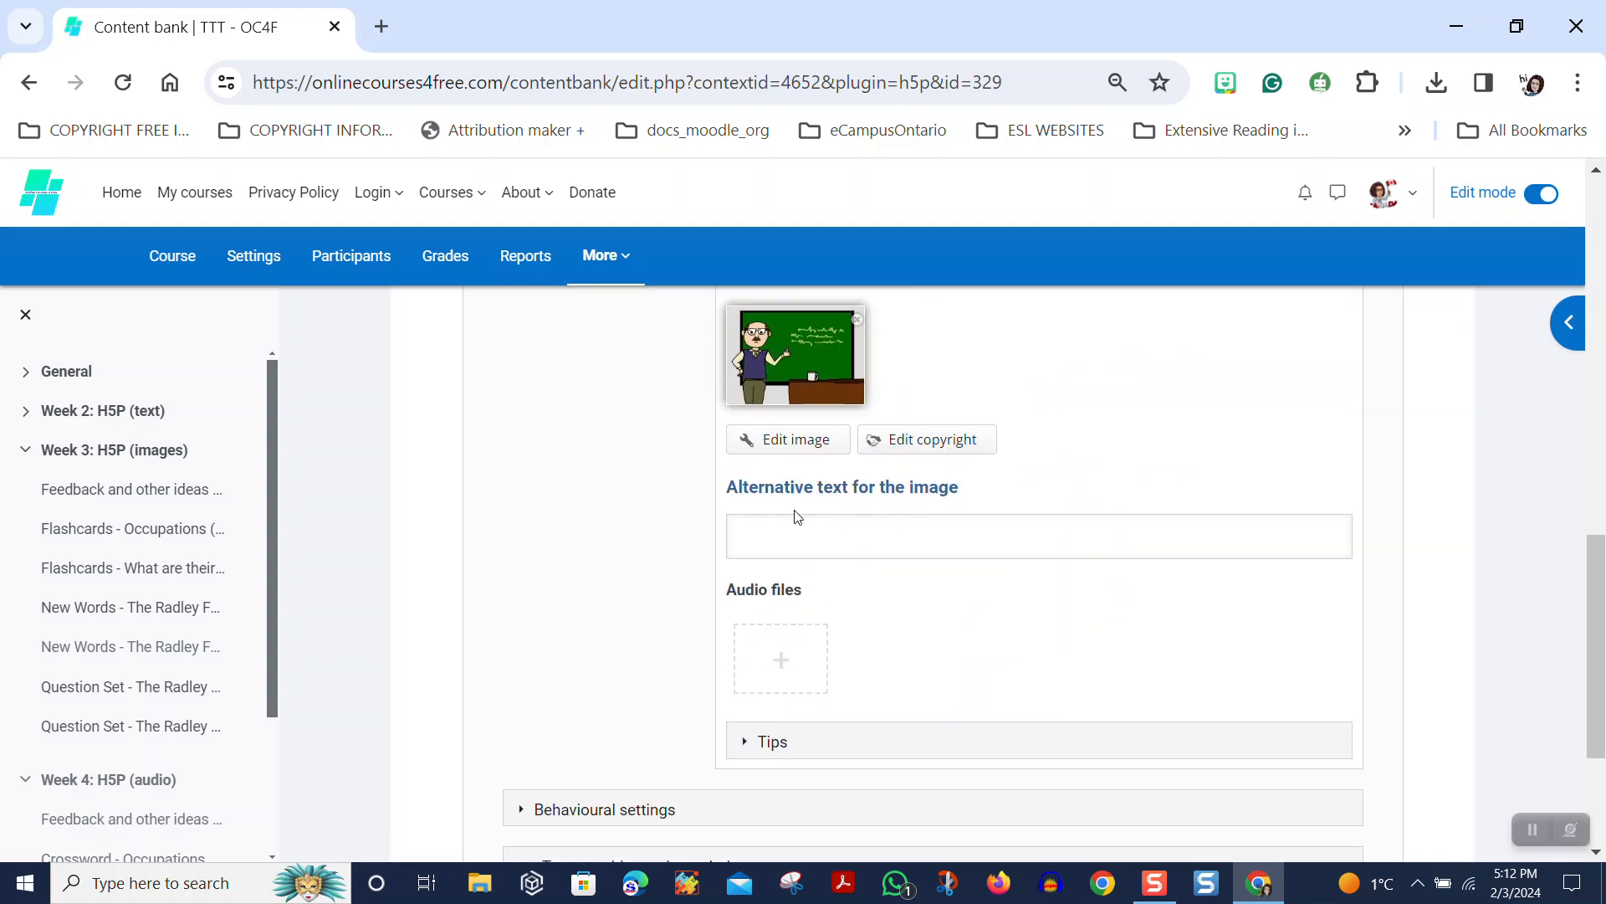
pyautogui.click(785, 528)
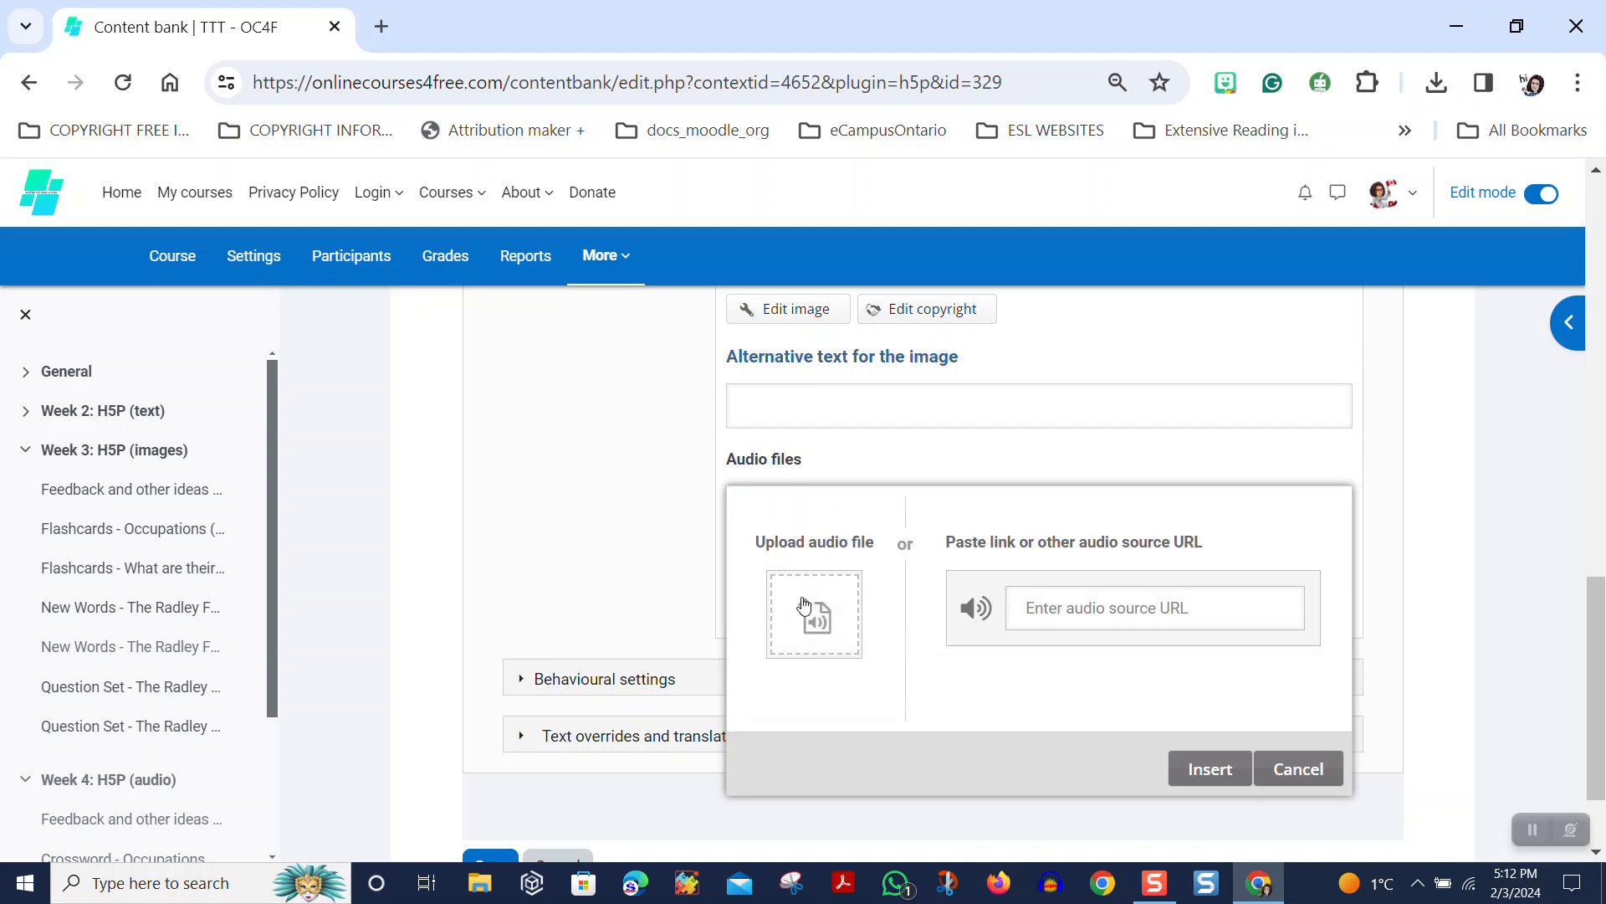
pyautogui.click(811, 604)
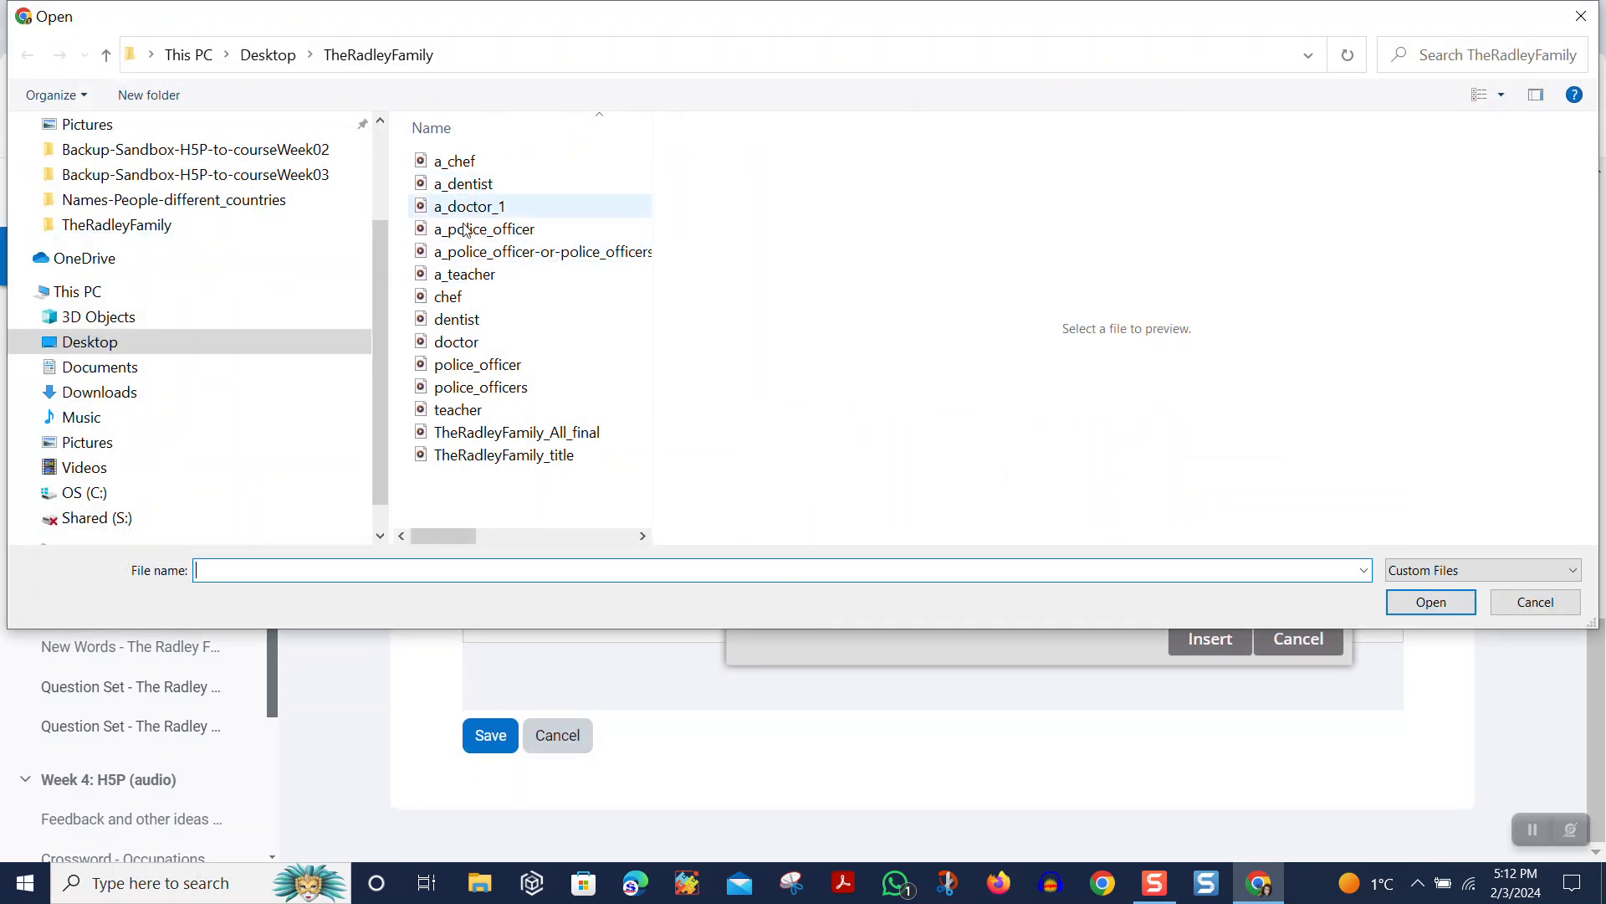
pyautogui.doubleClick(475, 276)
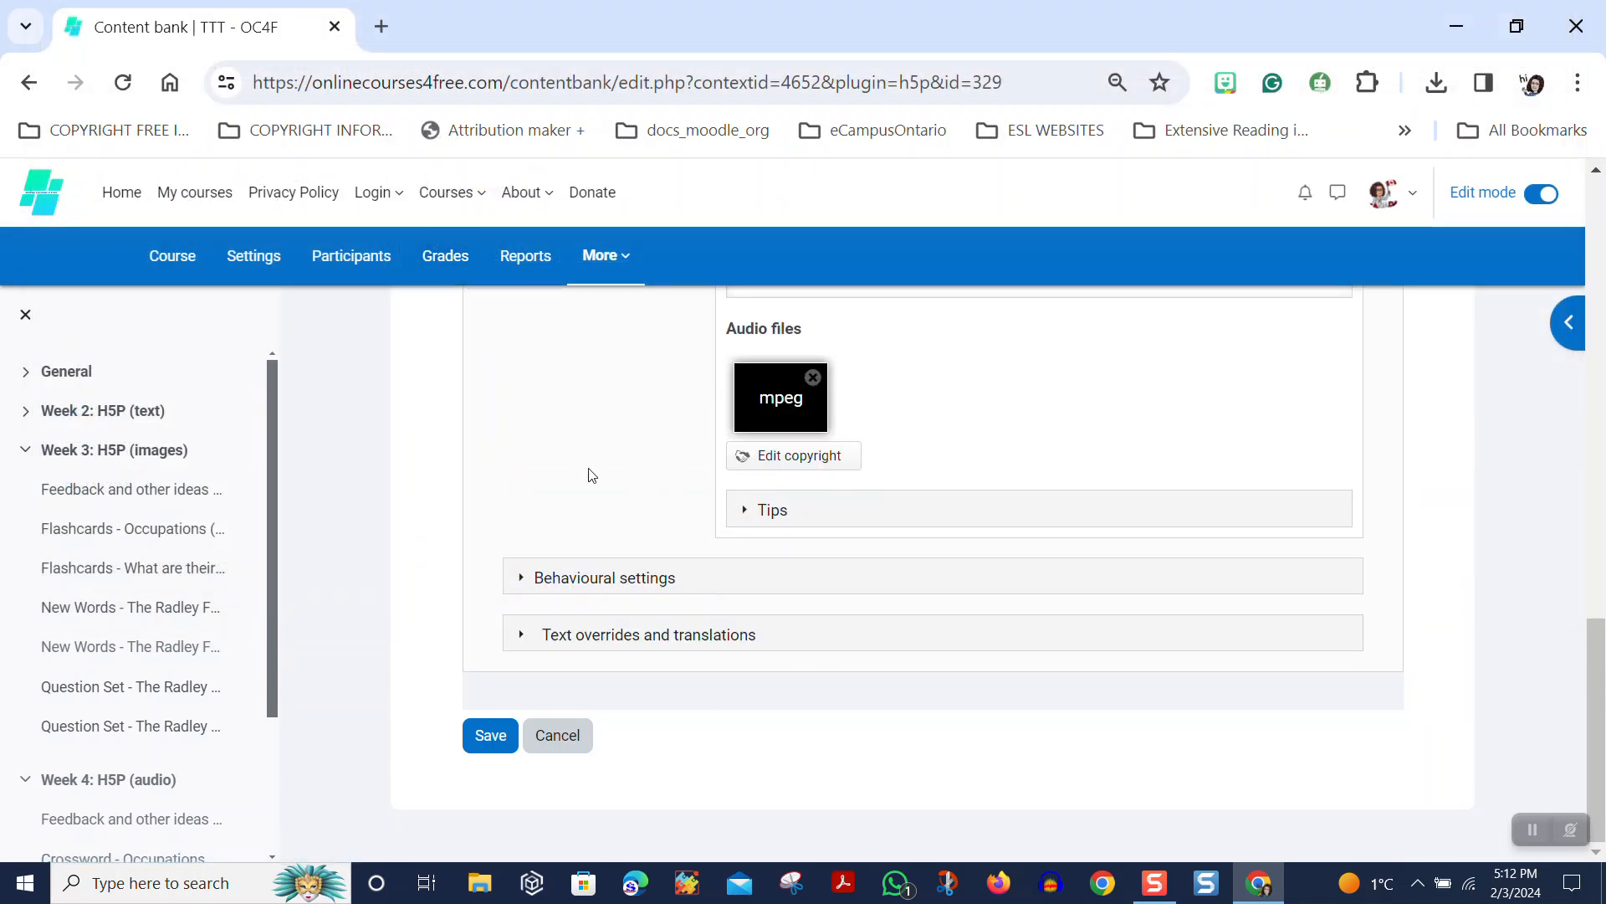
# Open the sixth dialog card, "a dentist", and bring up the file selection for its audio upload.
pyautogui.scroll(2, 577, 455)
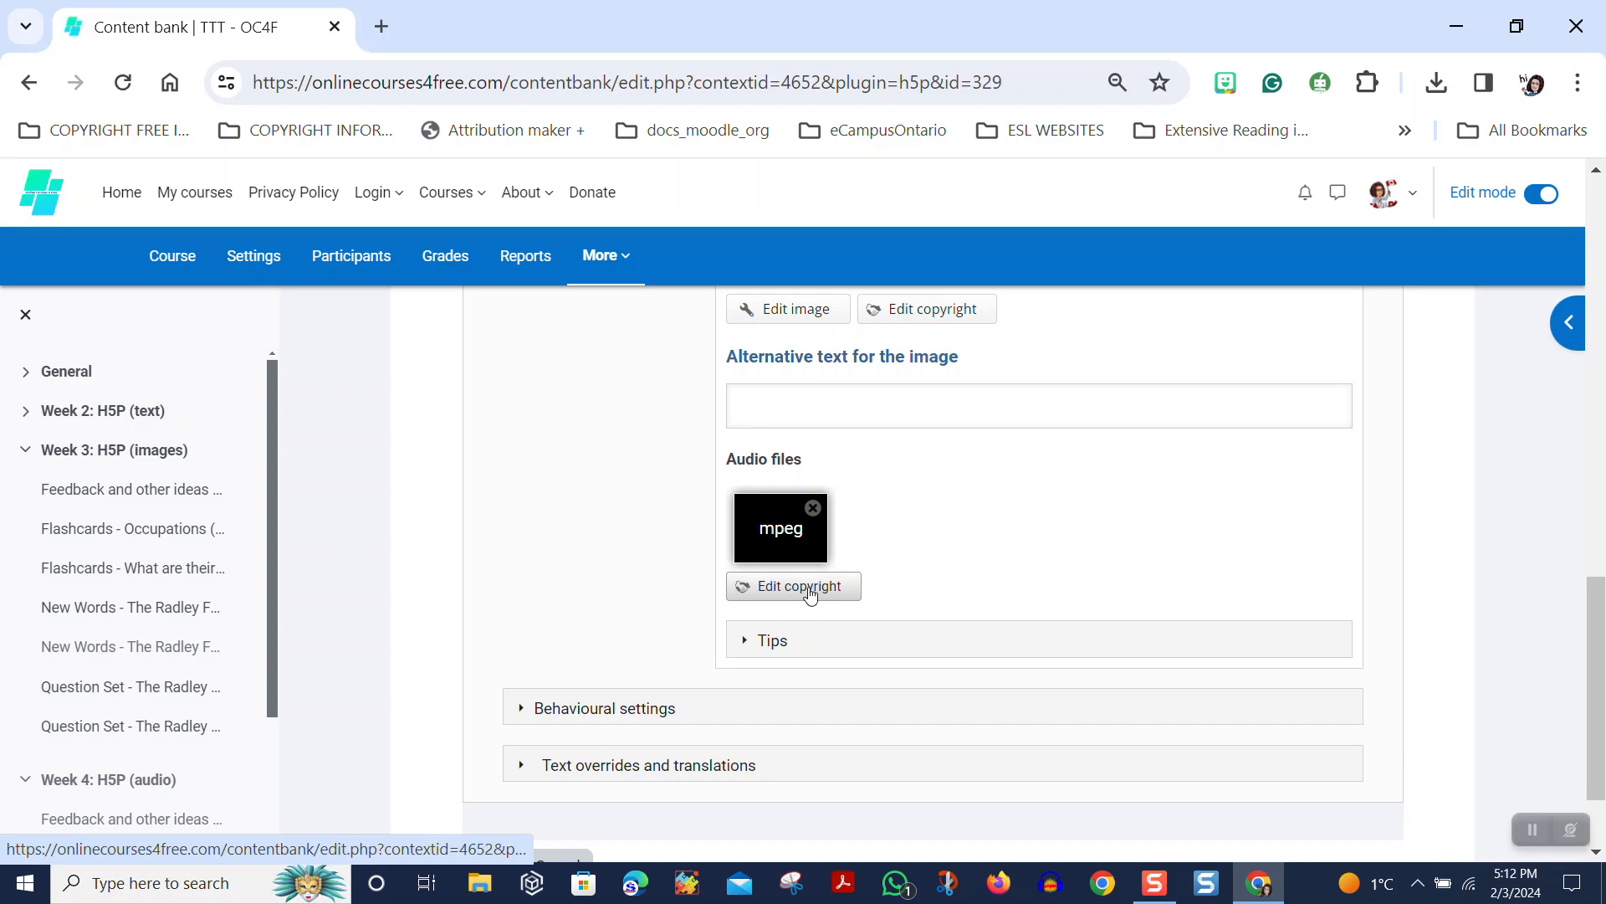
pyautogui.scroll(8, 627, 420)
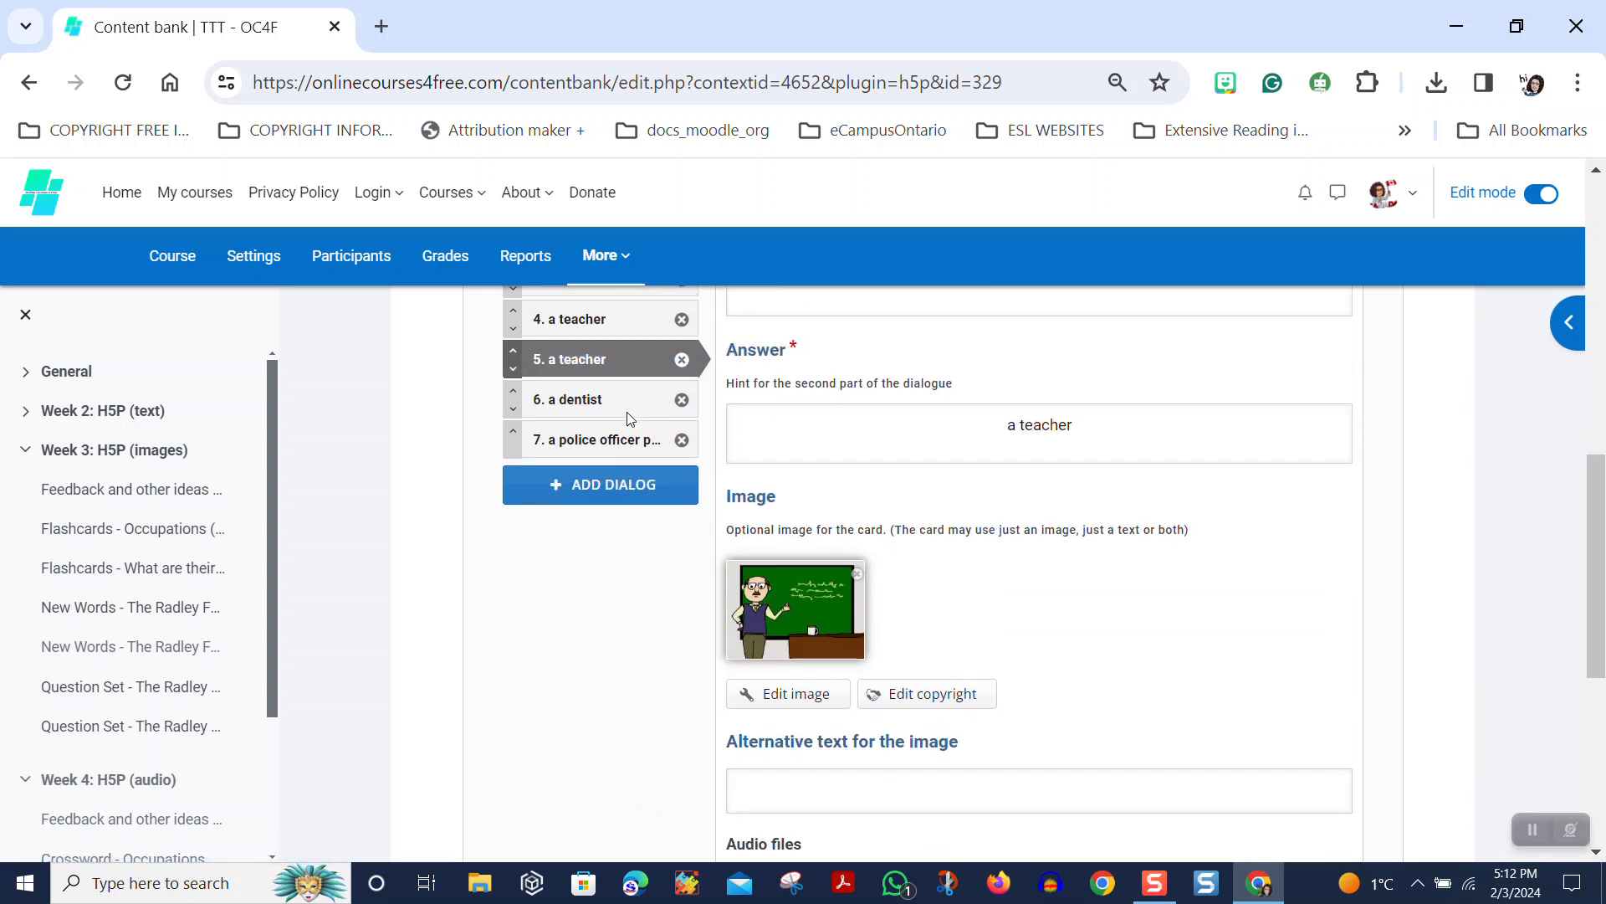
pyautogui.click(582, 536)
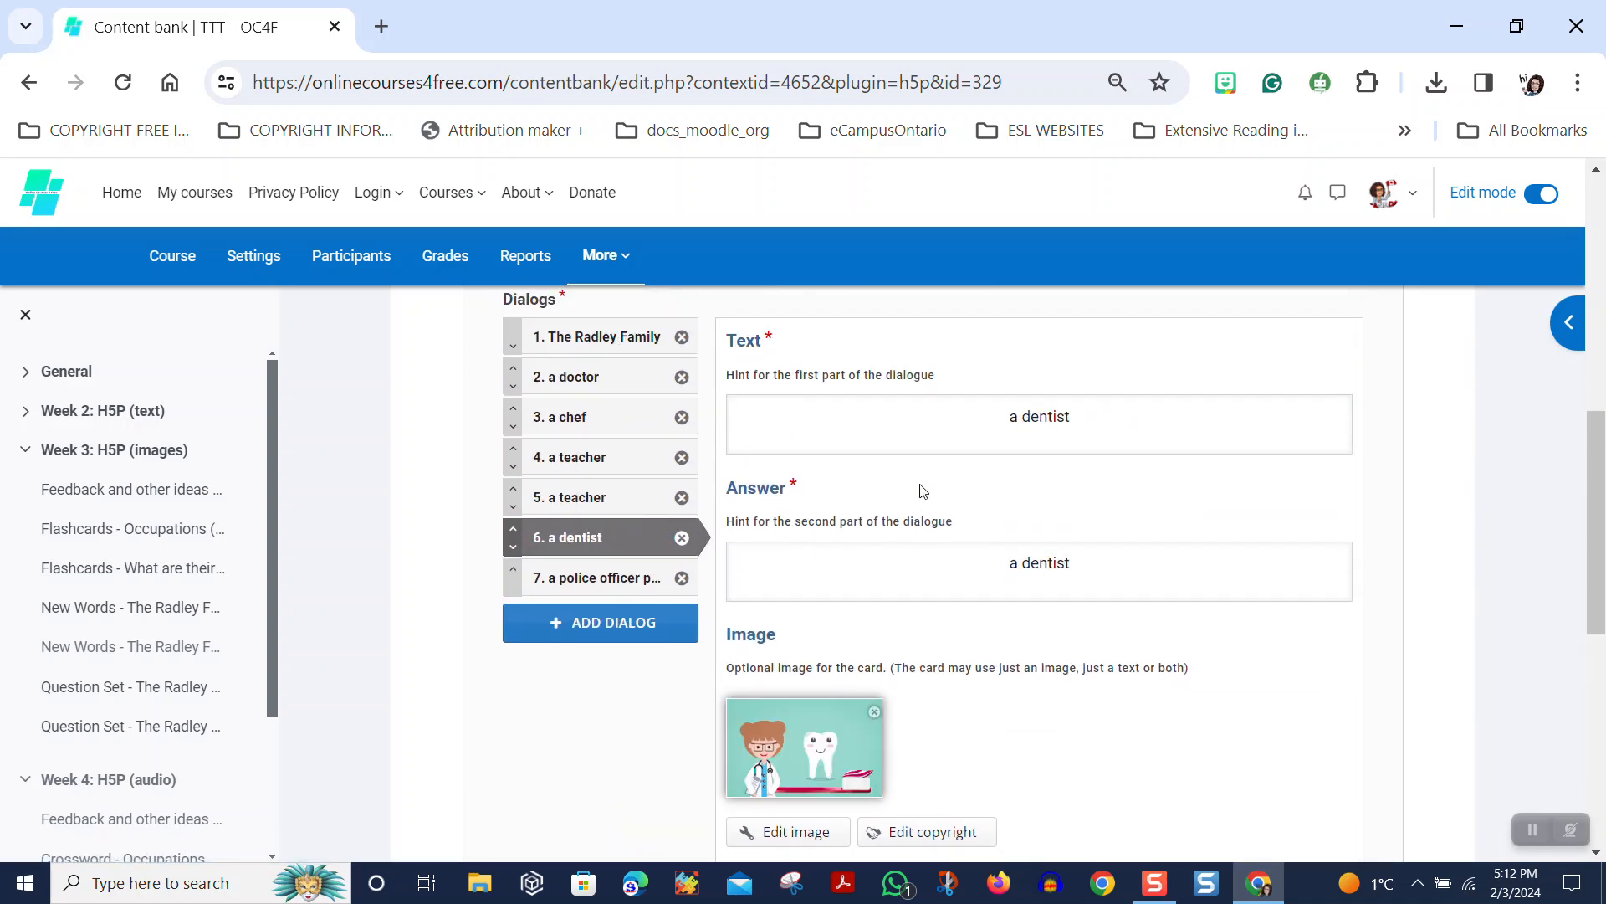
pyautogui.scroll(-2, 932, 438)
pyautogui.scroll(-4, 944, 393)
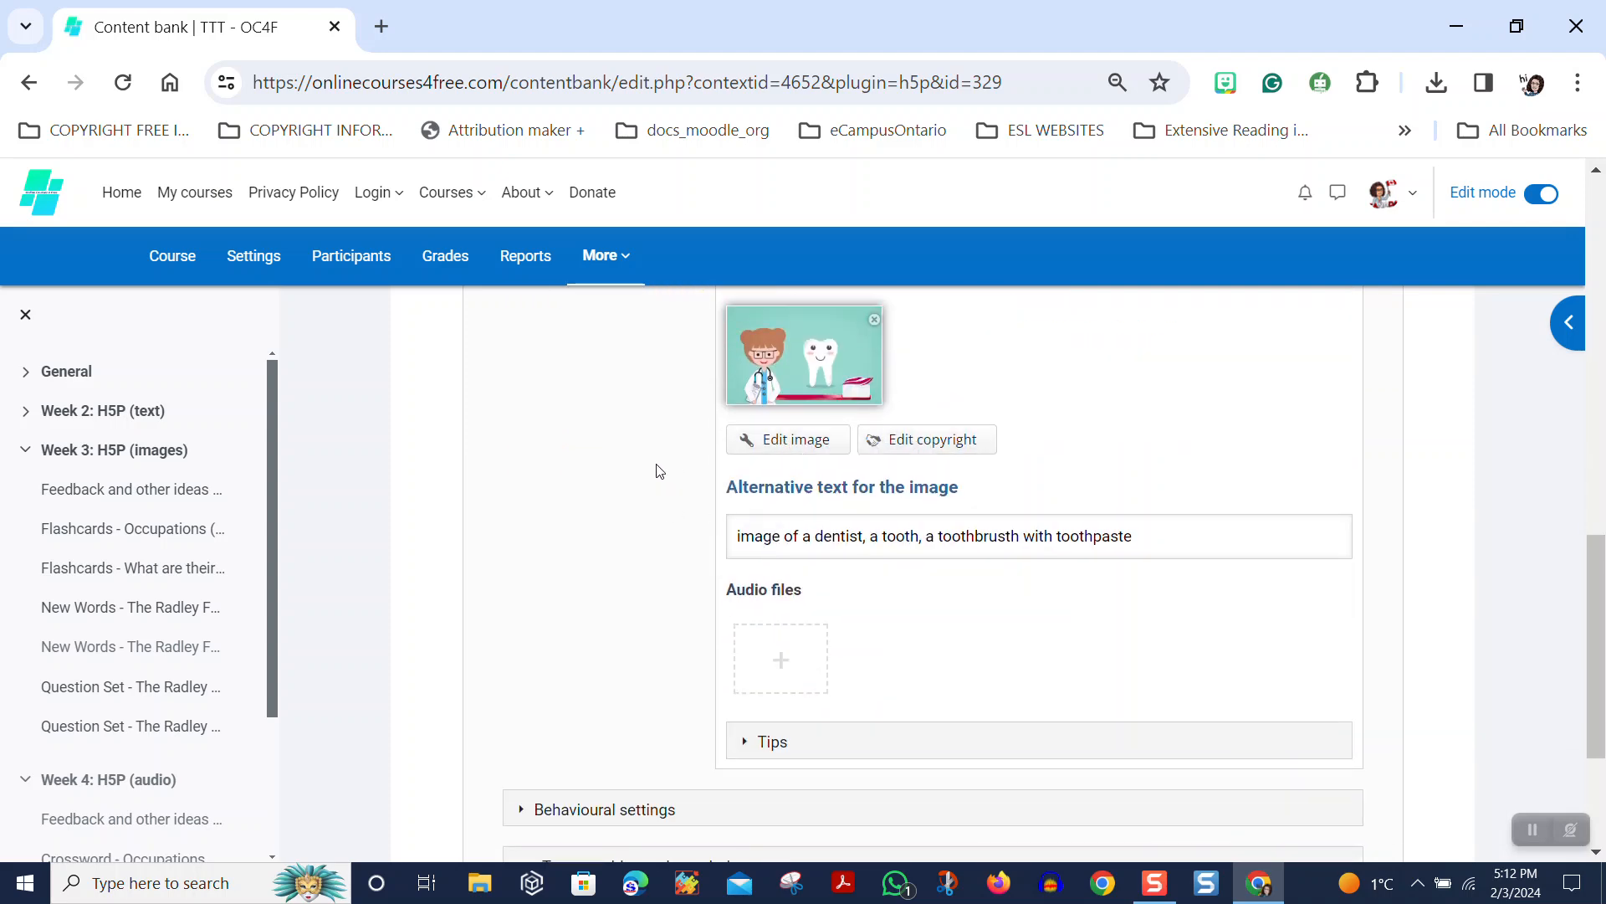
pyautogui.scroll(4, 661, 469)
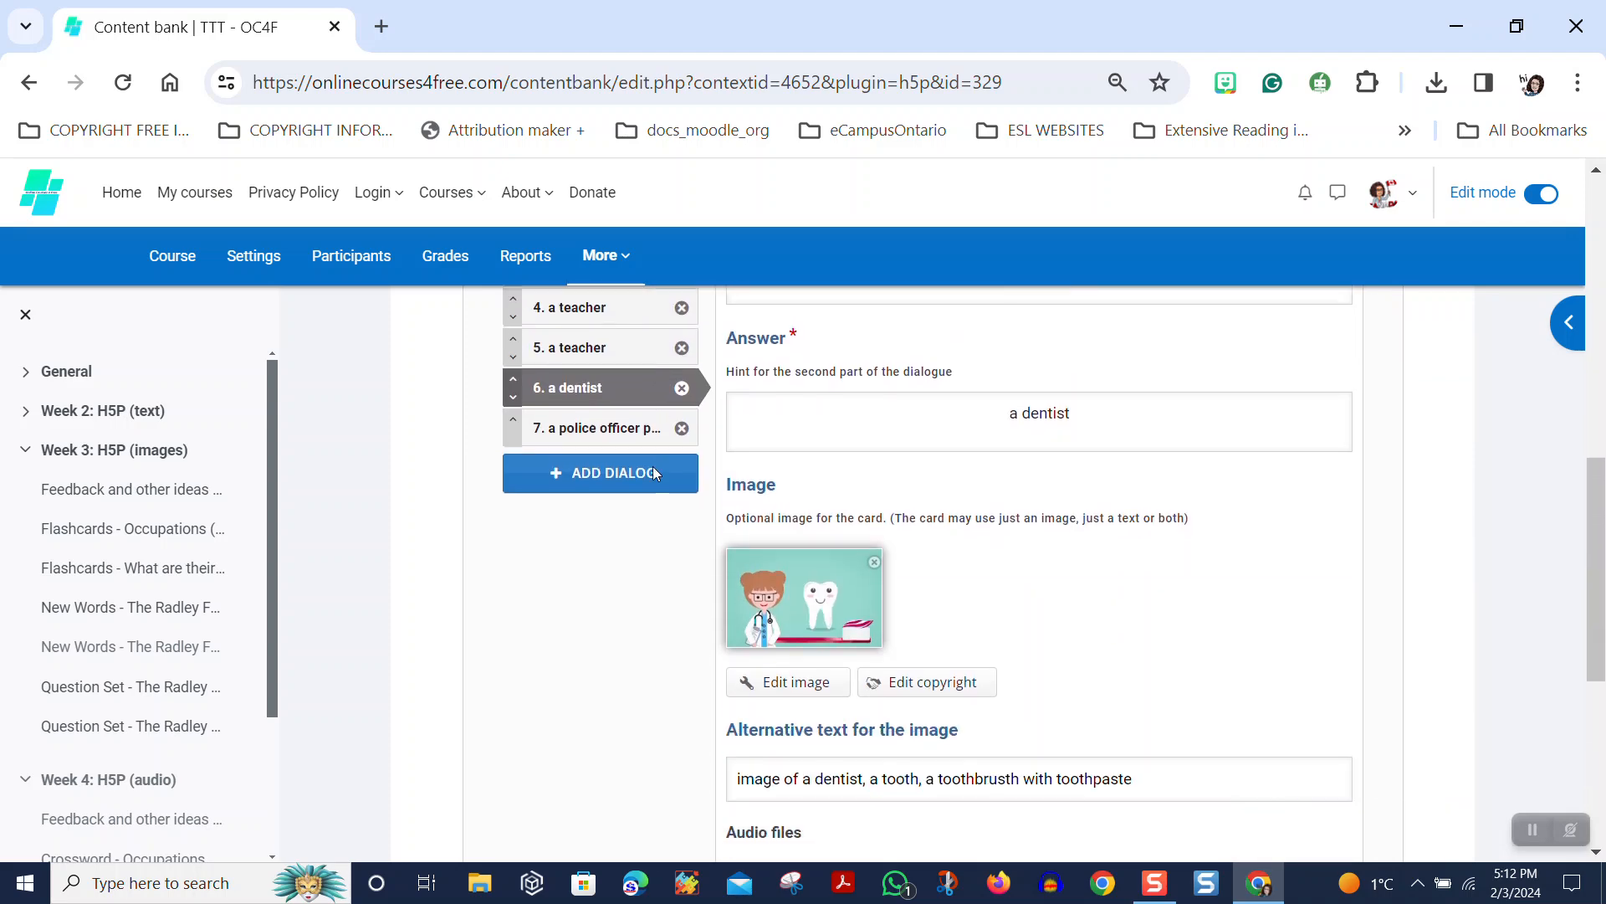
pyautogui.scroll(-4, 652, 465)
pyautogui.click(774, 660)
pyautogui.click(819, 757)
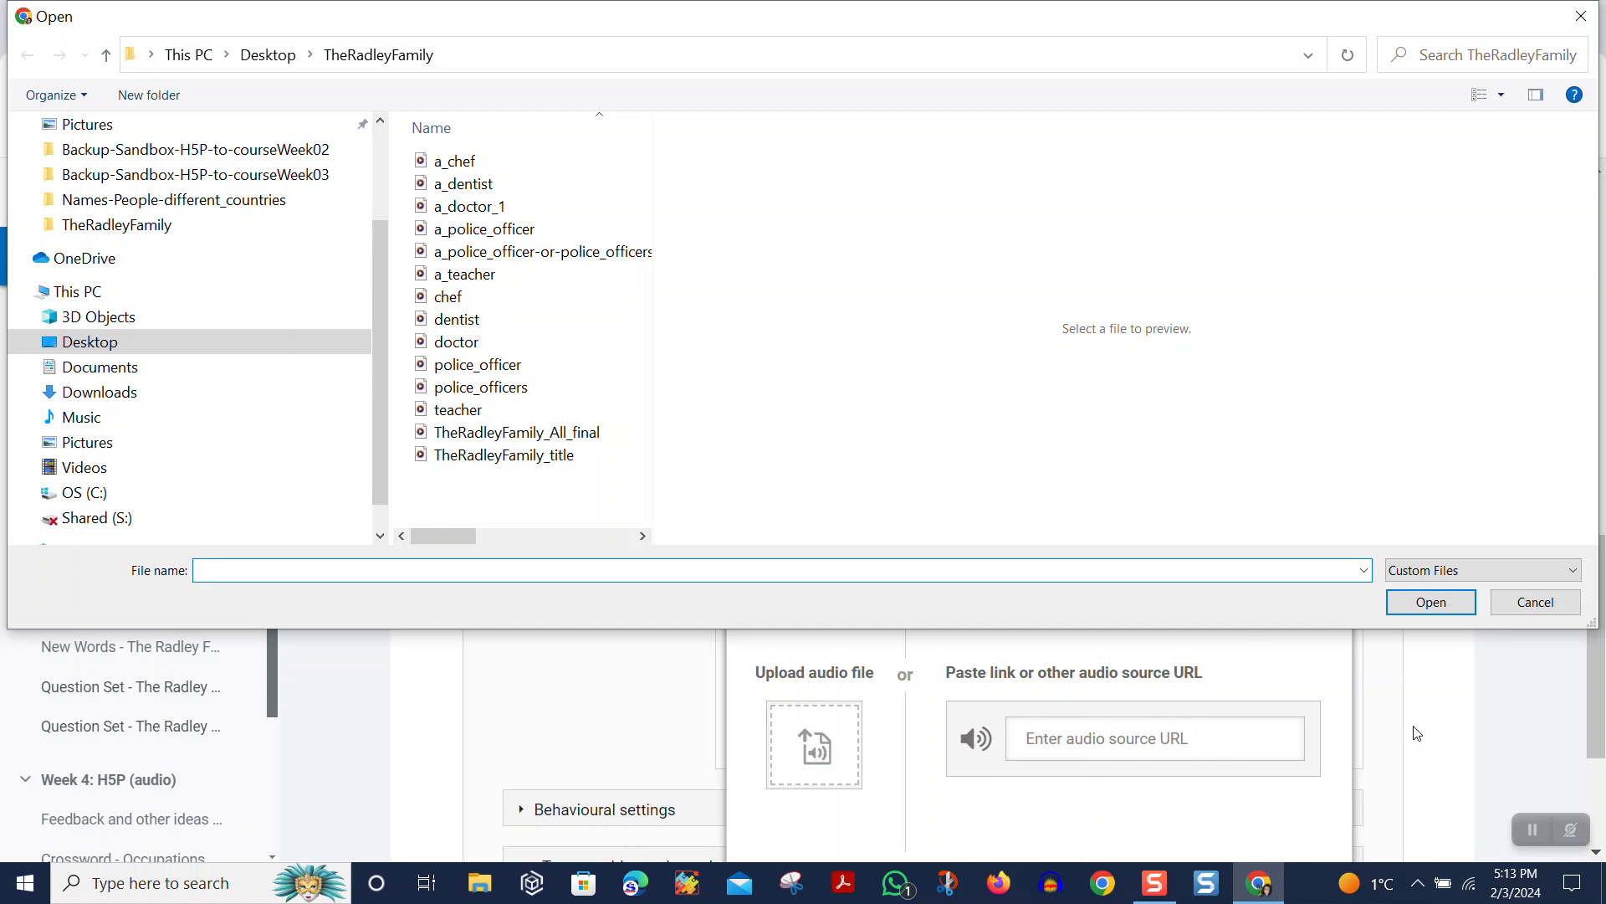
pyautogui.scroll(6, 1445, 657)
pyautogui.scroll(-3, 1450, 651)
pyautogui.scroll(4, 1450, 651)
pyautogui.scroll(-6, 1451, 653)
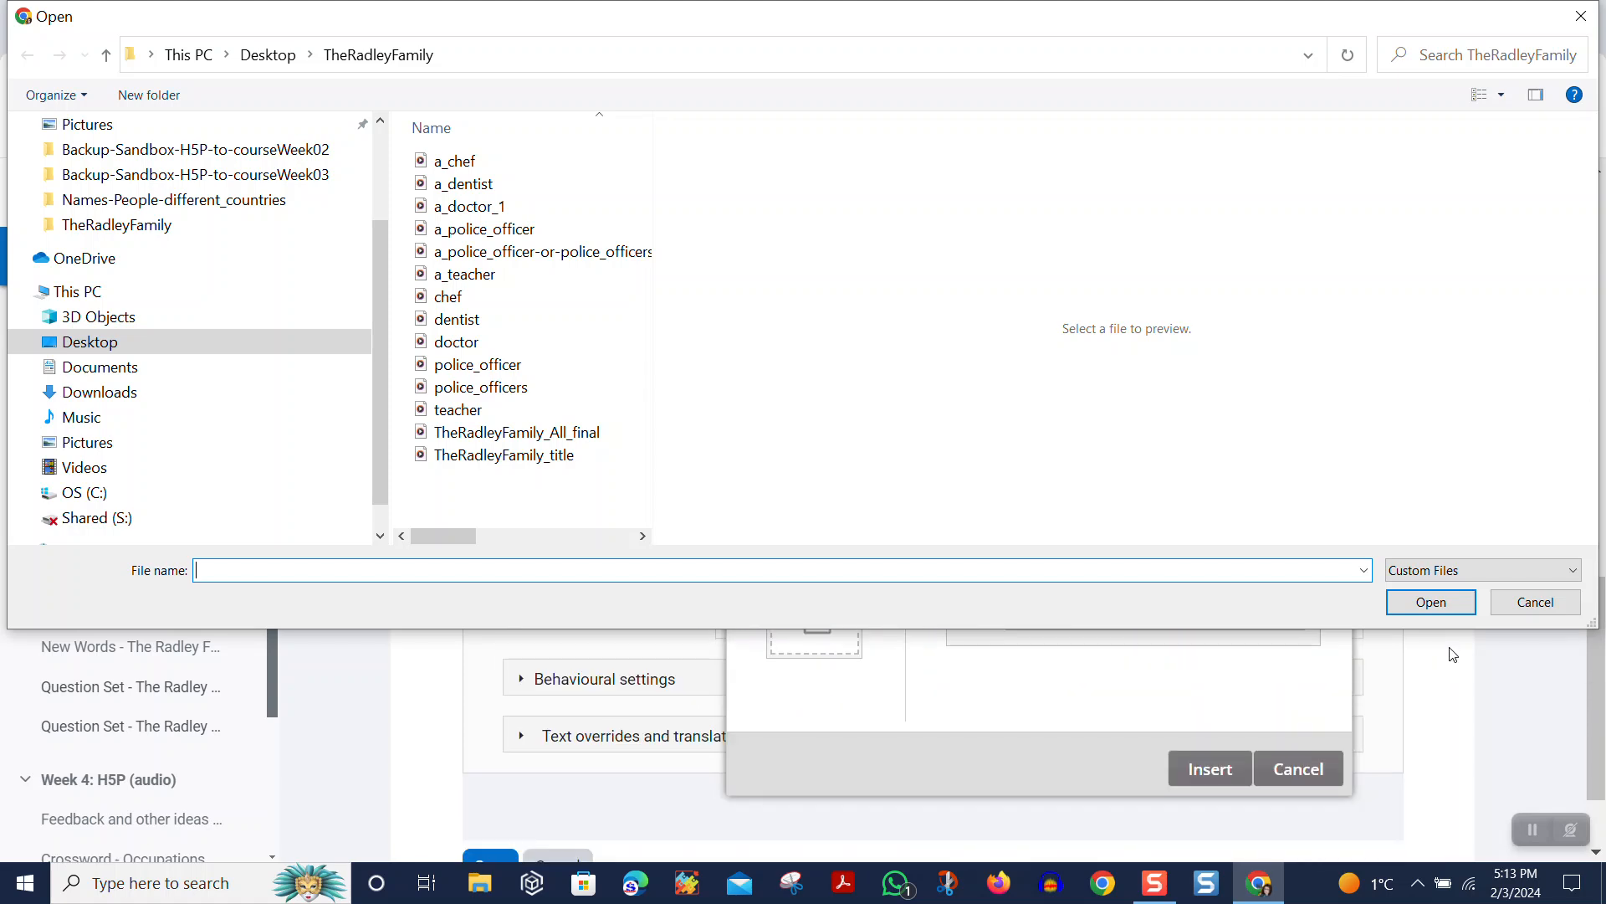
pyautogui.scroll(5, 1454, 655)
pyautogui.scroll(-3, 1454, 657)
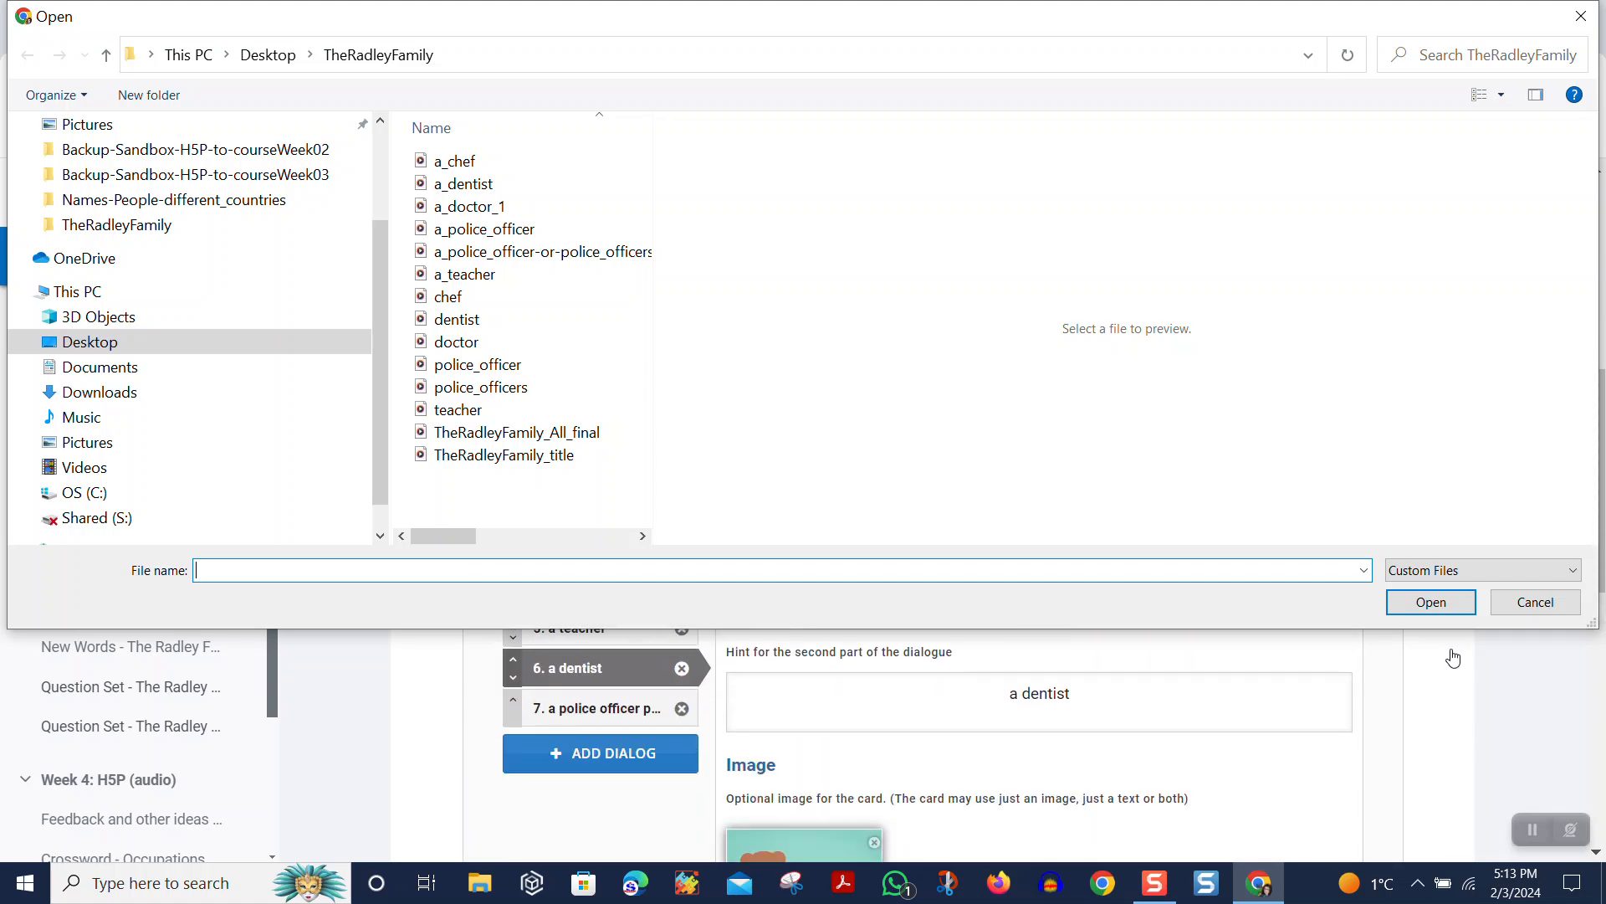
pyautogui.scroll(-5, 1454, 658)
pyautogui.scroll(4, 1454, 659)
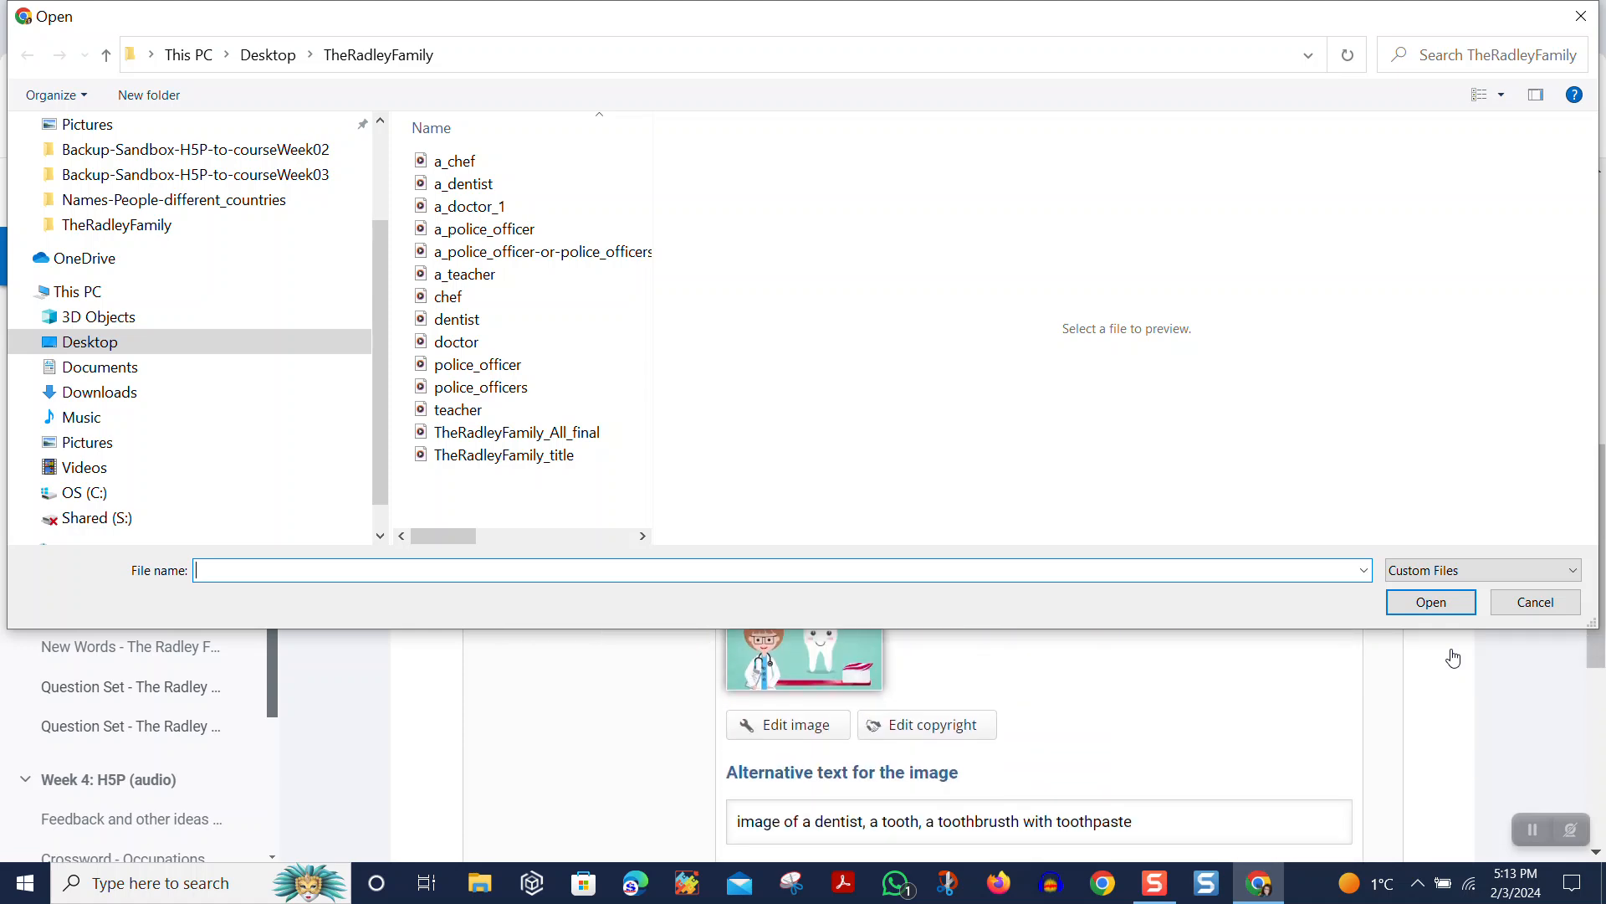
pyautogui.scroll(-2, 1453, 658)
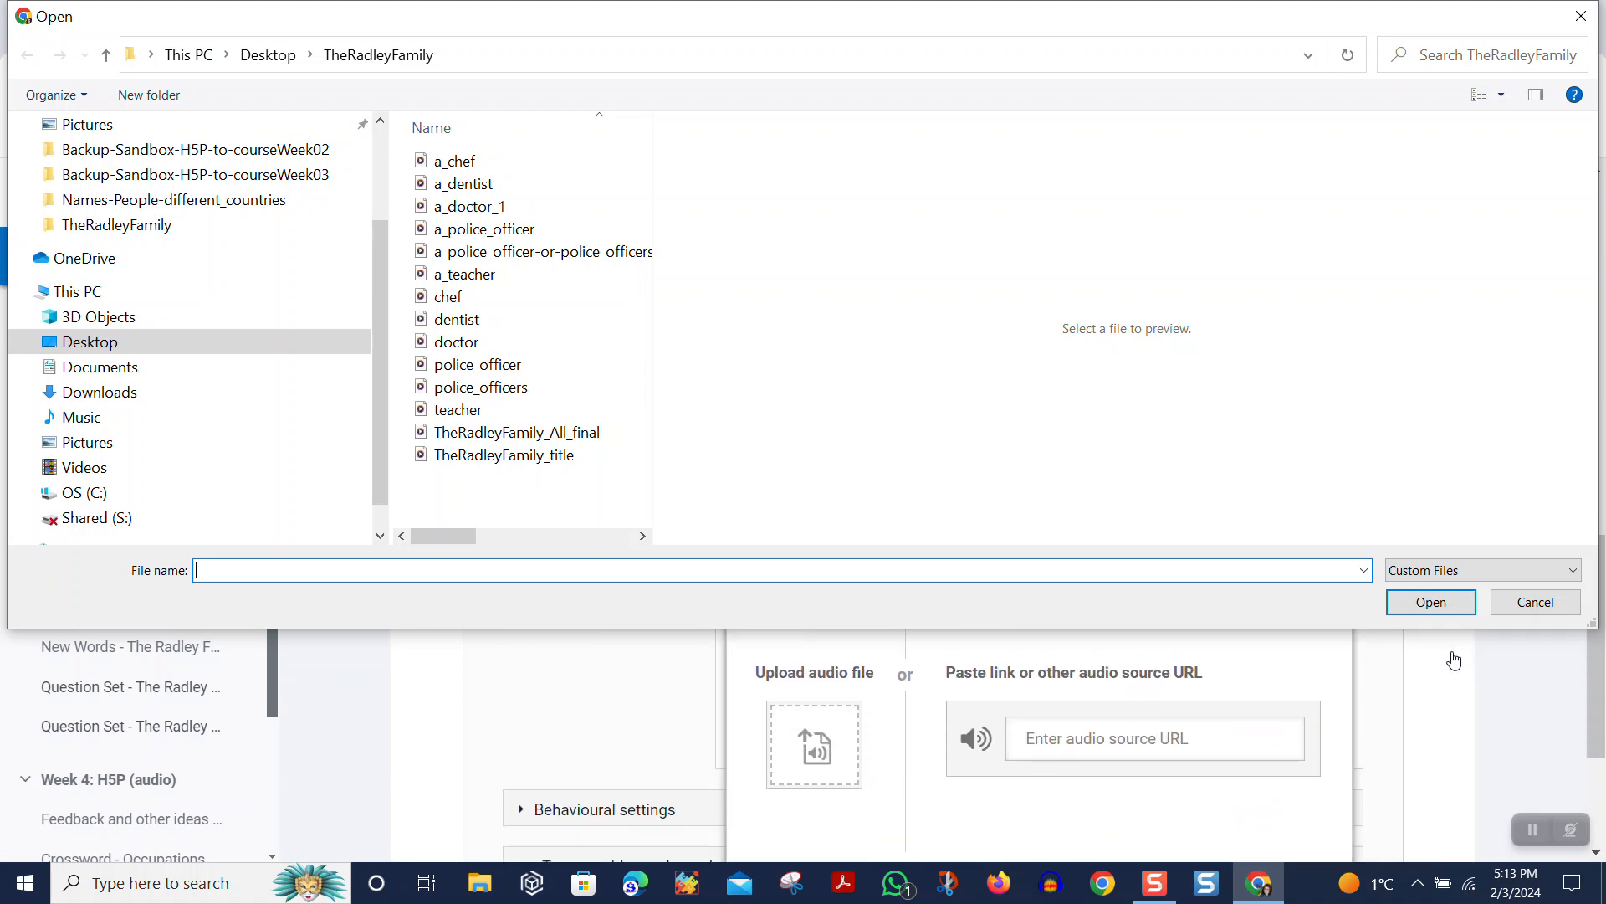
# Choose the audio file a_dentist and upload it to the sixth dialog card.
pyautogui.doubleClick(456, 184)
pyautogui.scroll(-3, 986, 619)
pyautogui.scroll(7, 636, 554)
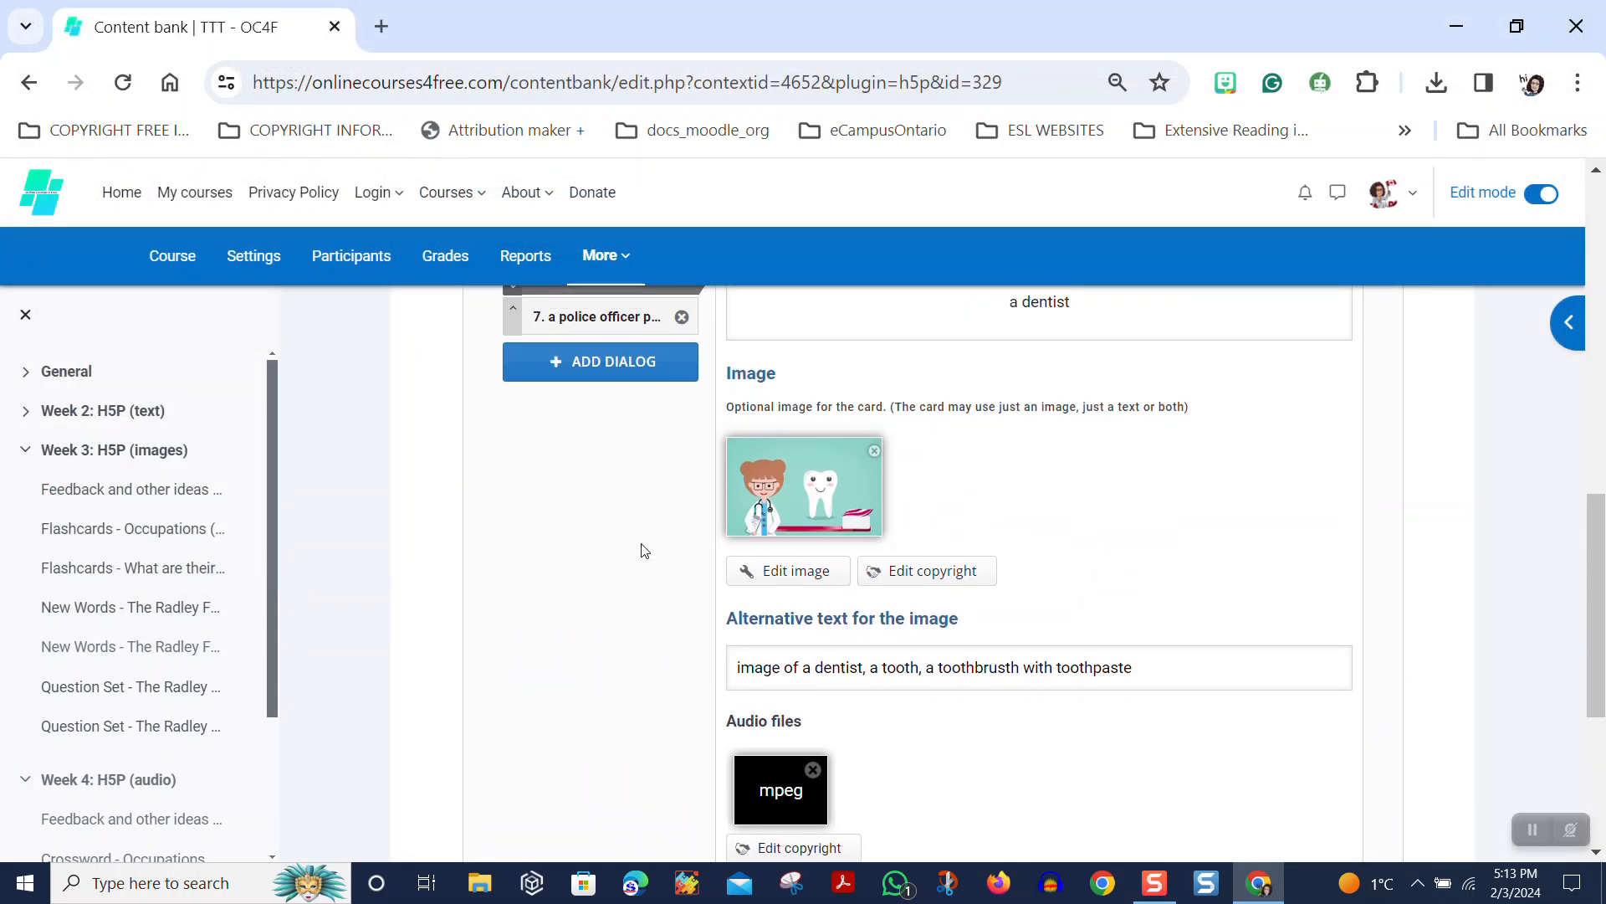
# Upload the audio file a_police_officer-or-police_officers to the seventh dialog card, "a police officer / police officers", and save the dialog cards.
pyautogui.click(606, 576)
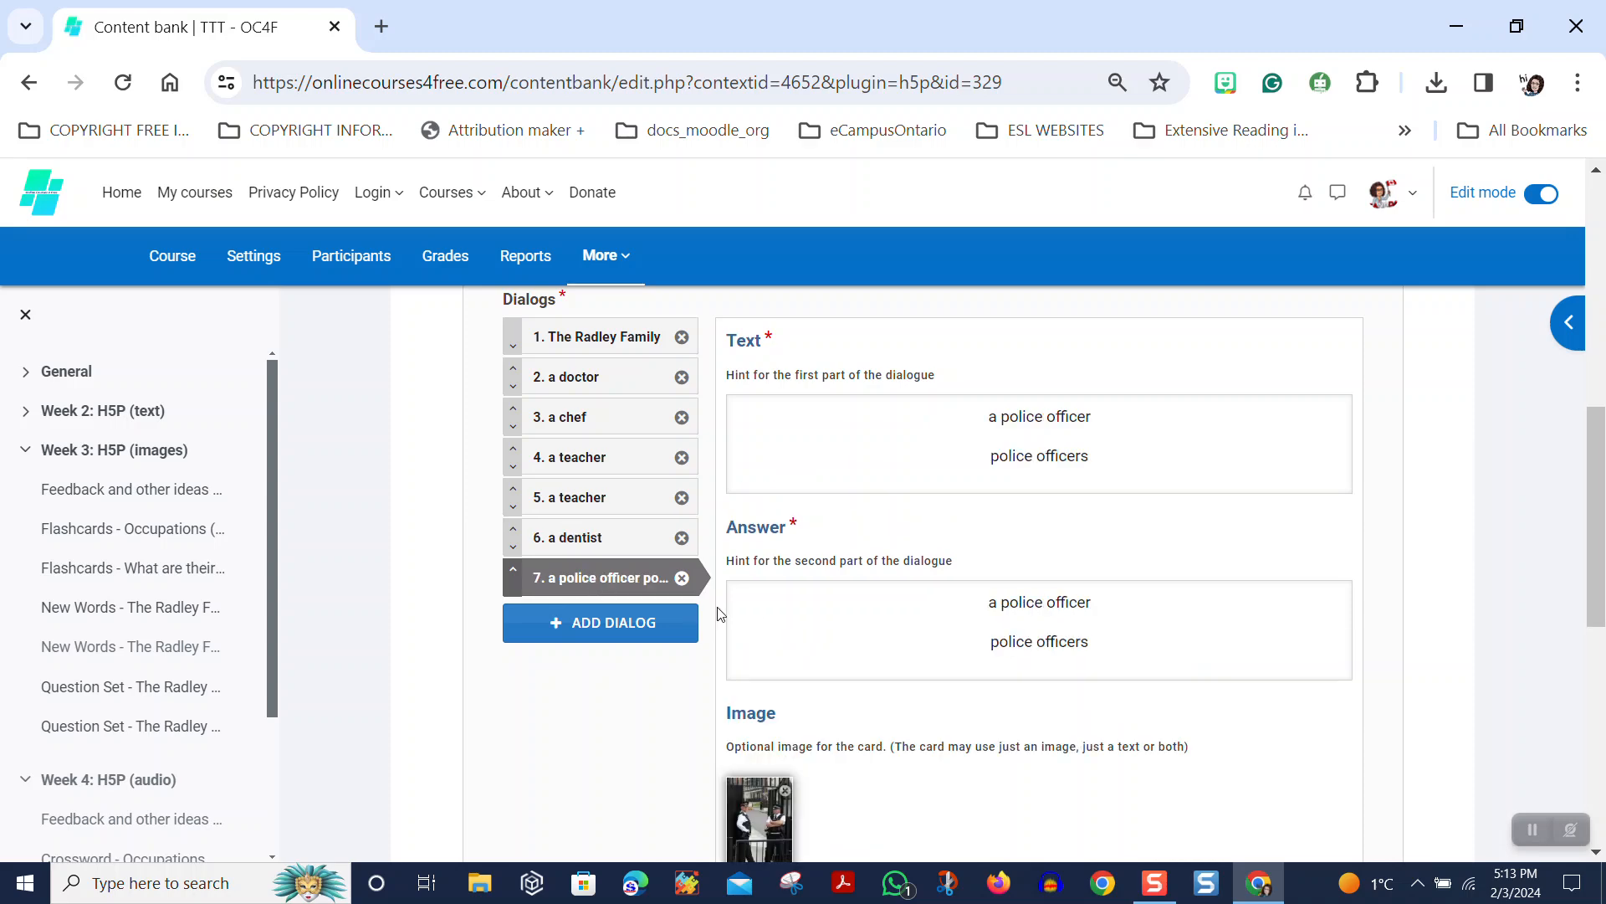
pyautogui.scroll(-4, 1079, 619)
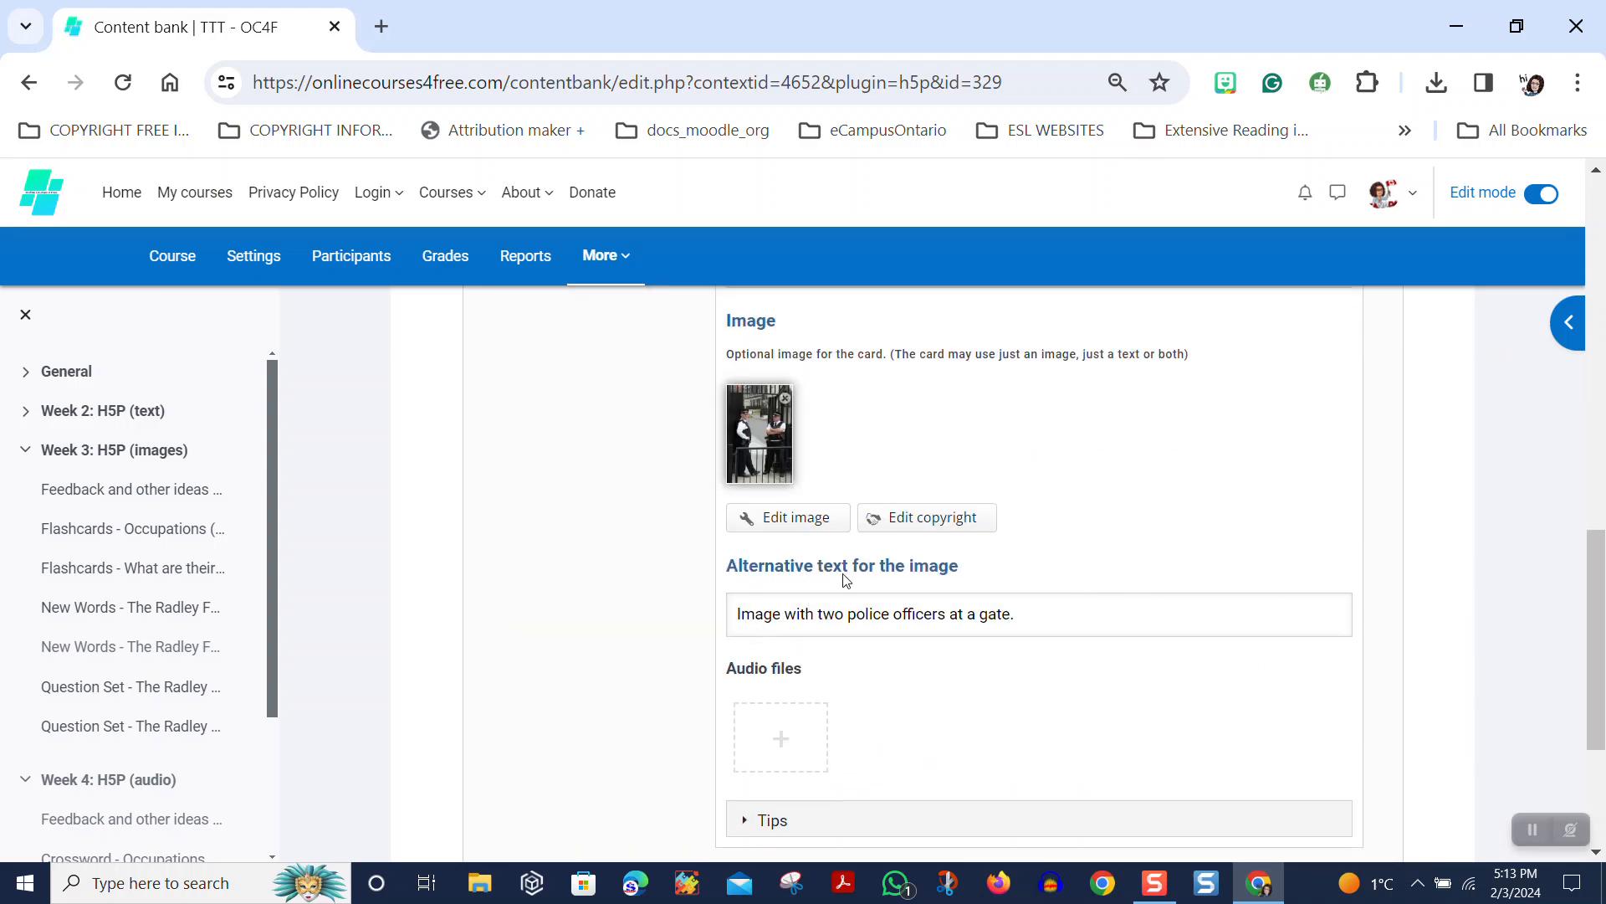
pyautogui.scroll(2, 846, 581)
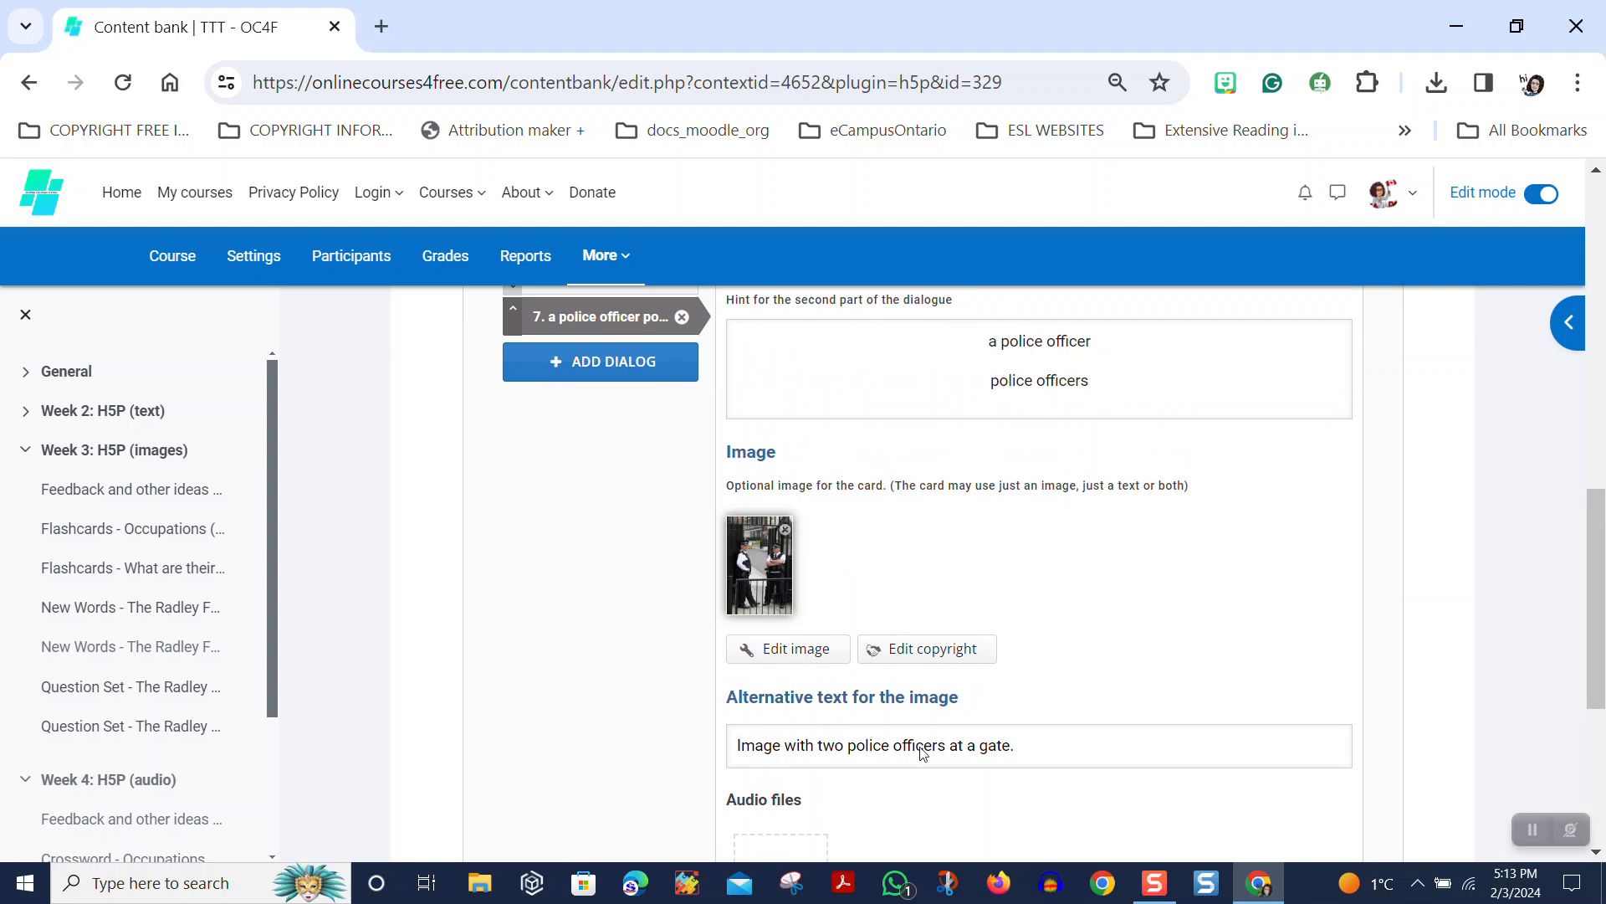
pyautogui.scroll(-5, 926, 792)
pyautogui.click(764, 505)
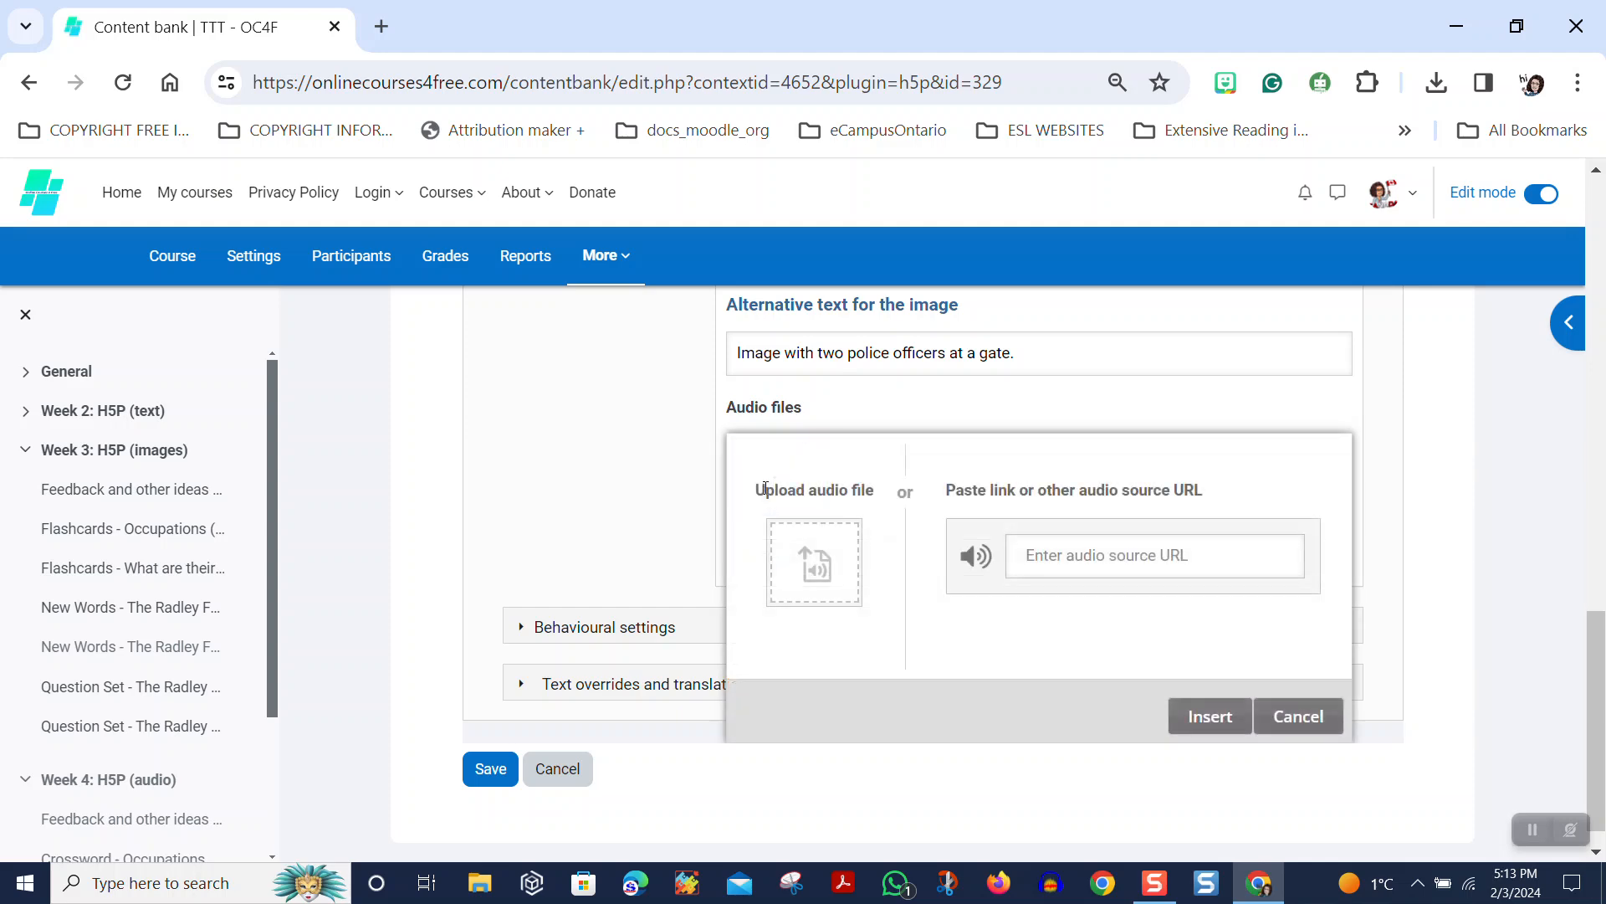
pyautogui.click(807, 561)
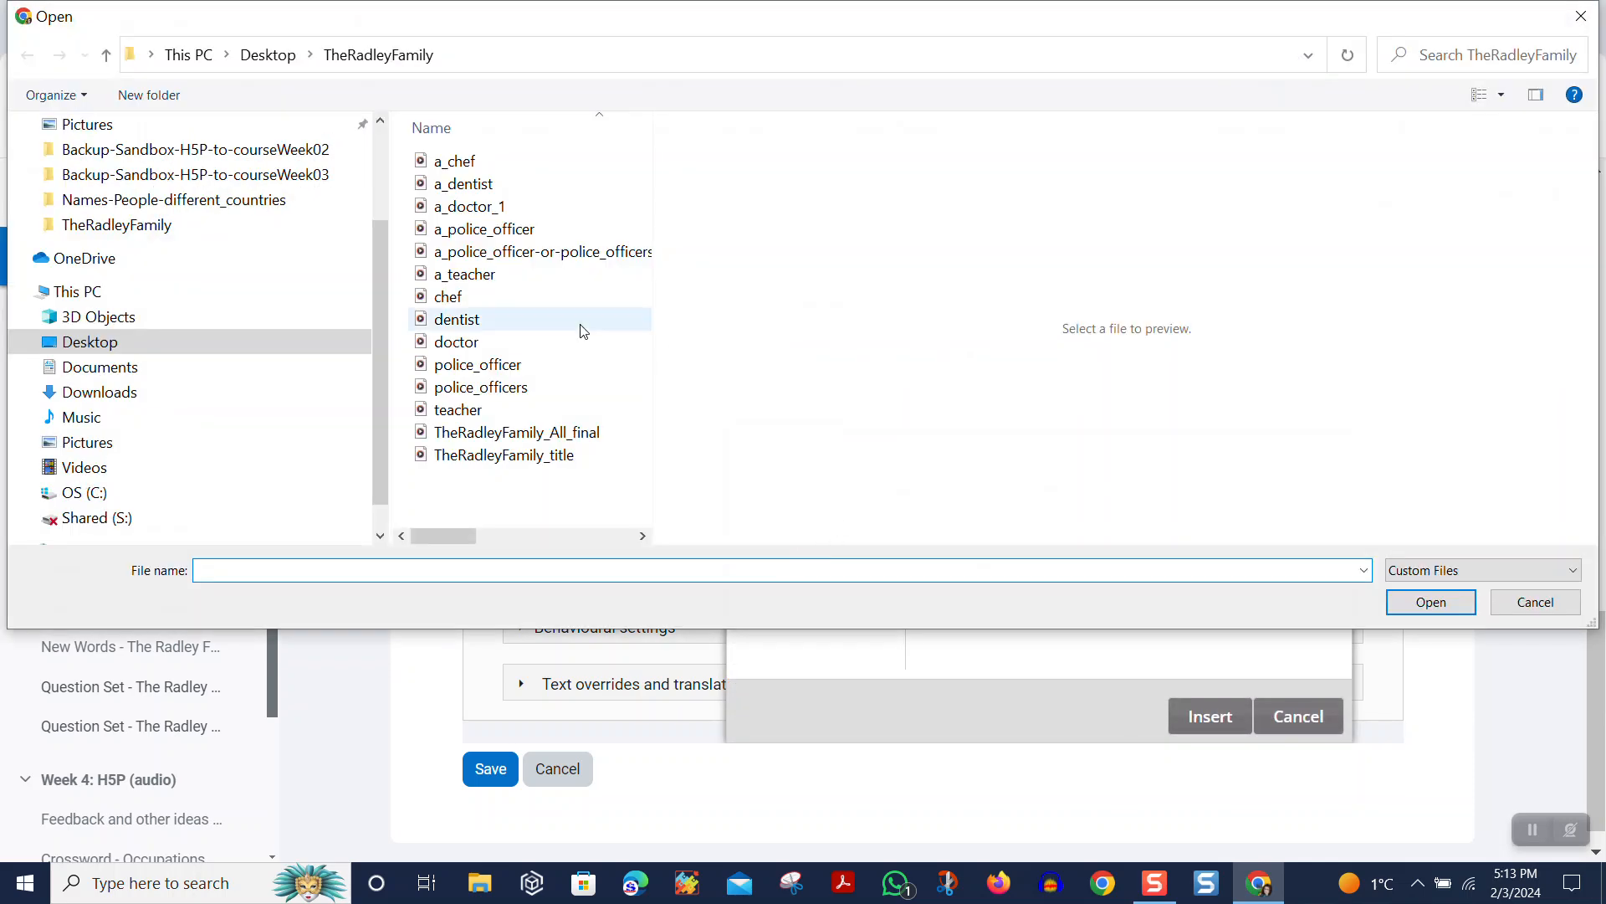
pyautogui.doubleClick(451, 260)
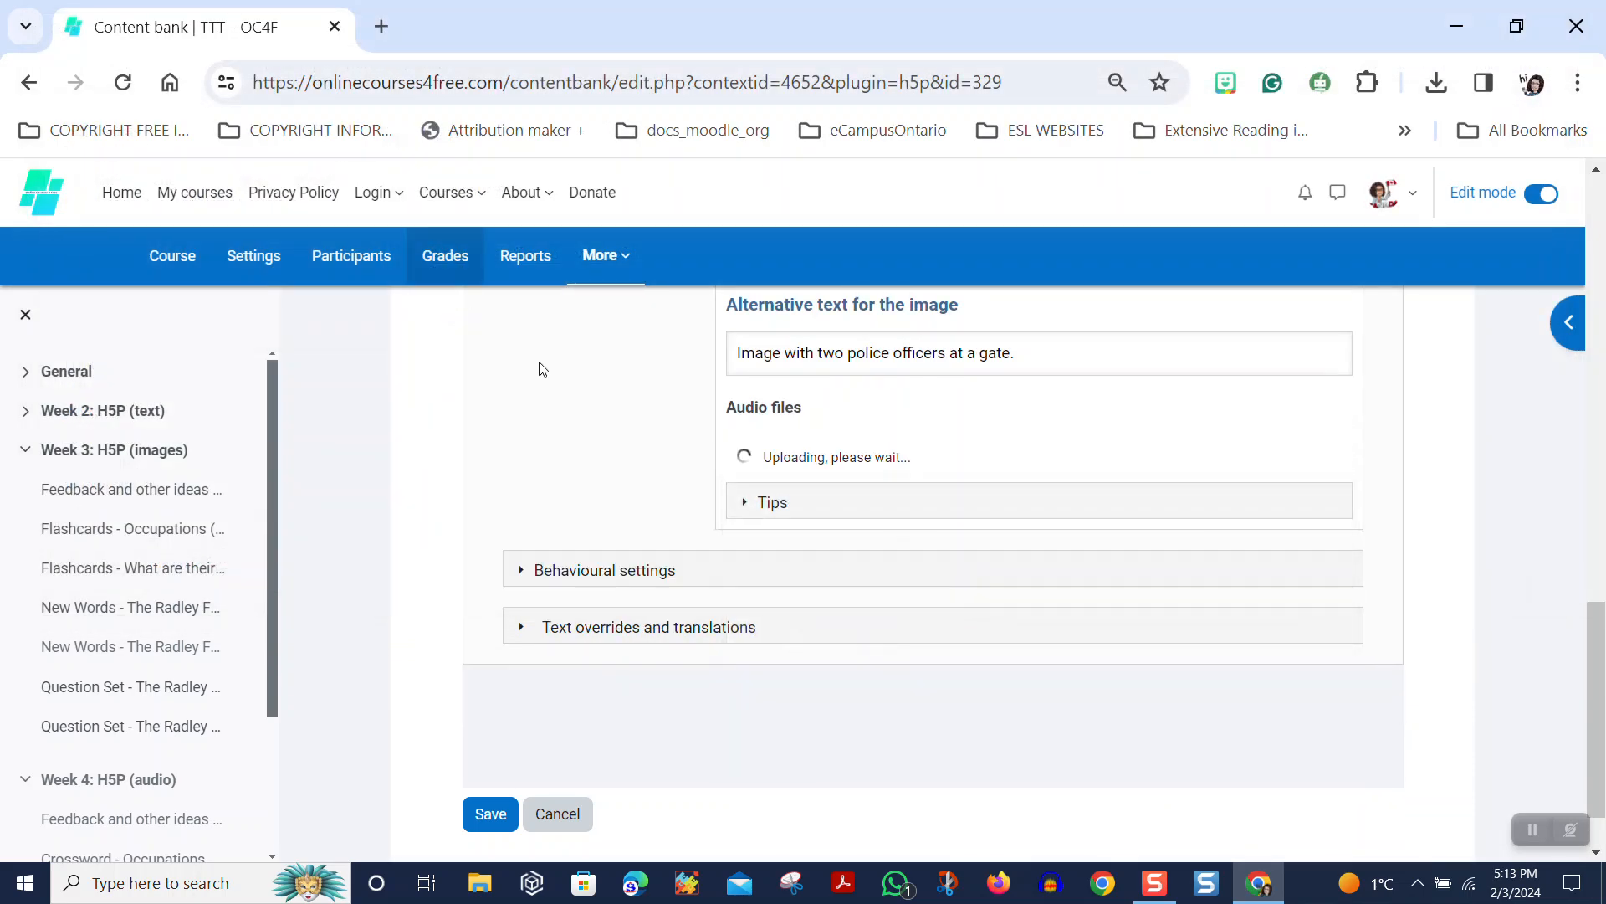
pyautogui.scroll(-1, 498, 495)
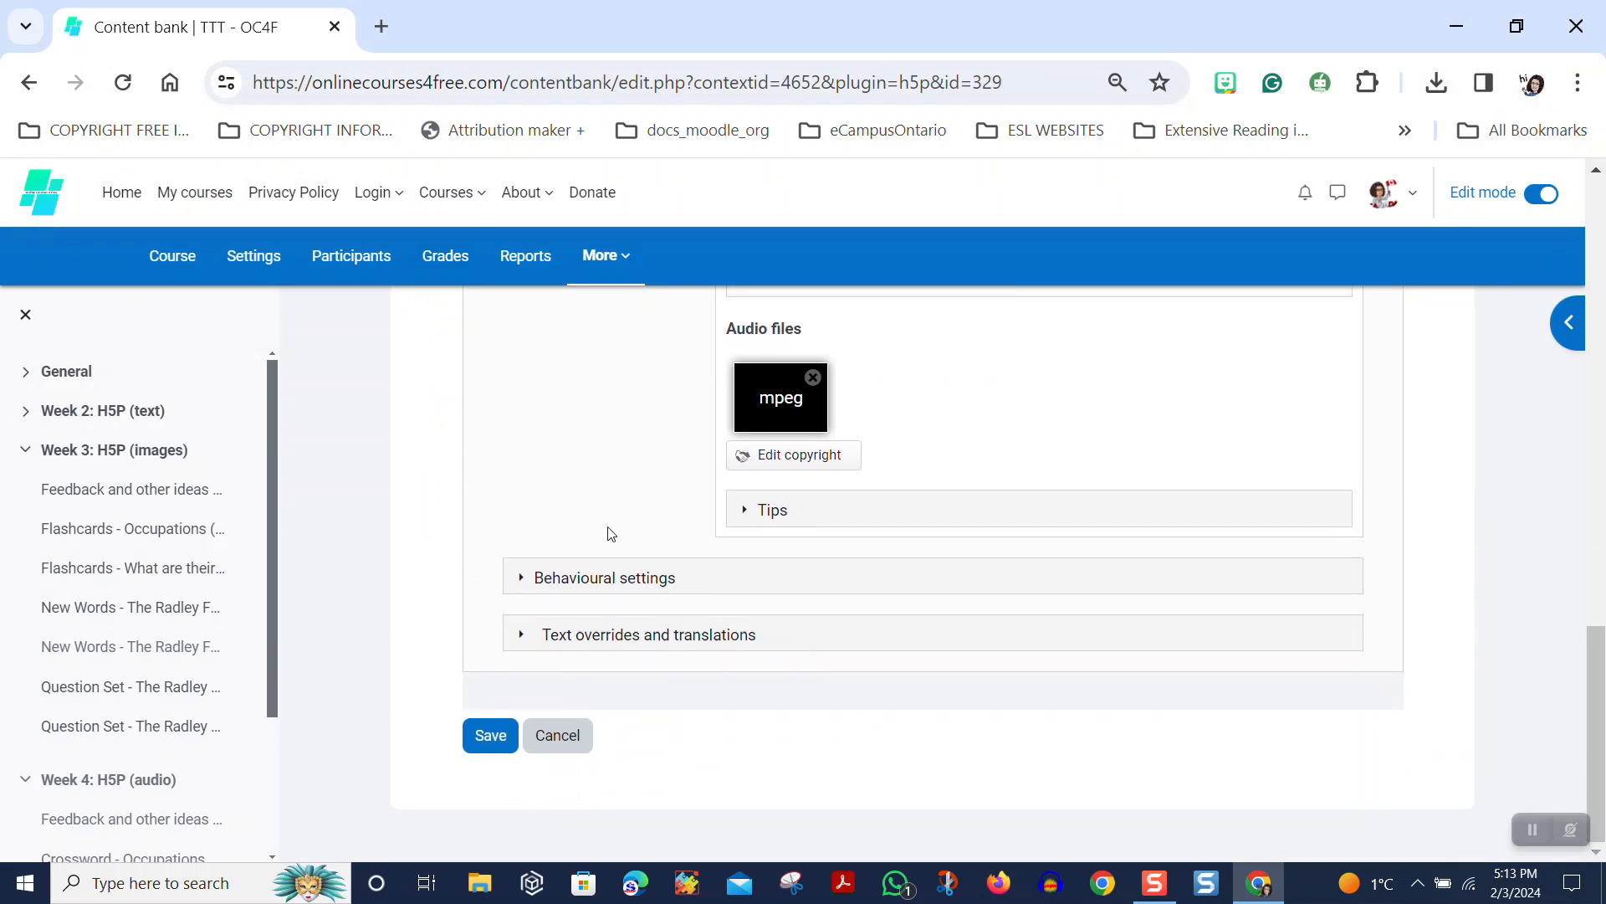
pyautogui.click(491, 736)
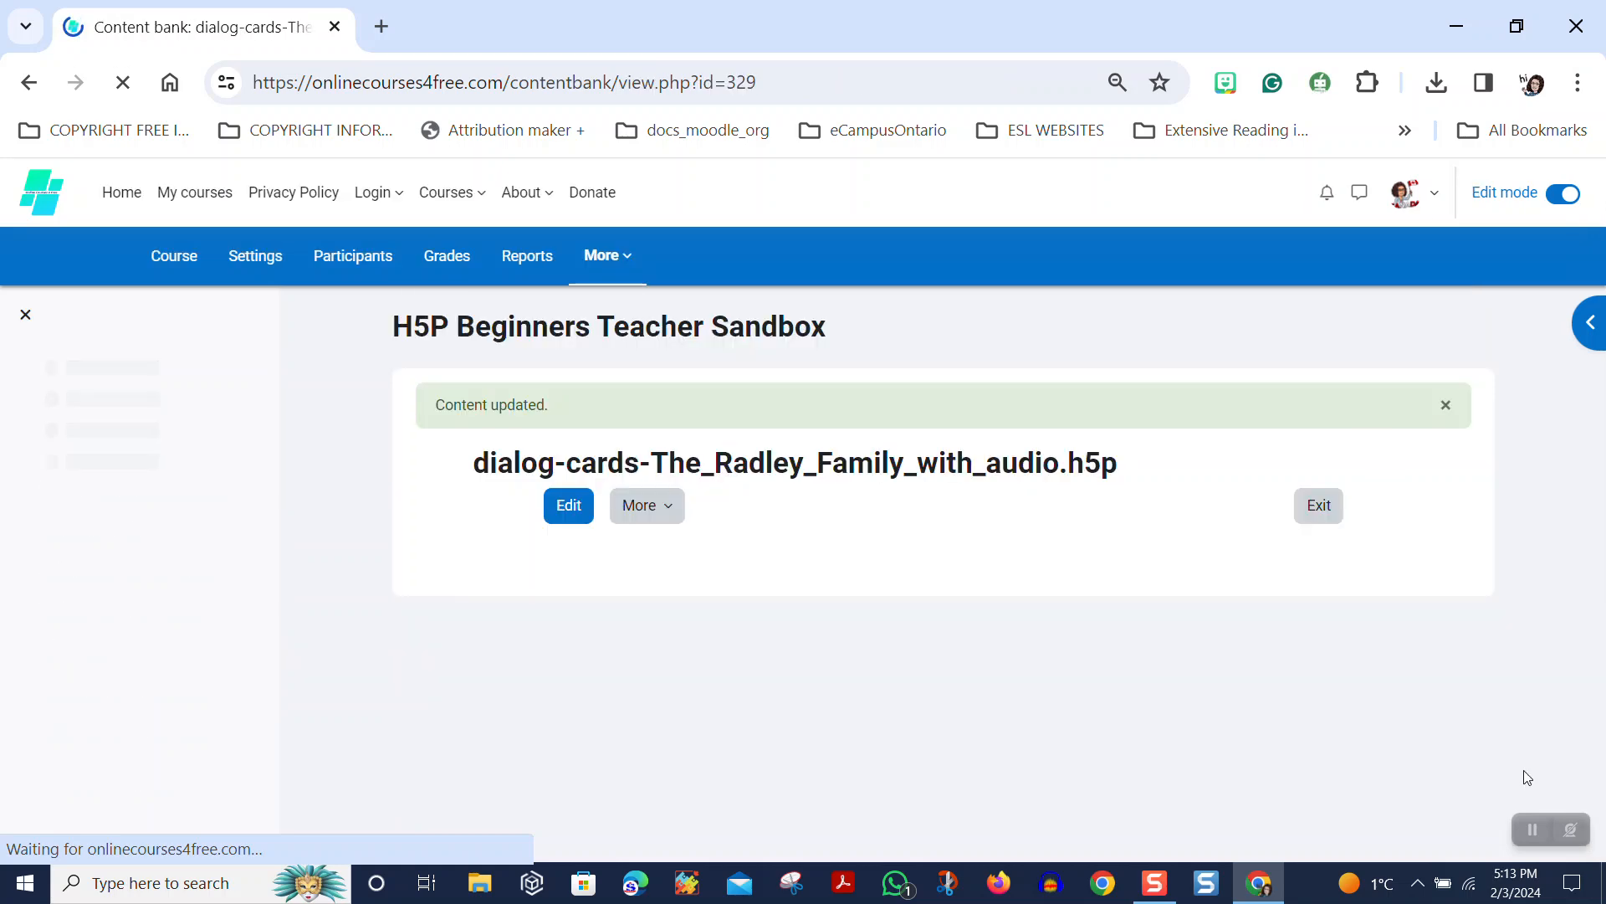
# Look over the saved dialog cards, play the audio of the doctor card, and advance to the chef card.
pyautogui.scroll(-3, 1527, 711)
pyautogui.scroll(-2, 1527, 711)
pyautogui.scroll(3, 1527, 713)
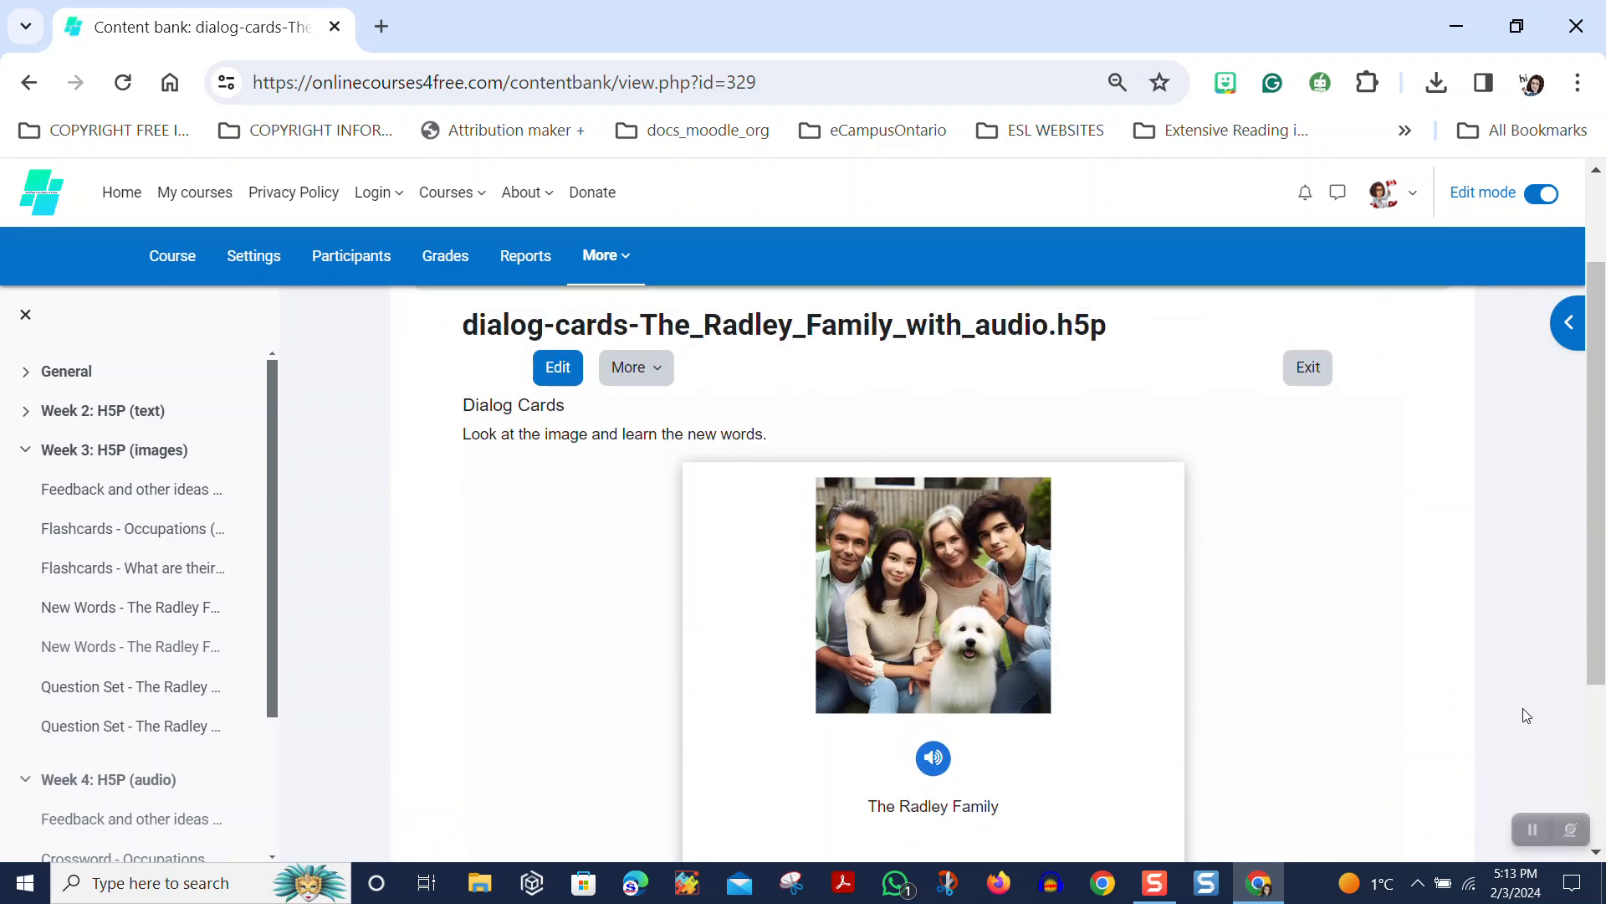
pyautogui.scroll(-3, 1526, 716)
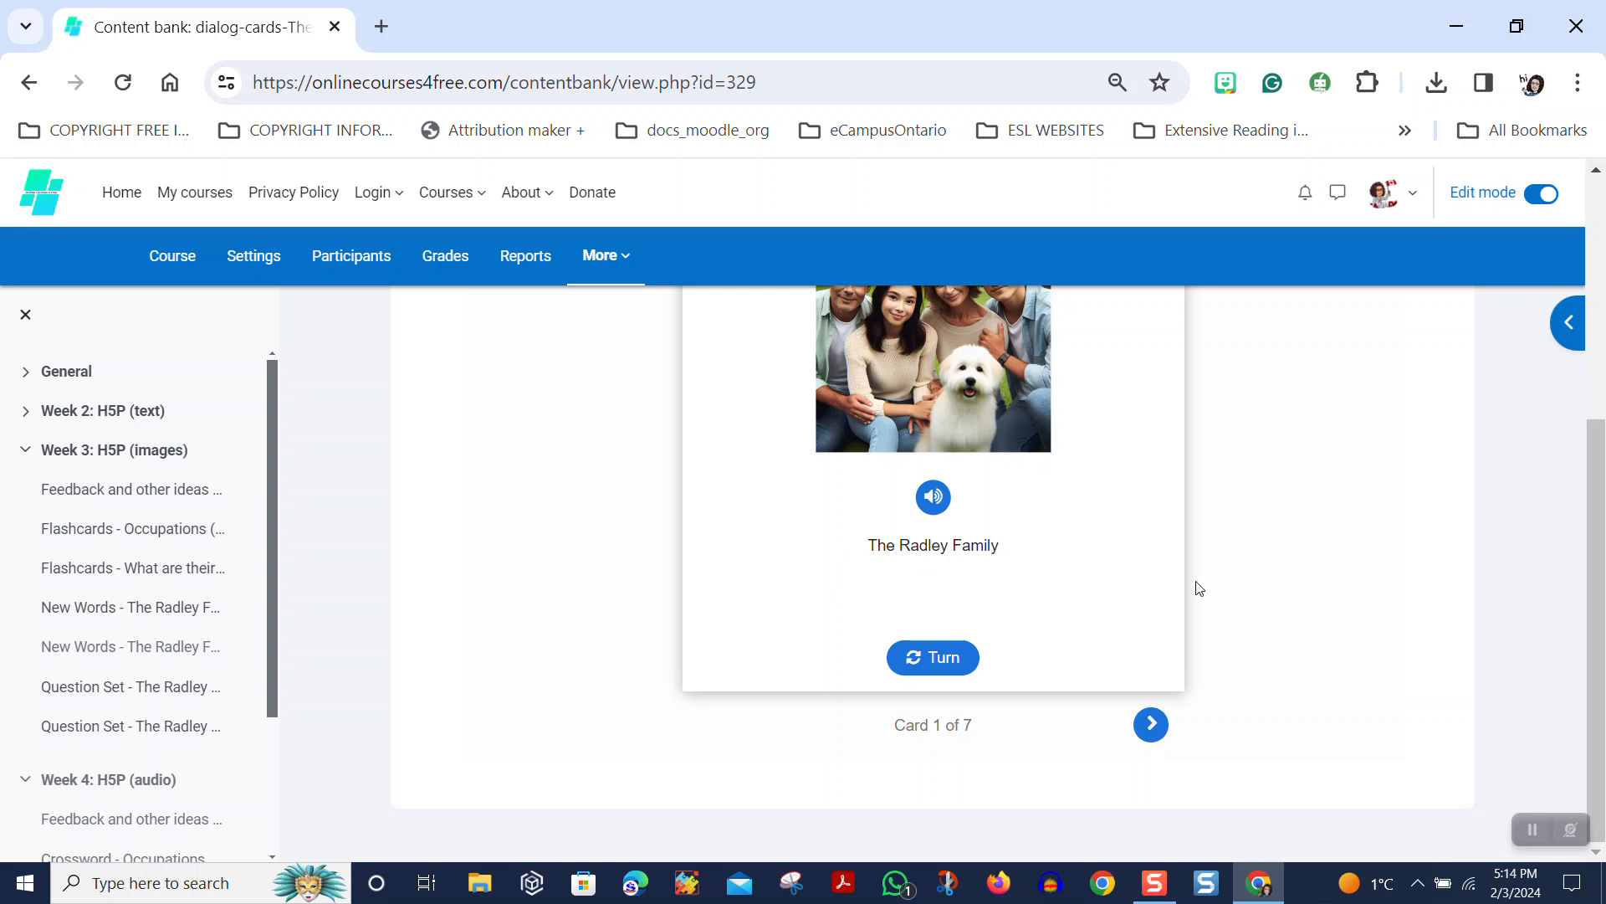
pyautogui.click(1152, 724)
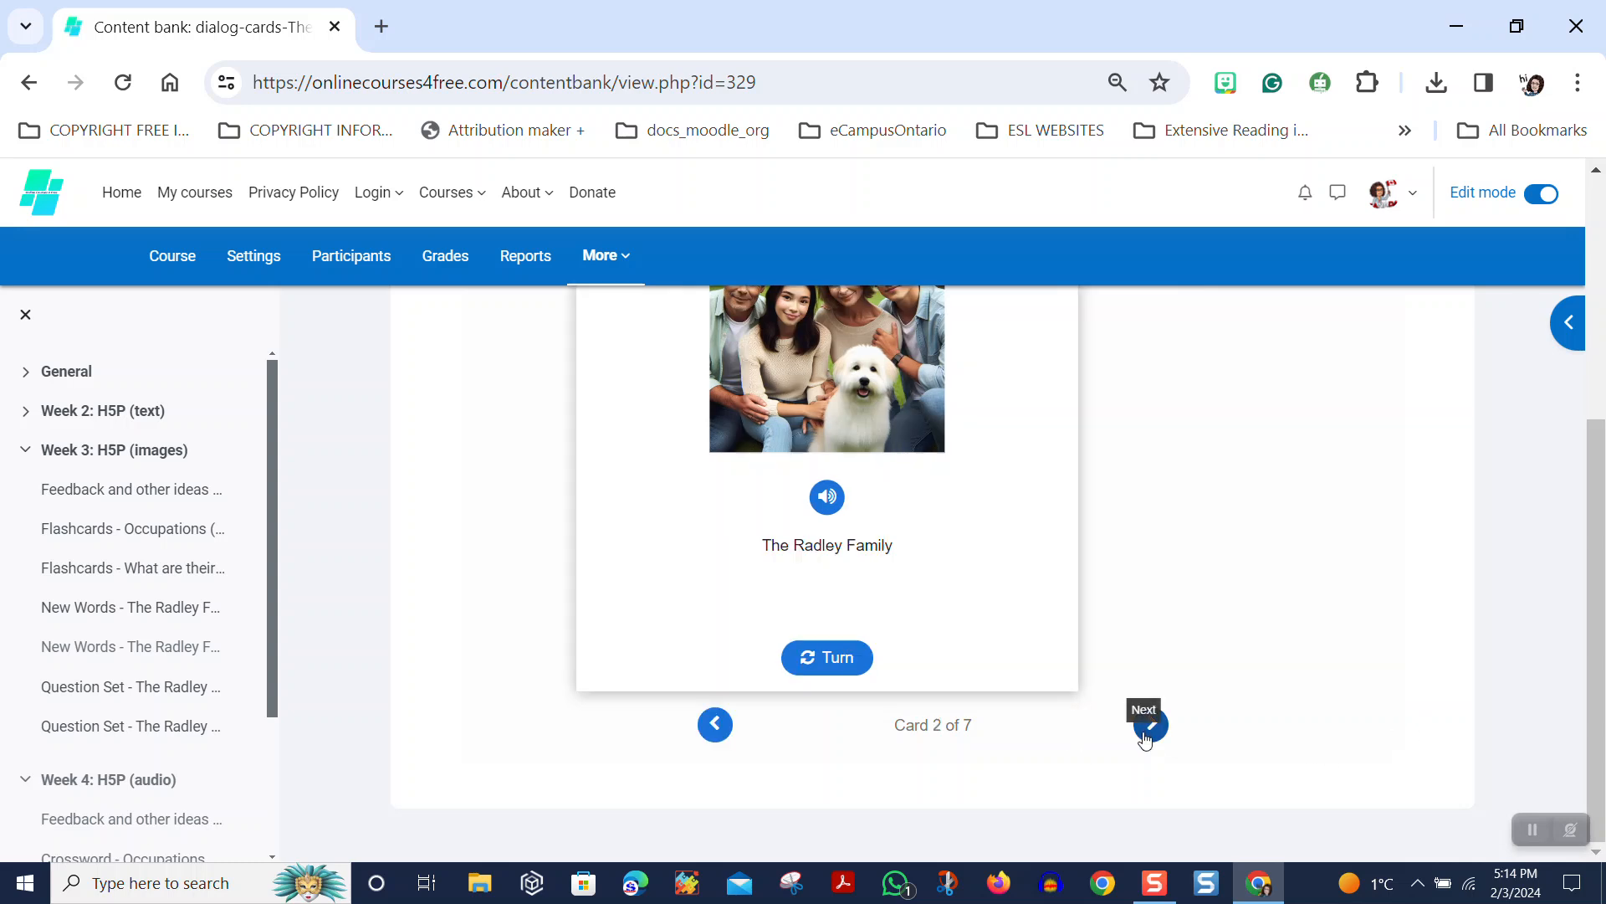
pyautogui.click(939, 497)
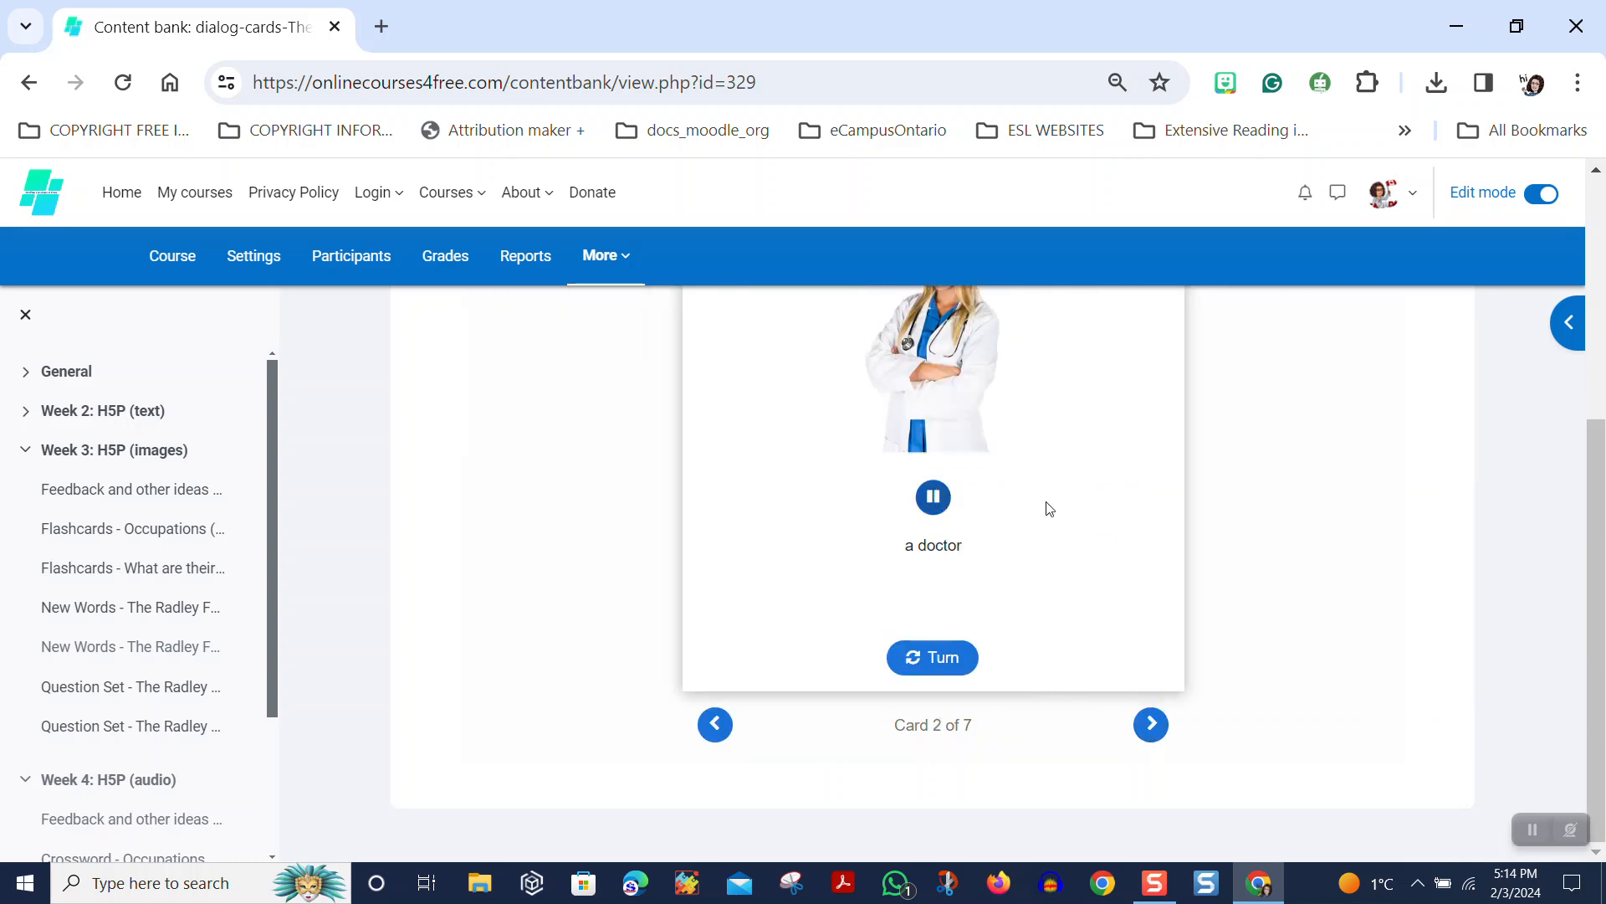
pyautogui.click(1152, 724)
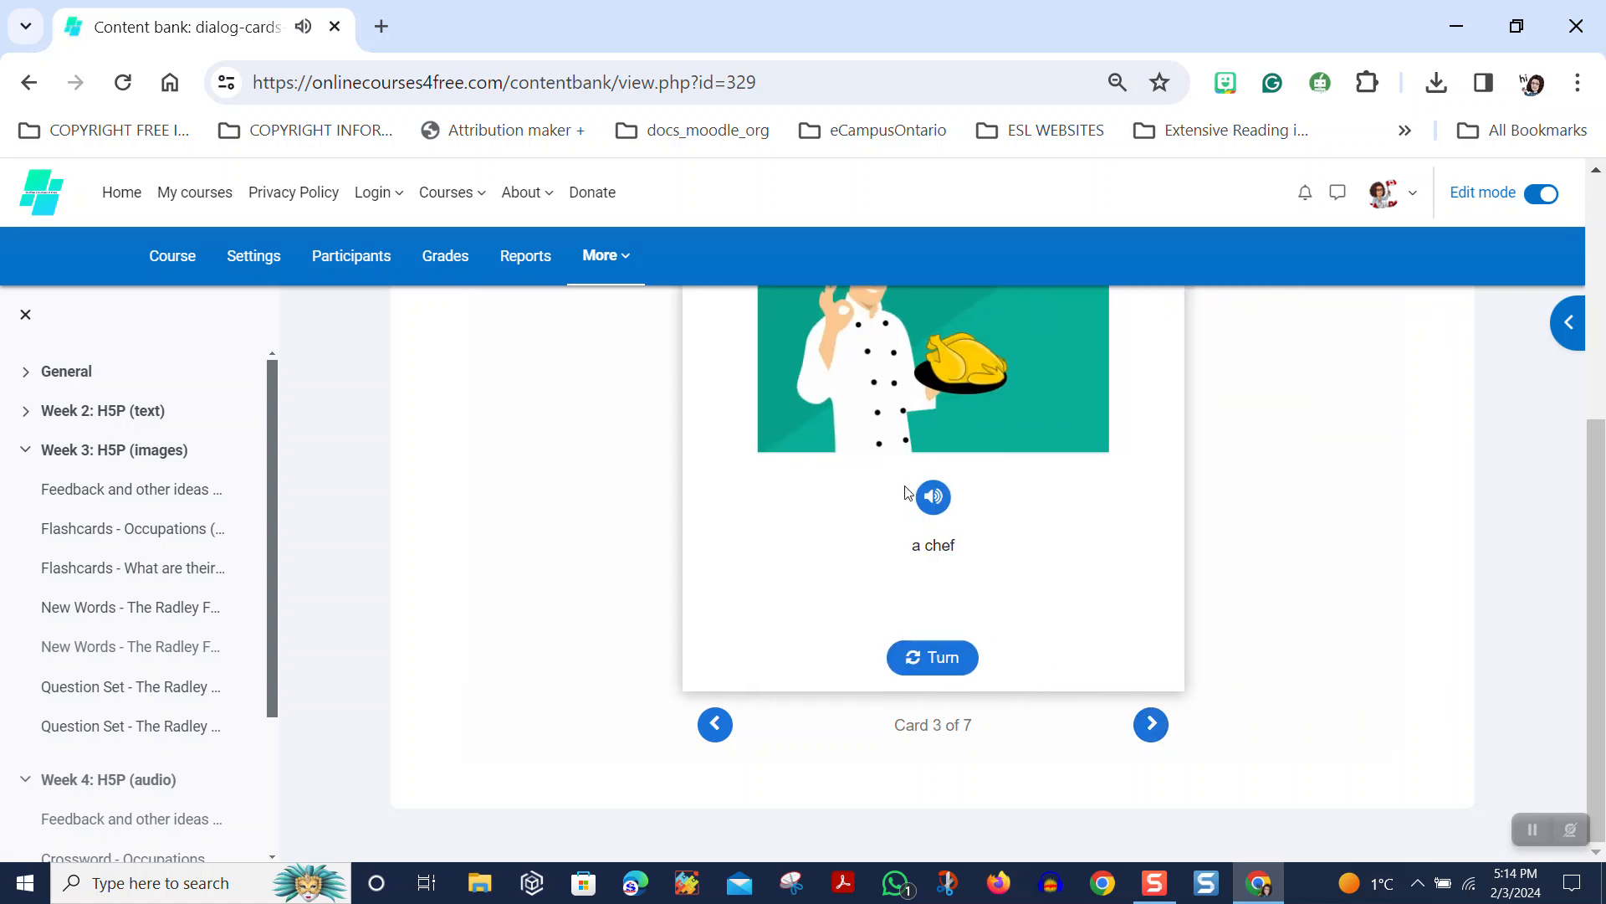
# Play the audio of the chef, teacher, dentist and police officer cards in turn, through to the seventh card.
pyautogui.click(947, 500)
pyautogui.click(1151, 724)
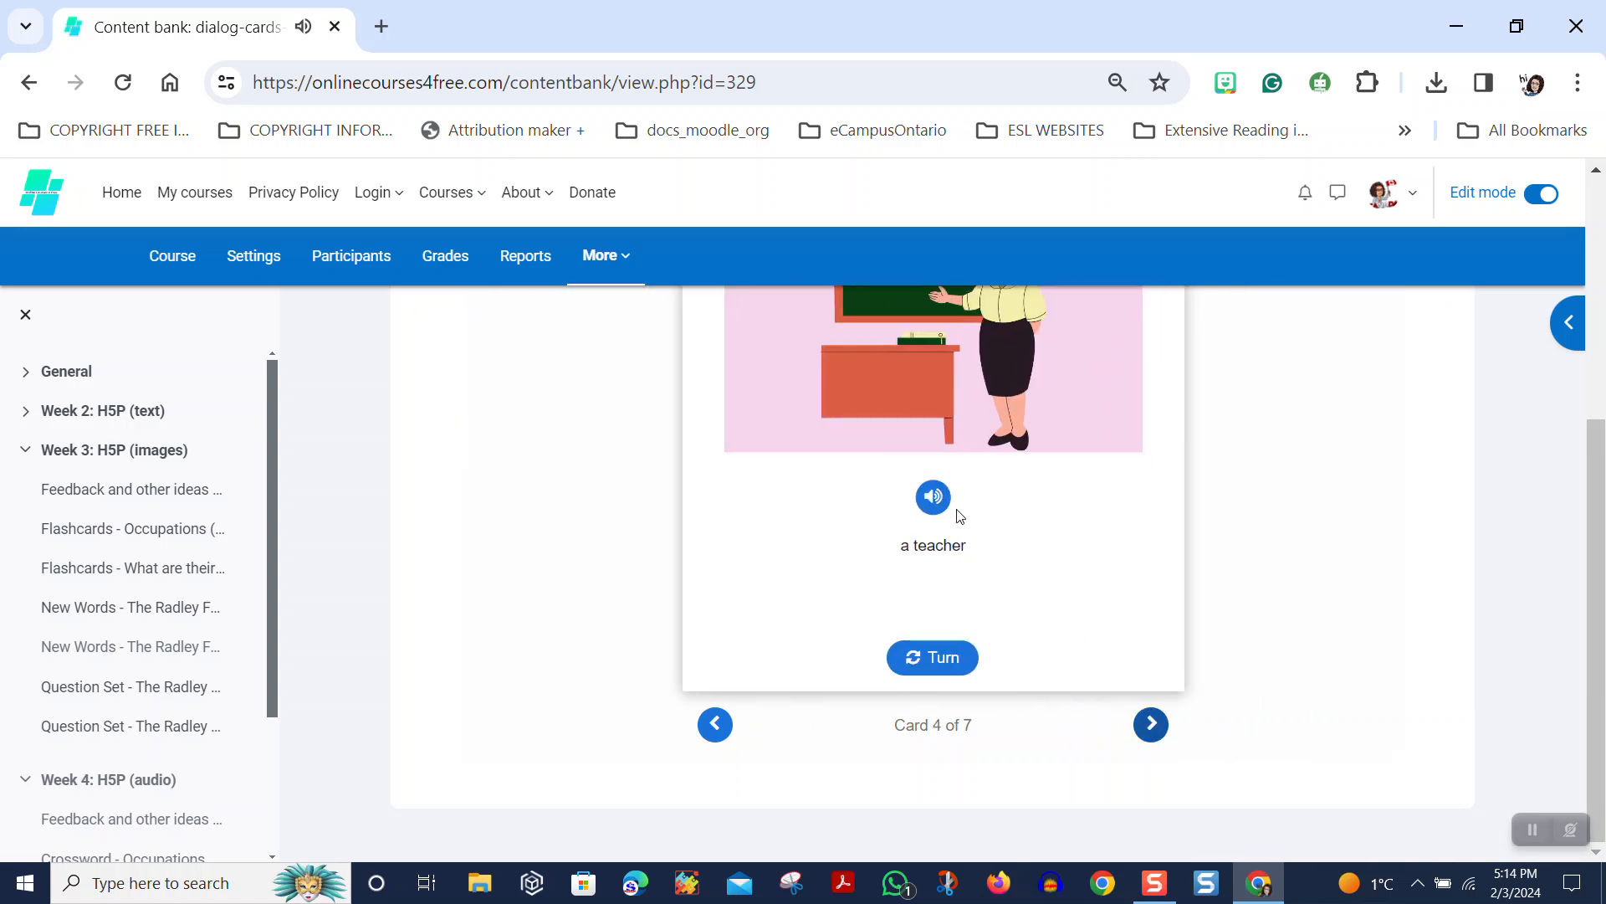
pyautogui.click(932, 499)
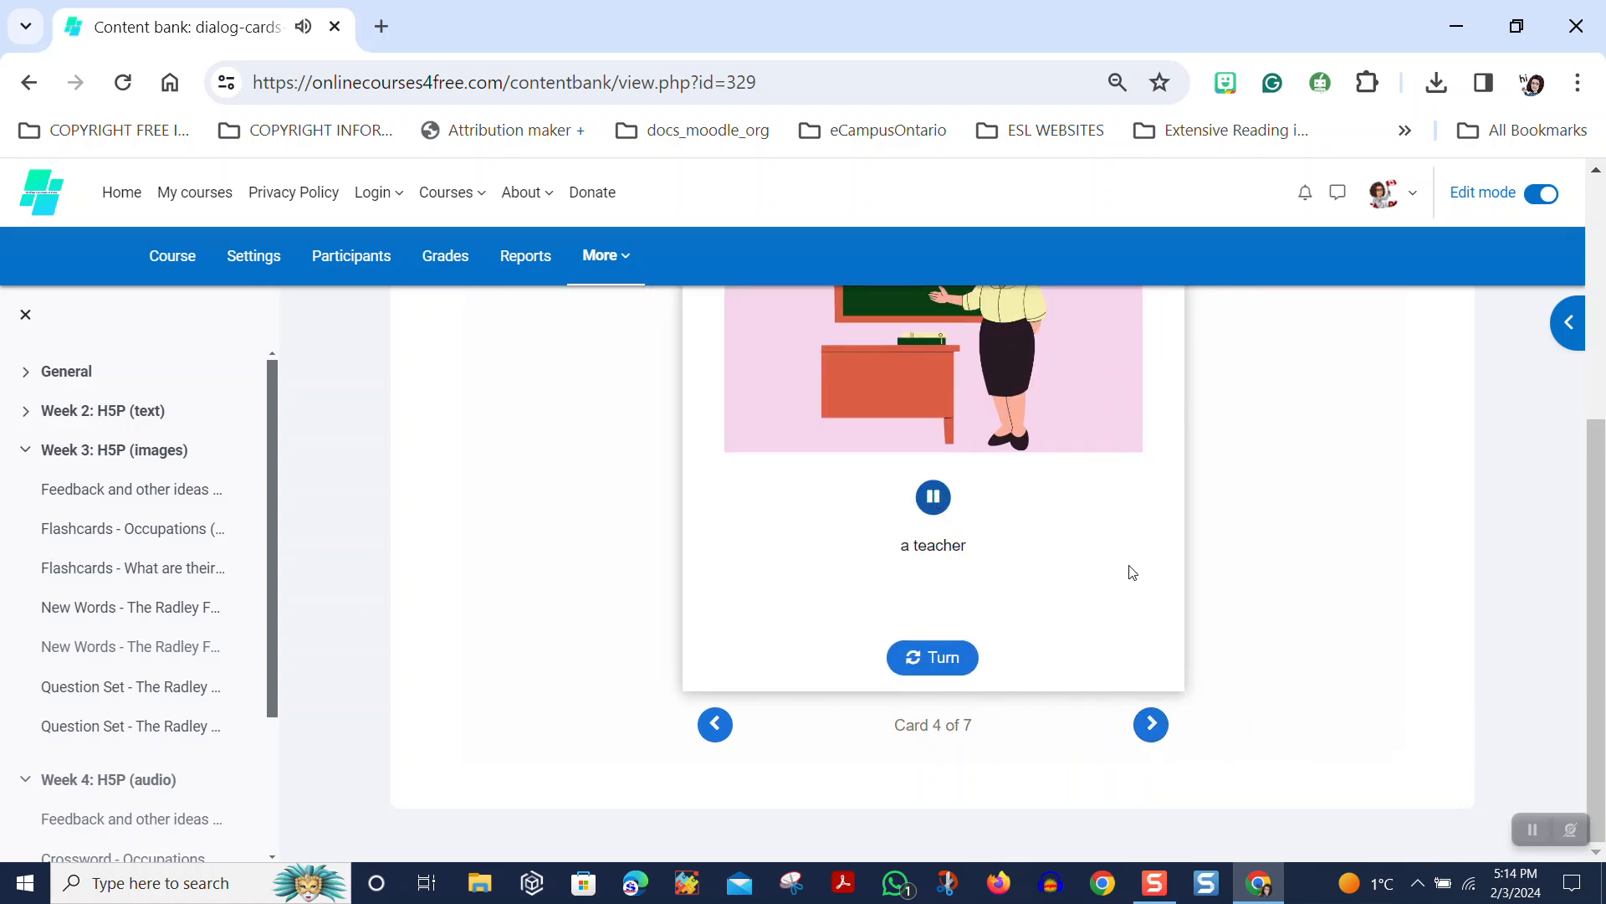
pyautogui.click(1152, 723)
pyautogui.click(935, 500)
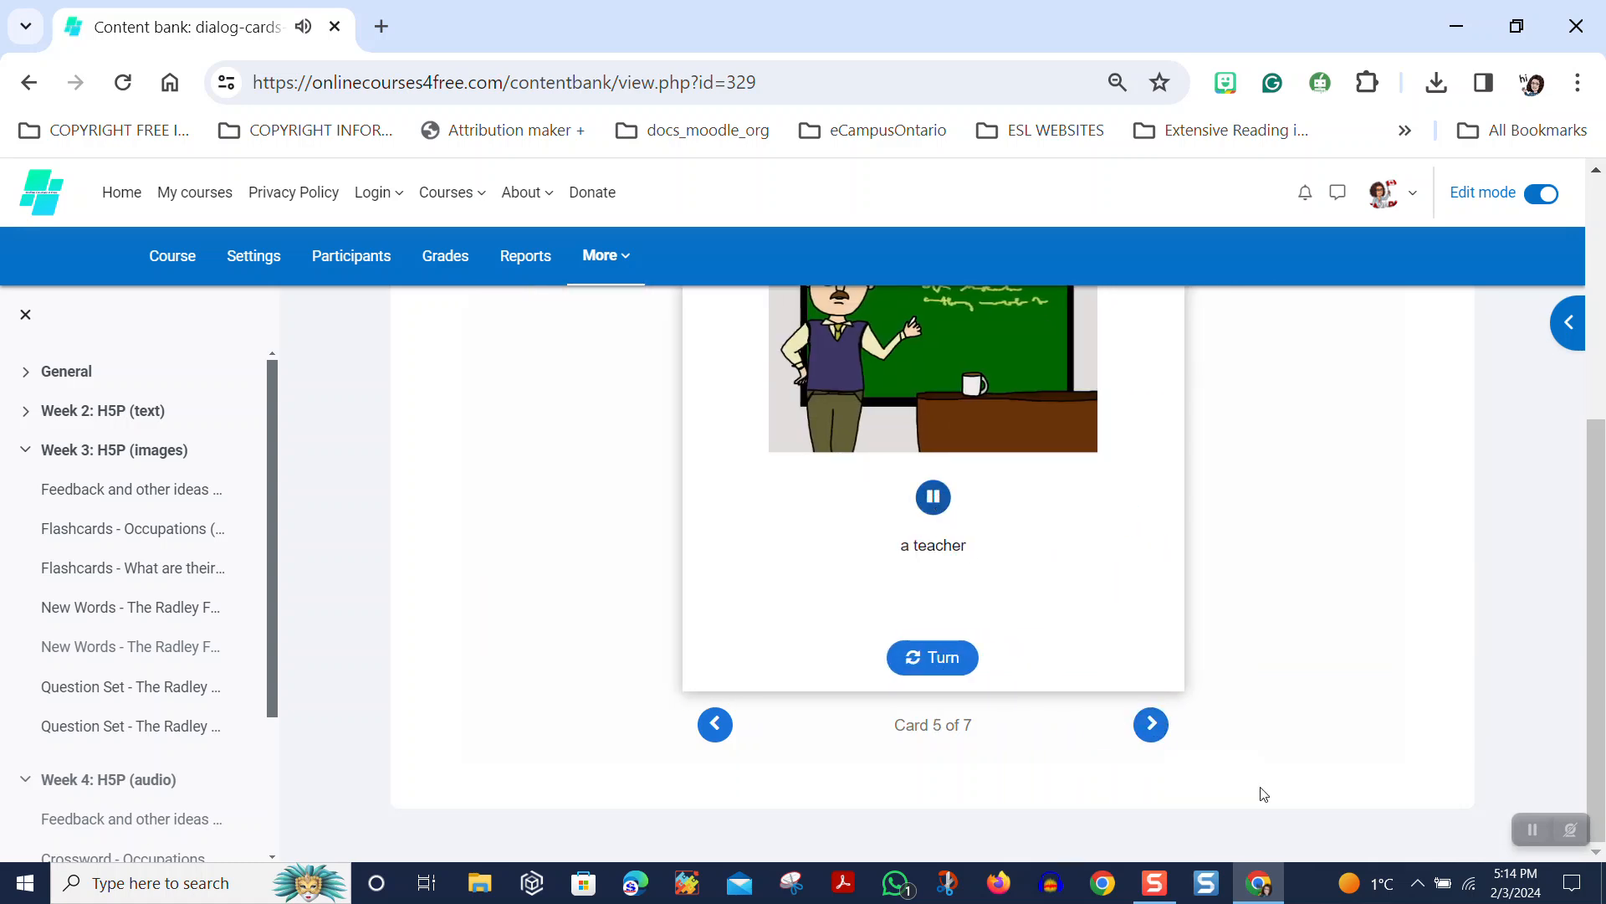
pyautogui.click(1151, 724)
pyautogui.click(933, 497)
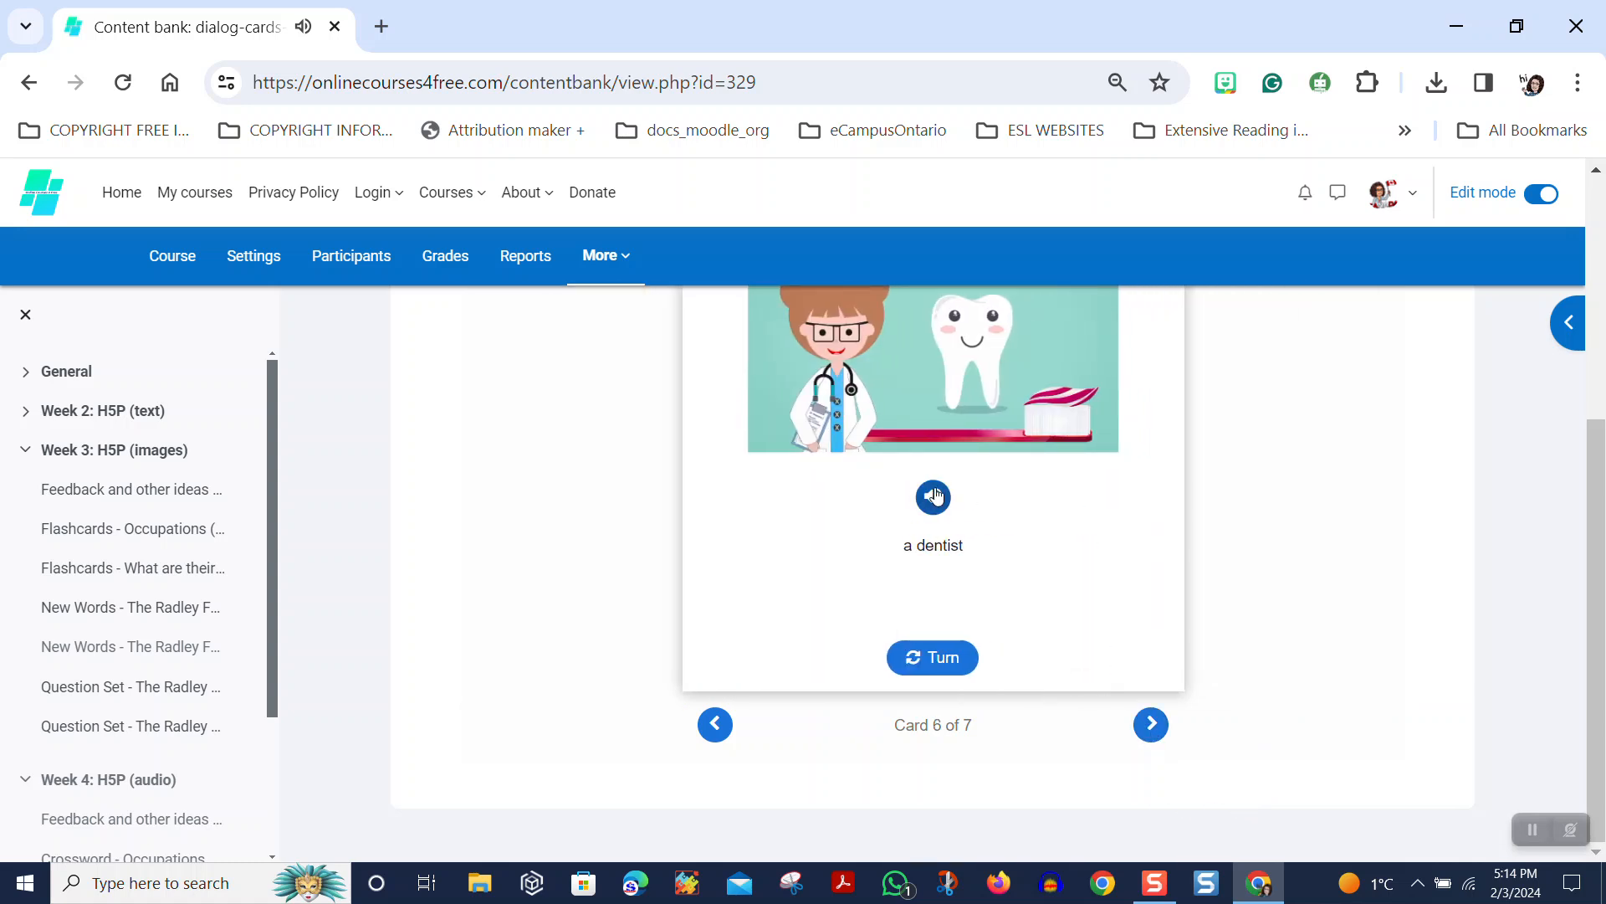
pyautogui.click(1151, 723)
pyautogui.click(933, 499)
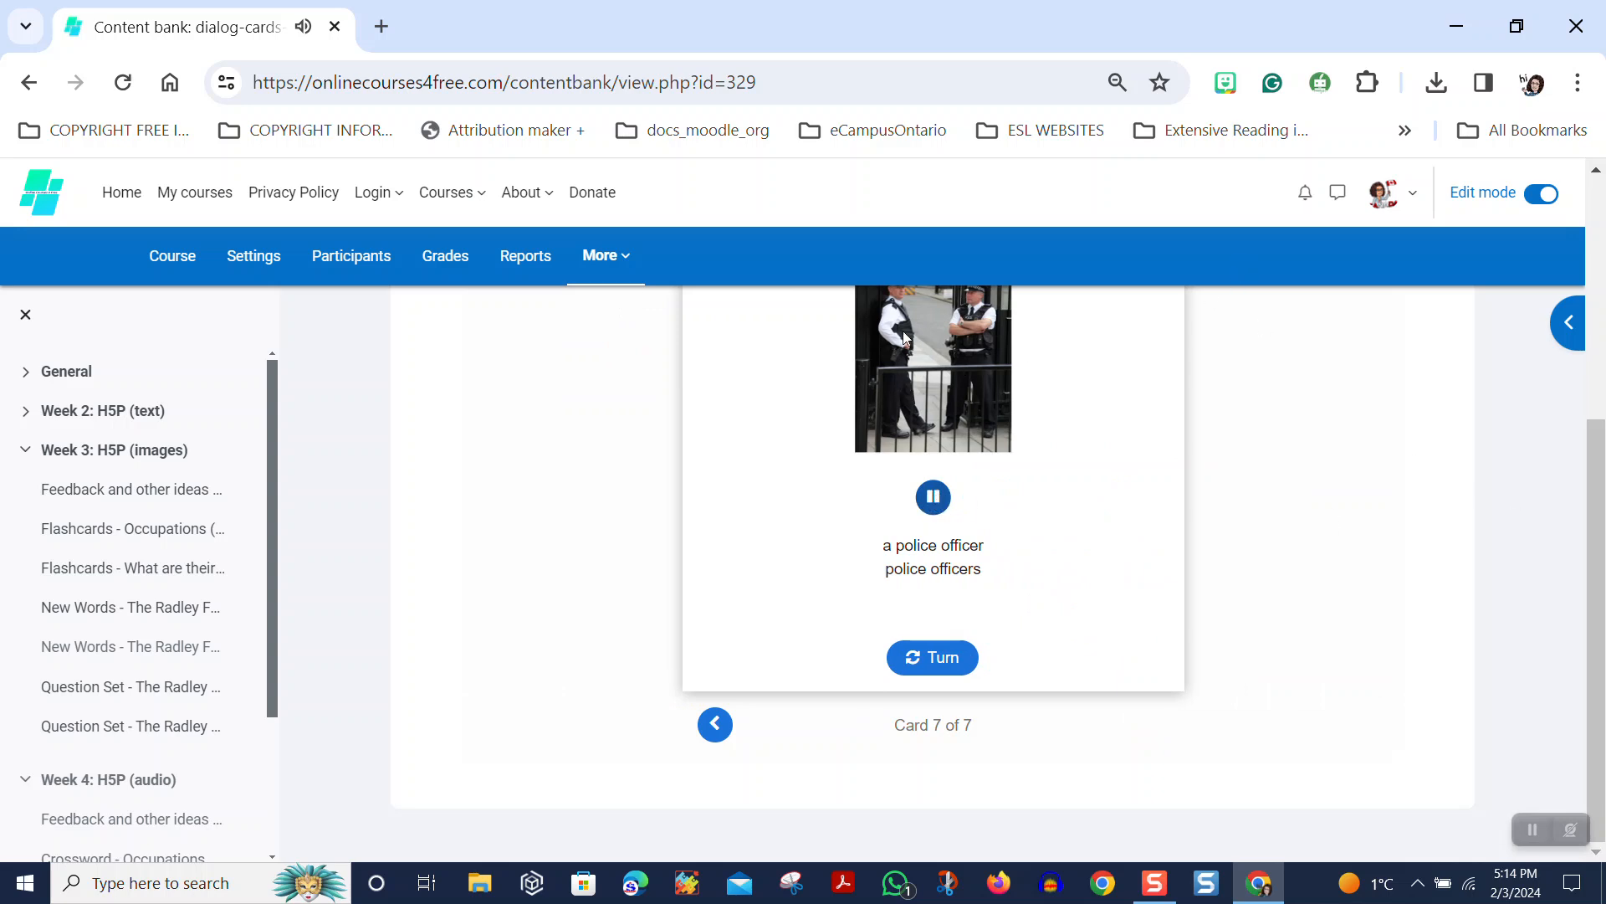
pyautogui.scroll(2, 1052, 435)
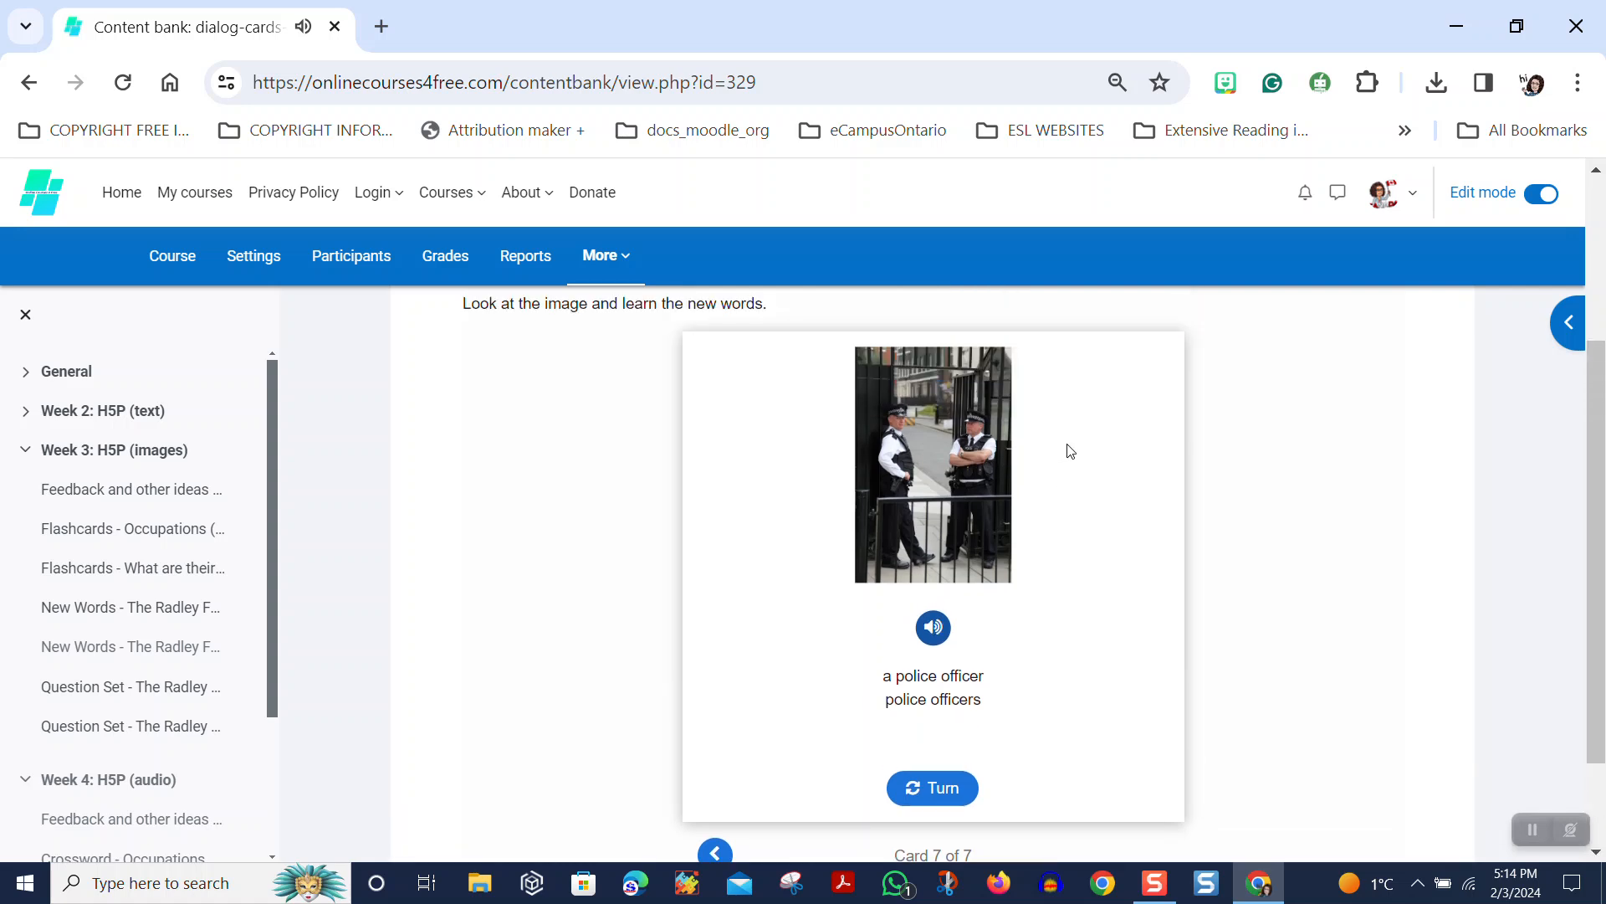
pyautogui.scroll(-2, 1071, 460)
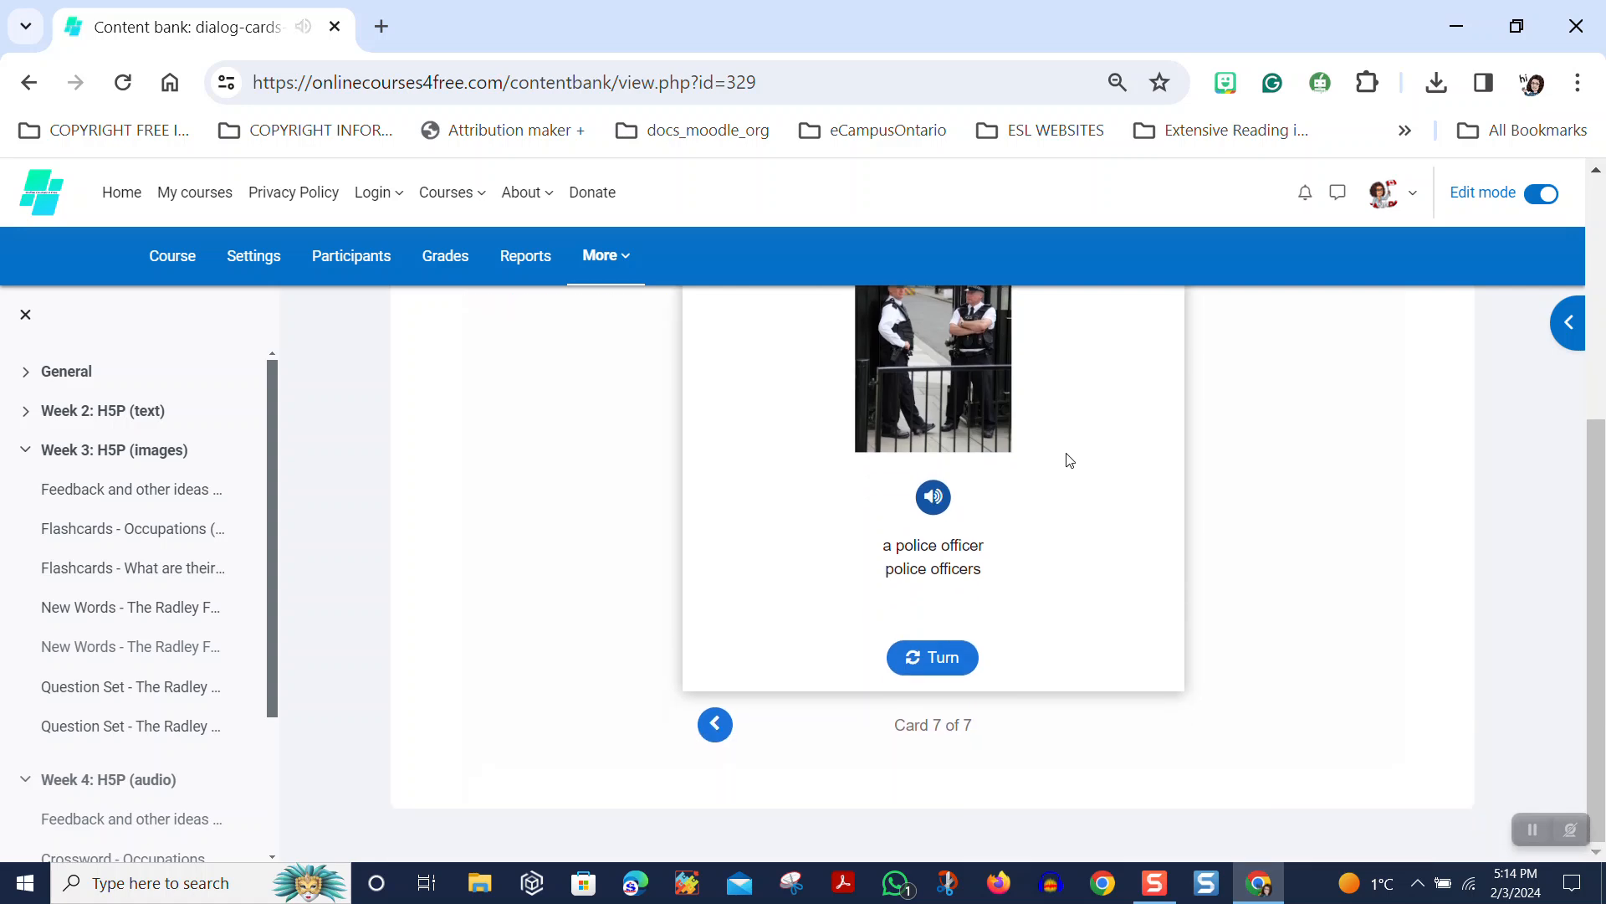
pyautogui.scroll(6, 1178, 542)
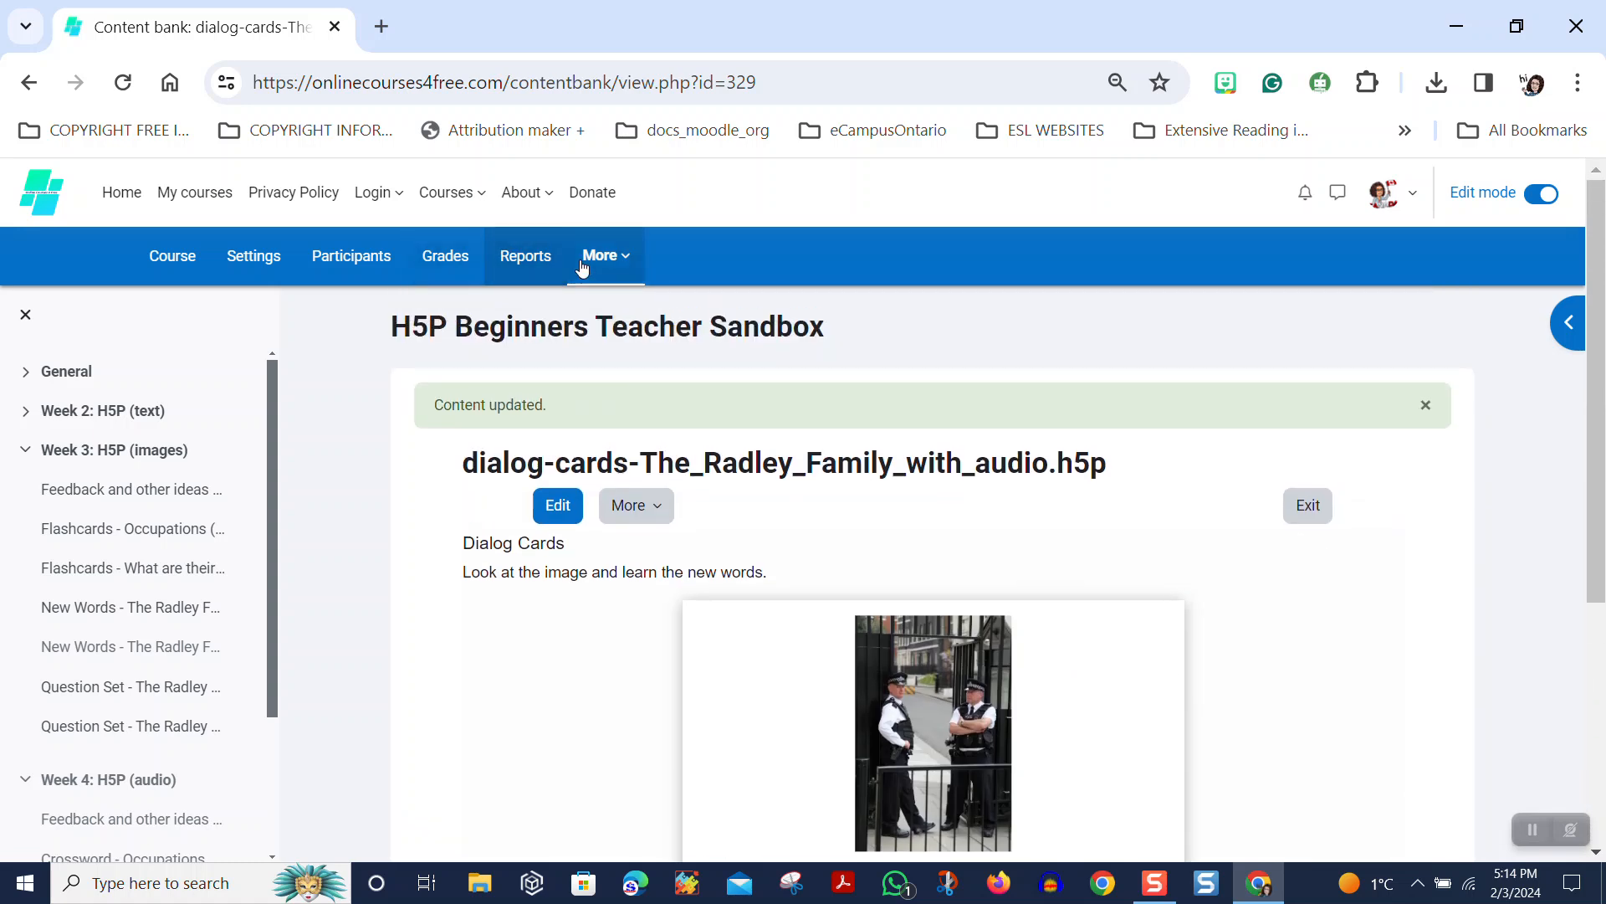
# Go to the course section "Week 4: H5P (audio)".
pyautogui.click(613, 266)
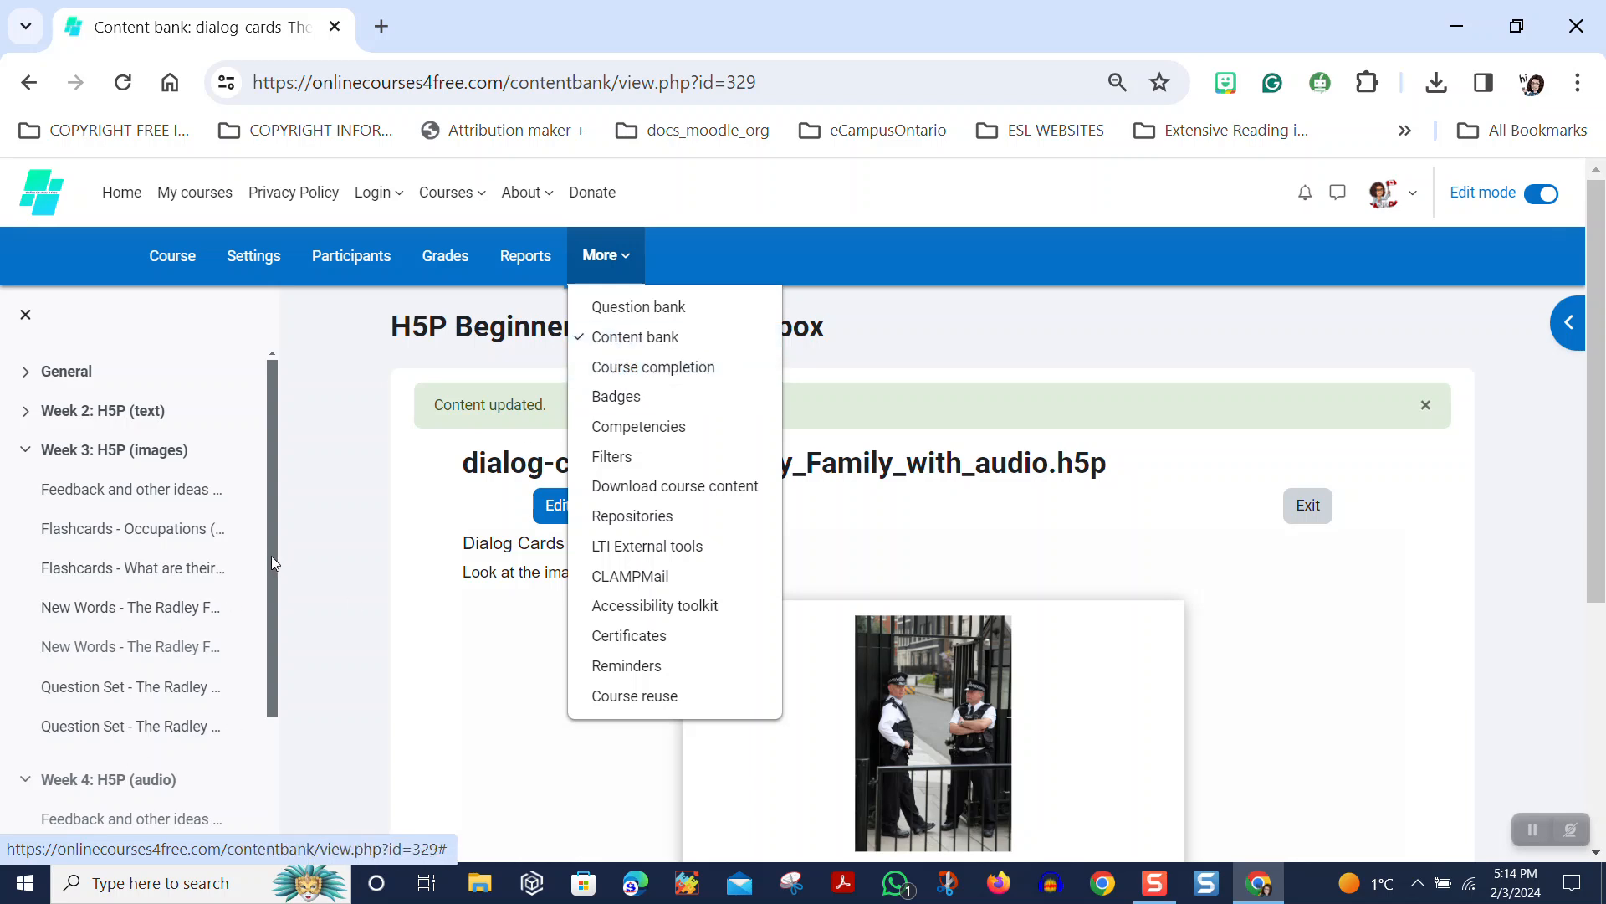
pyautogui.scroll(-3, 271, 597)
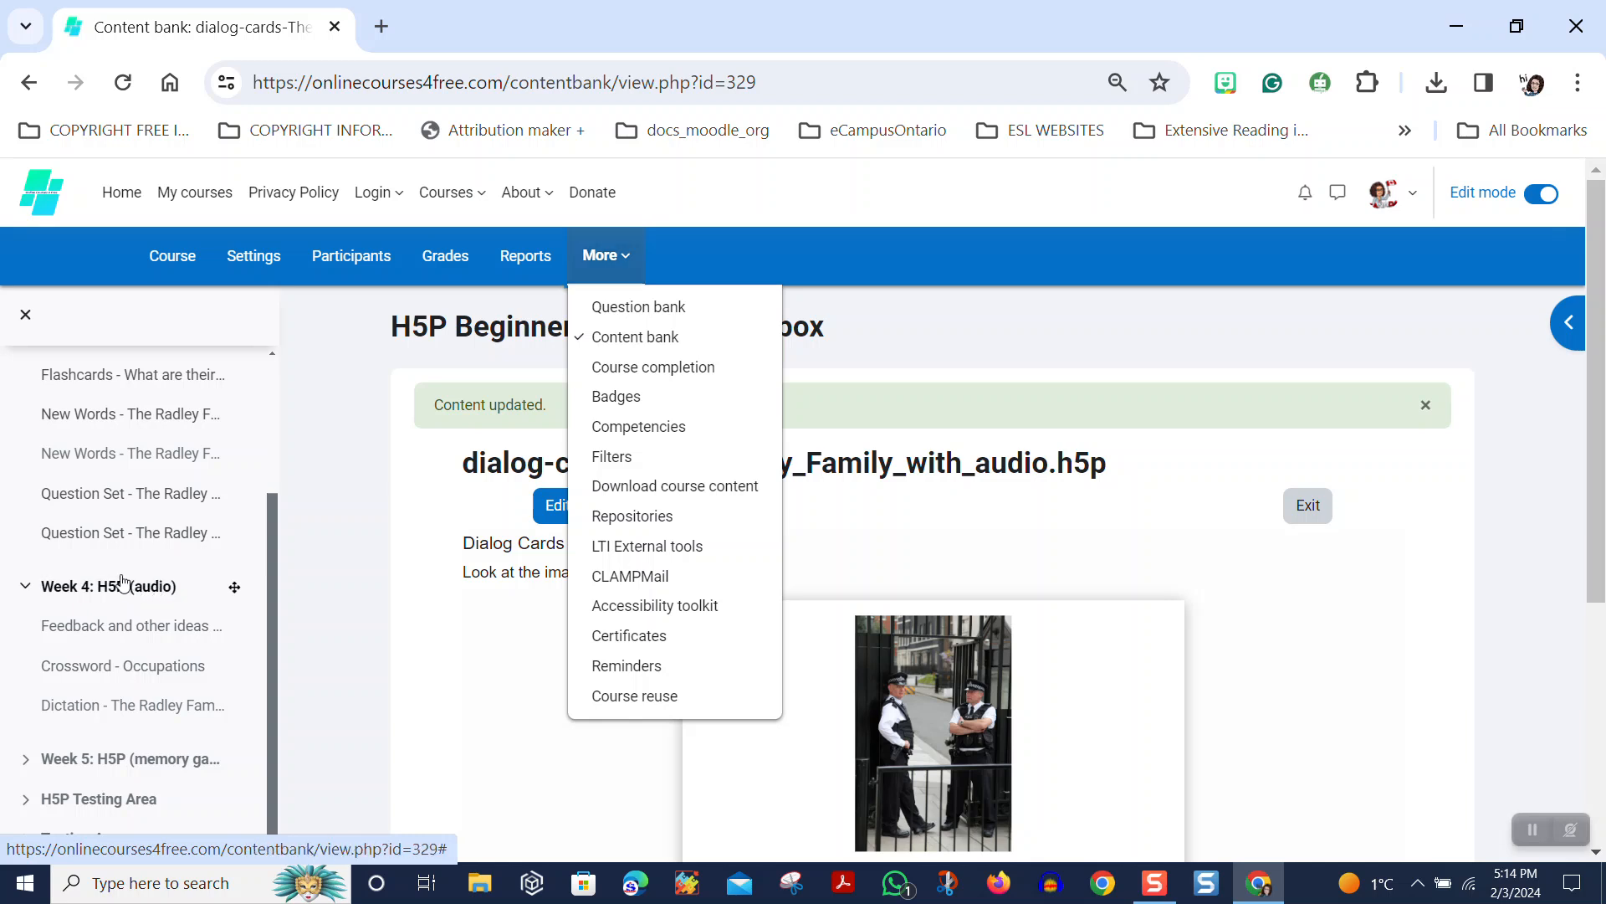
pyautogui.click(159, 591)
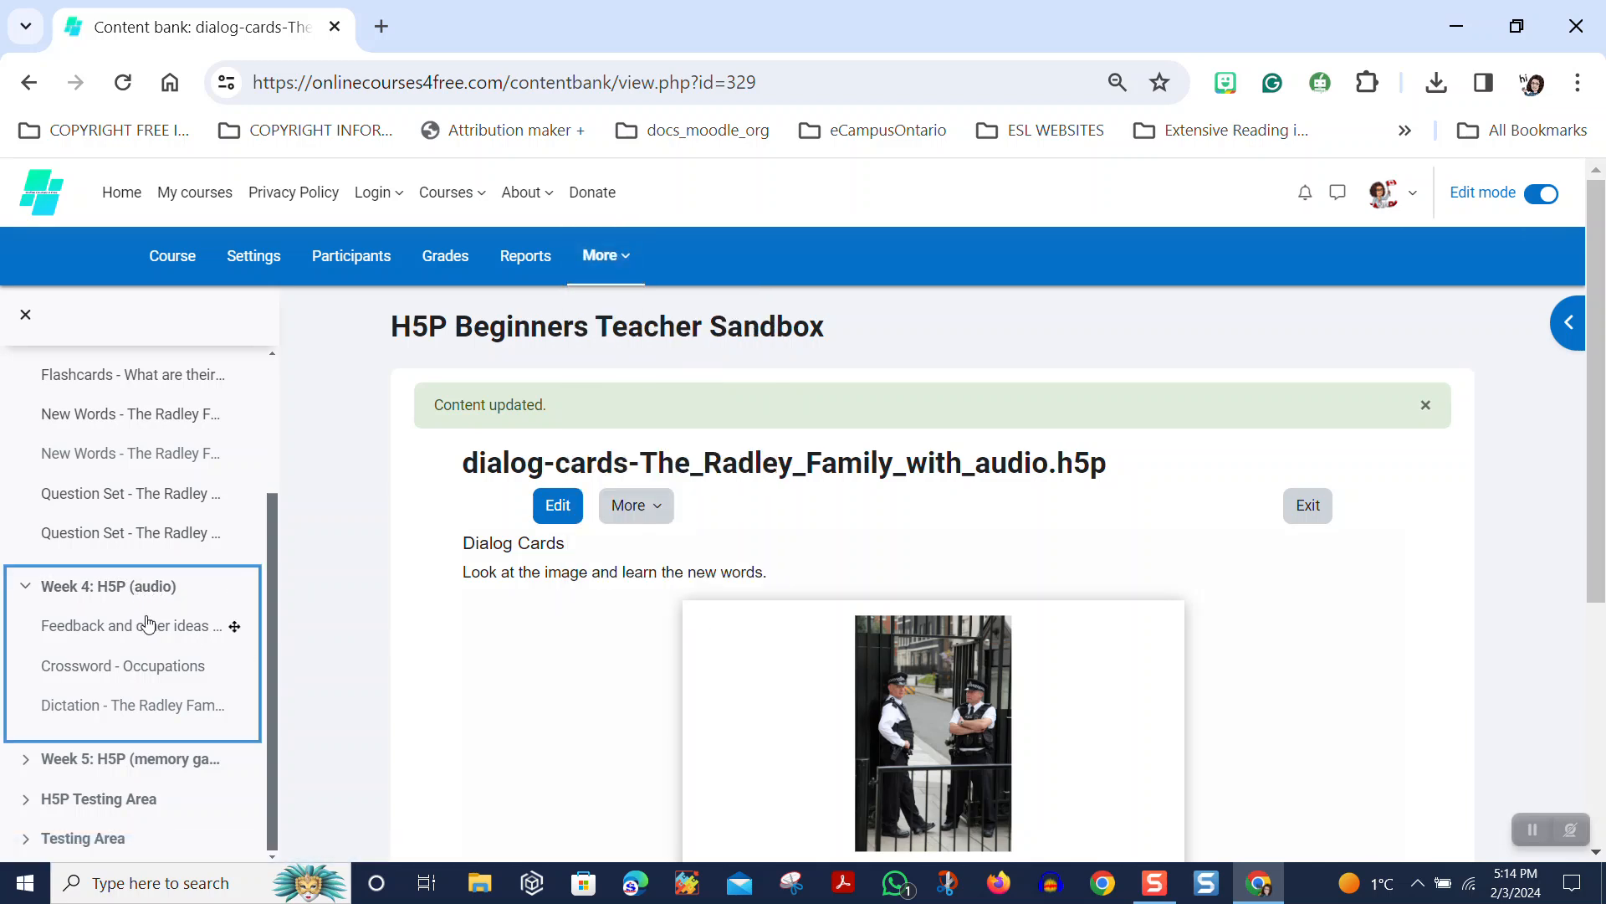
pyautogui.click(75, 590)
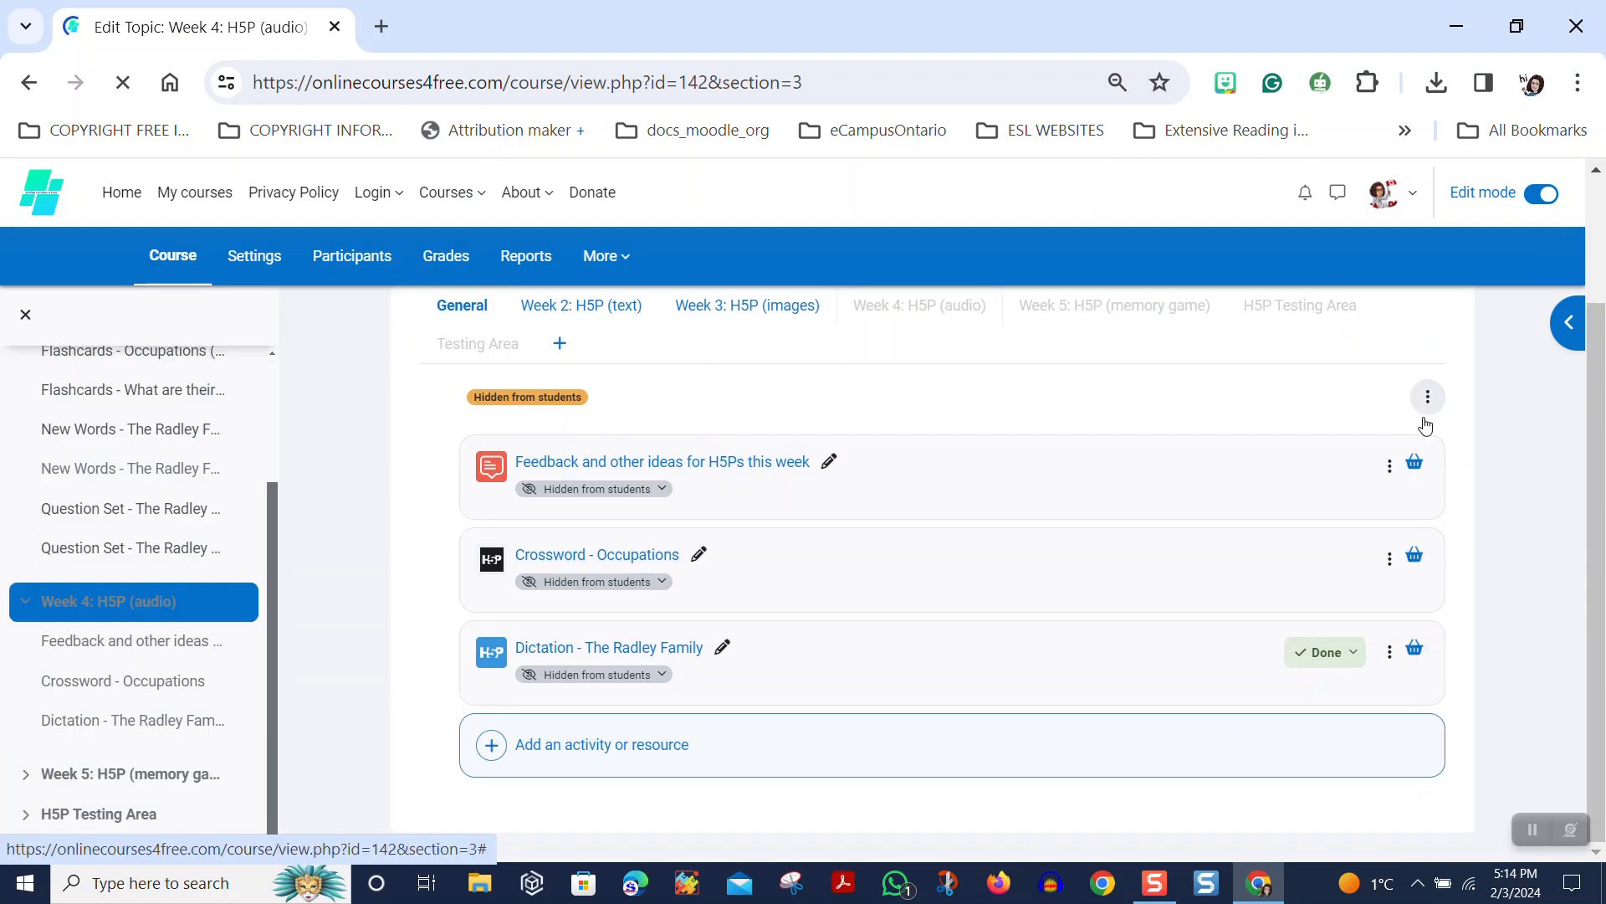
# Add an H5P activity to the Week 4 section and name it "The Radley Family - Learn New Words with Audio".
pyautogui.click(627, 751)
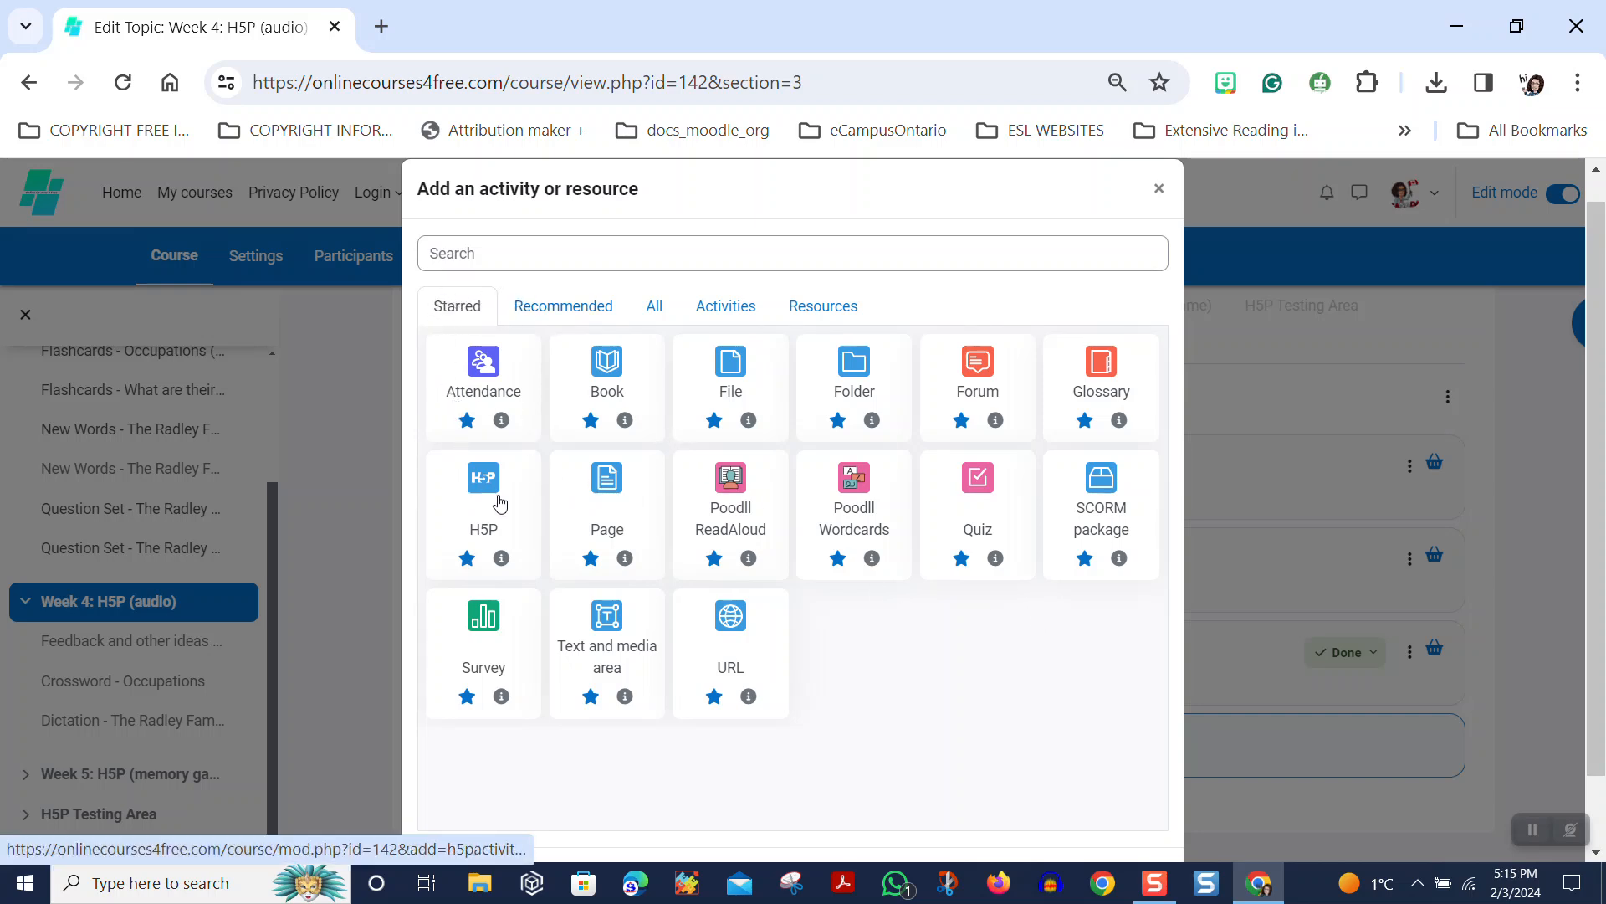
pyautogui.click(494, 503)
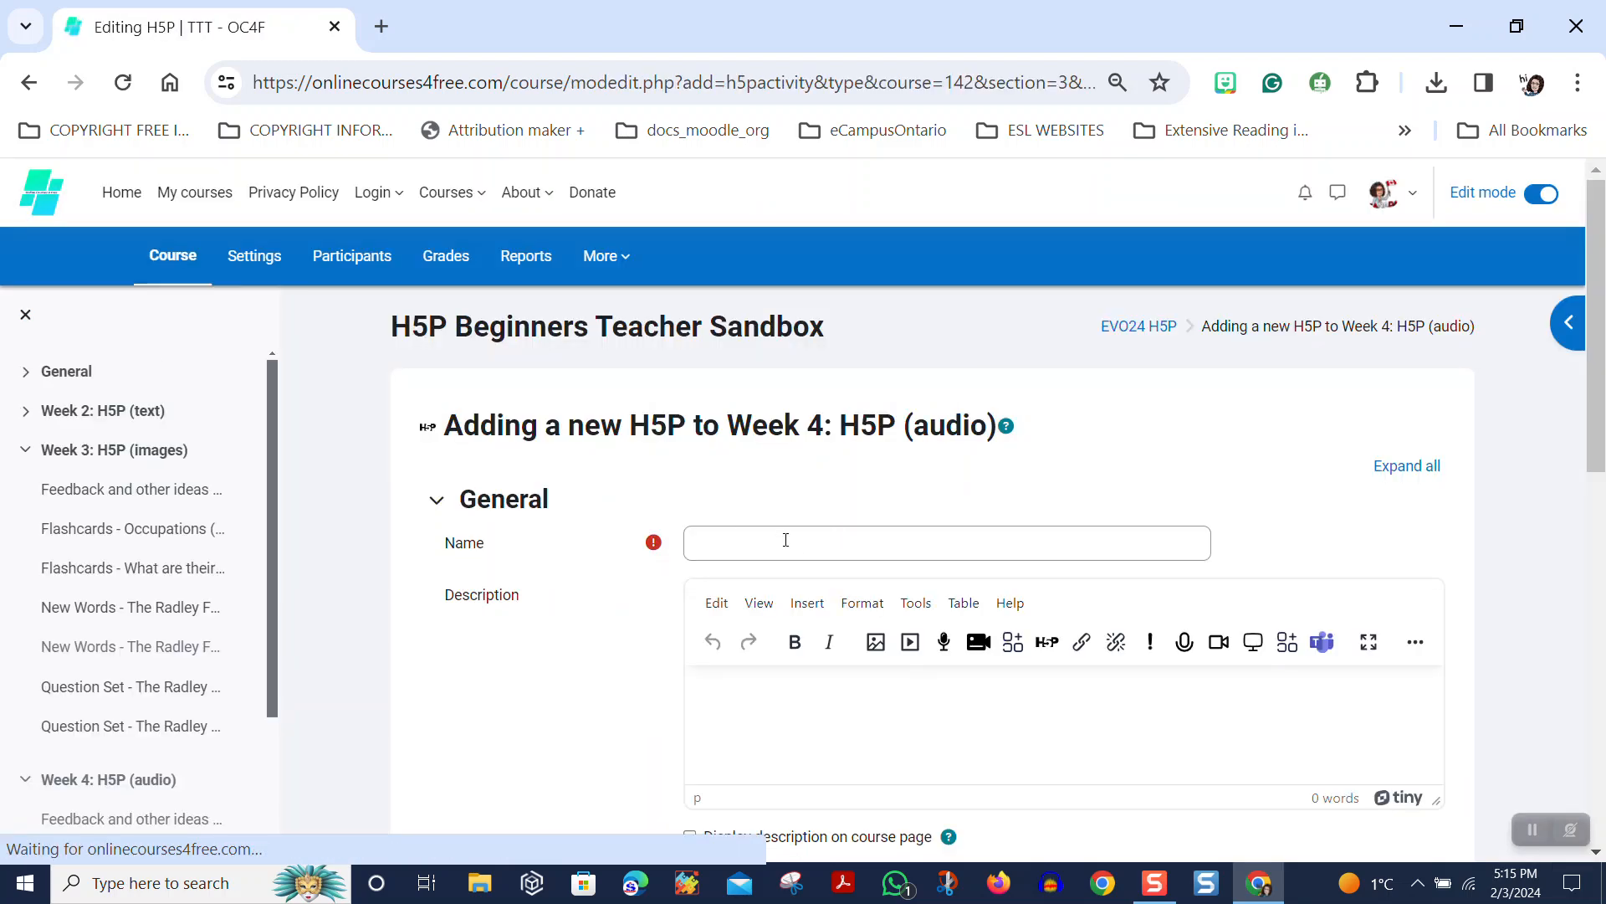
pyautogui.click(785, 540)
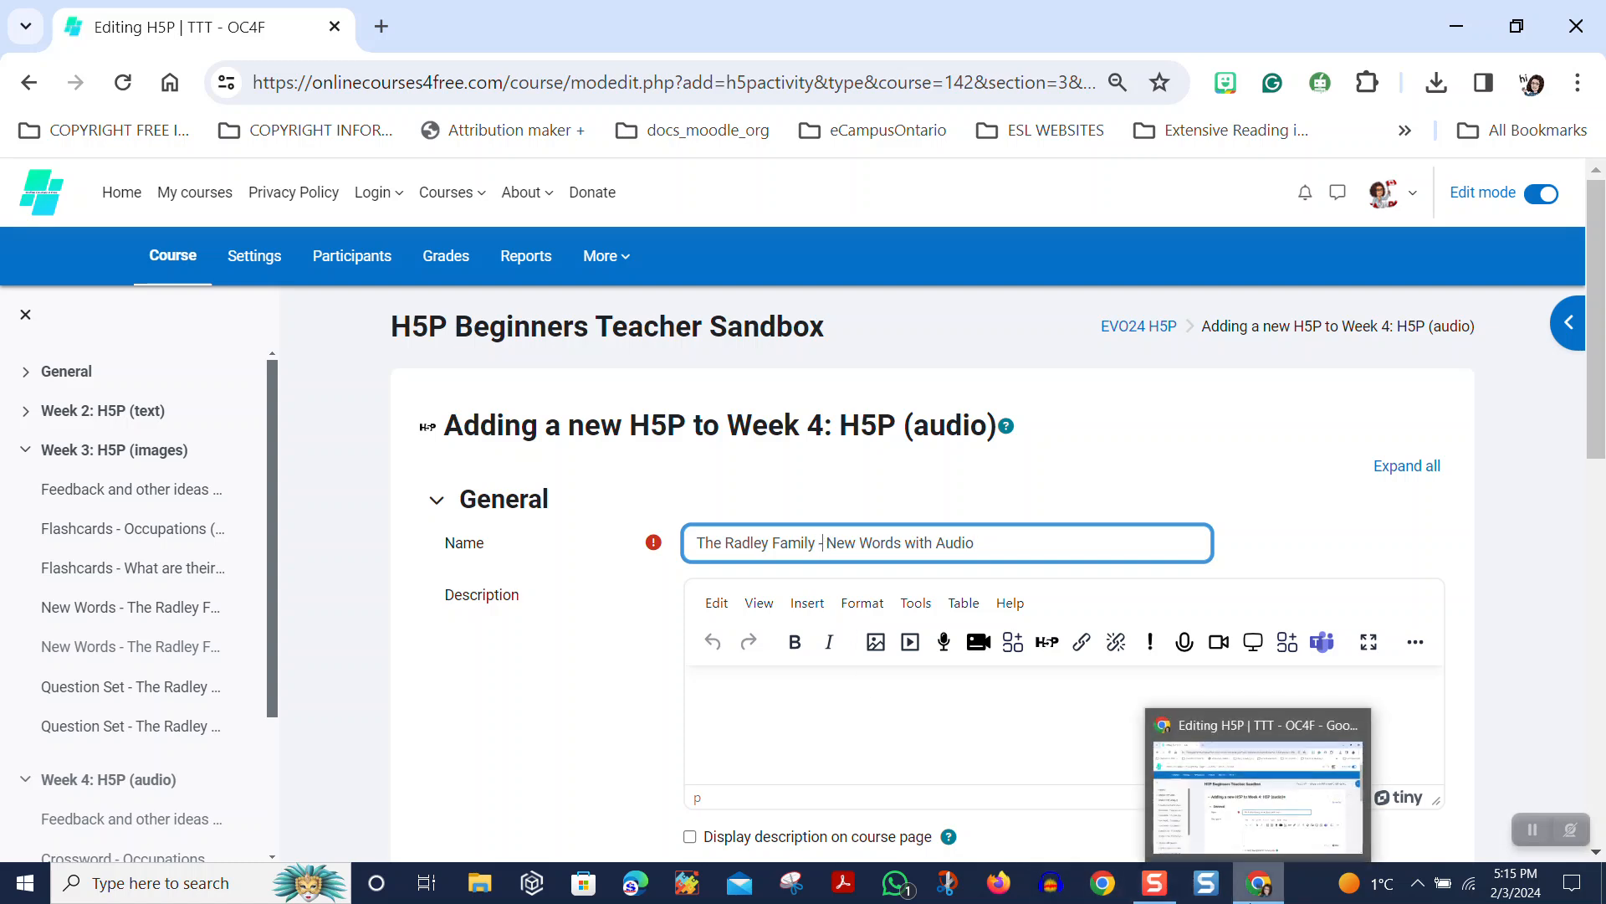
pyautogui.write('Learn')
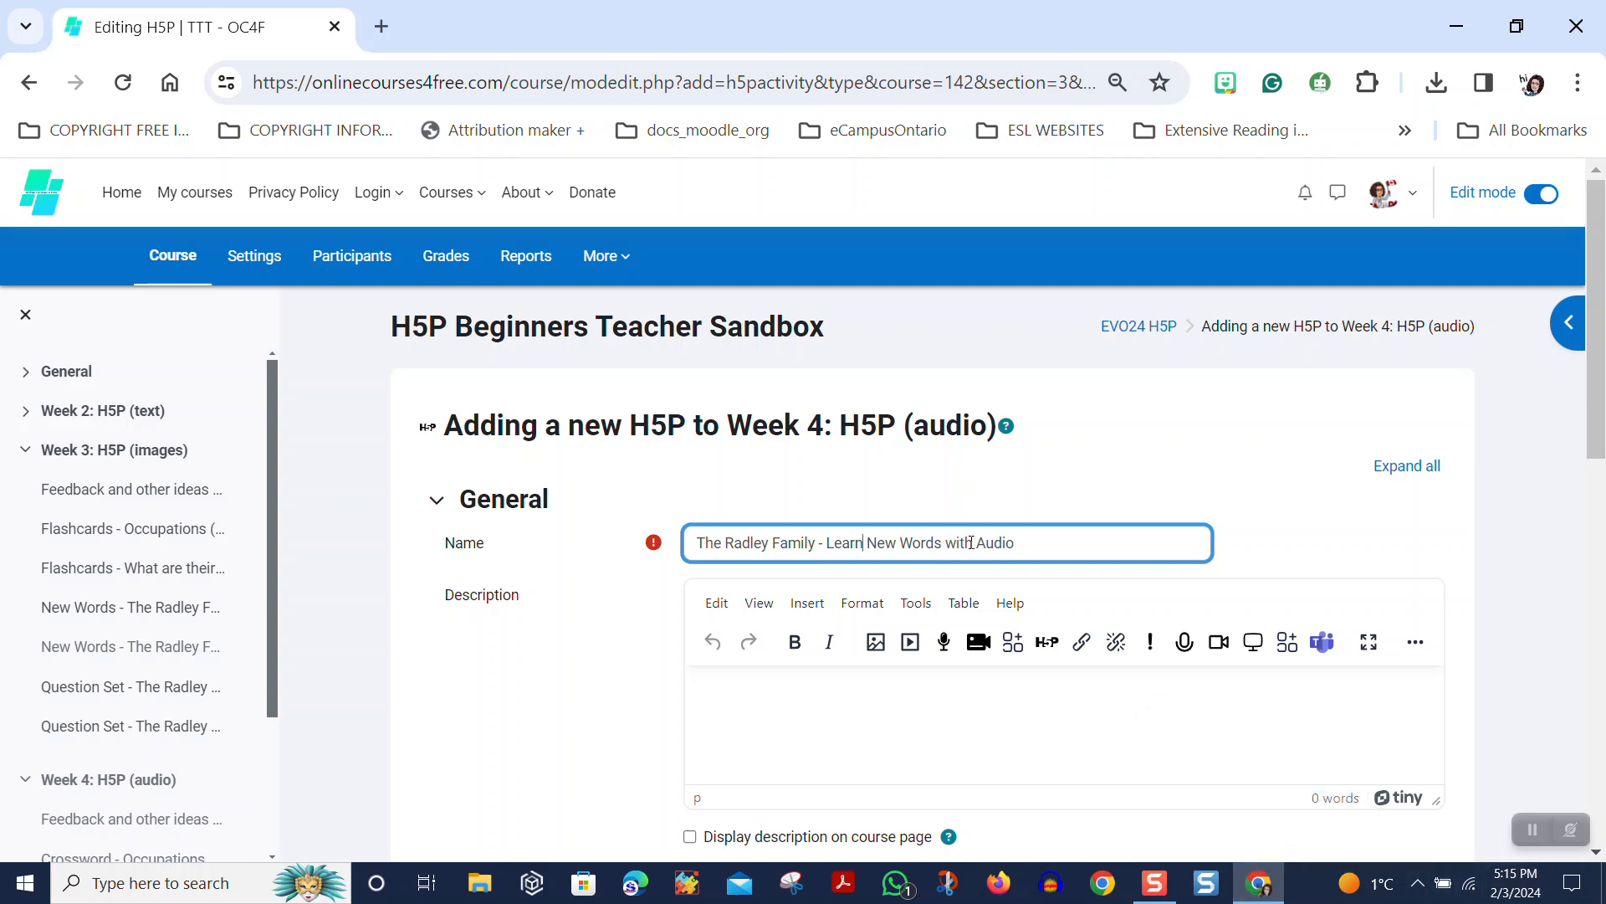
# Open the file picker for the activity's package file and show the files in the content bank.
pyautogui.scroll(-6, 1043, 603)
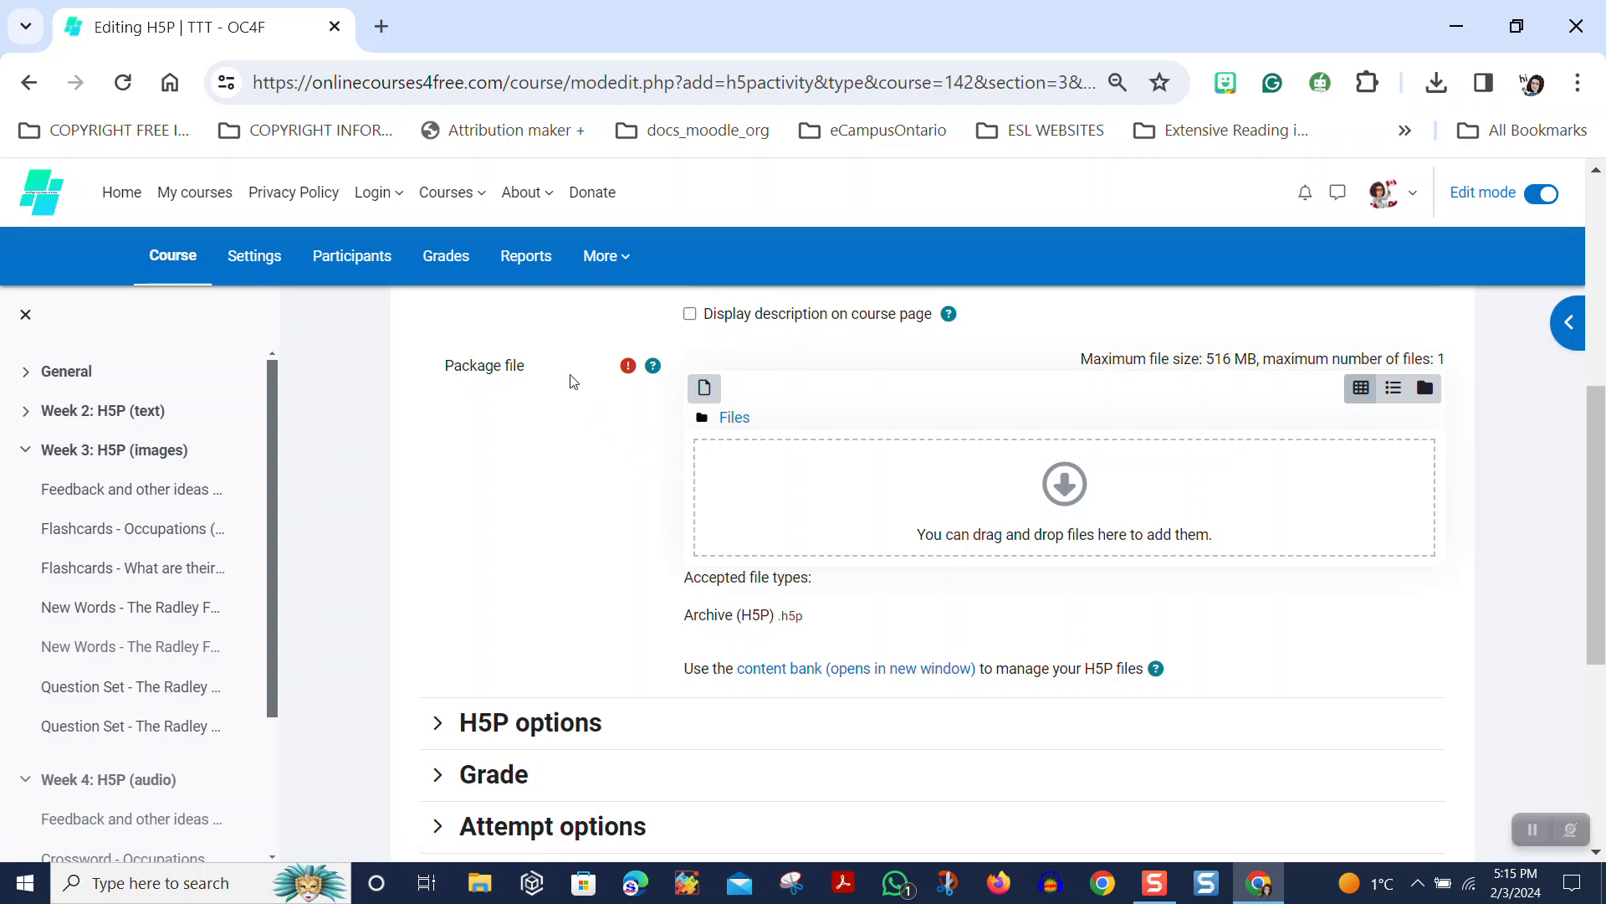
pyautogui.click(713, 394)
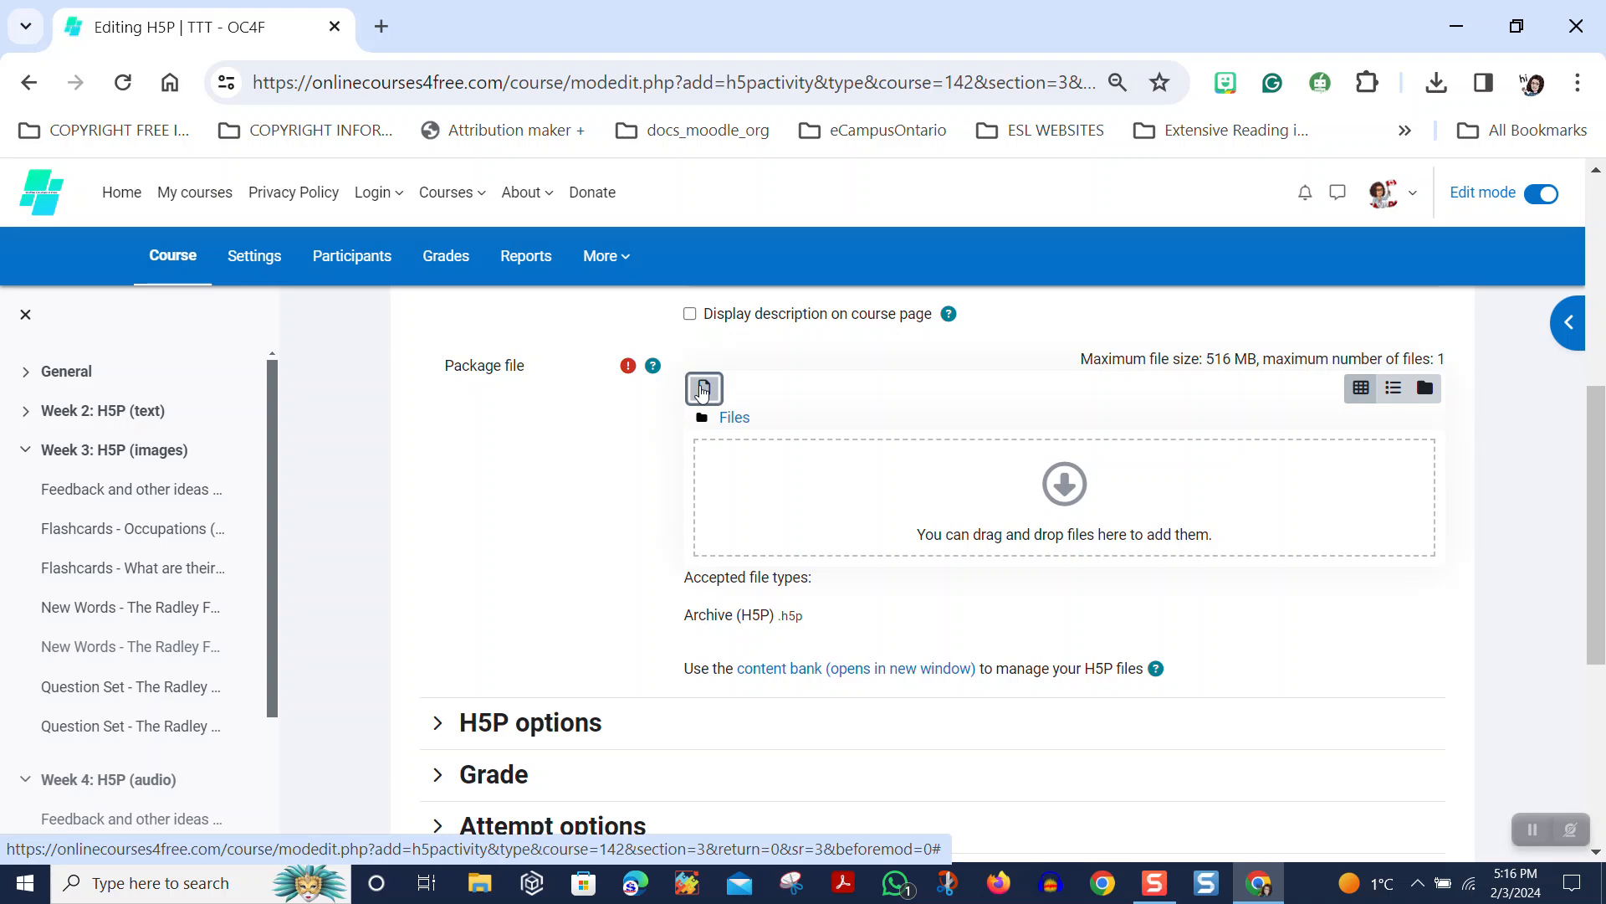
pyautogui.click(703, 390)
pyautogui.click(435, 411)
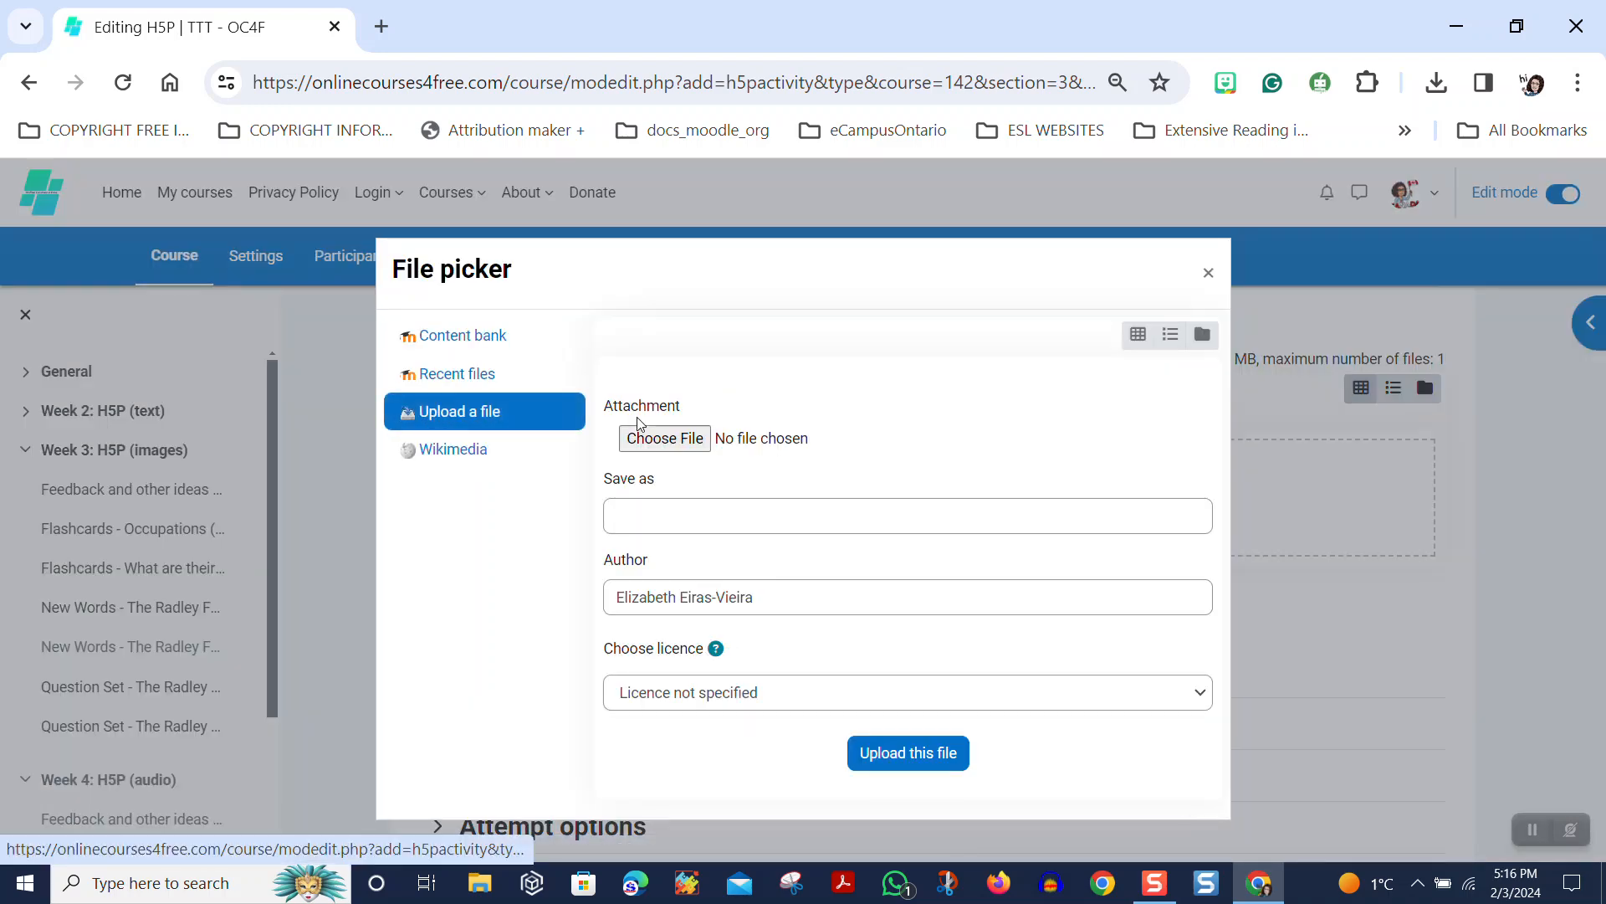
pyautogui.click(448, 343)
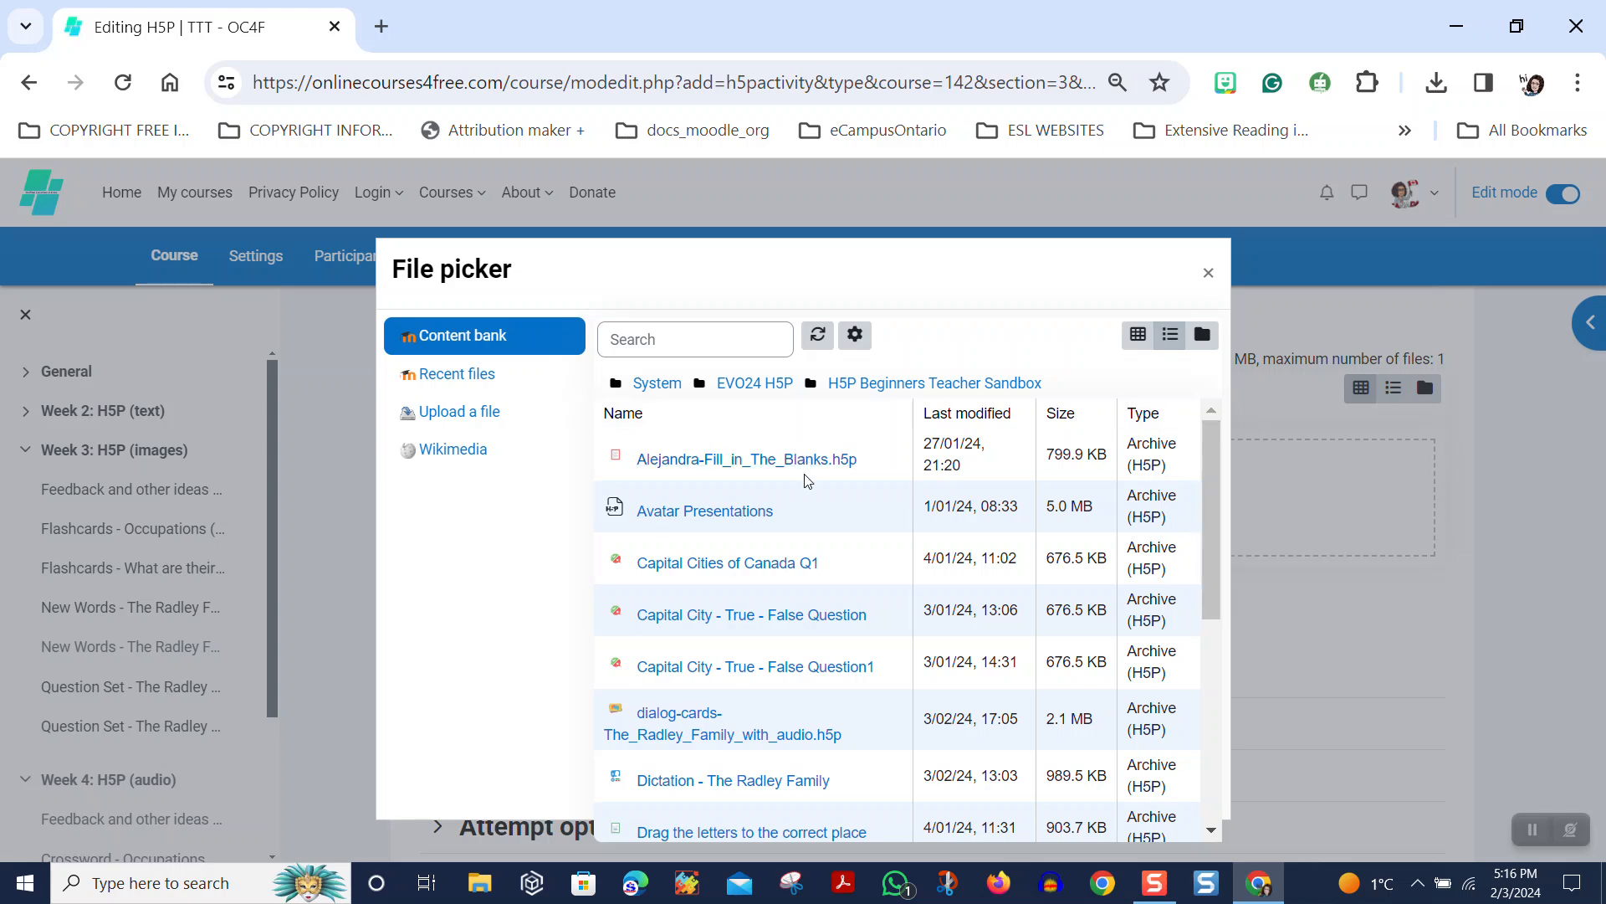
# Select dialog-cards-The_Radley_Family_with_audio.h5p from the content bank as the package file, linking to the file rather than copying it.
pyautogui.scroll(-3, 801, 512)
pyautogui.scroll(-2, 801, 512)
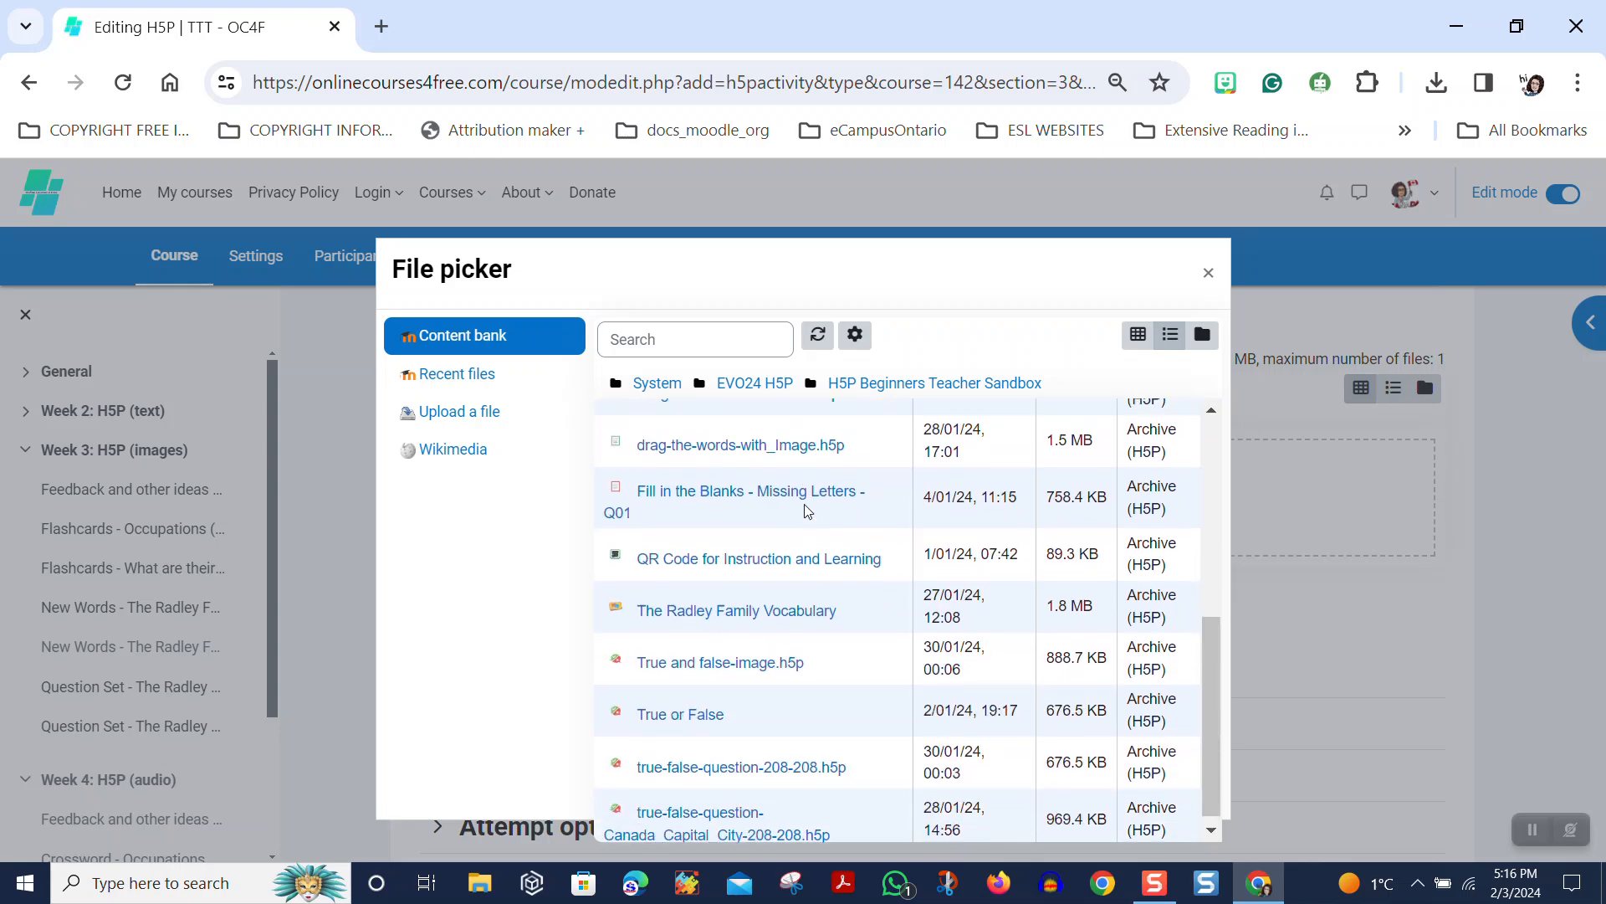
pyautogui.scroll(3, 808, 510)
pyautogui.scroll(-2, 807, 510)
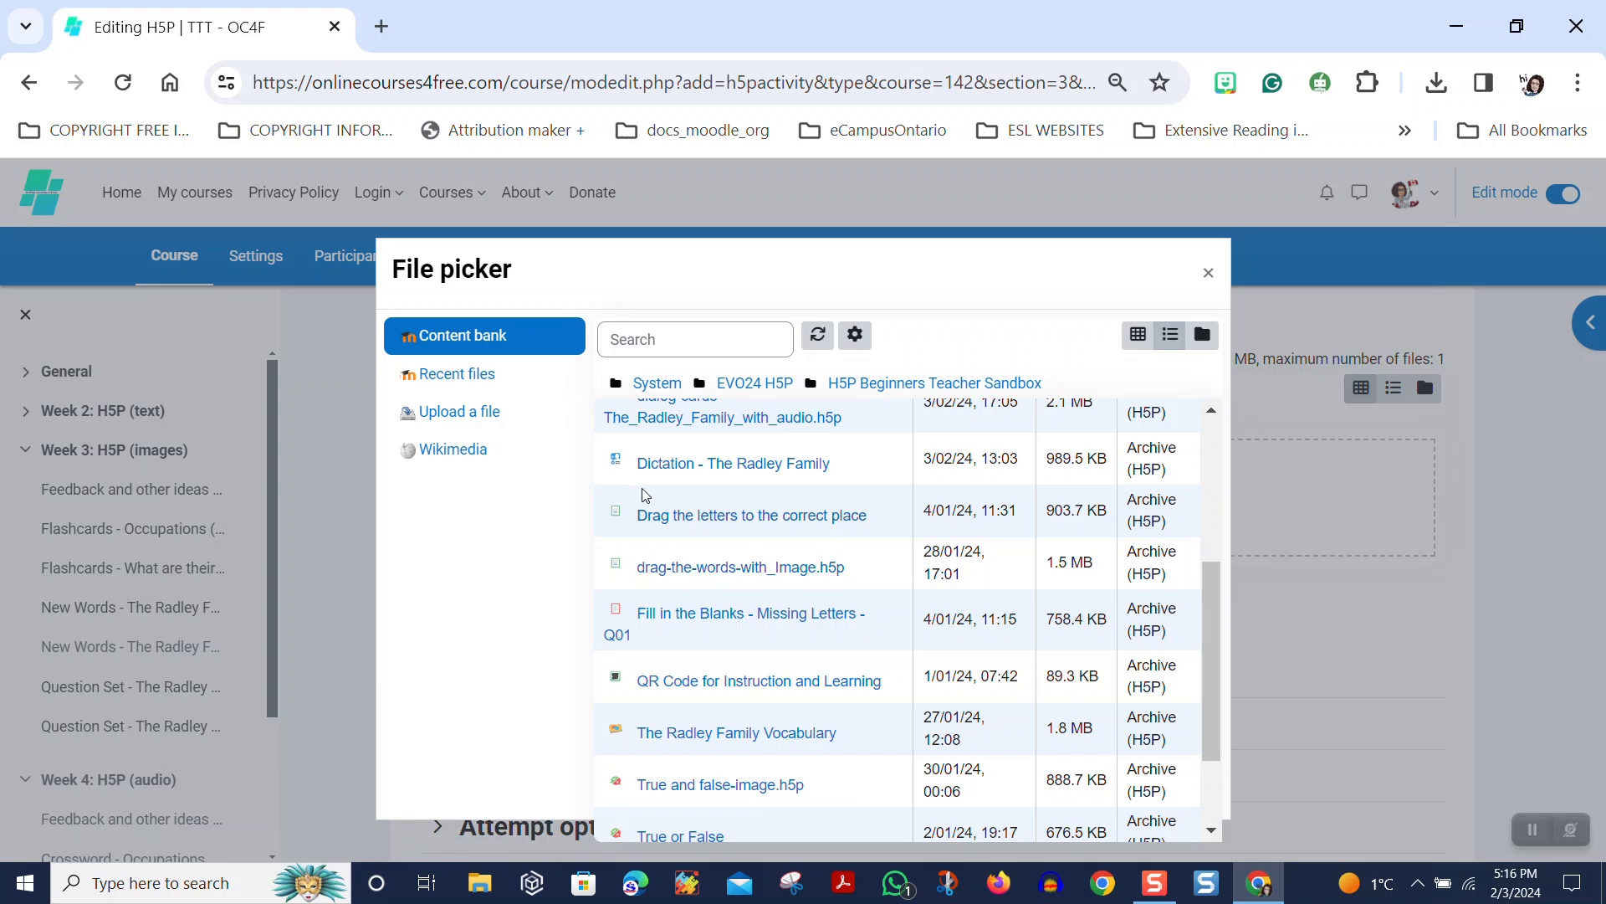
pyautogui.scroll(2, 685, 494)
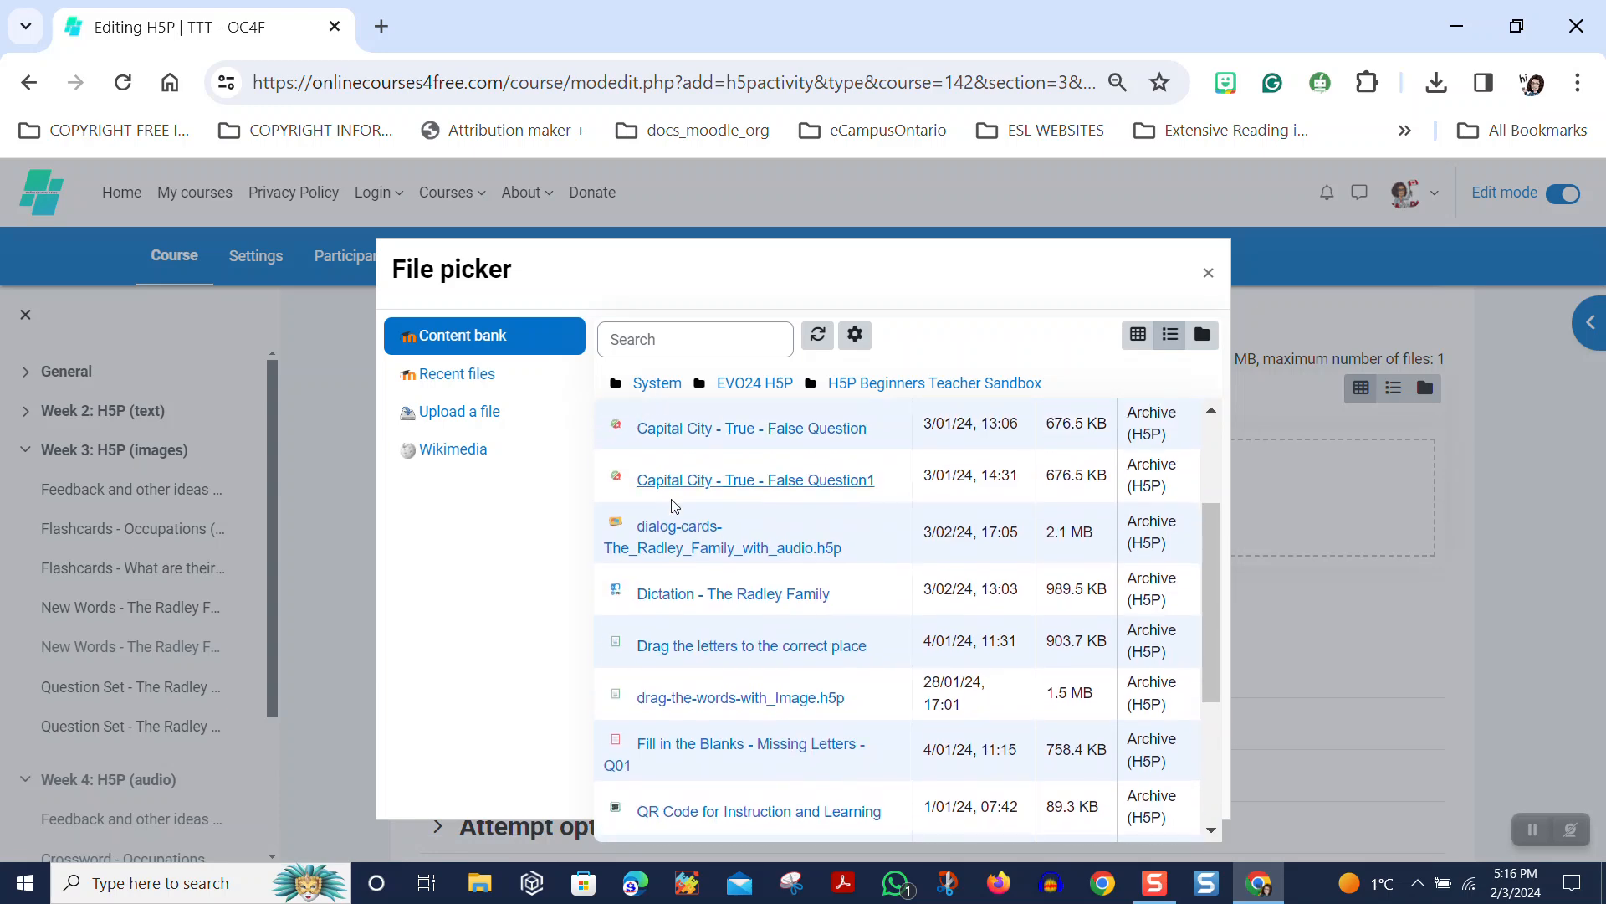
pyautogui.click(699, 559)
pyautogui.click(703, 546)
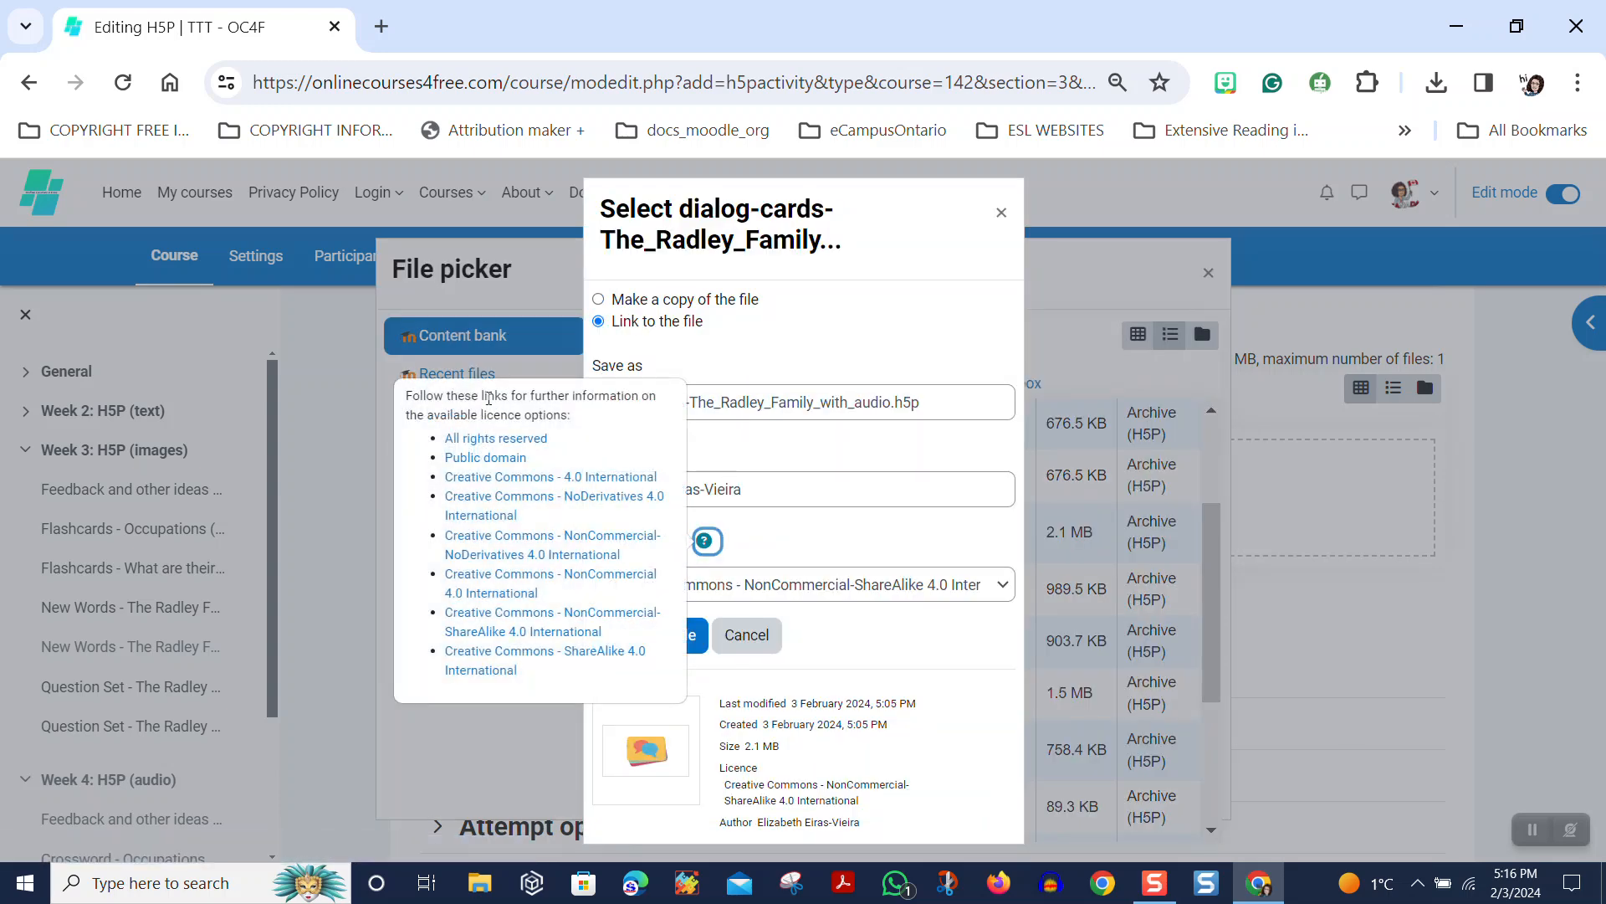
pyautogui.click(599, 322)
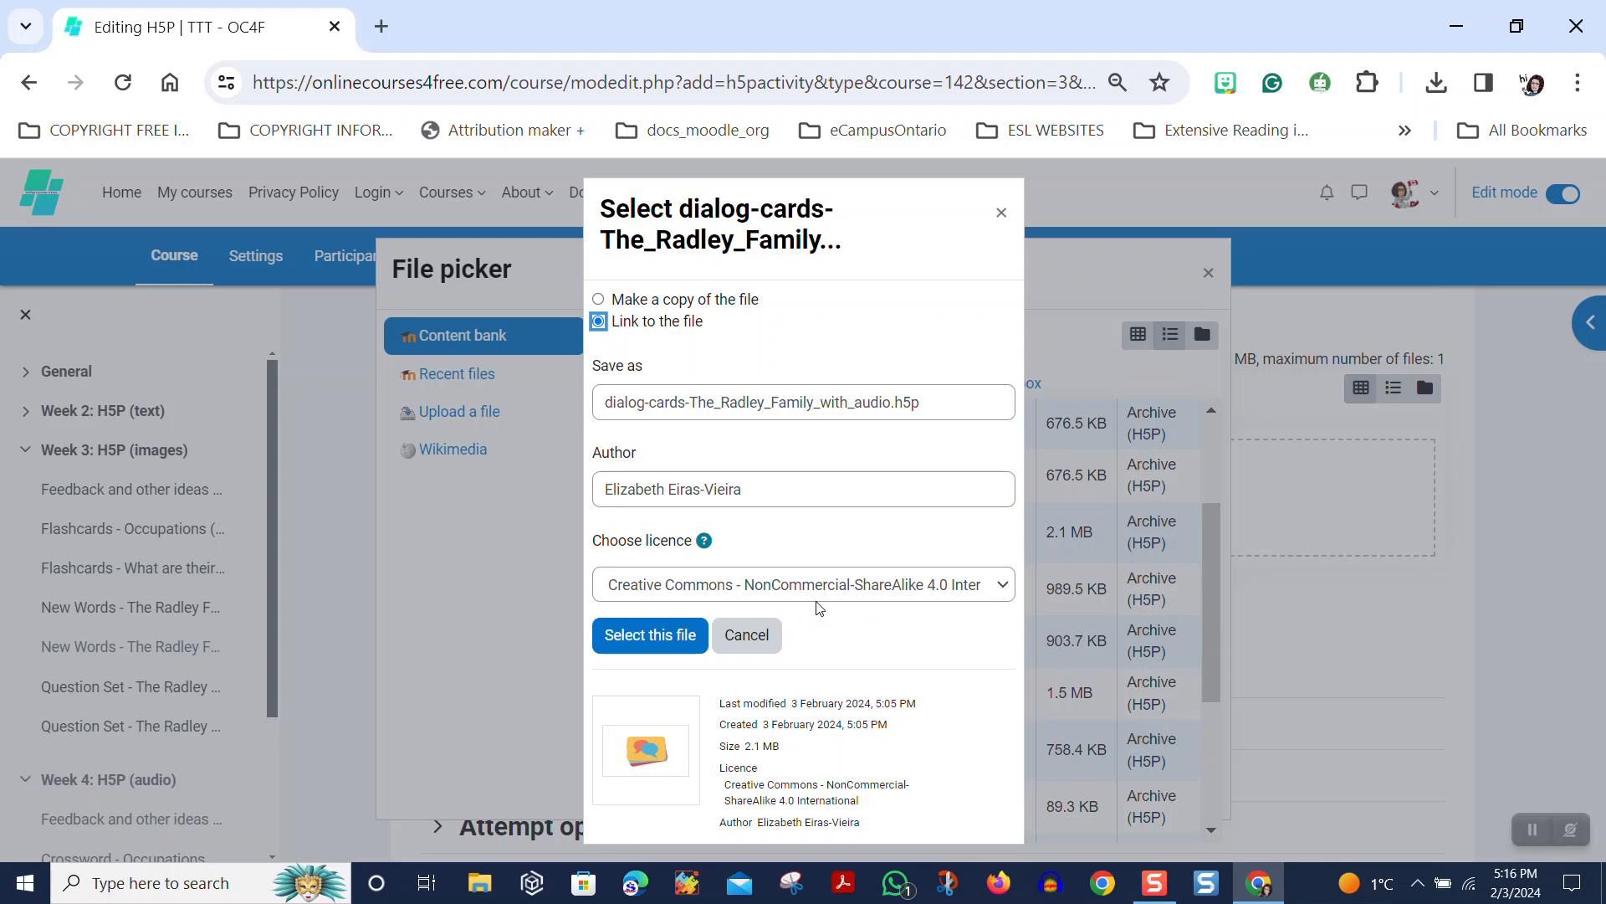
pyautogui.click(635, 644)
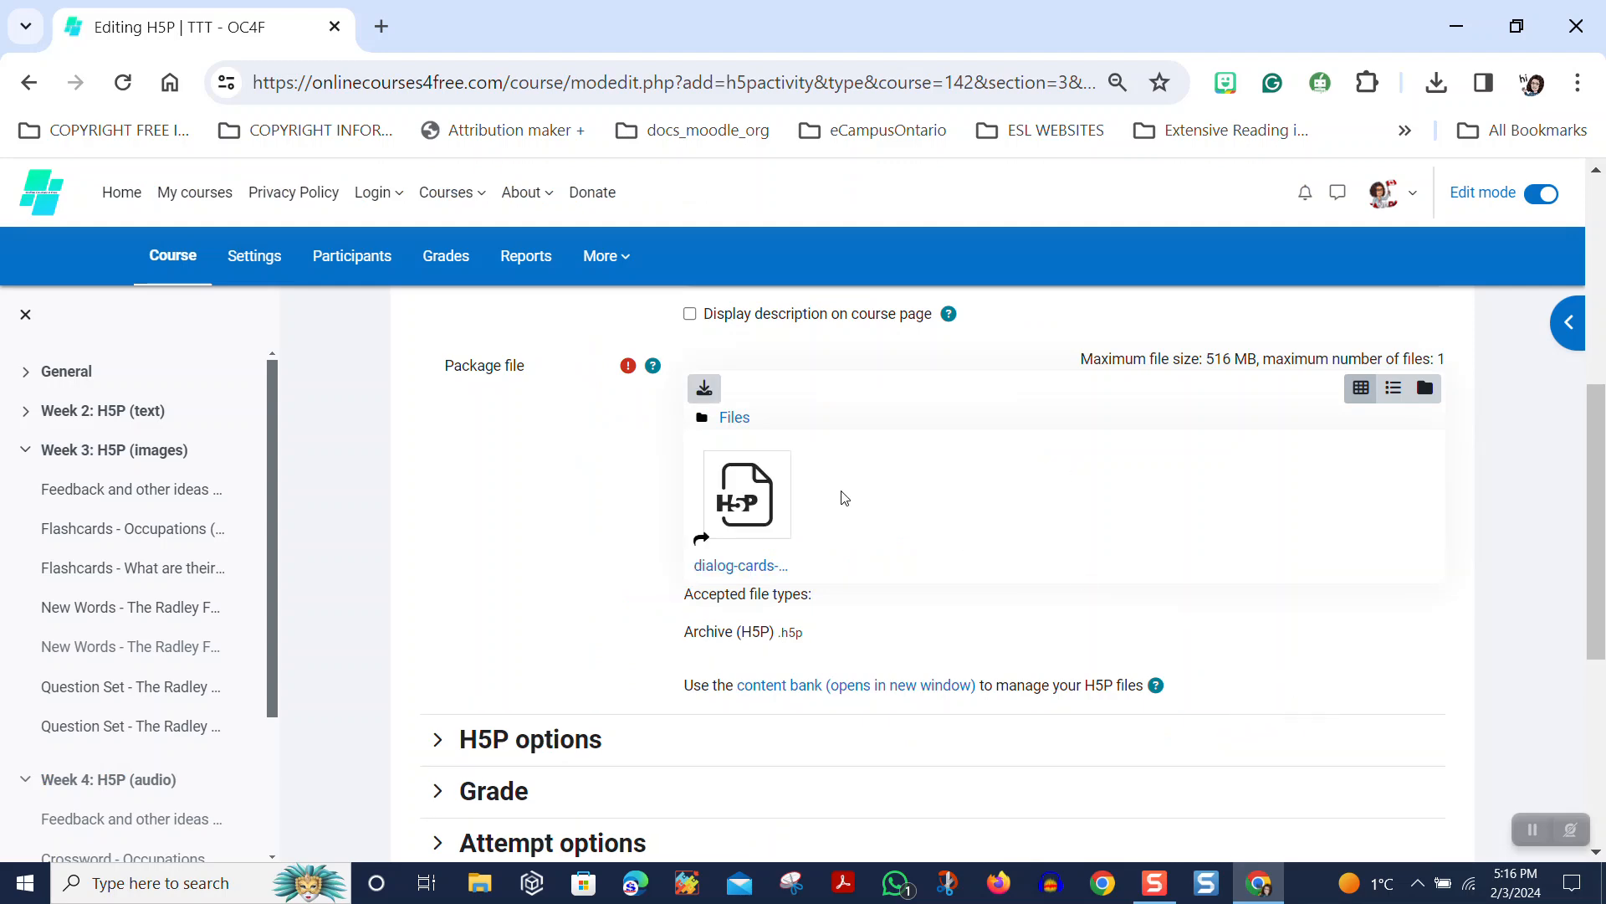
# Expand the activity's H5P options and enable Allow download.
pyautogui.scroll(-5, 860, 507)
pyautogui.scroll(3, 724, 557)
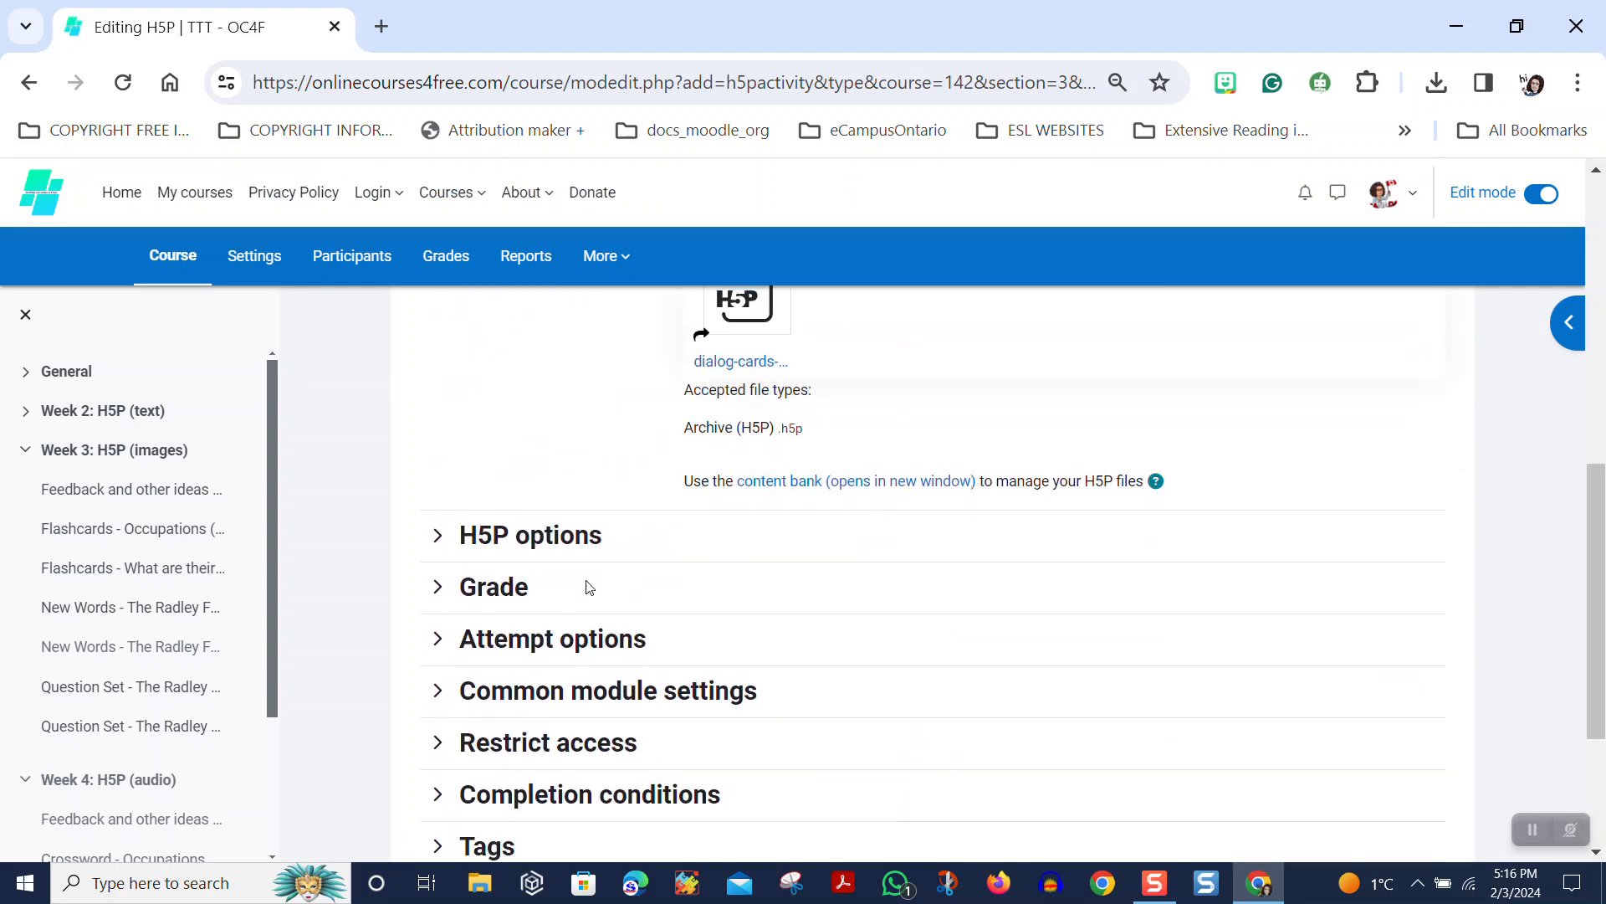
pyautogui.click(437, 536)
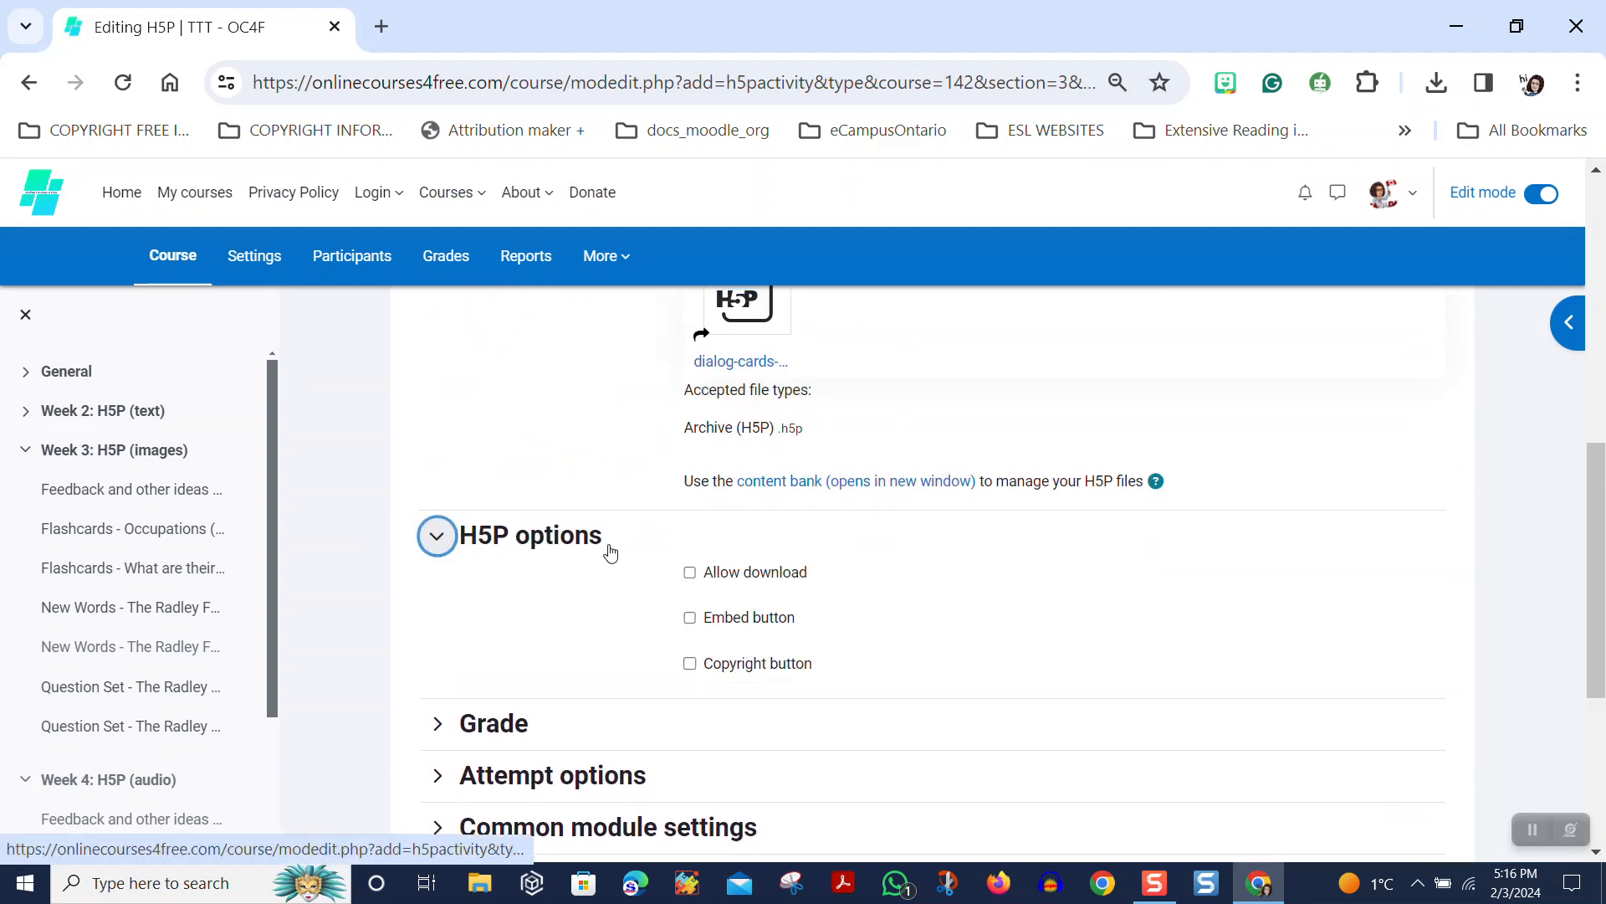
pyautogui.scroll(3, 939, 508)
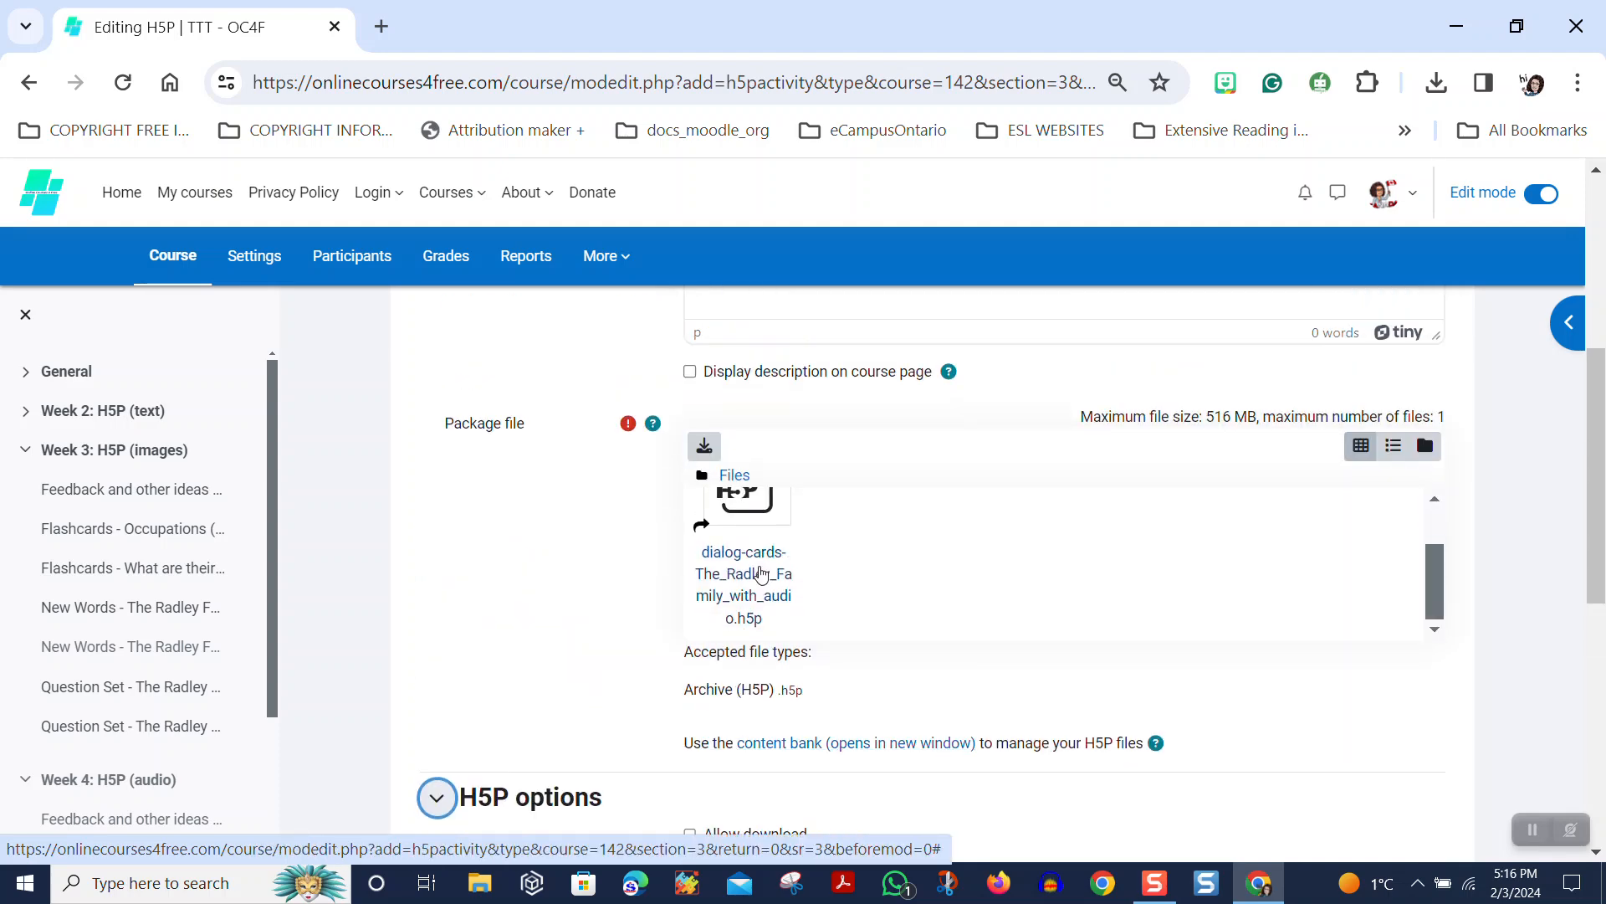
pyautogui.scroll(-2, 897, 565)
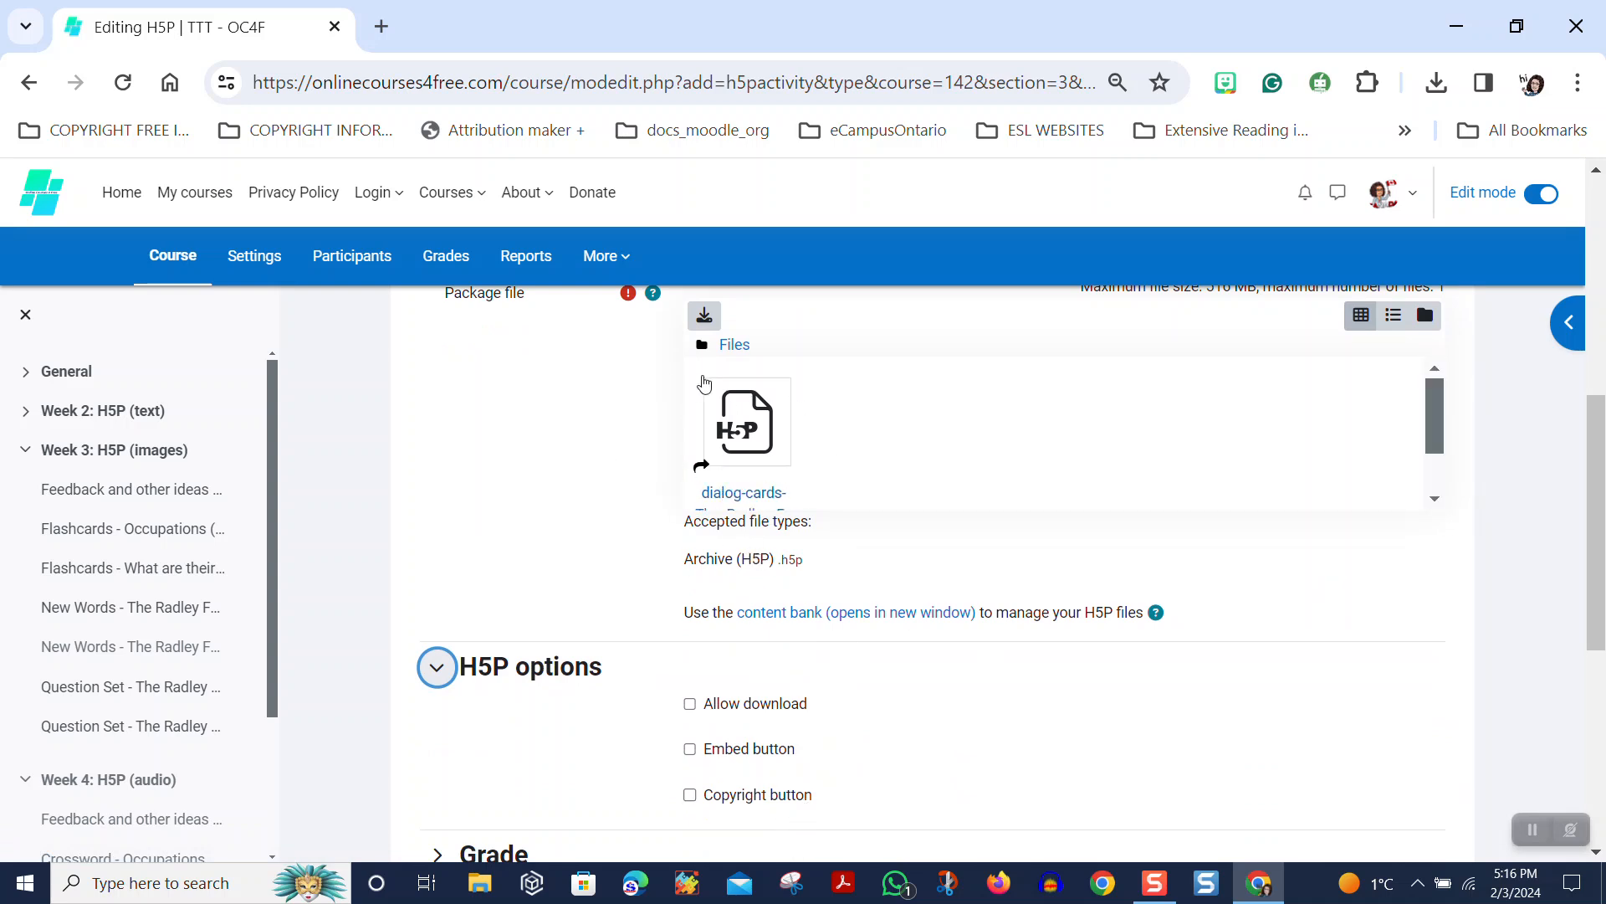
pyautogui.click(691, 707)
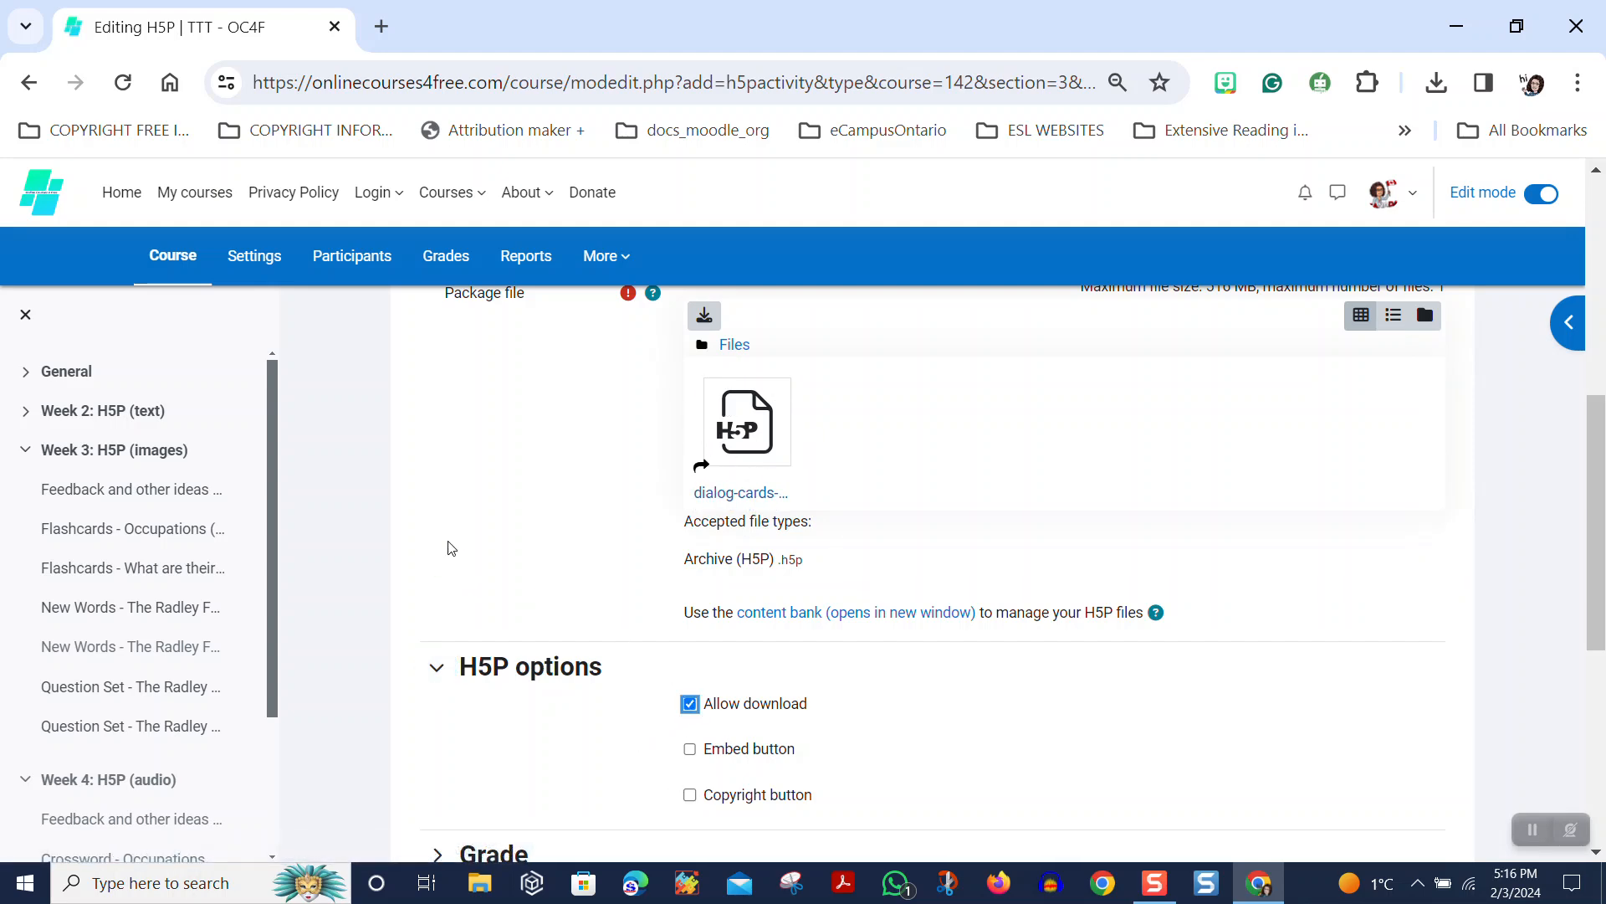
# Enable the Embed button and Copyright button options for the H5P activity.
pyautogui.scroll(3, 509, 467)
pyautogui.scroll(3, 672, 436)
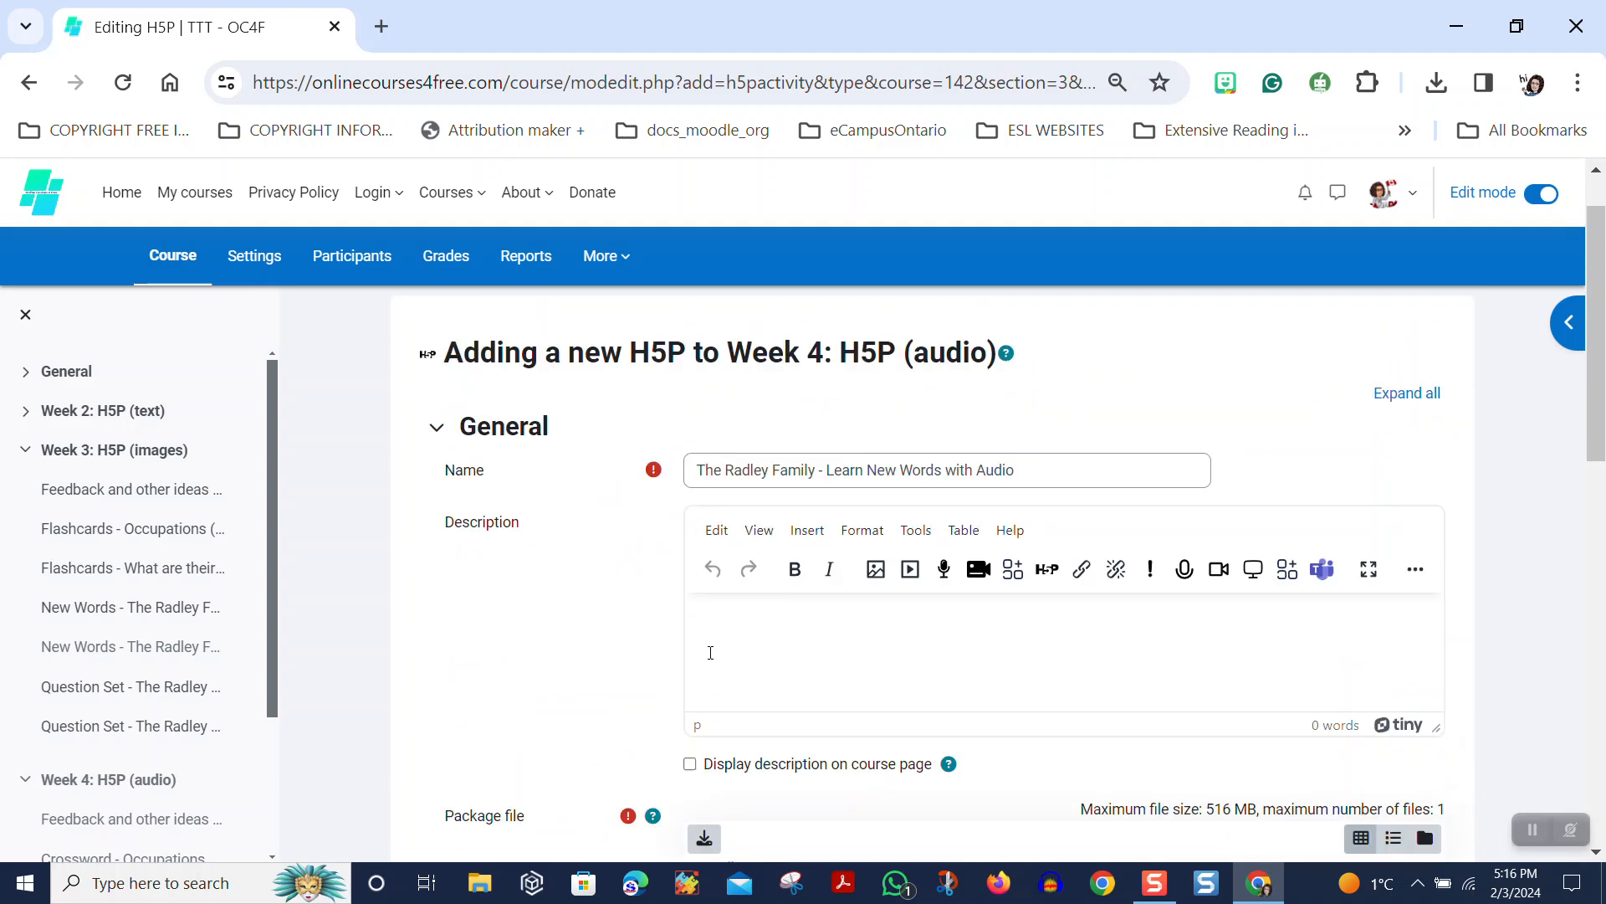
pyautogui.scroll(-5, 907, 674)
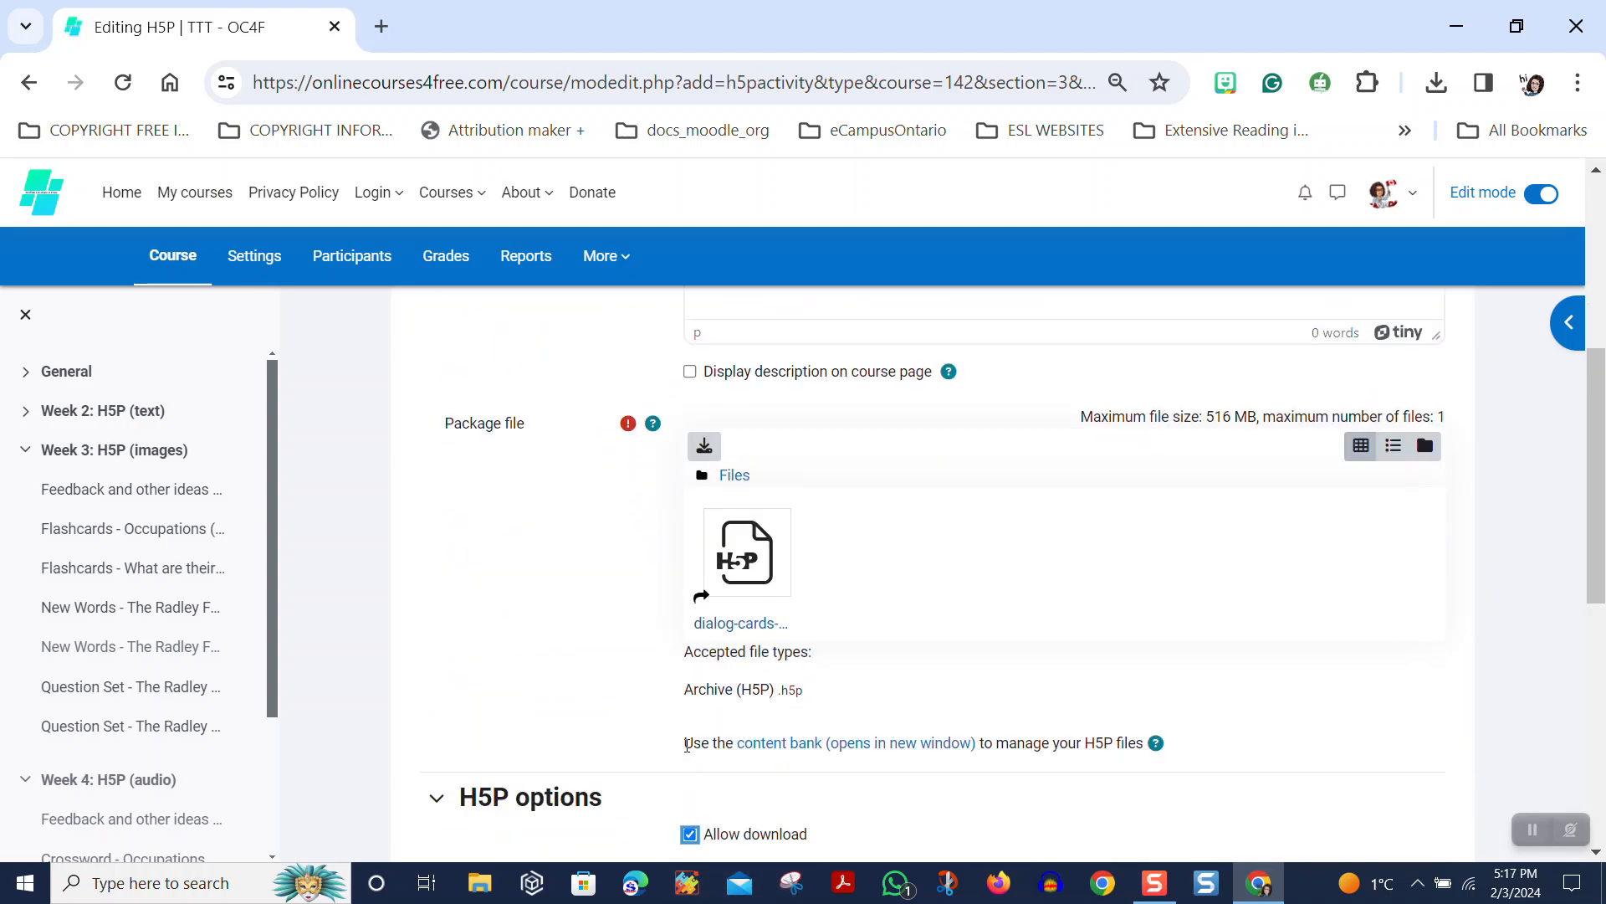
pyautogui.scroll(-3, 689, 745)
pyautogui.click(690, 619)
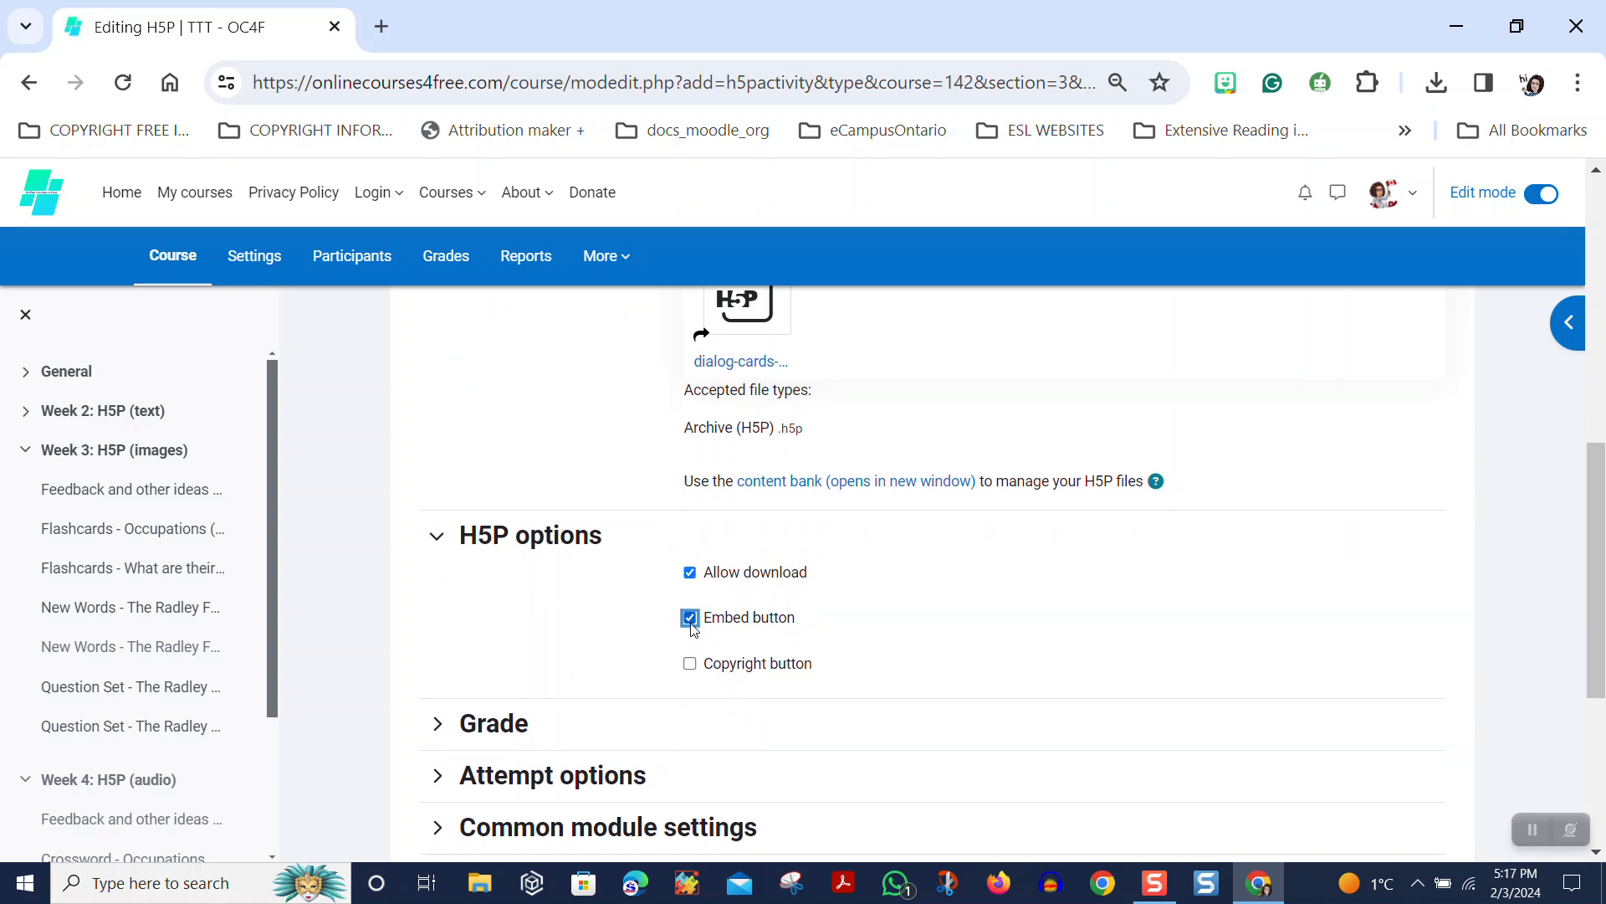
pyautogui.click(690, 665)
pyautogui.scroll(-5, 540, 510)
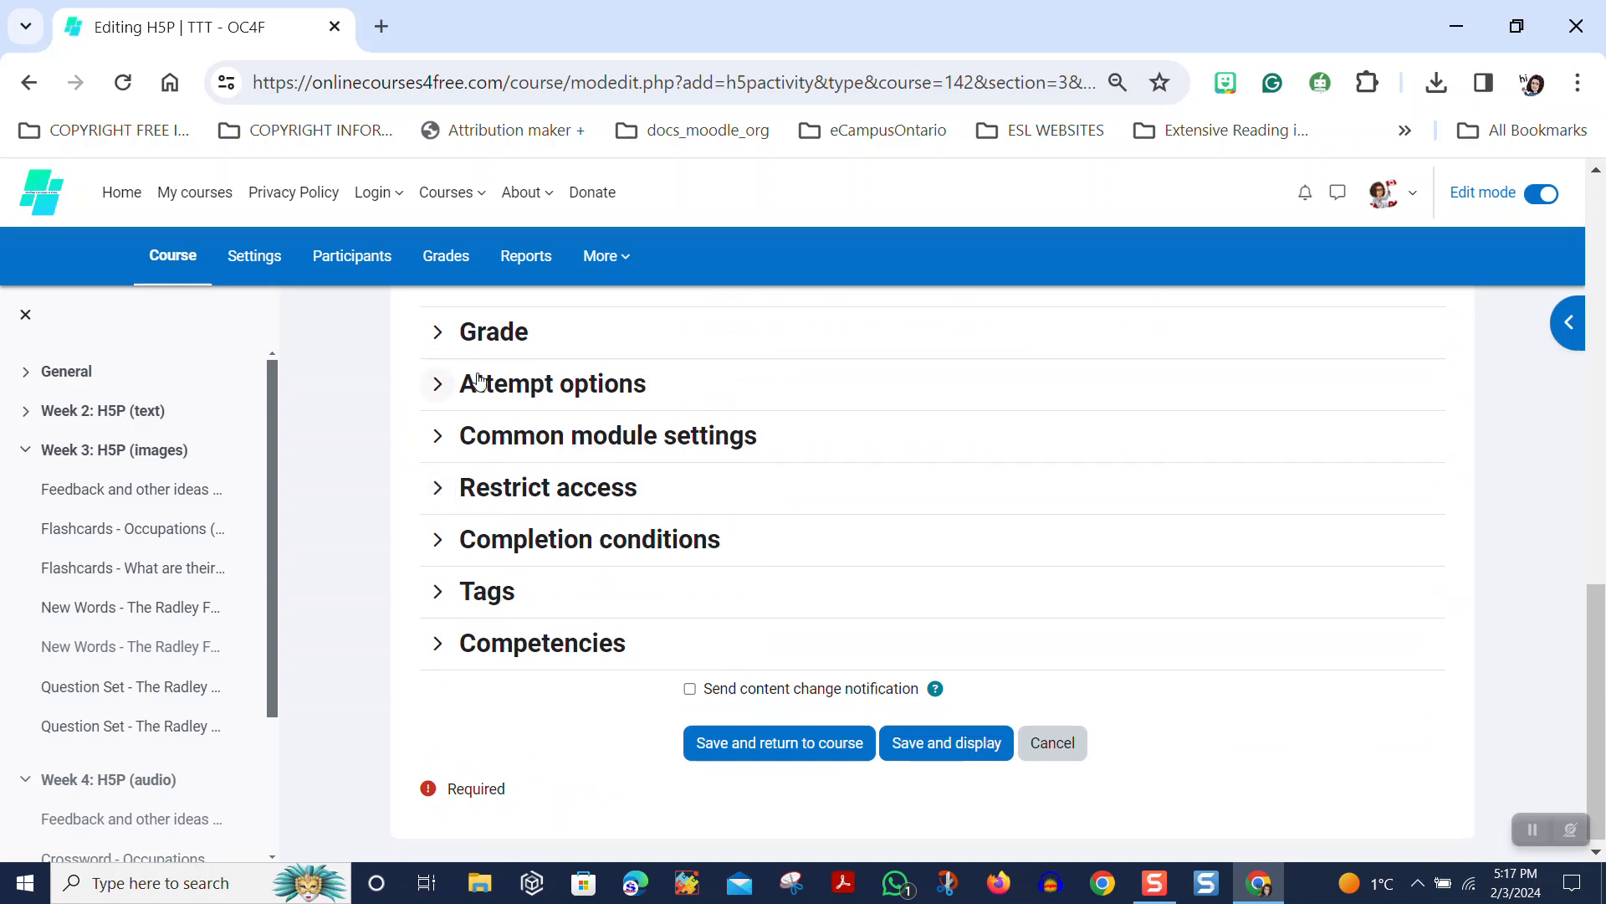
# Expand the activity's grade settings and set the grade type to None.
pyautogui.click(437, 332)
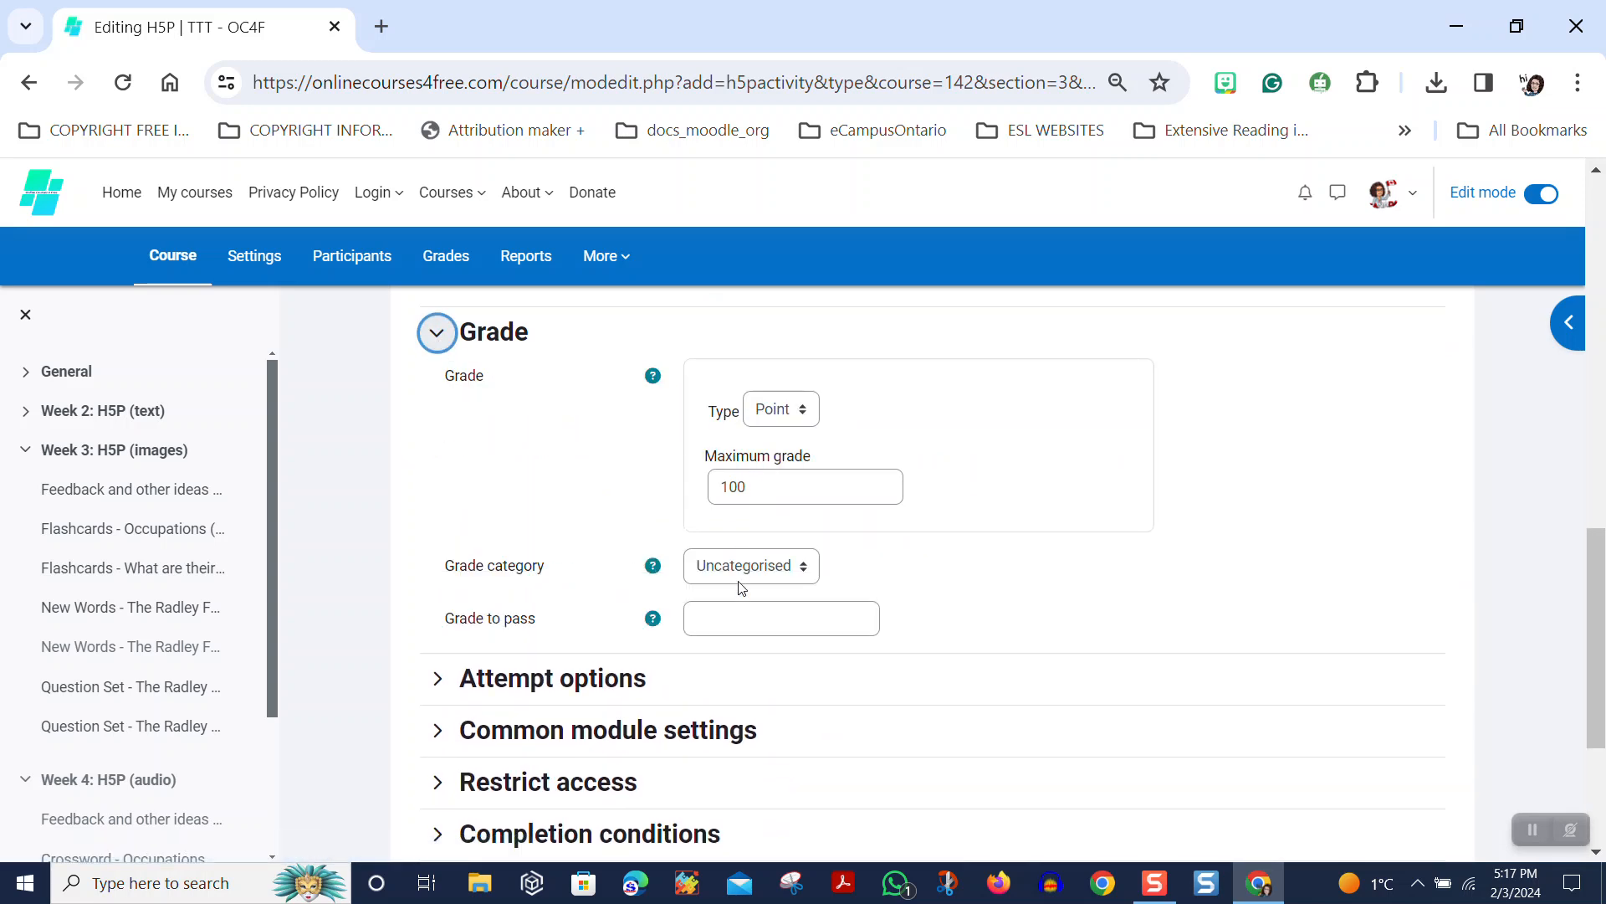
pyautogui.click(700, 620)
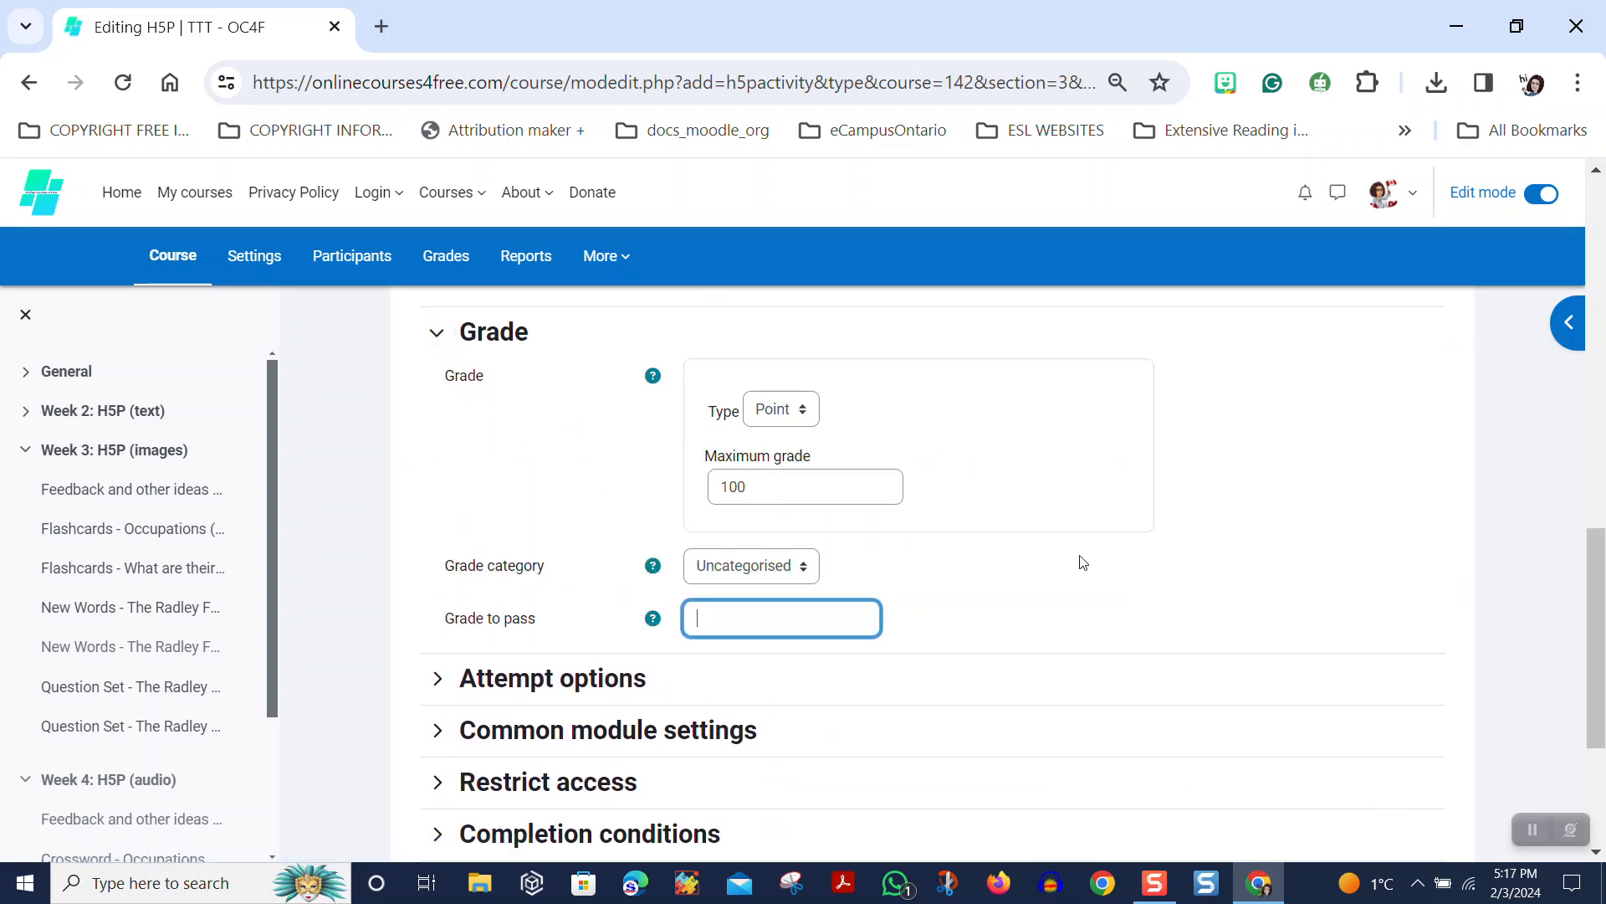
pyautogui.click(782, 409)
pyautogui.click(783, 438)
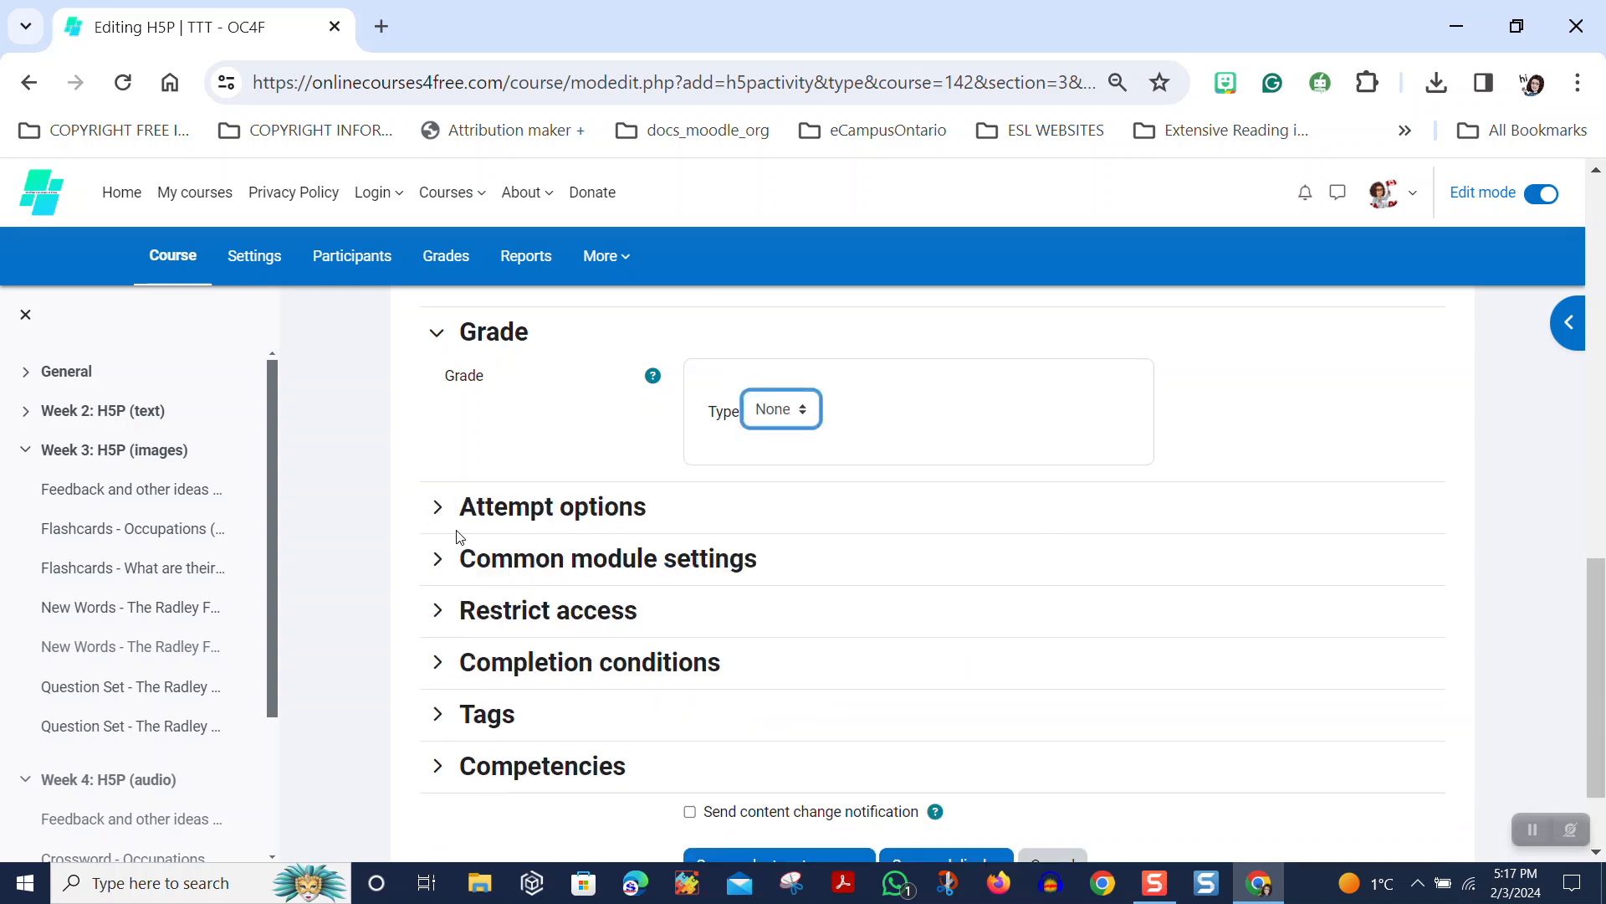
# Expand the attempt options and choose "Participants can review their own attempts" for Review attempts.
pyautogui.click(438, 507)
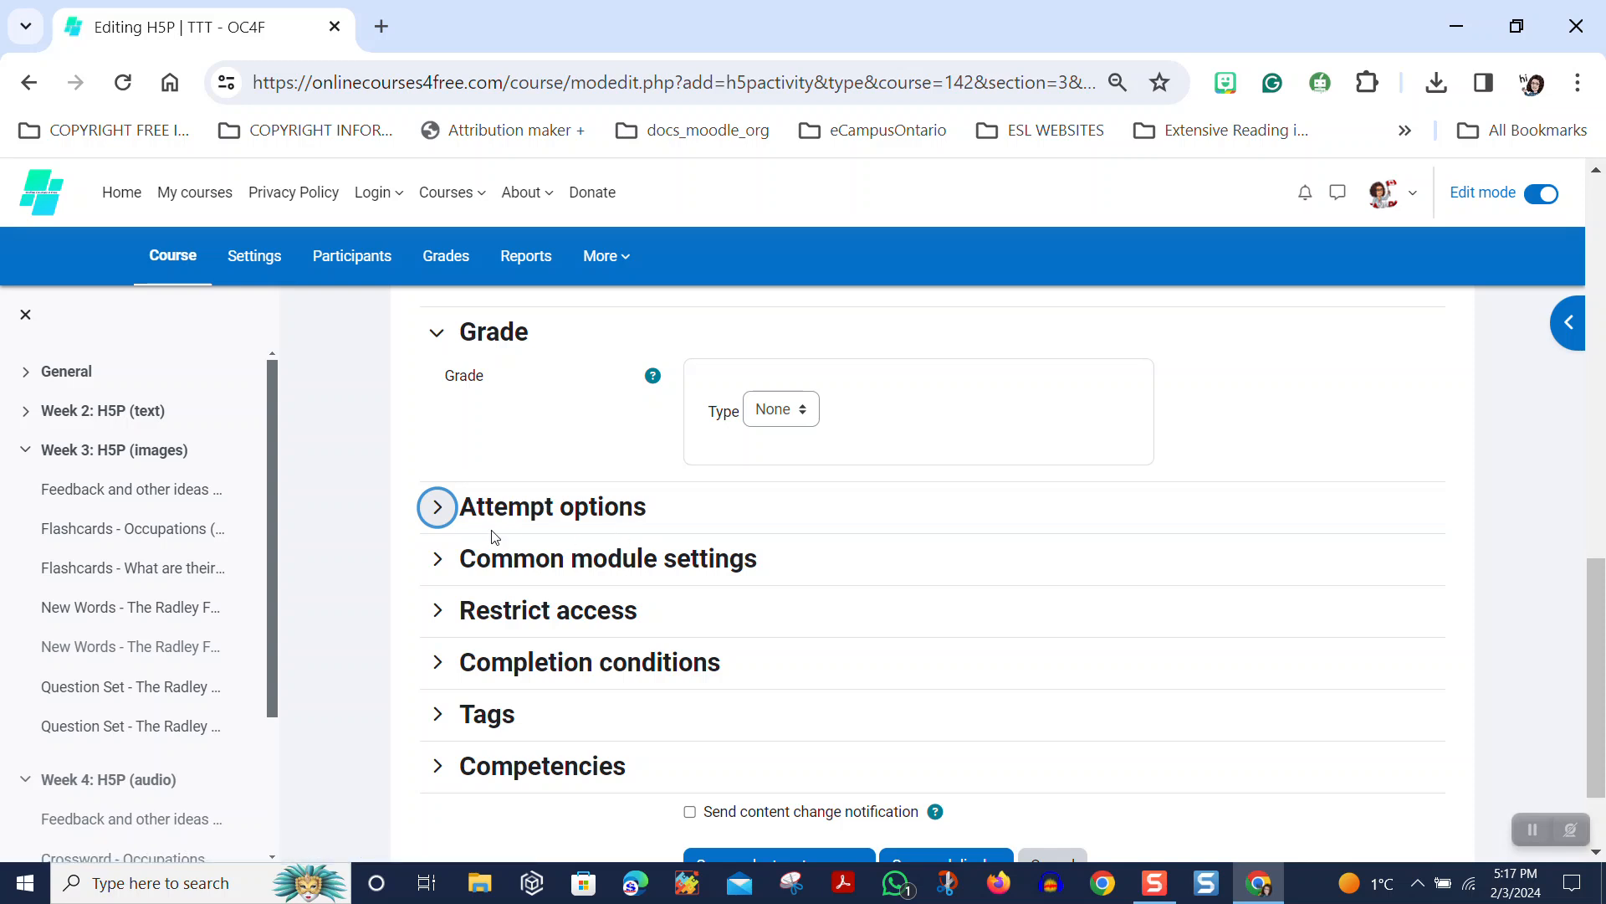
pyautogui.click(428, 510)
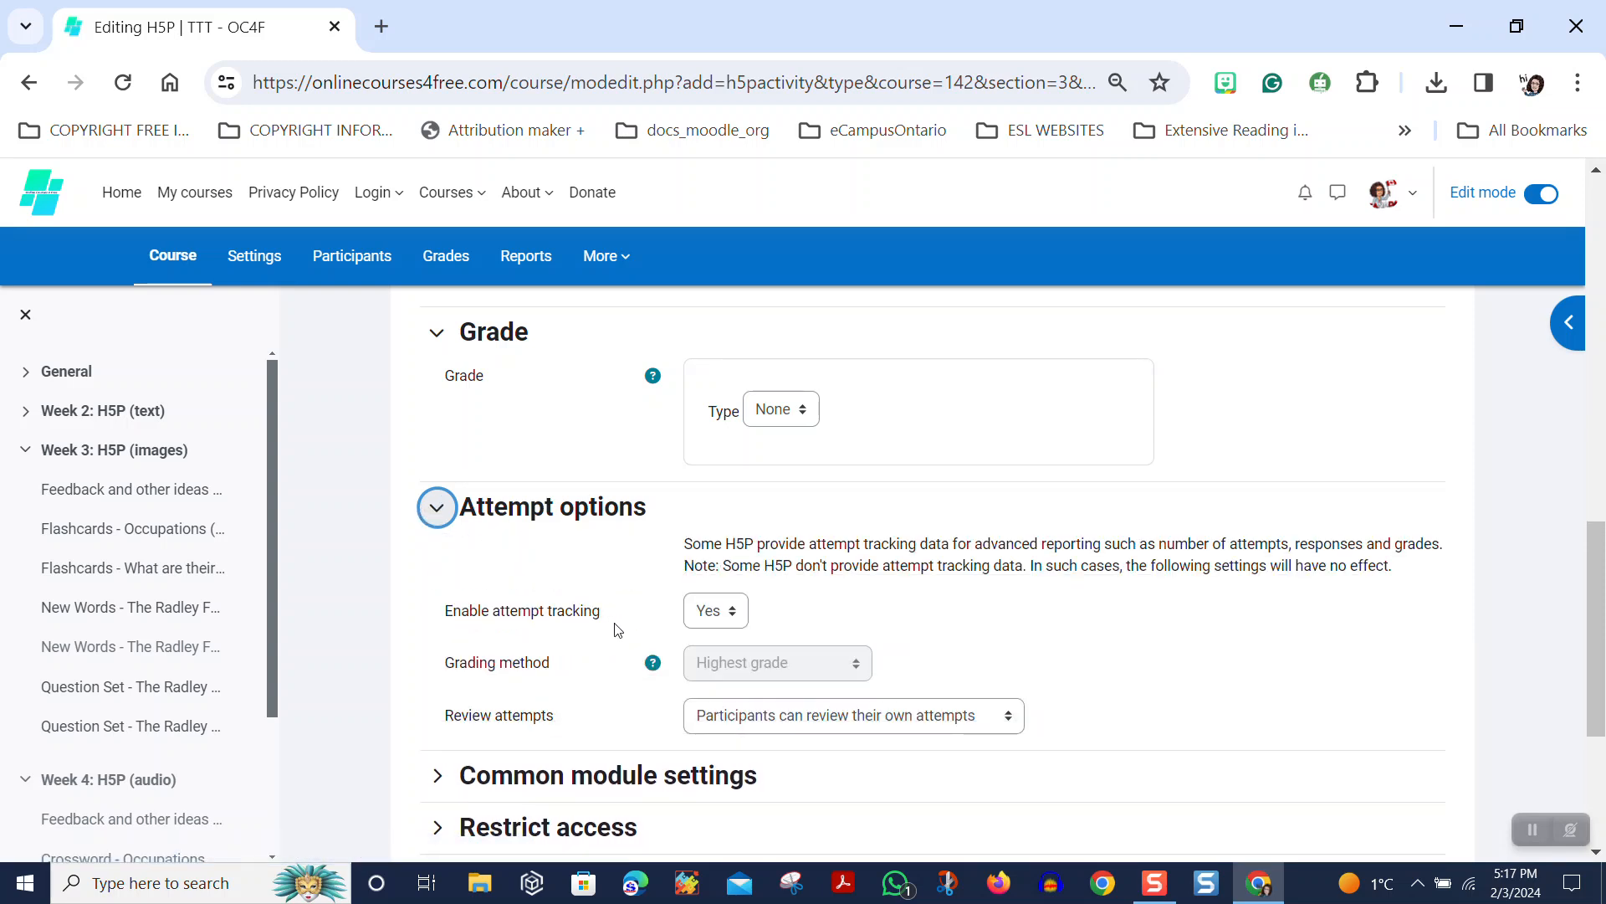
pyautogui.scroll(2, 577, 569)
pyautogui.scroll(-3, 574, 567)
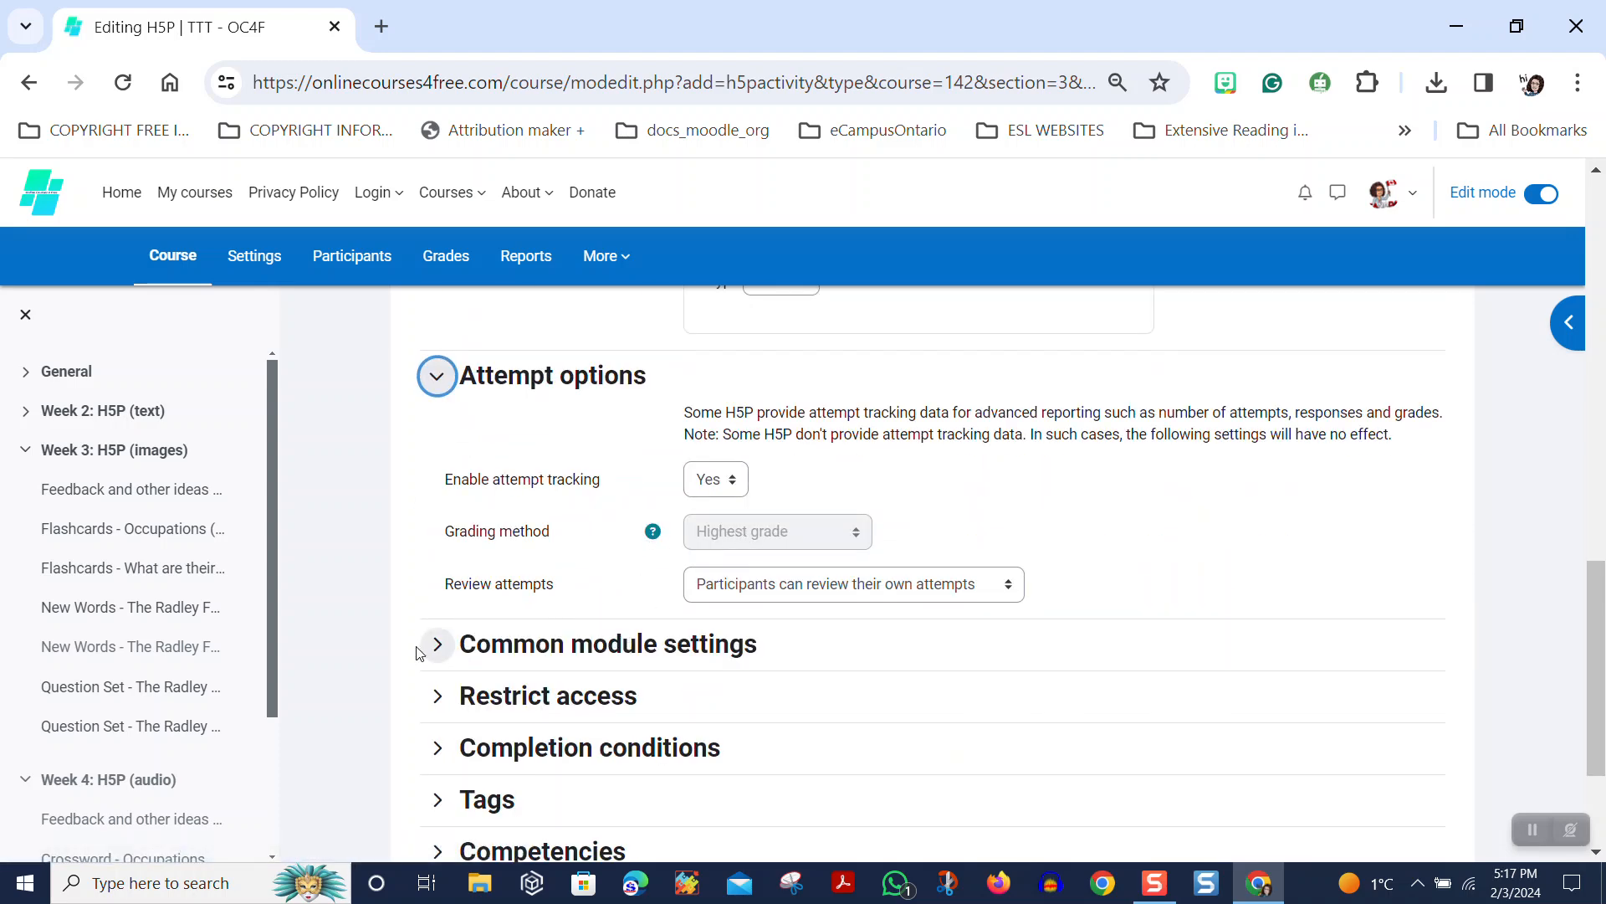
pyautogui.click(951, 599)
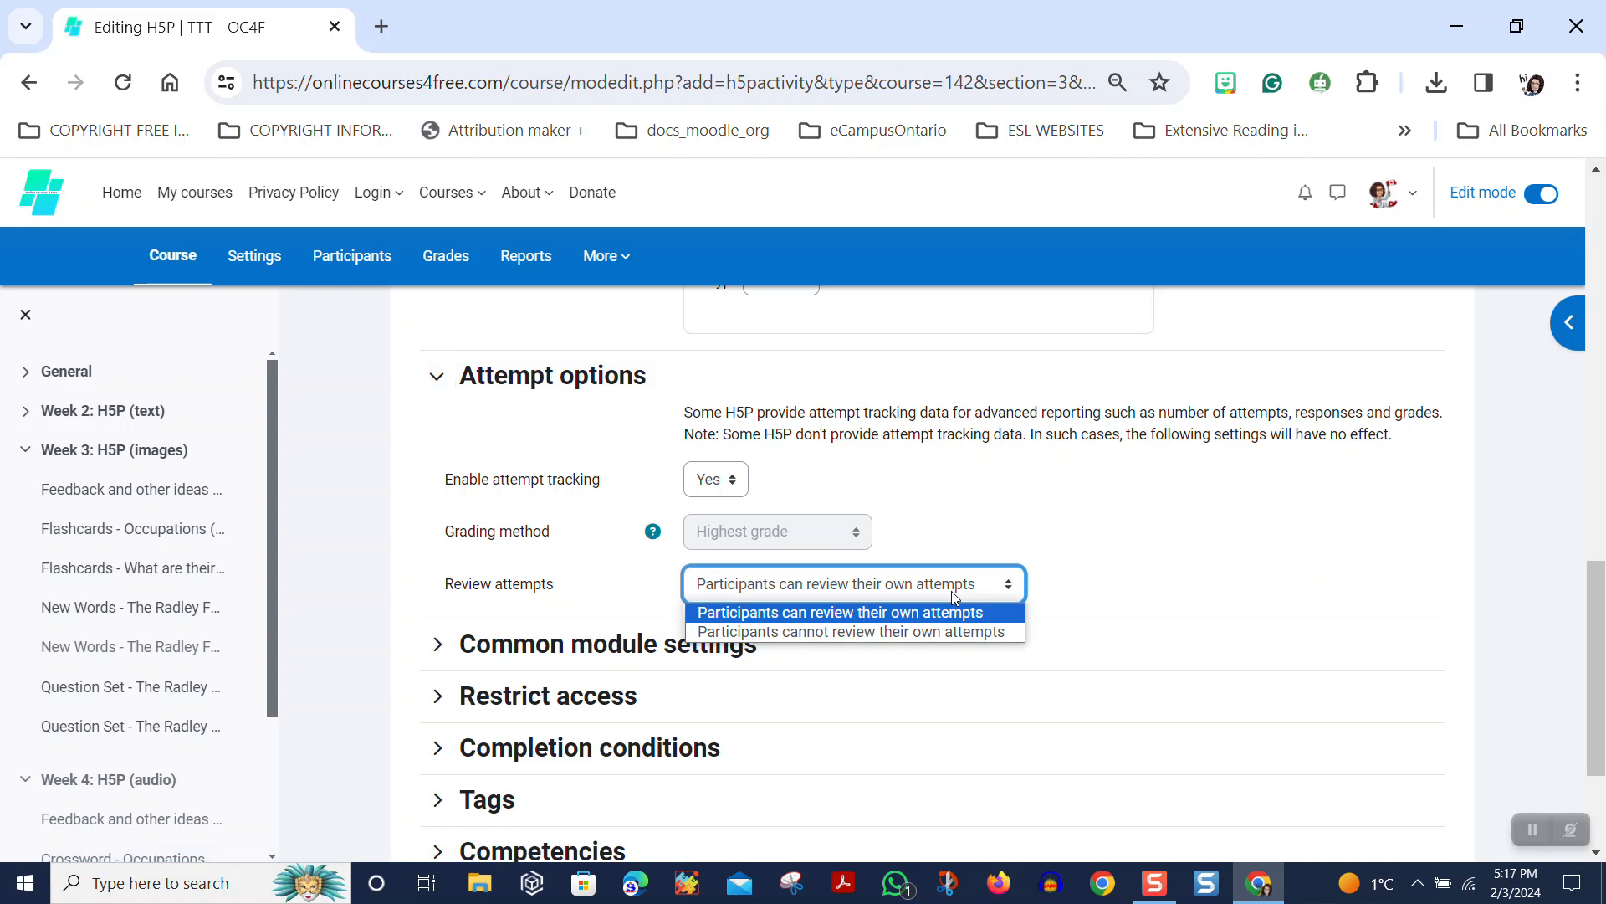
pyautogui.click(964, 592)
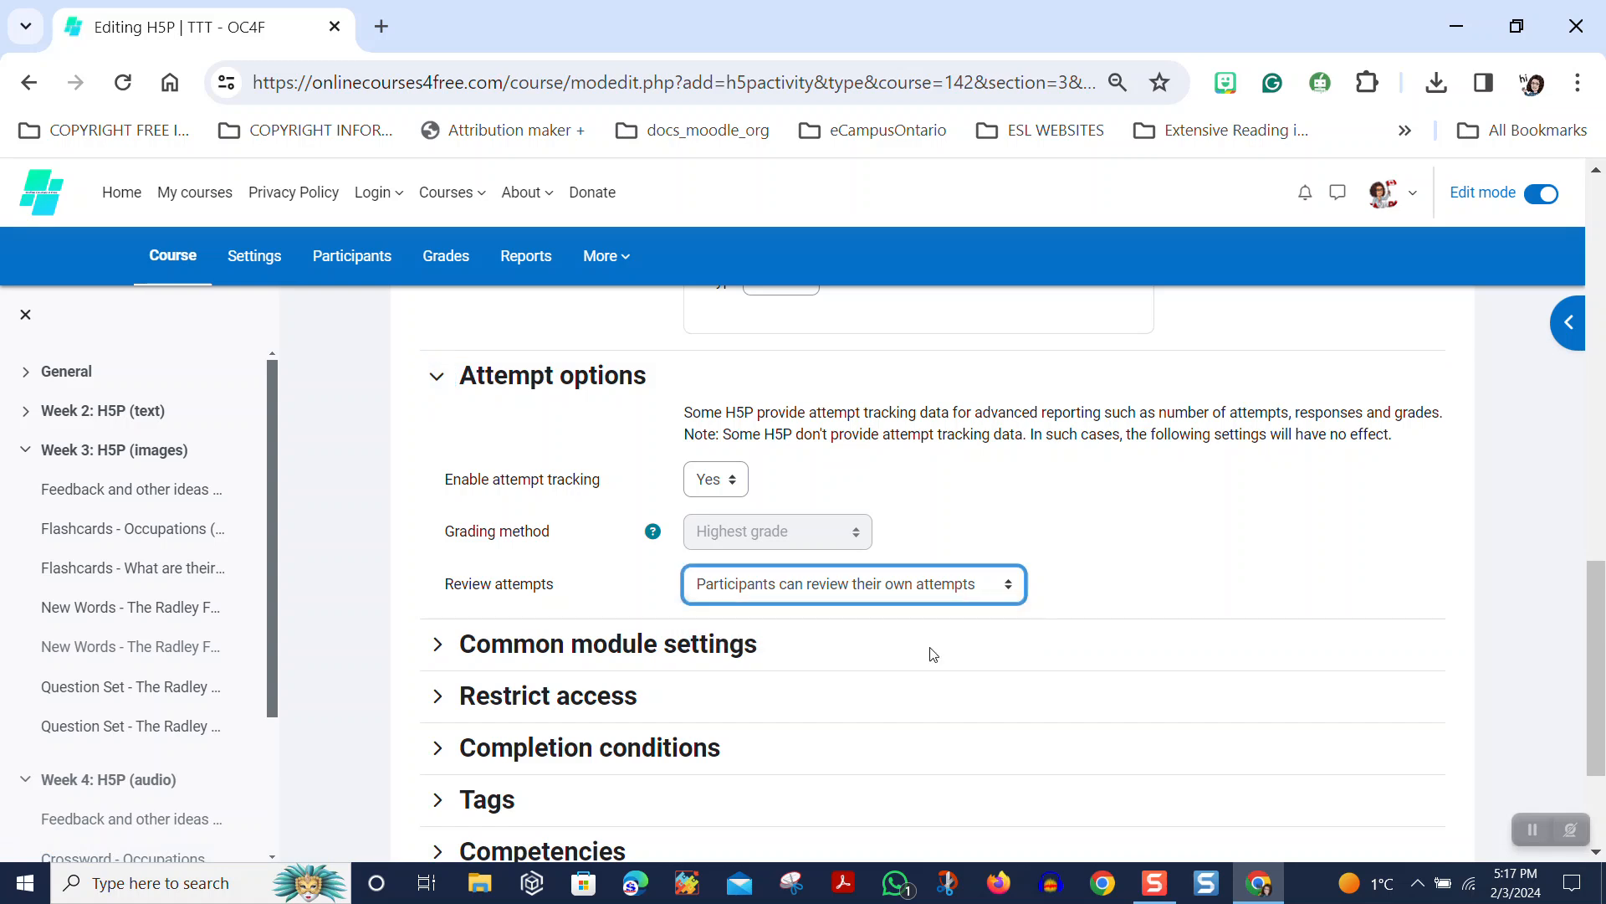
# Expand the common module settings and the access restrictions to examine their options.
pyautogui.click(439, 647)
pyautogui.scroll(-3, 775, 563)
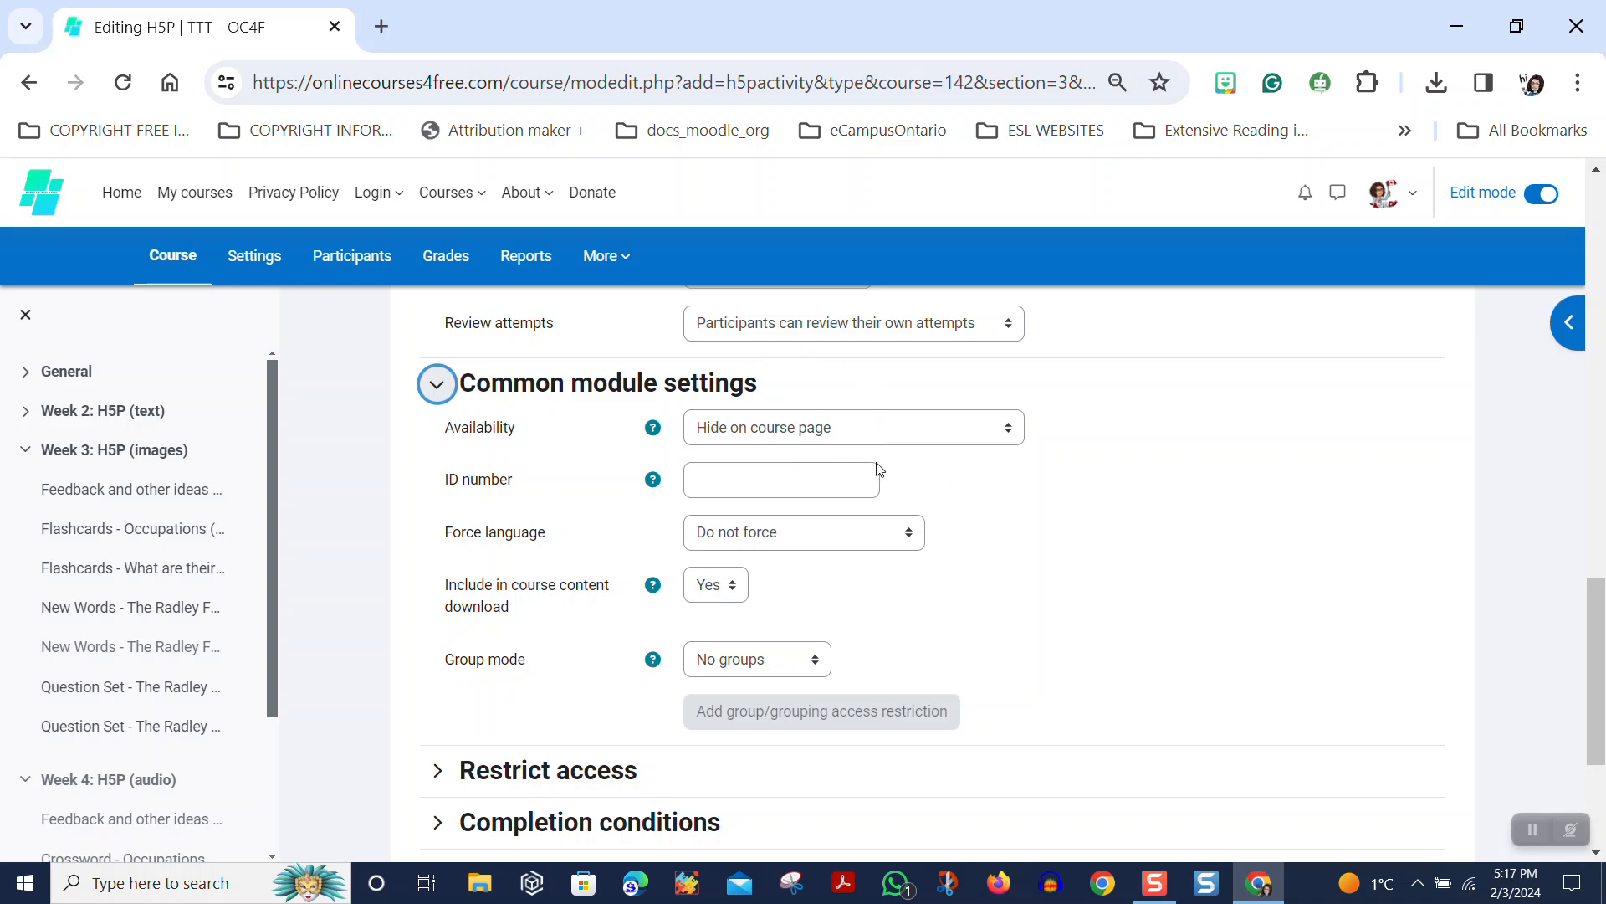
pyautogui.scroll(-1, 498, 599)
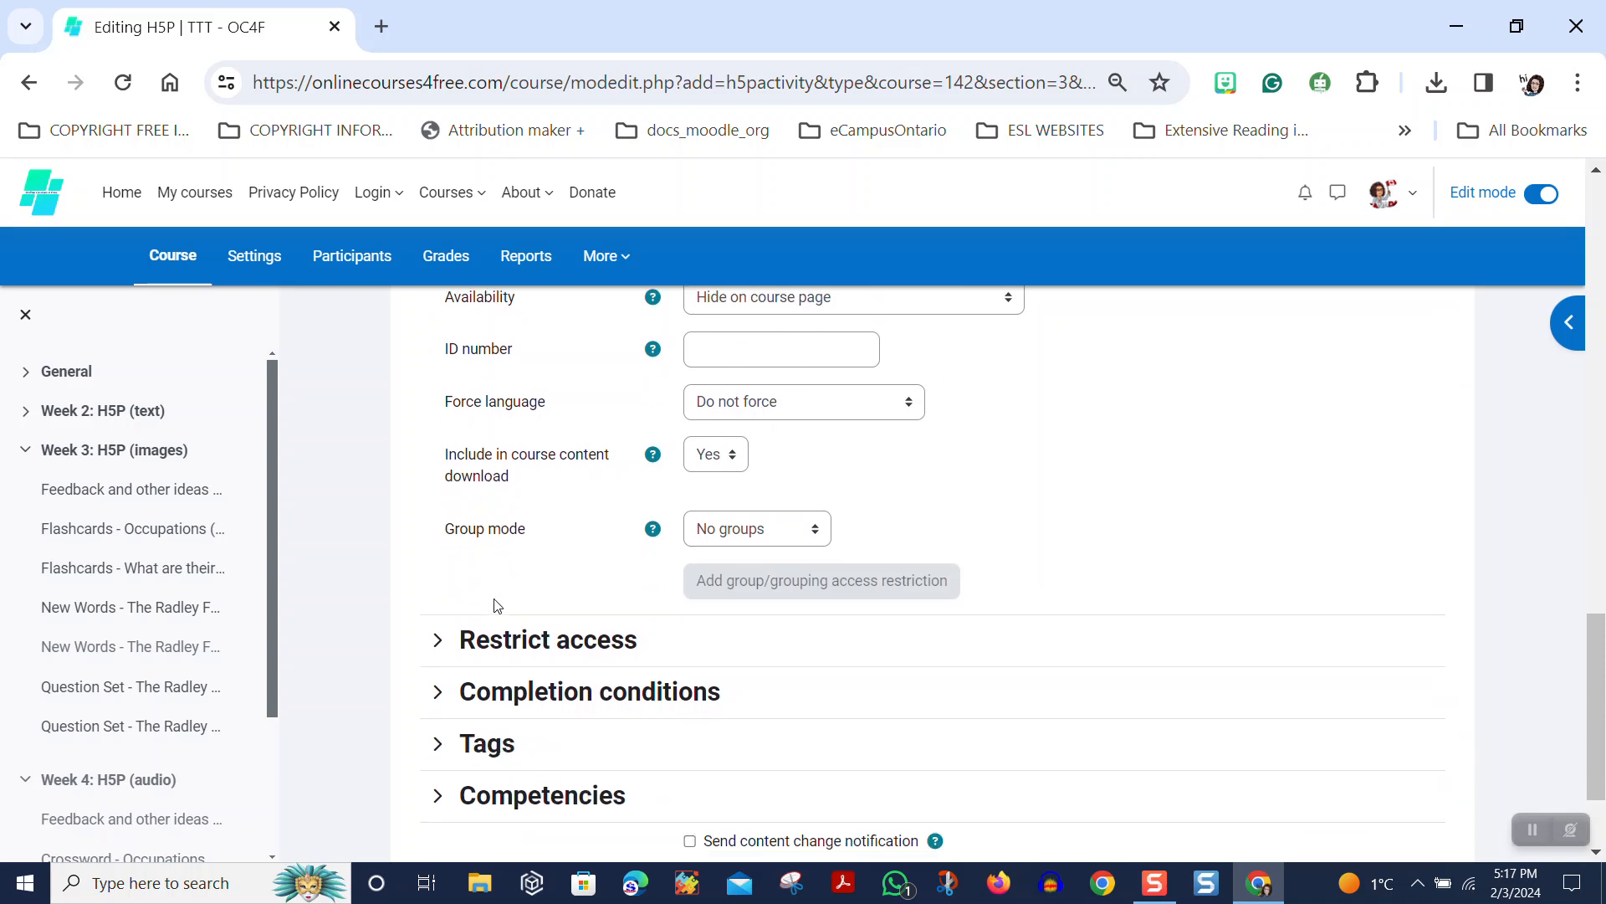
pyautogui.click(437, 640)
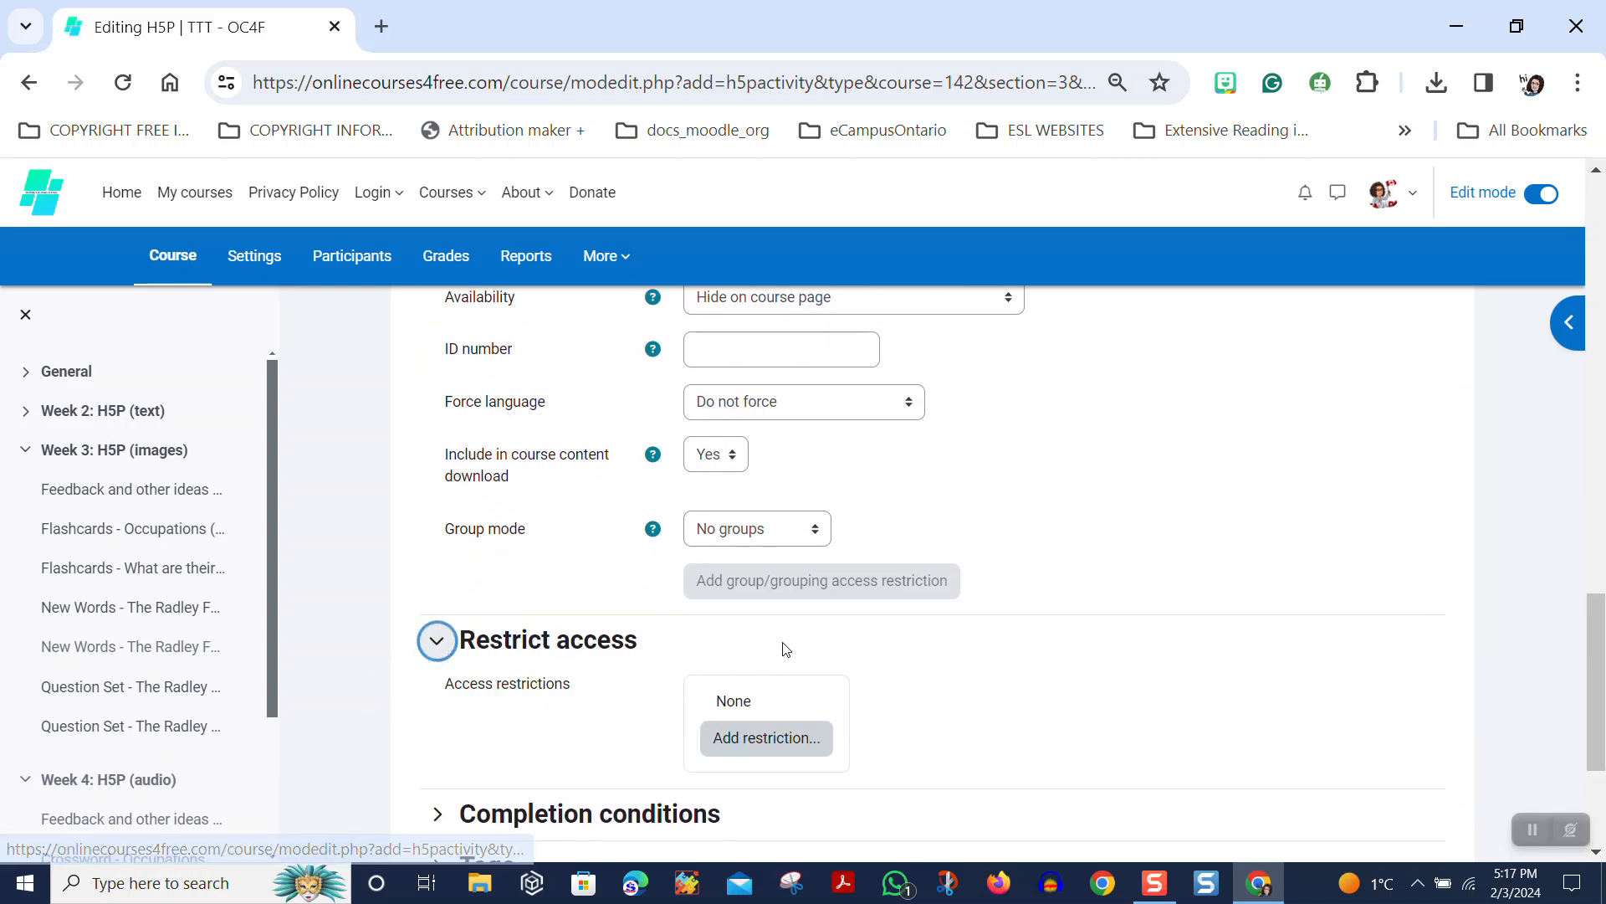
# Set the completion conditions to Add requirements and require students to view the activity.
pyautogui.scroll(-2, 810, 597)
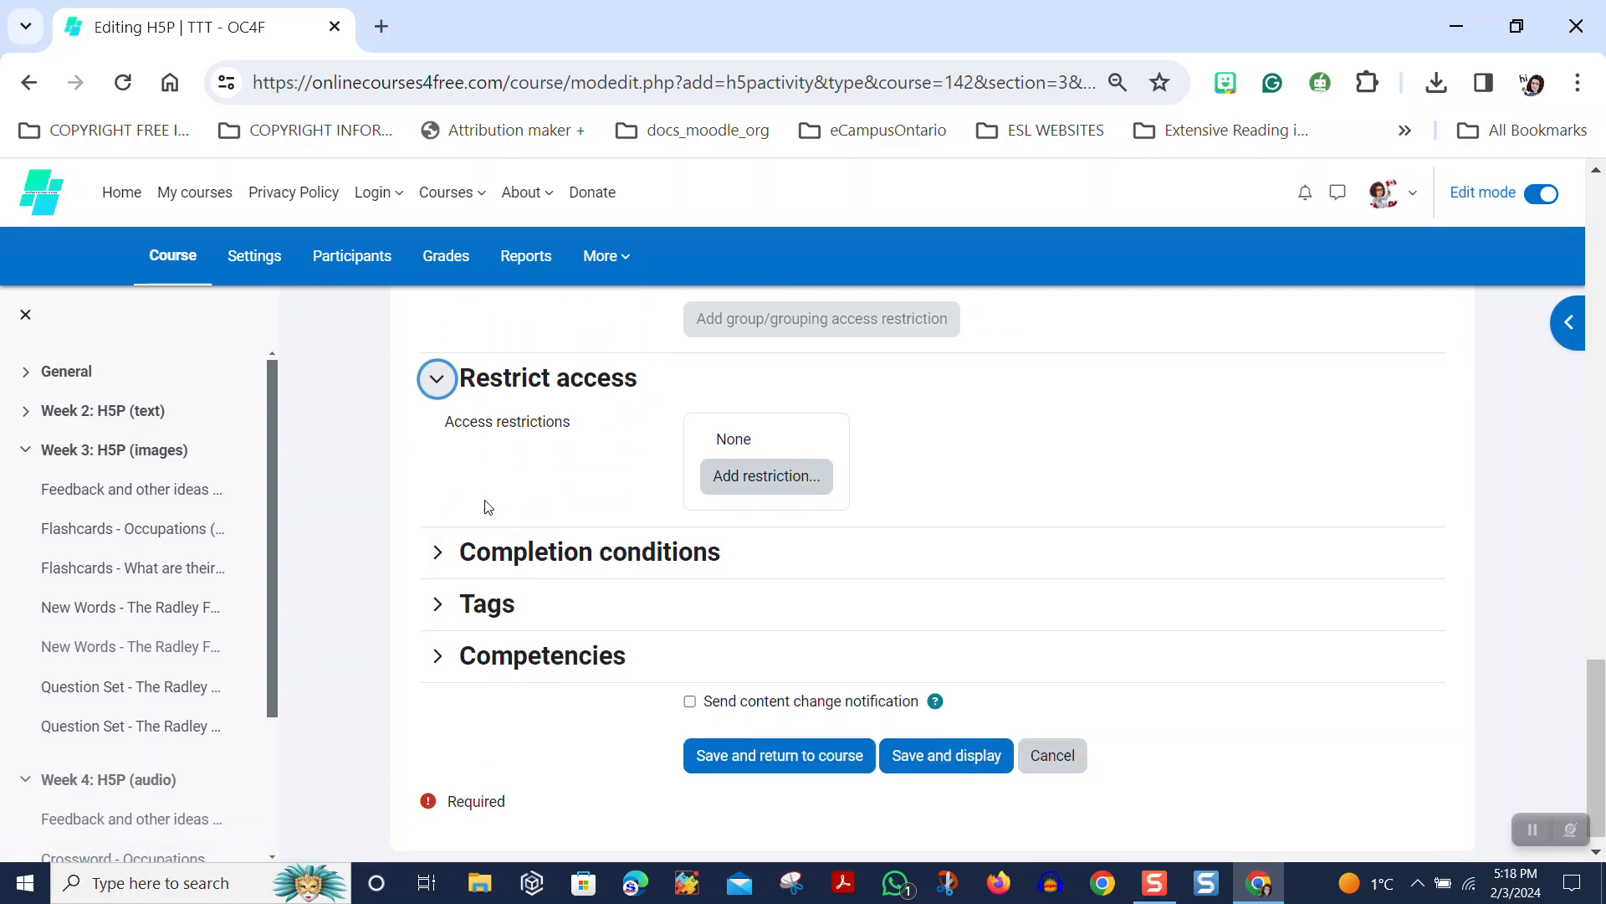
pyautogui.click(439, 556)
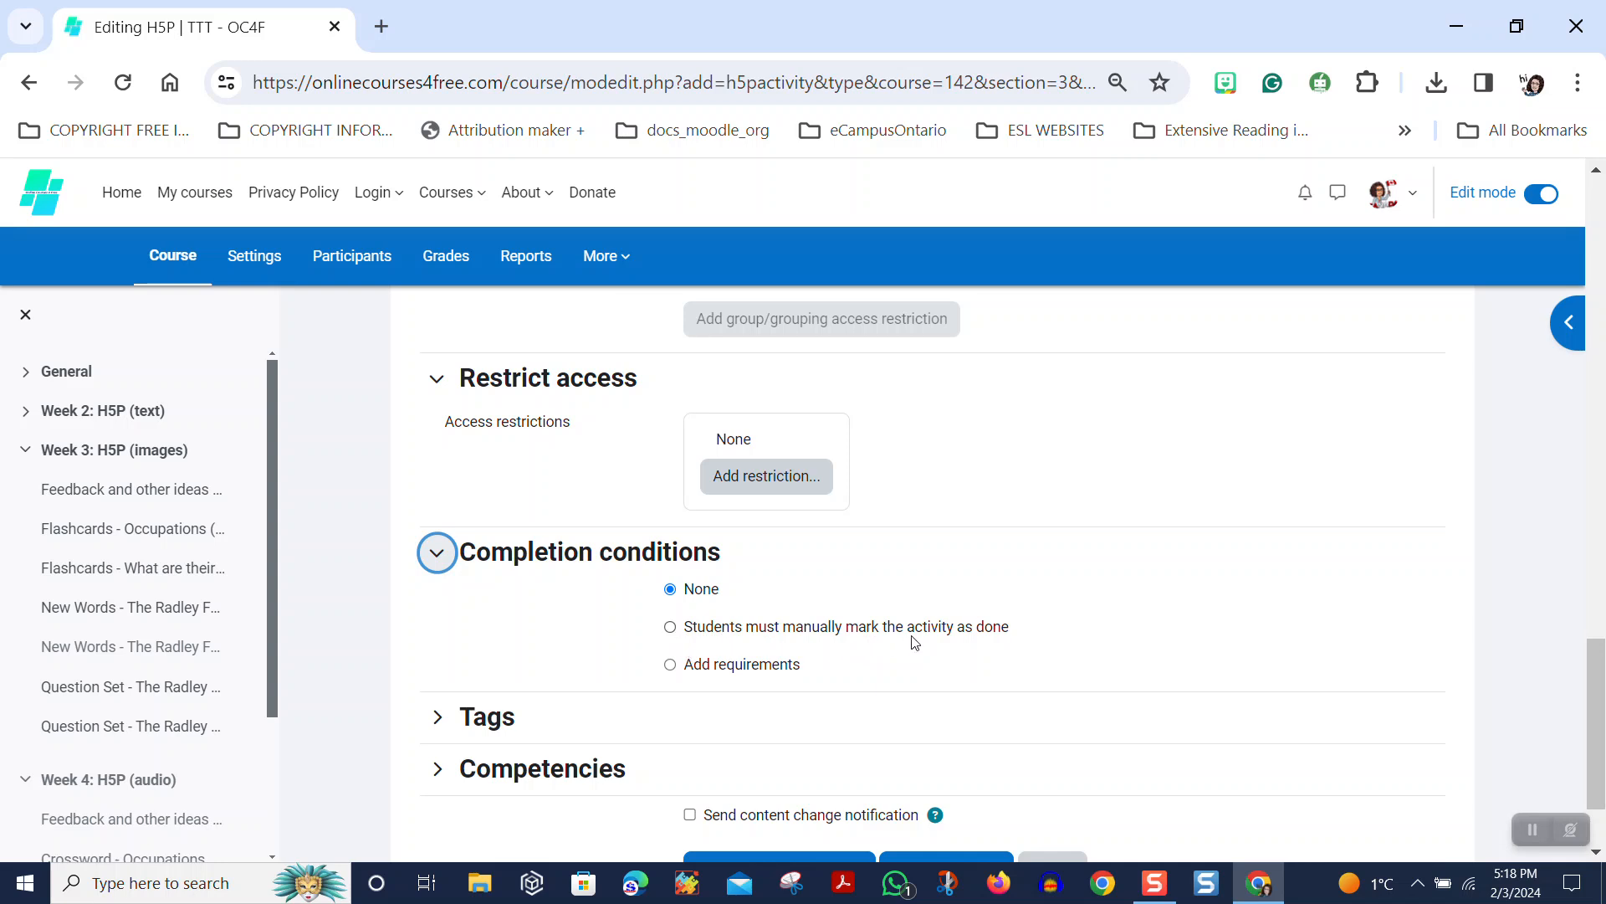
pyautogui.click(670, 664)
pyautogui.click(690, 740)
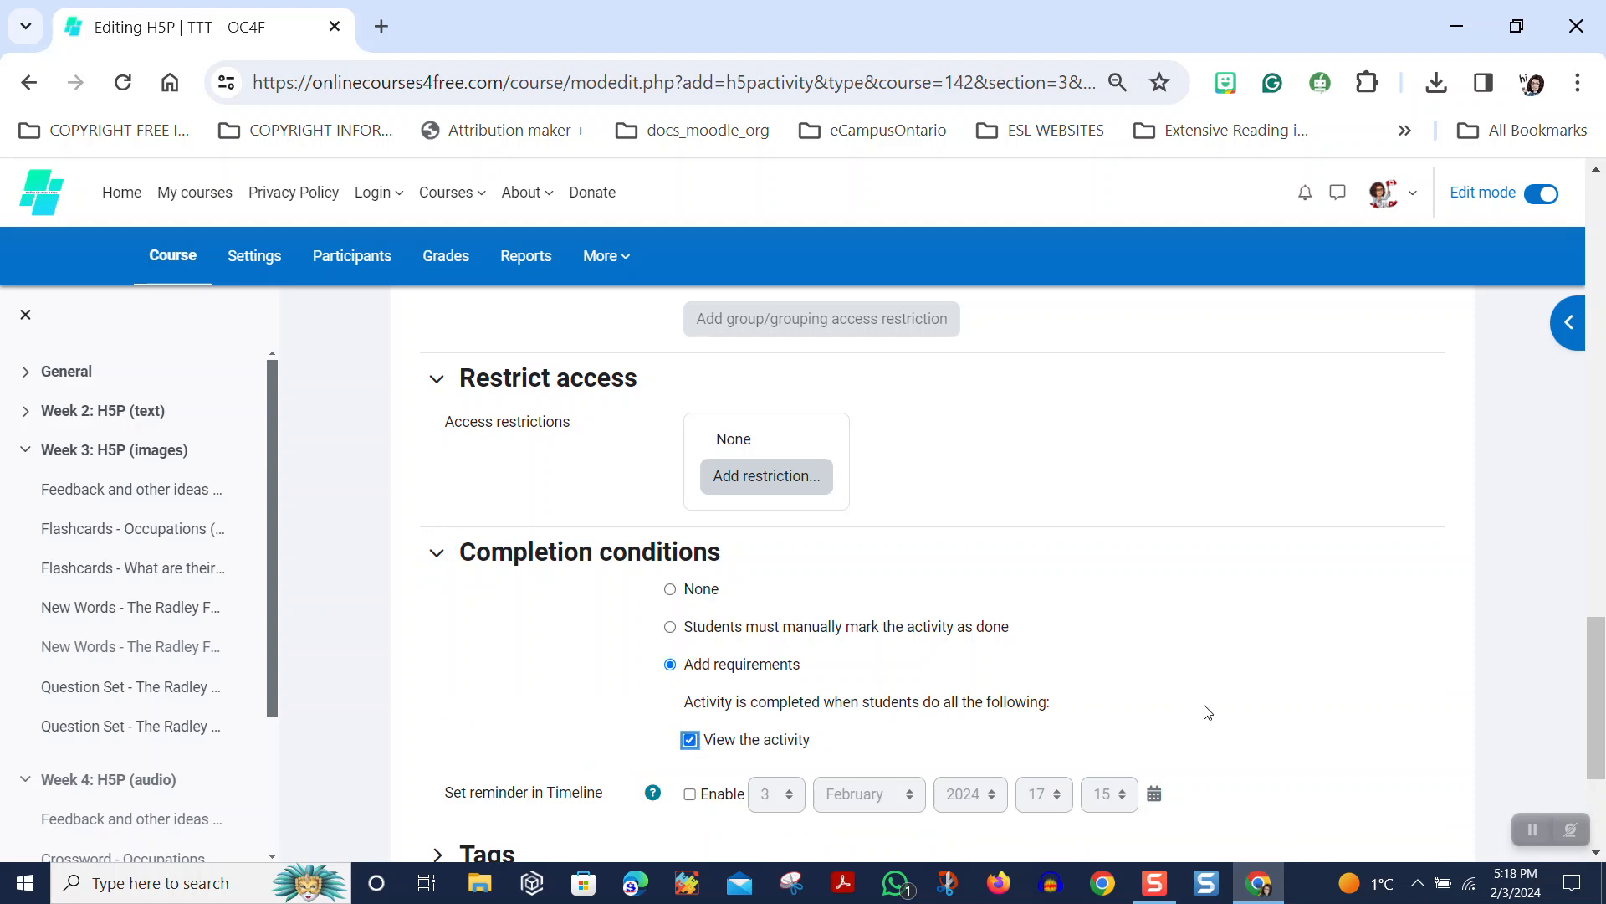
# Expand the activity's Tags and Competencies settings, and save and display the activity.
pyautogui.scroll(-3, 1202, 466)
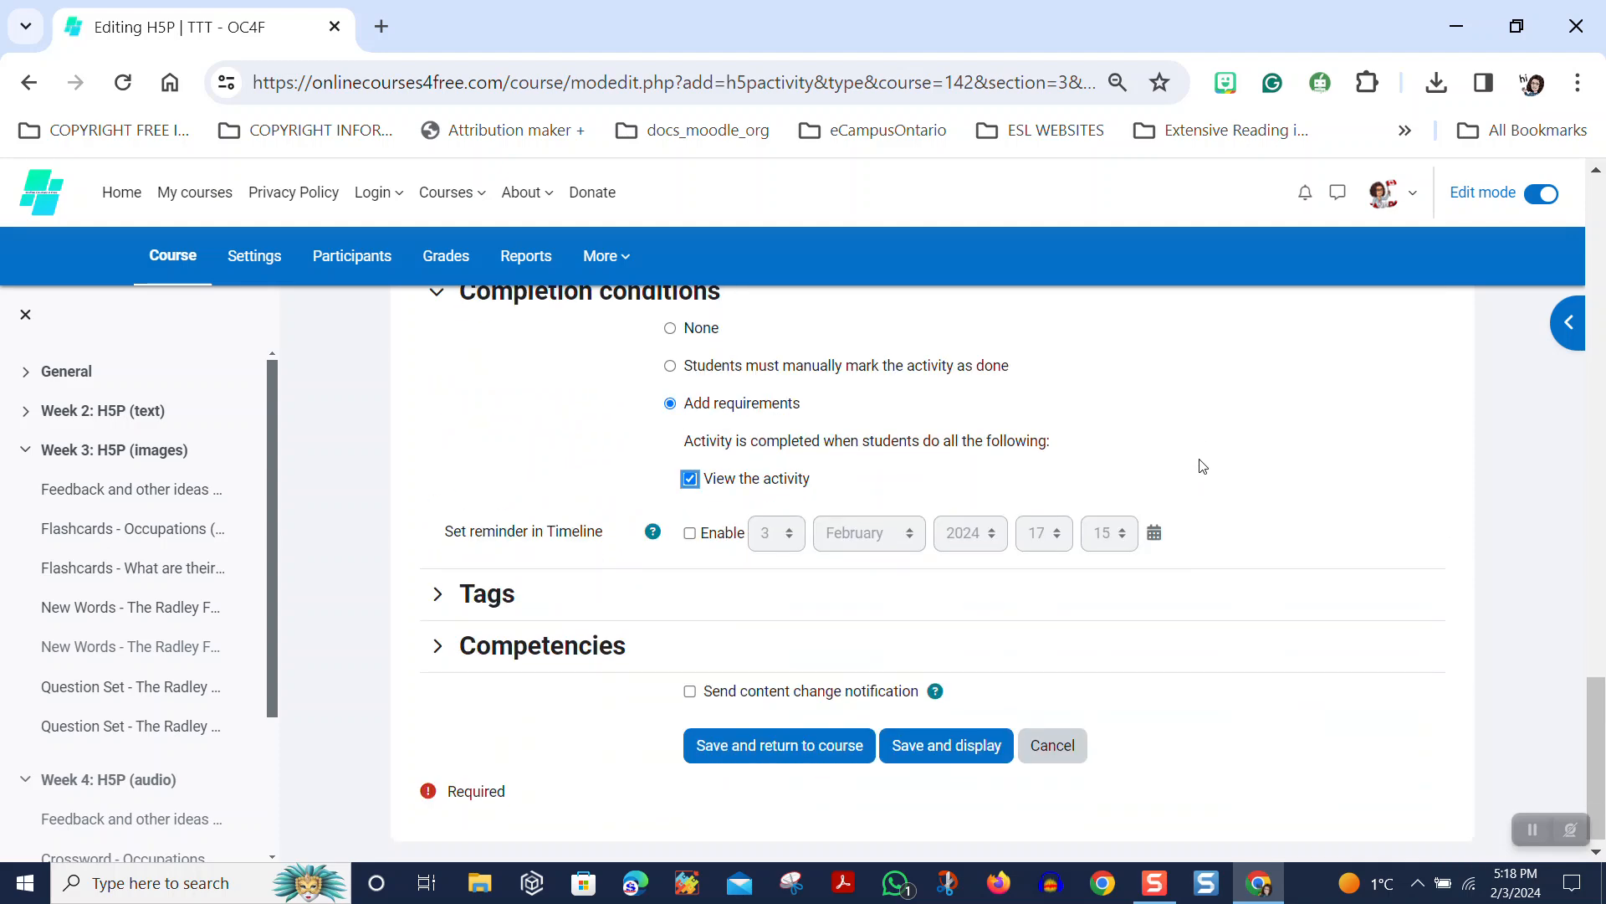
pyautogui.click(451, 600)
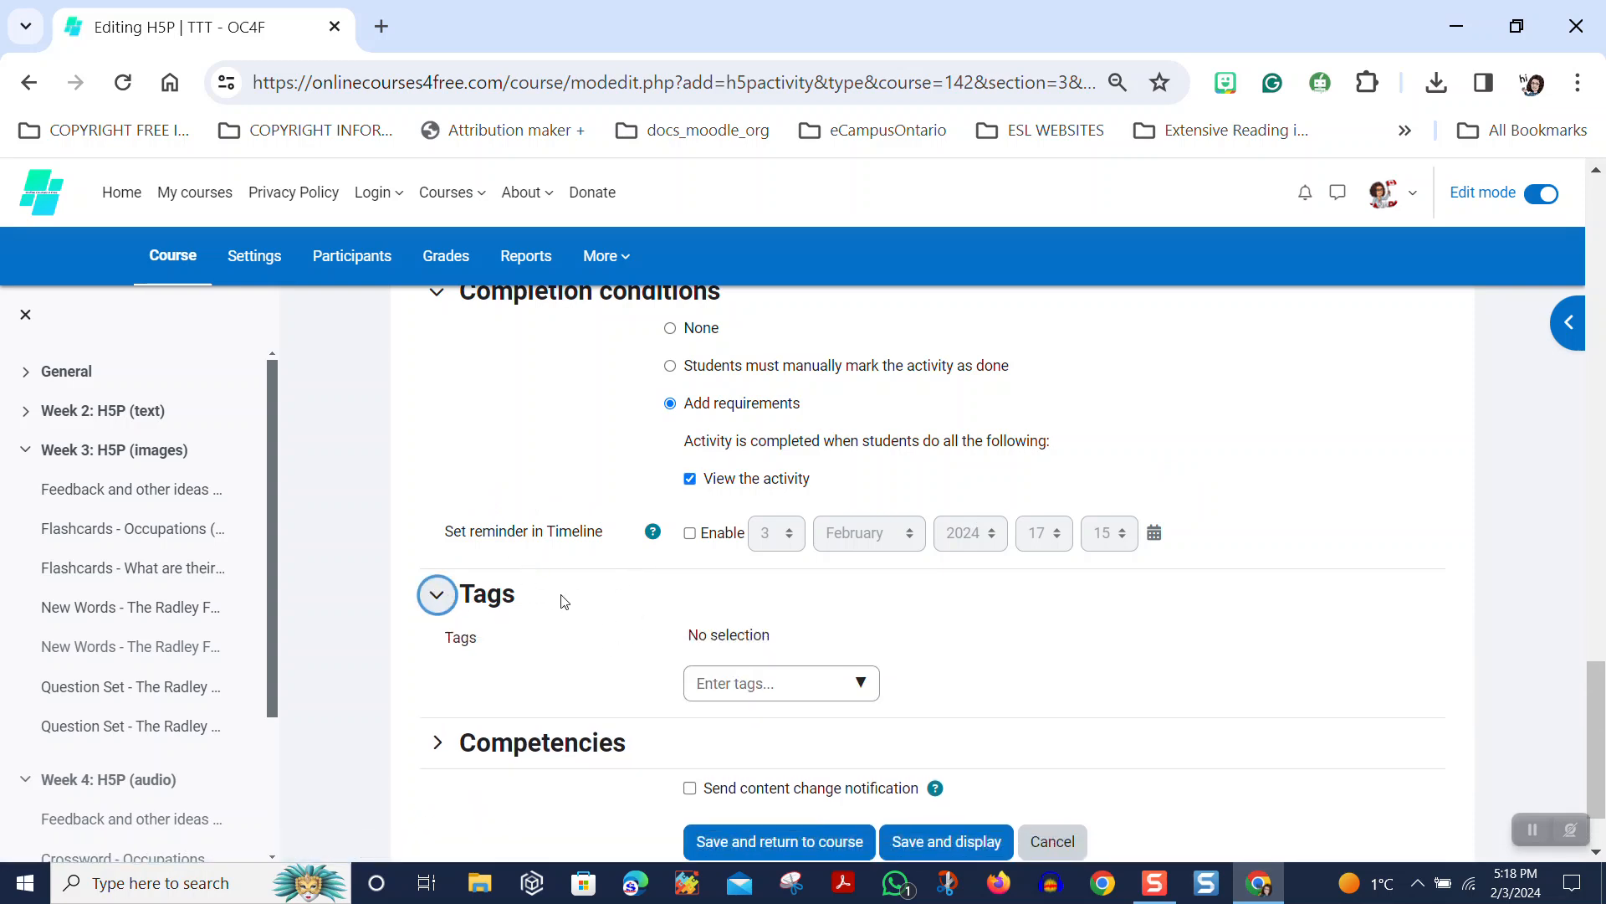
pyautogui.scroll(-2, 561, 589)
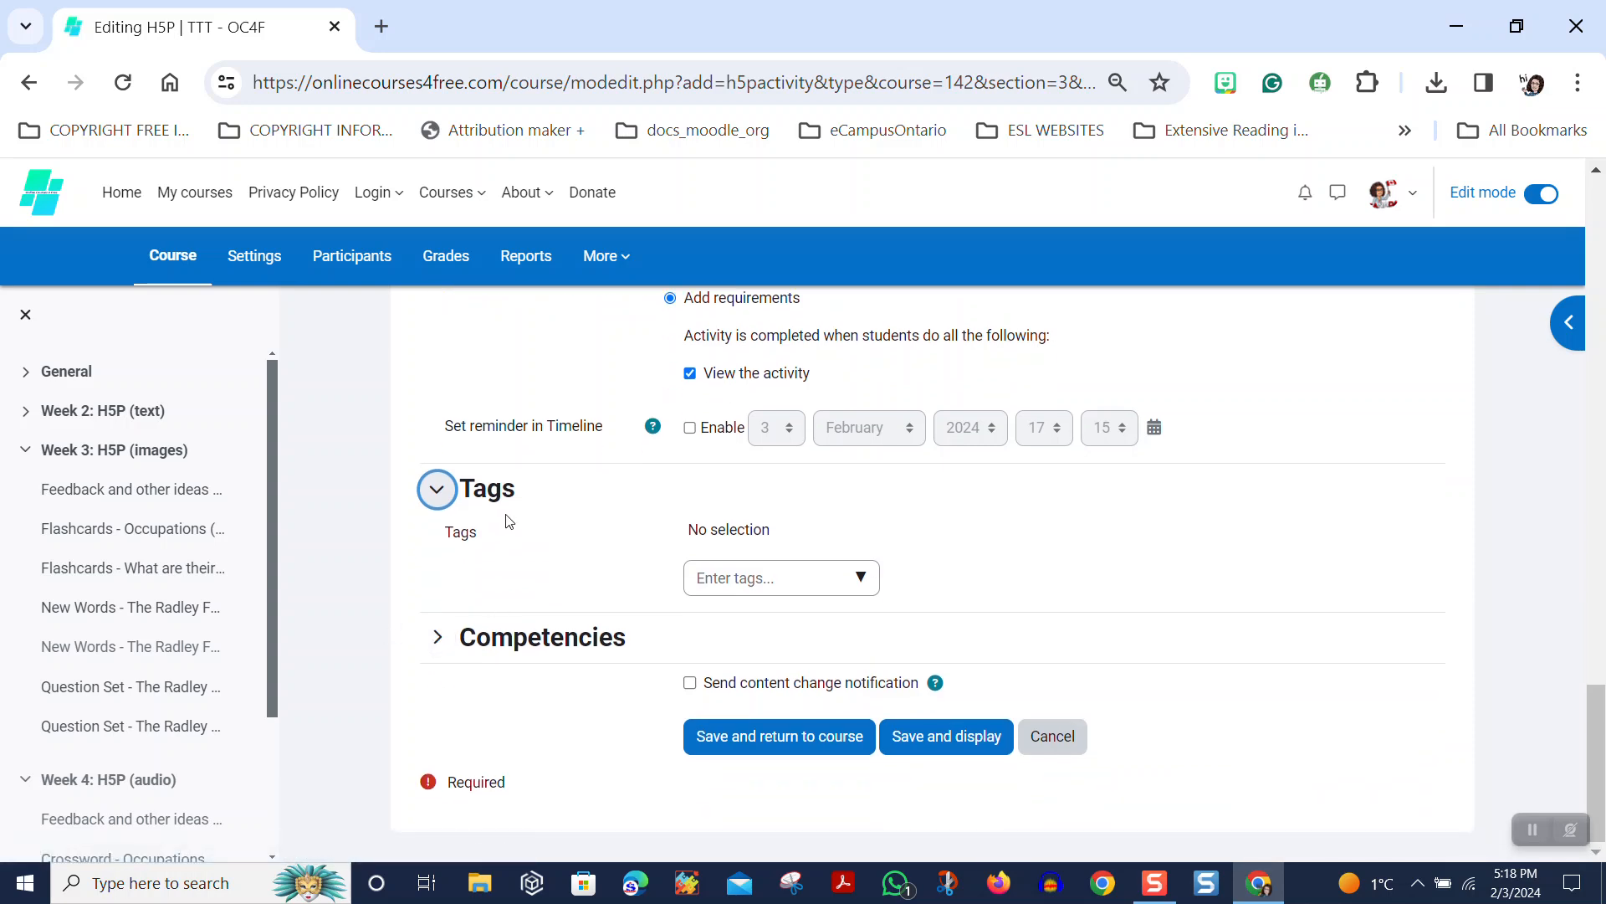
pyautogui.click(437, 638)
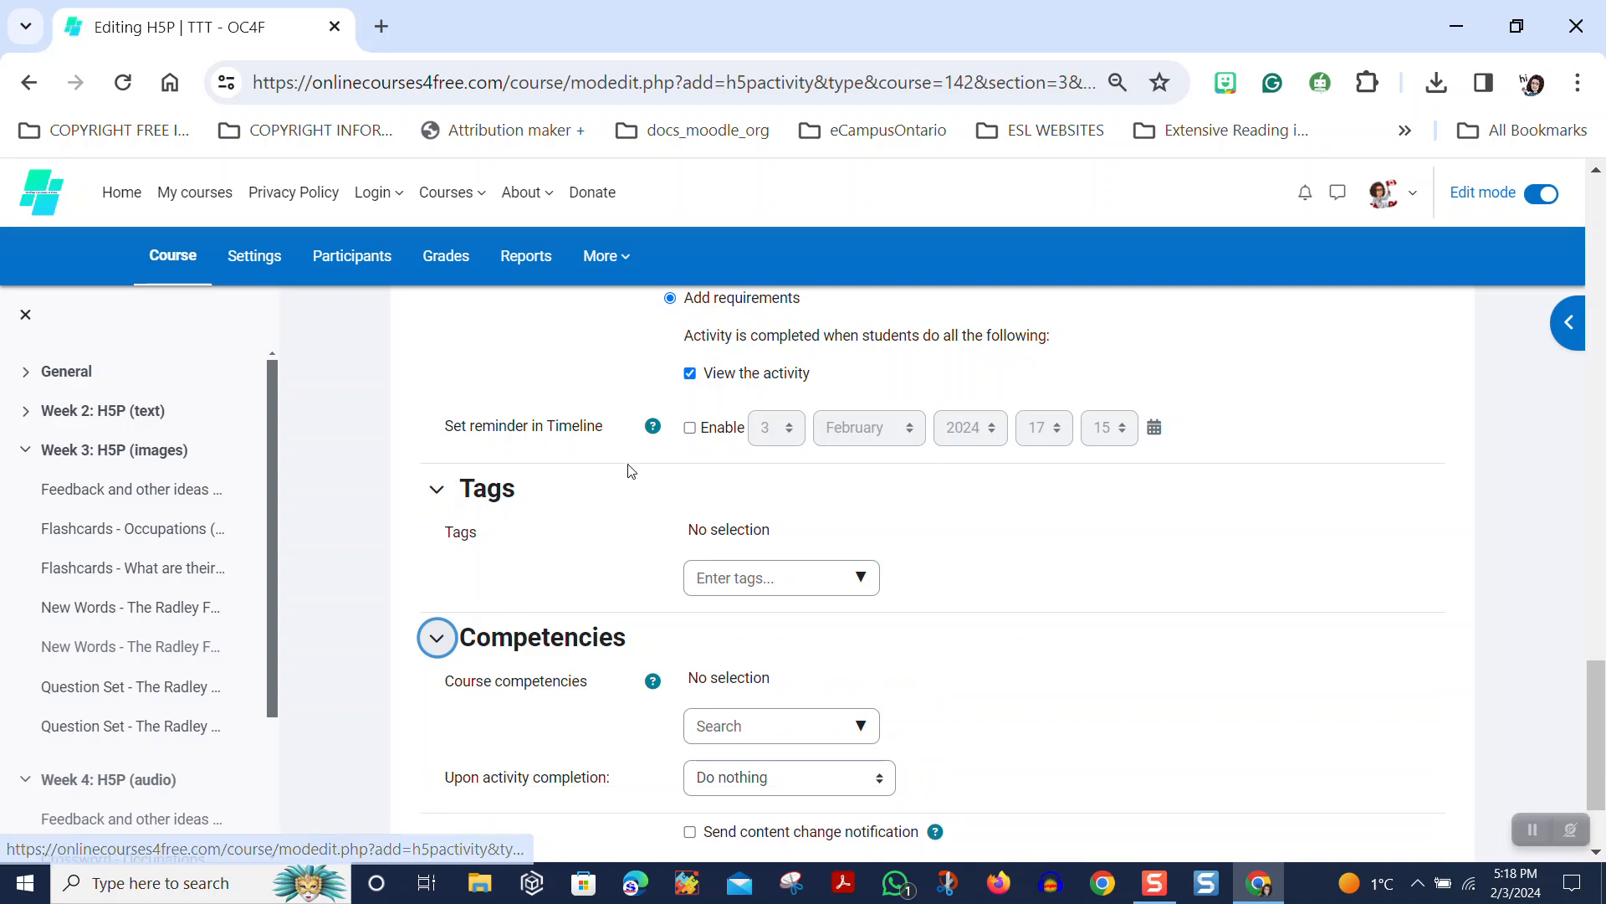
pyautogui.scroll(-2, 632, 471)
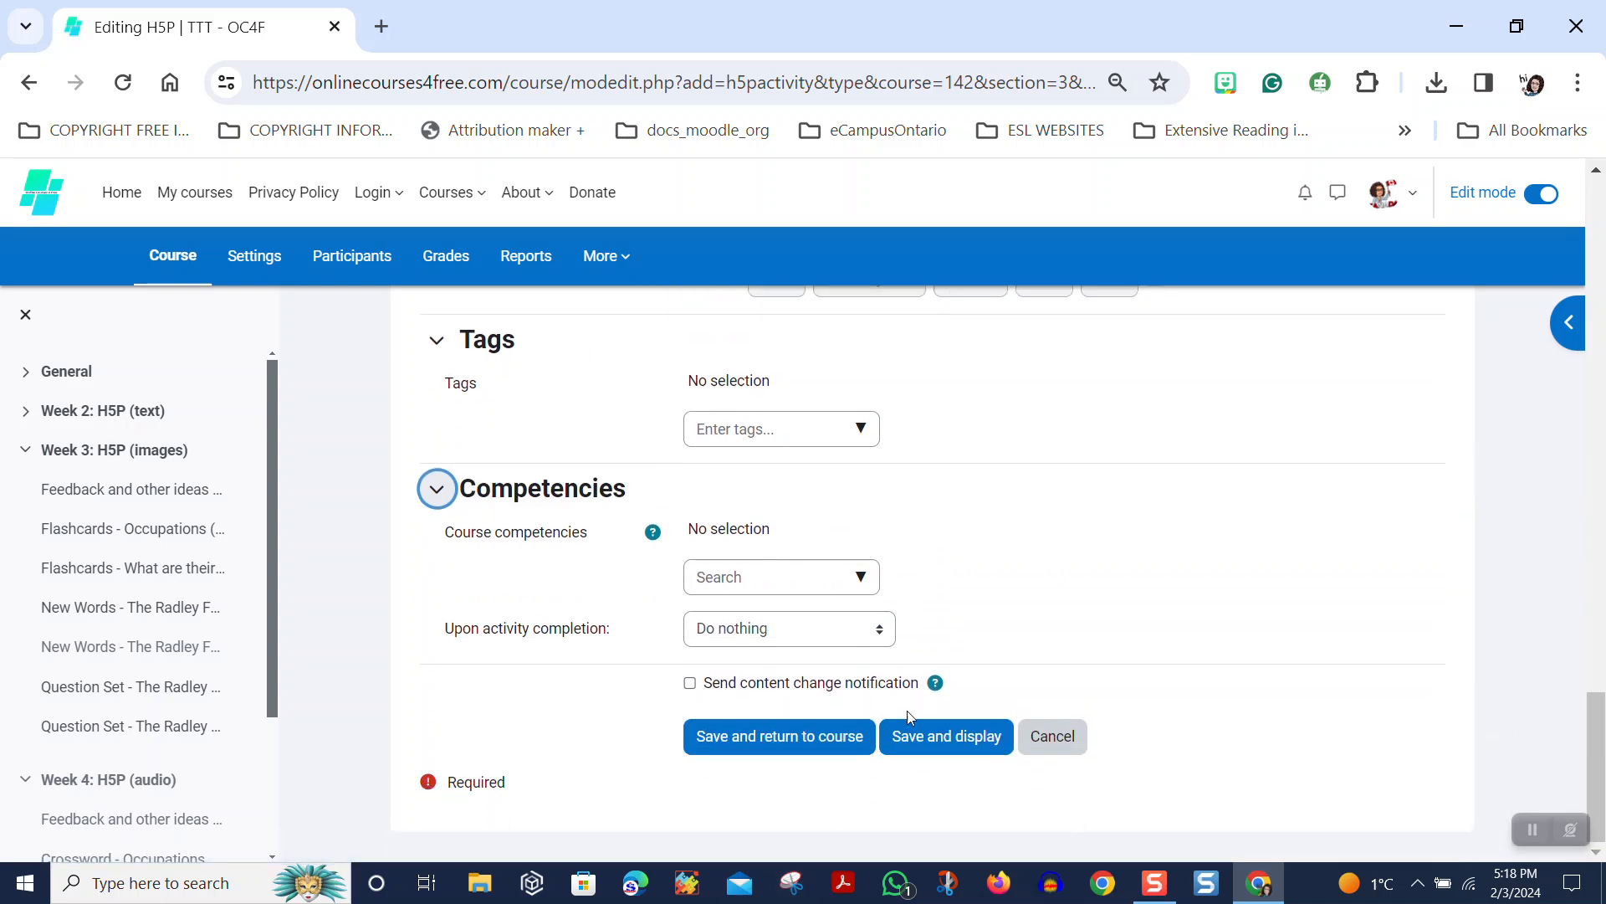
pyautogui.click(951, 743)
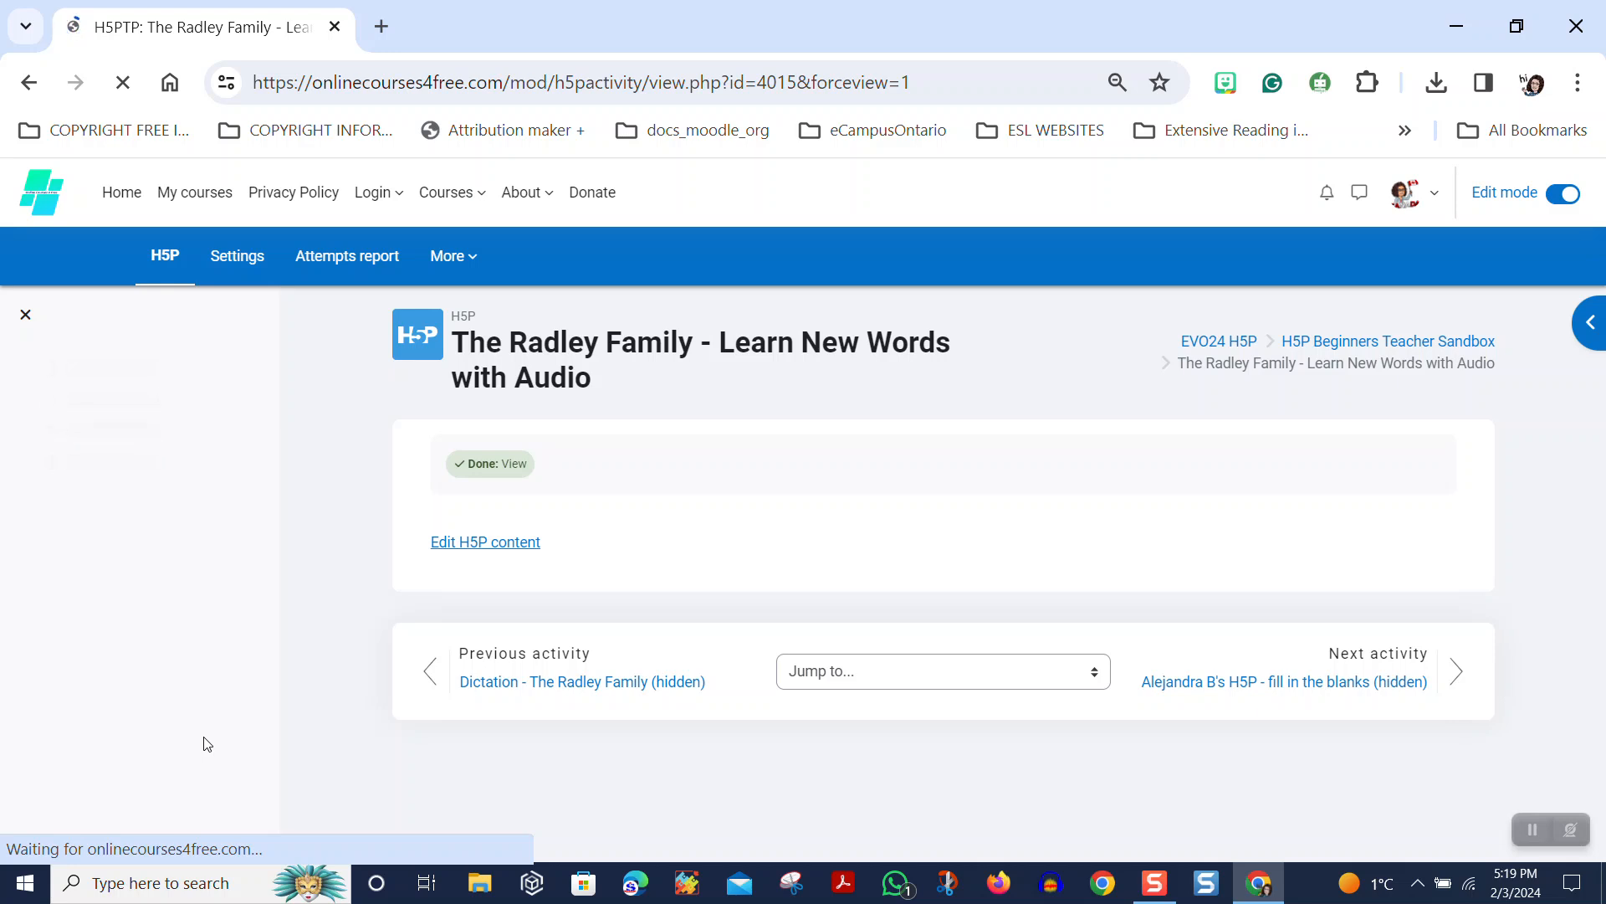
# Go to the Week 4: H5P (audio) section and open The Radley Family - Learn New Words with Audio from its activities.
pyautogui.click(102, 562)
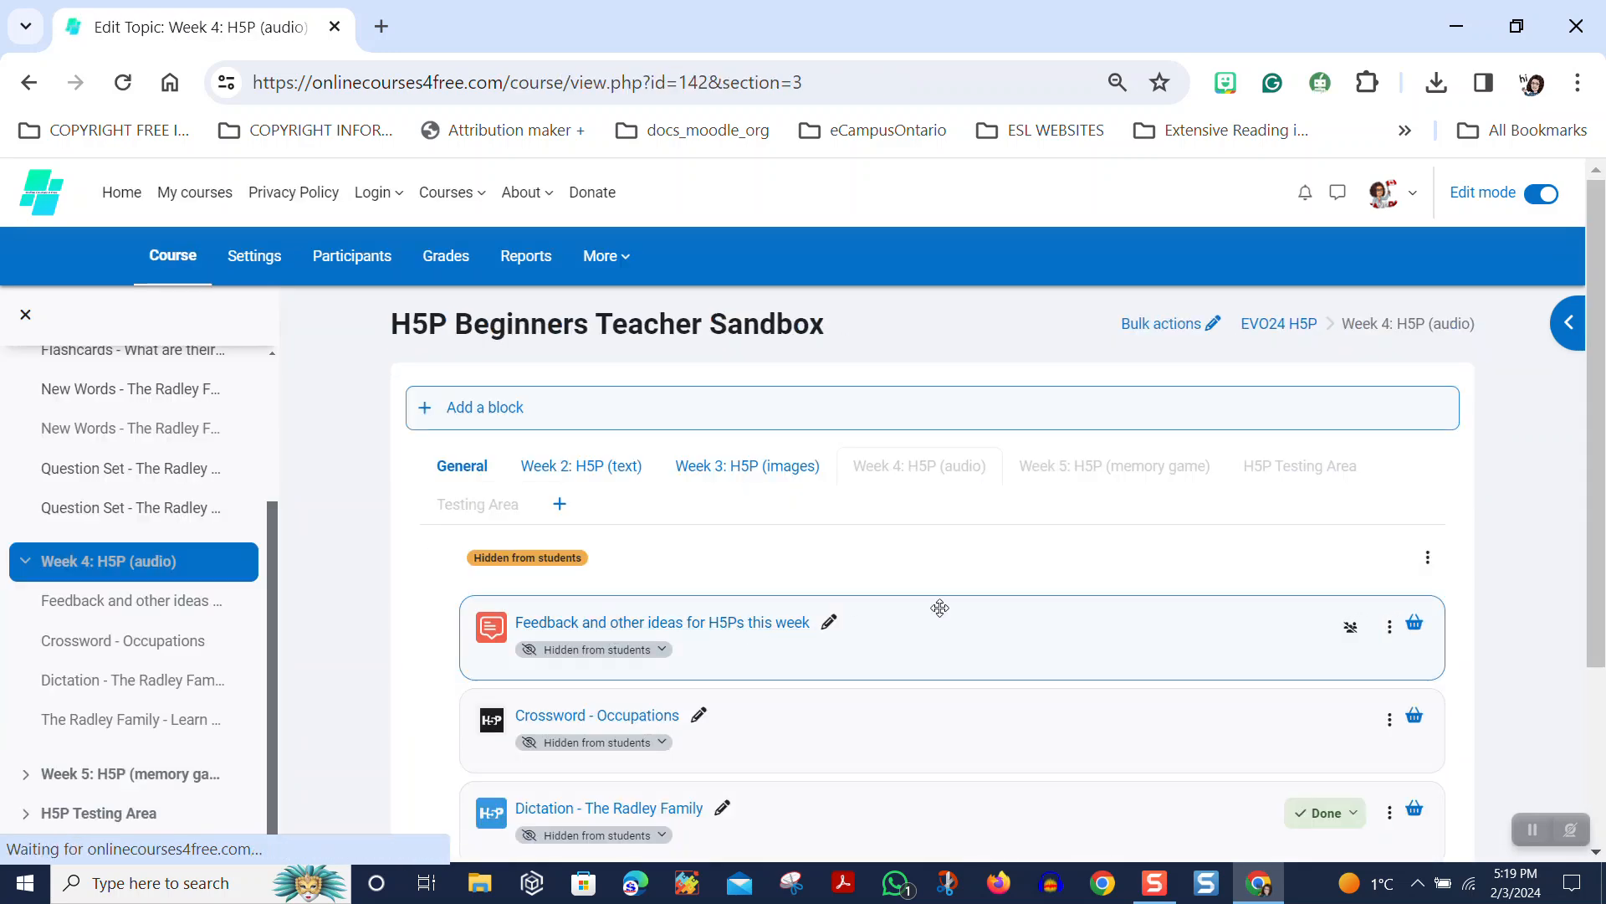
pyautogui.scroll(-3, 941, 561)
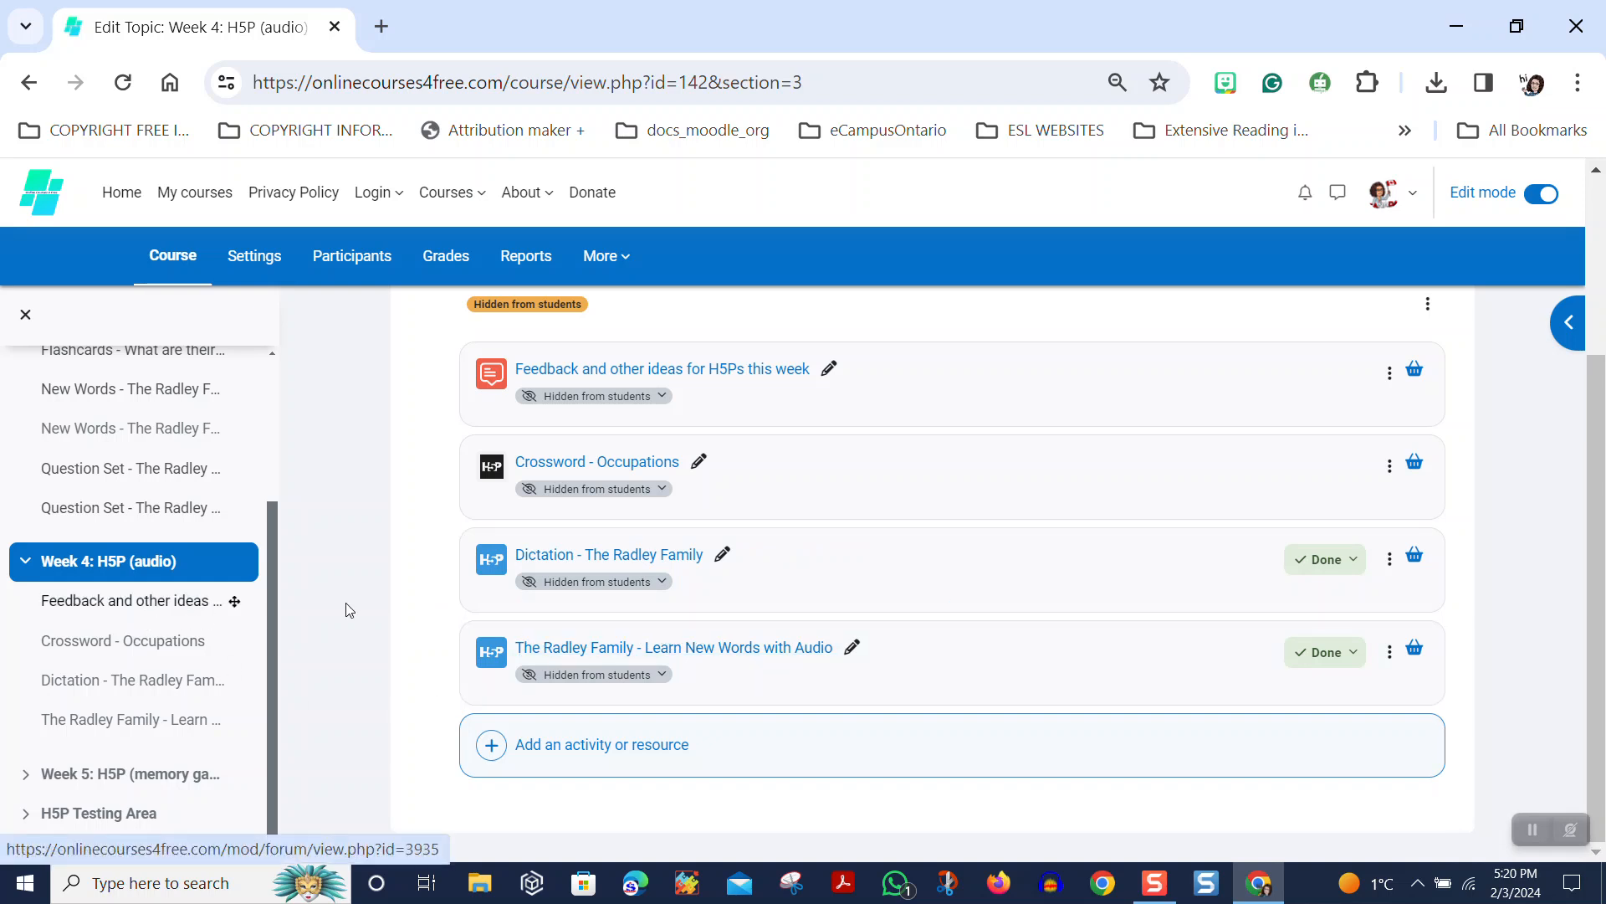
pyautogui.click(669, 651)
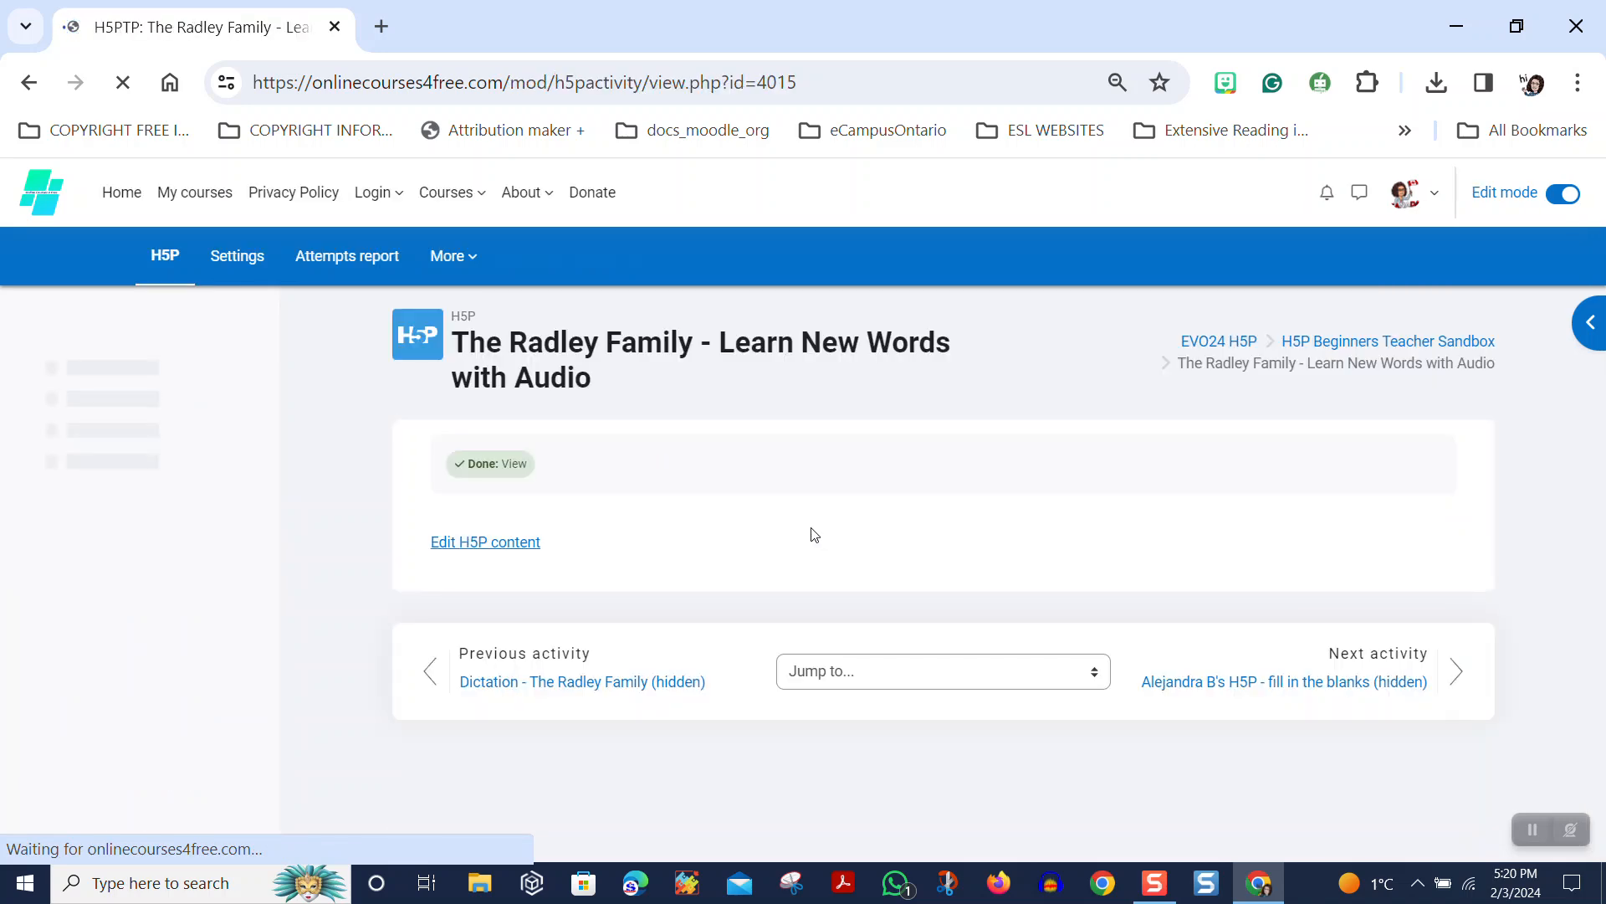
# Play the audio on the family and doctor cards, and turn the doctor card over and back.
pyautogui.scroll(-2, 671, 477)
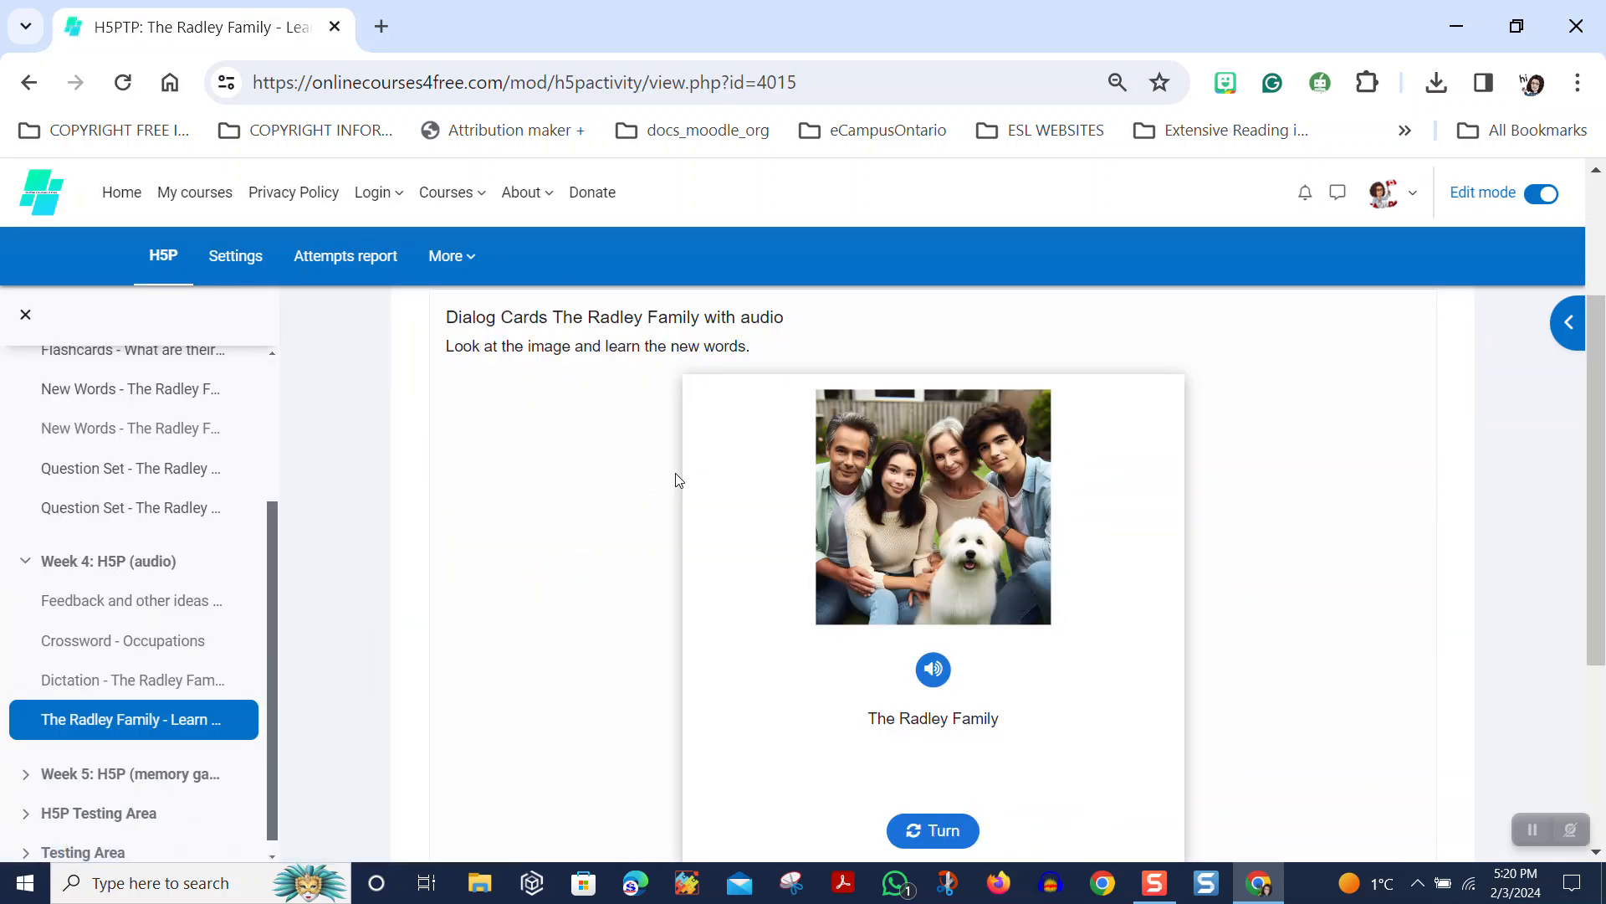
pyautogui.scroll(-2, 718, 477)
pyautogui.scroll(1, 802, 492)
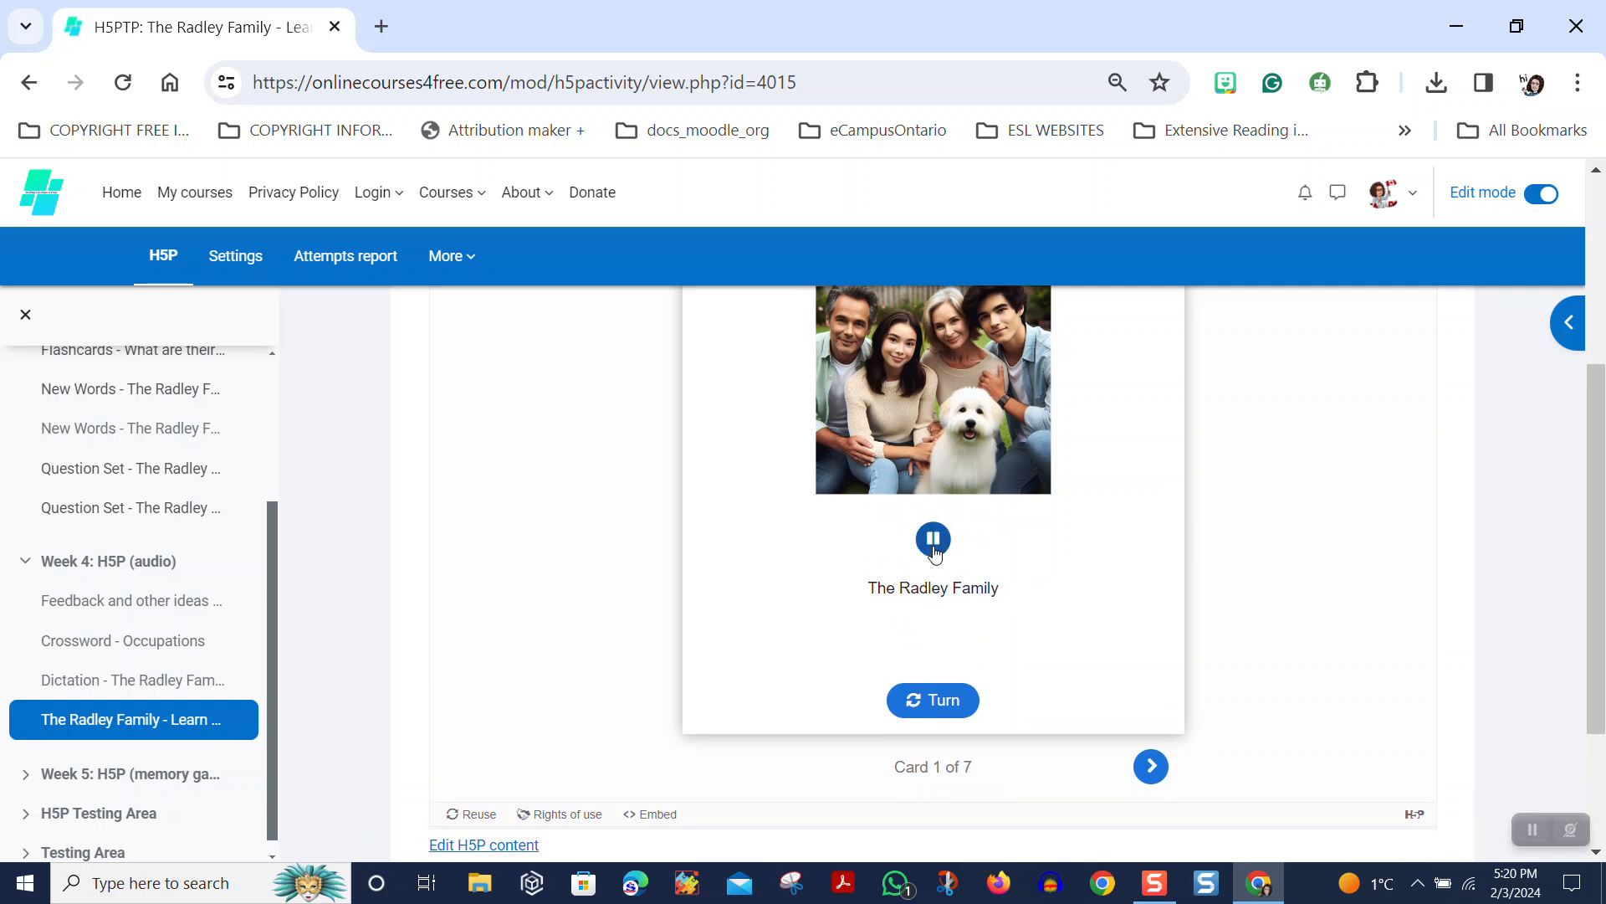
pyautogui.click(1151, 766)
pyautogui.click(937, 546)
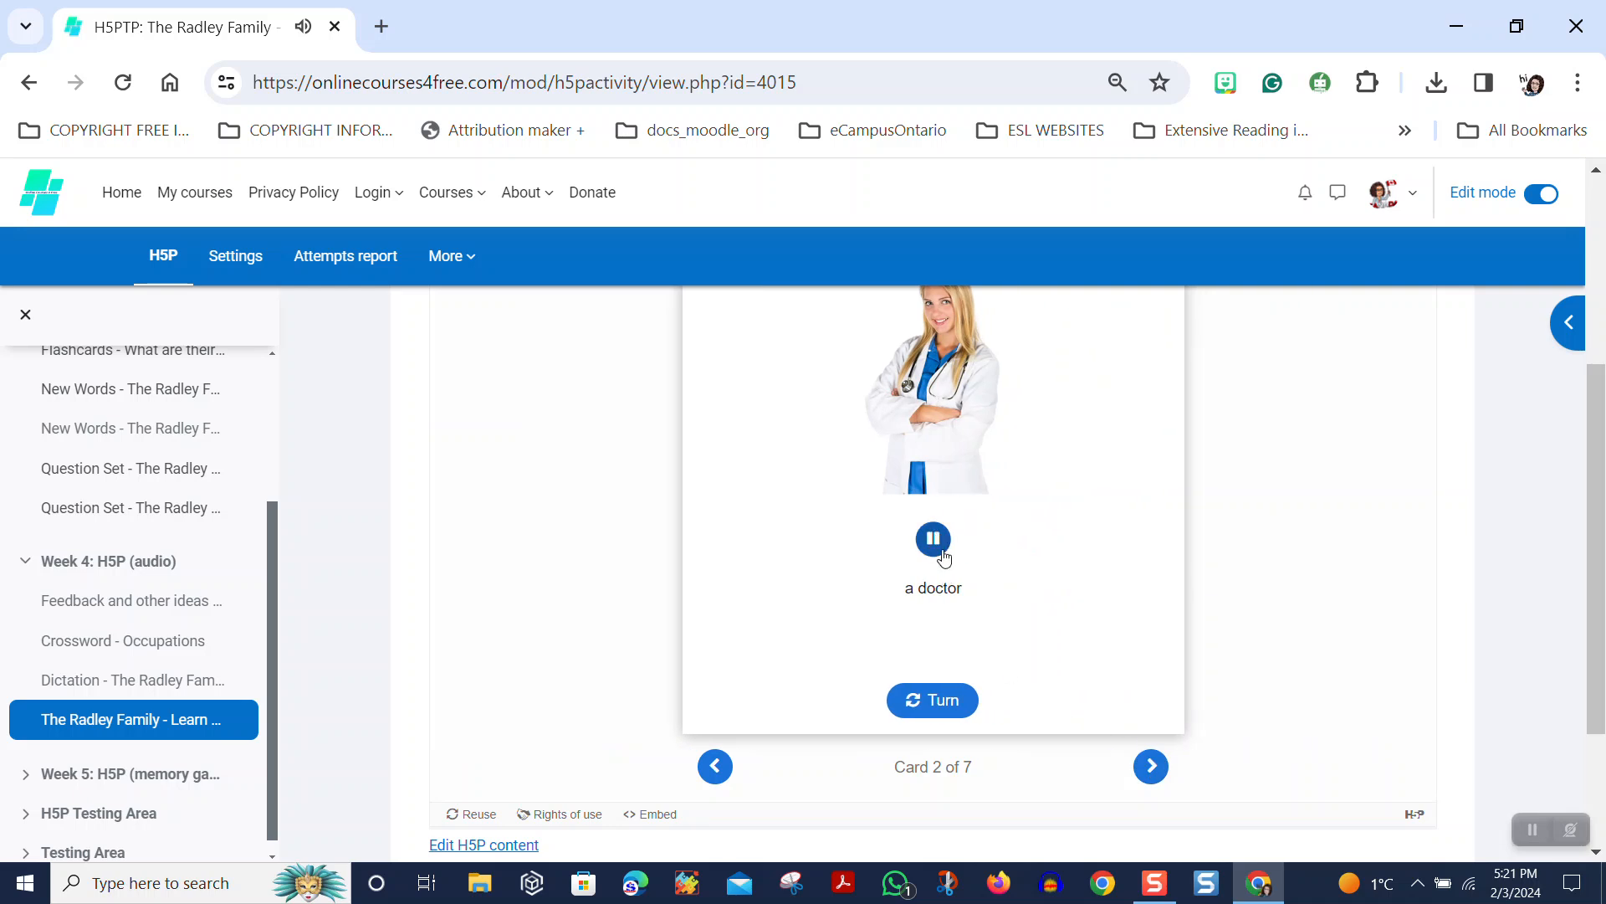
pyautogui.click(943, 699)
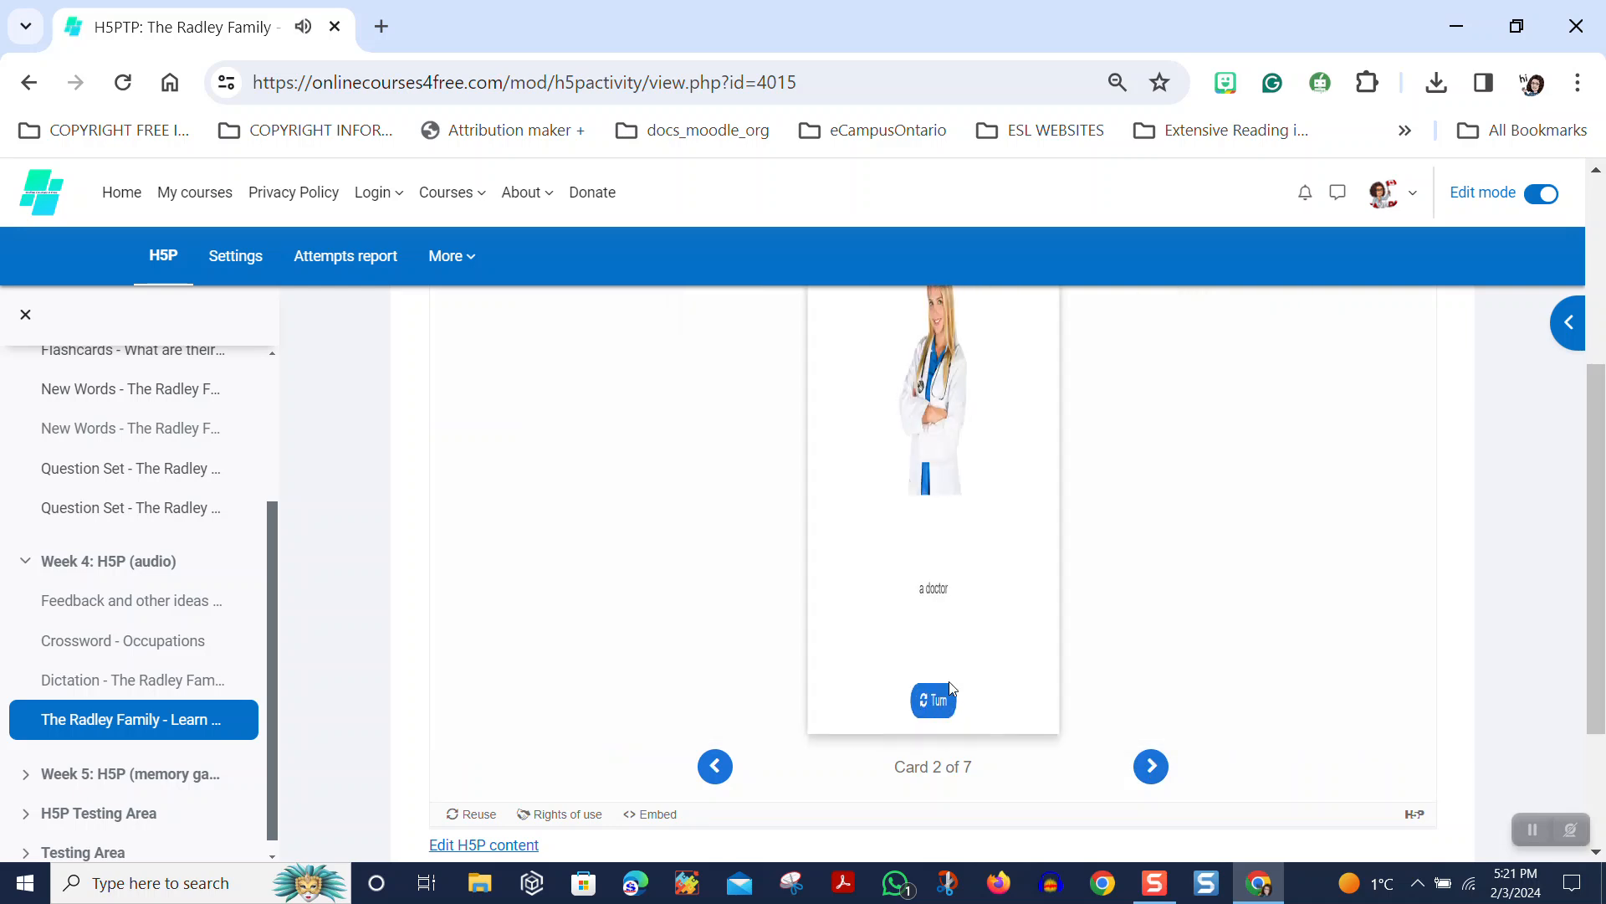
pyautogui.click(939, 700)
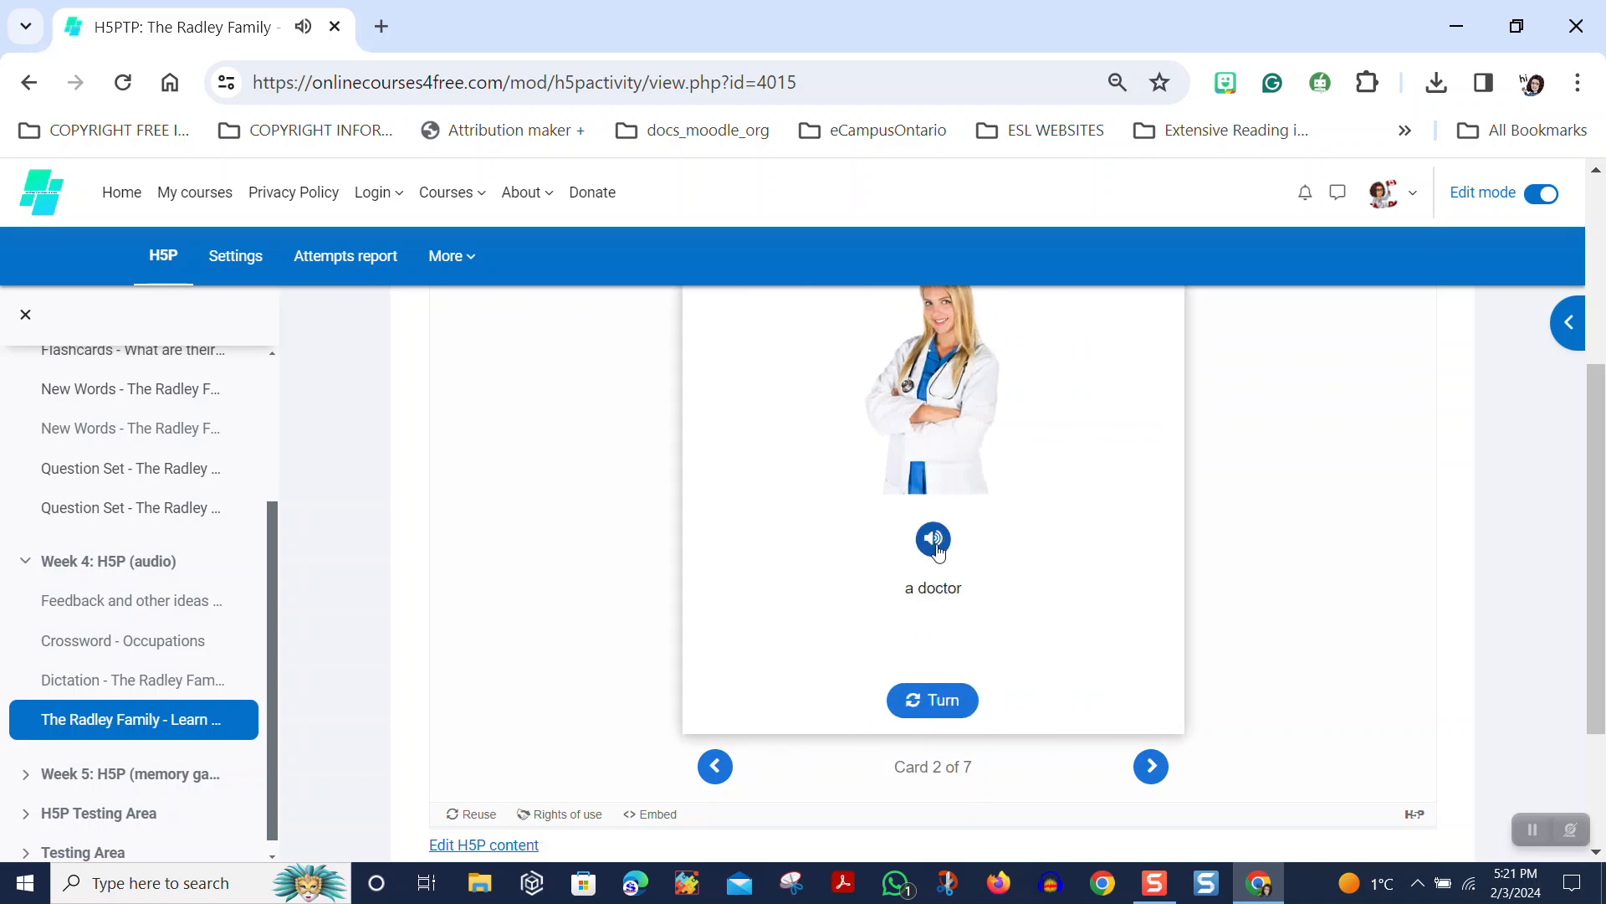
# Step through cards 3 to 7, play their audio, and examine the last card and the reuse options below it.
pyautogui.click(1153, 766)
pyautogui.click(947, 548)
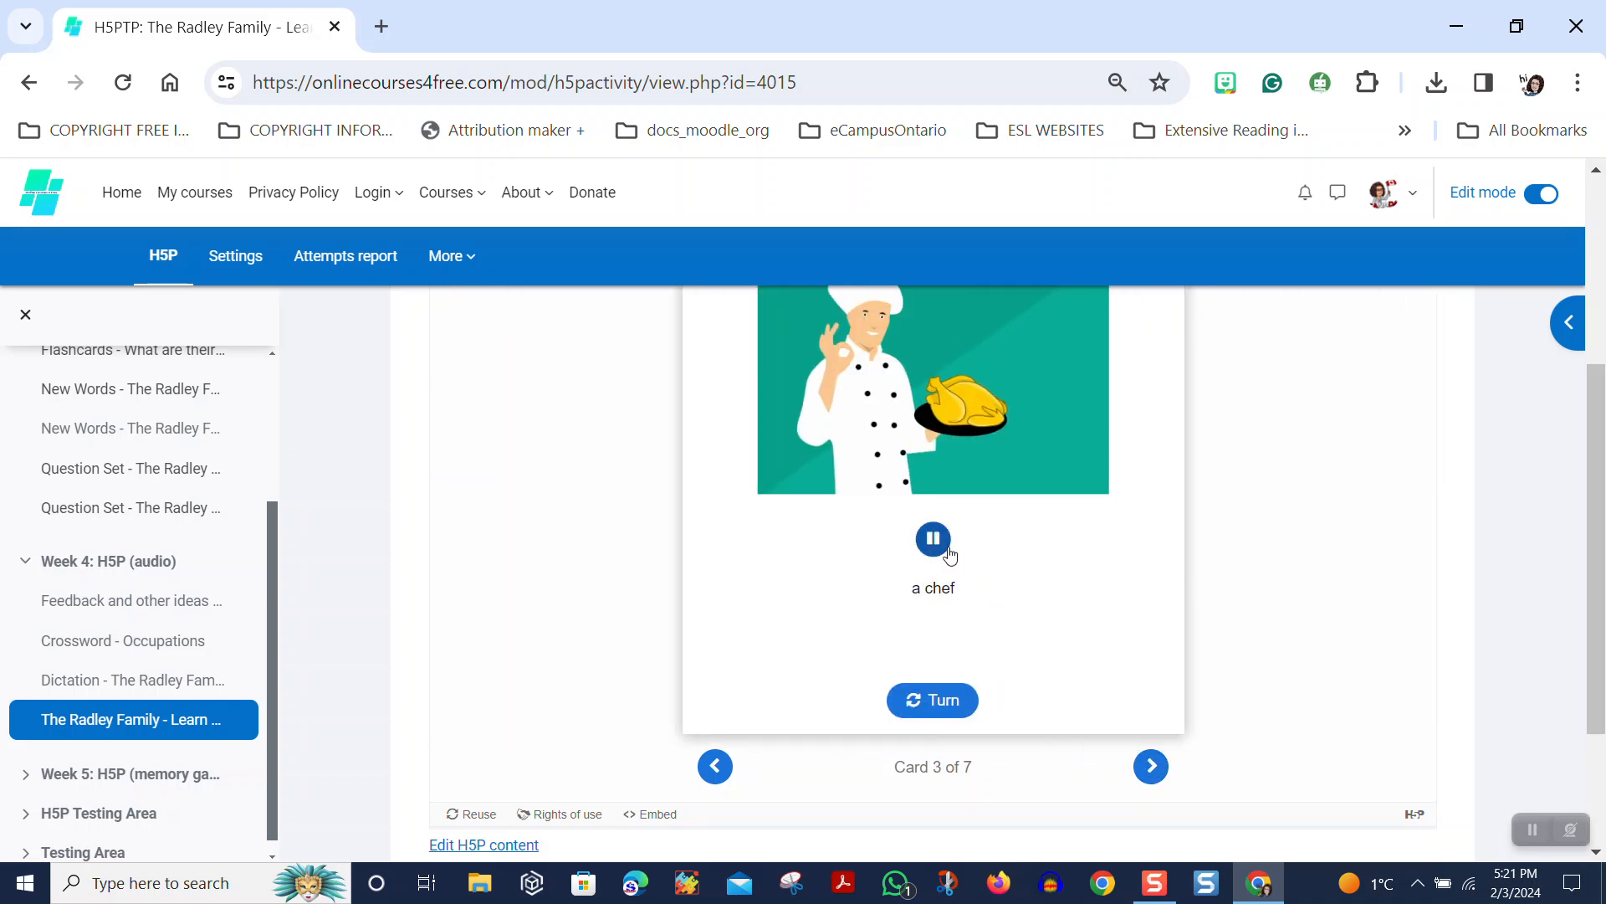
pyautogui.click(1149, 766)
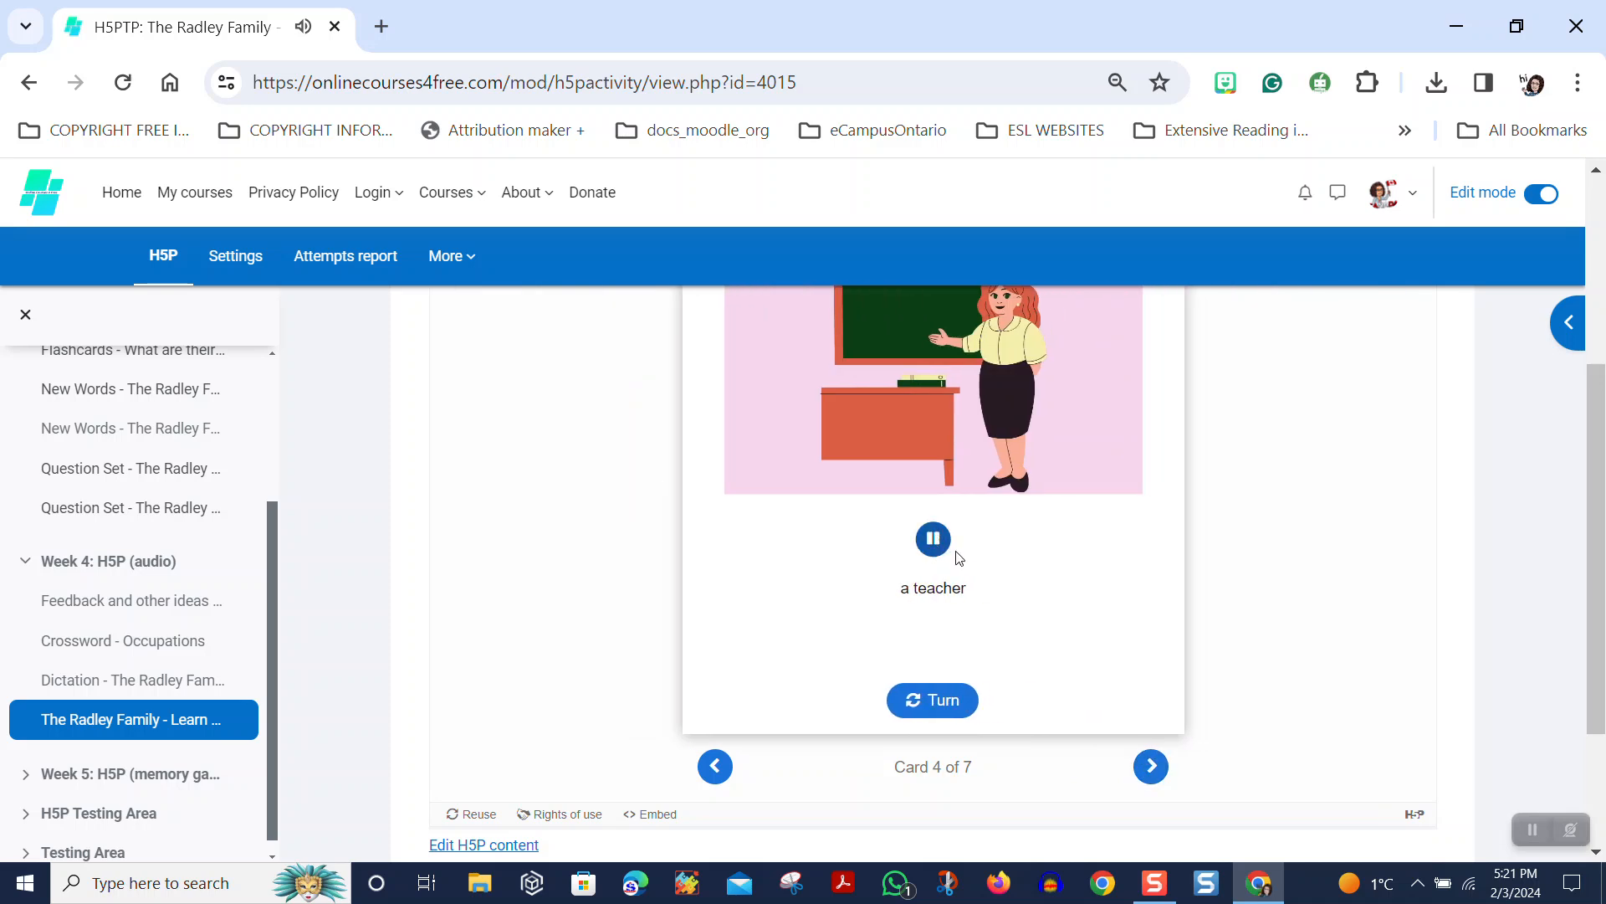
pyautogui.click(1150, 765)
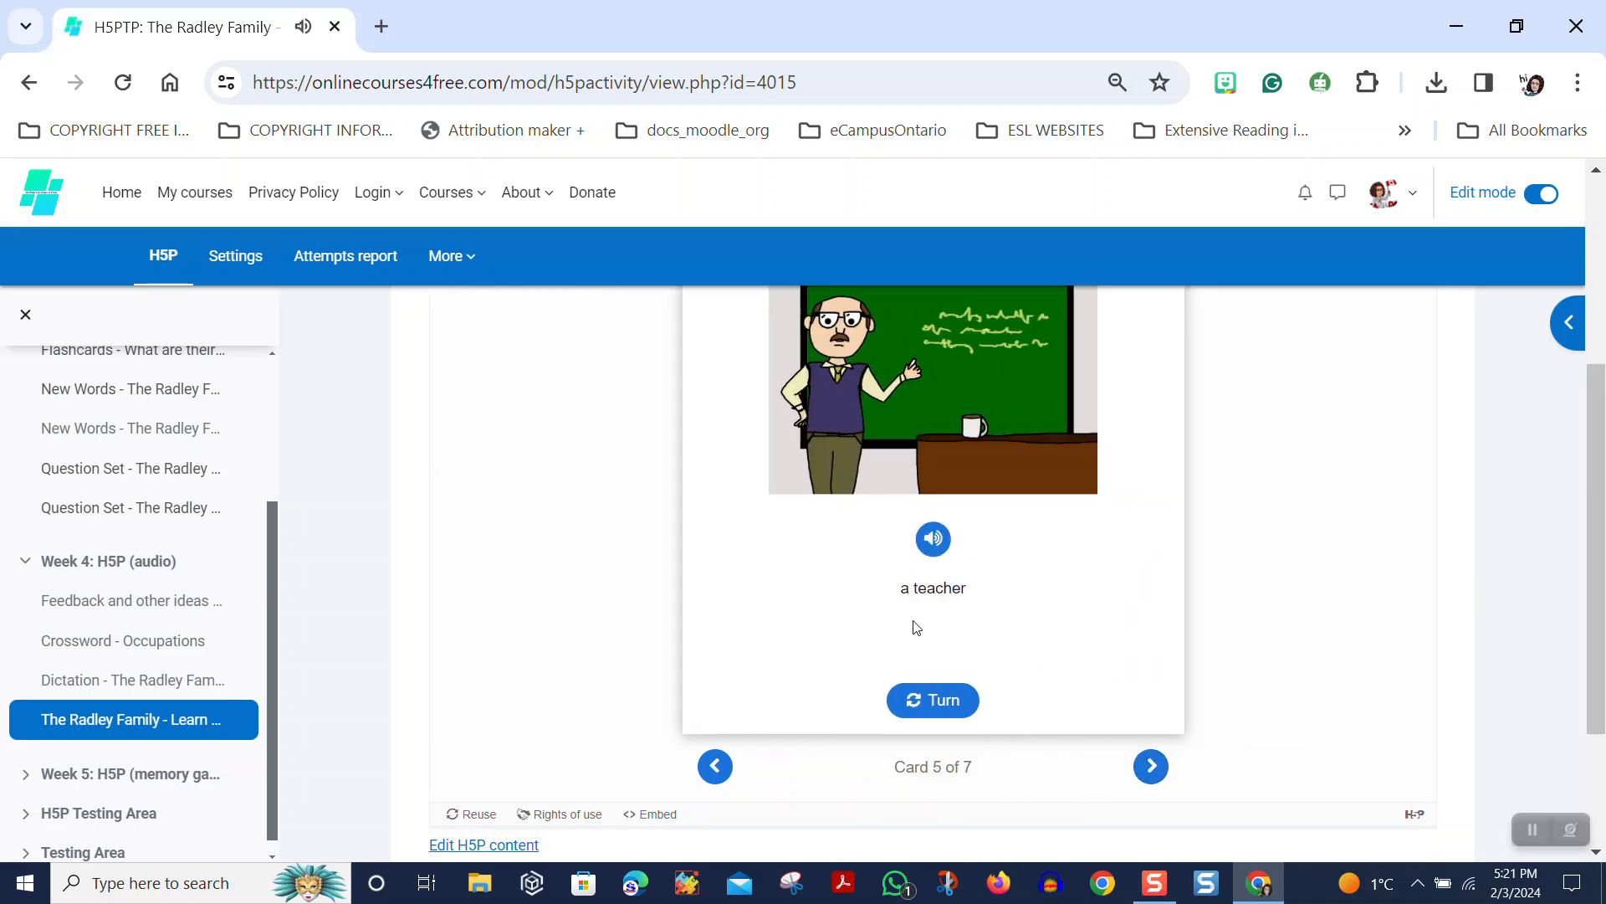
pyautogui.click(1150, 766)
pyautogui.click(934, 540)
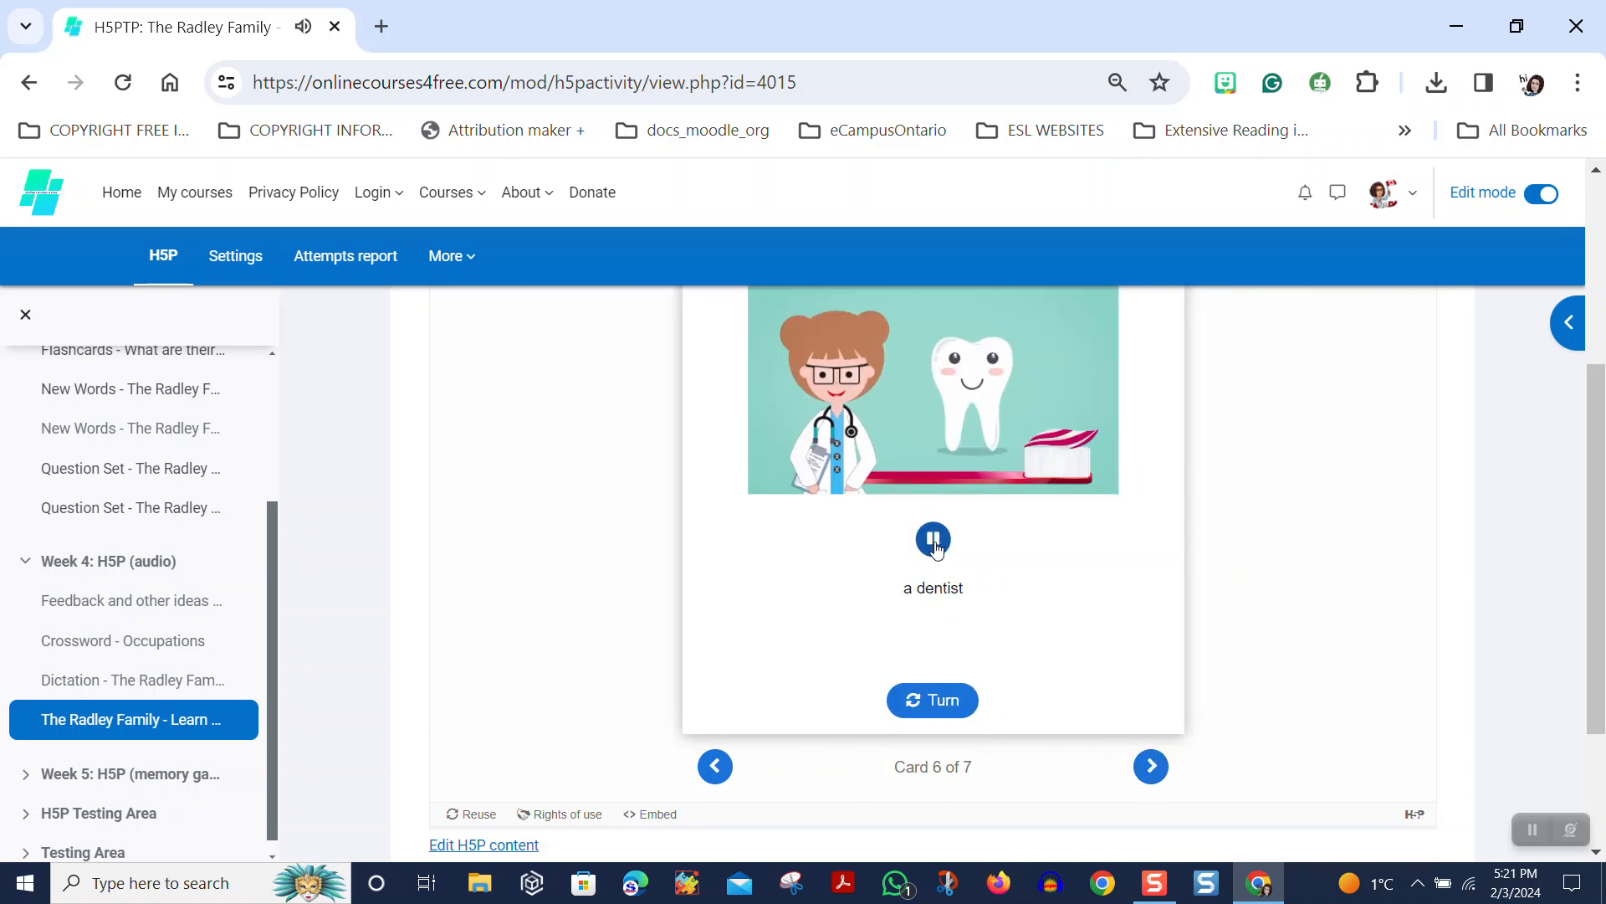
pyautogui.click(1150, 766)
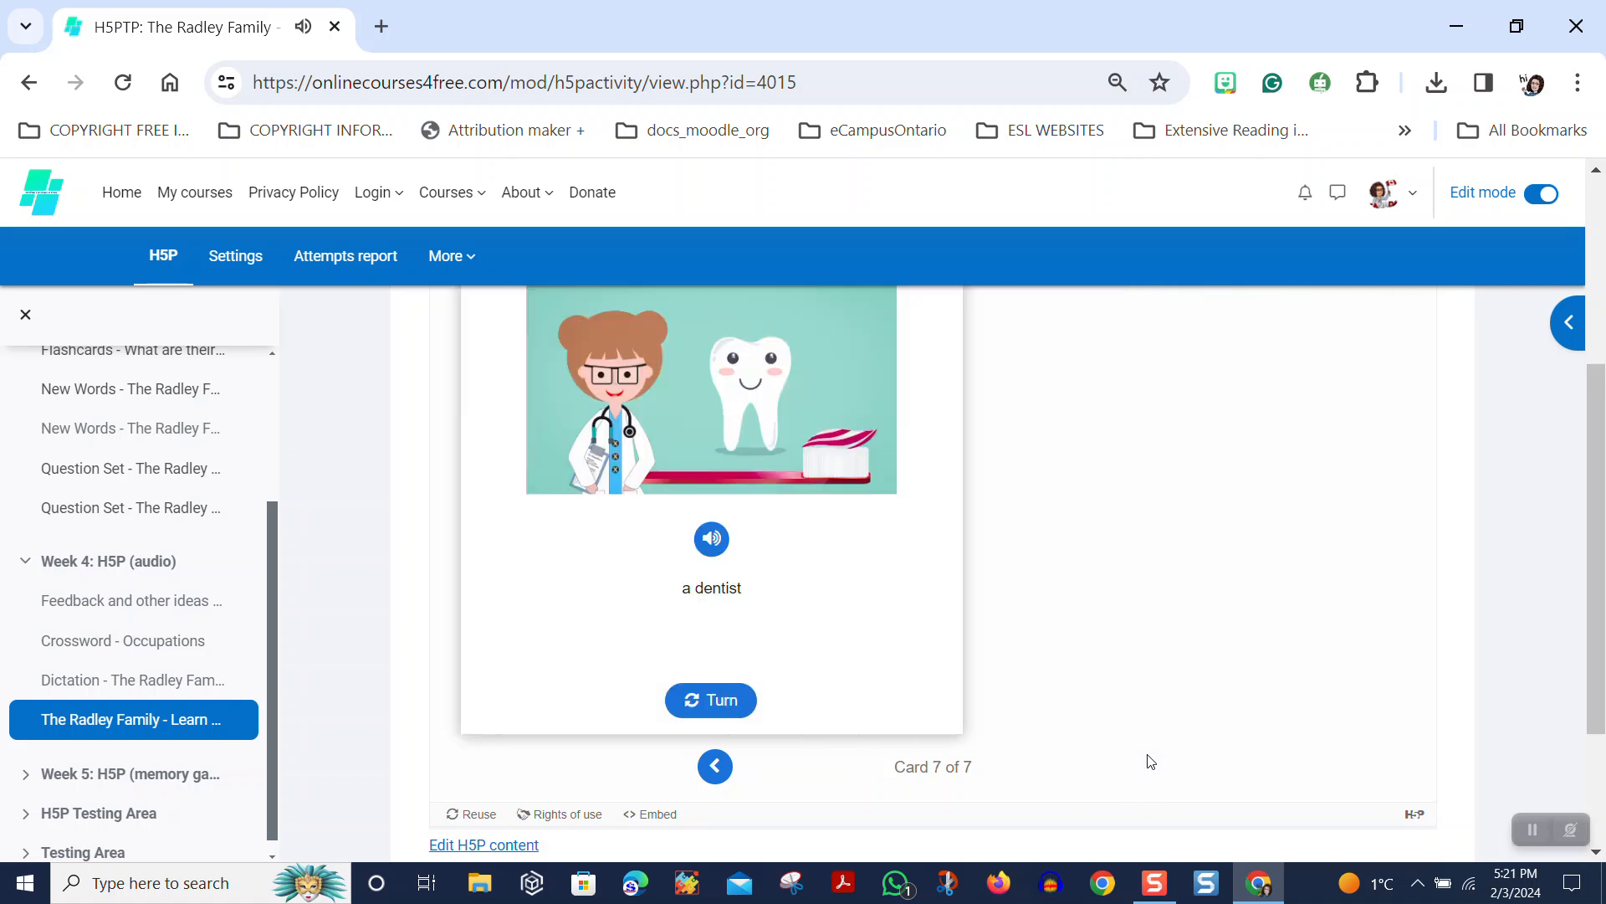
pyautogui.click(934, 540)
pyautogui.scroll(2, 1021, 537)
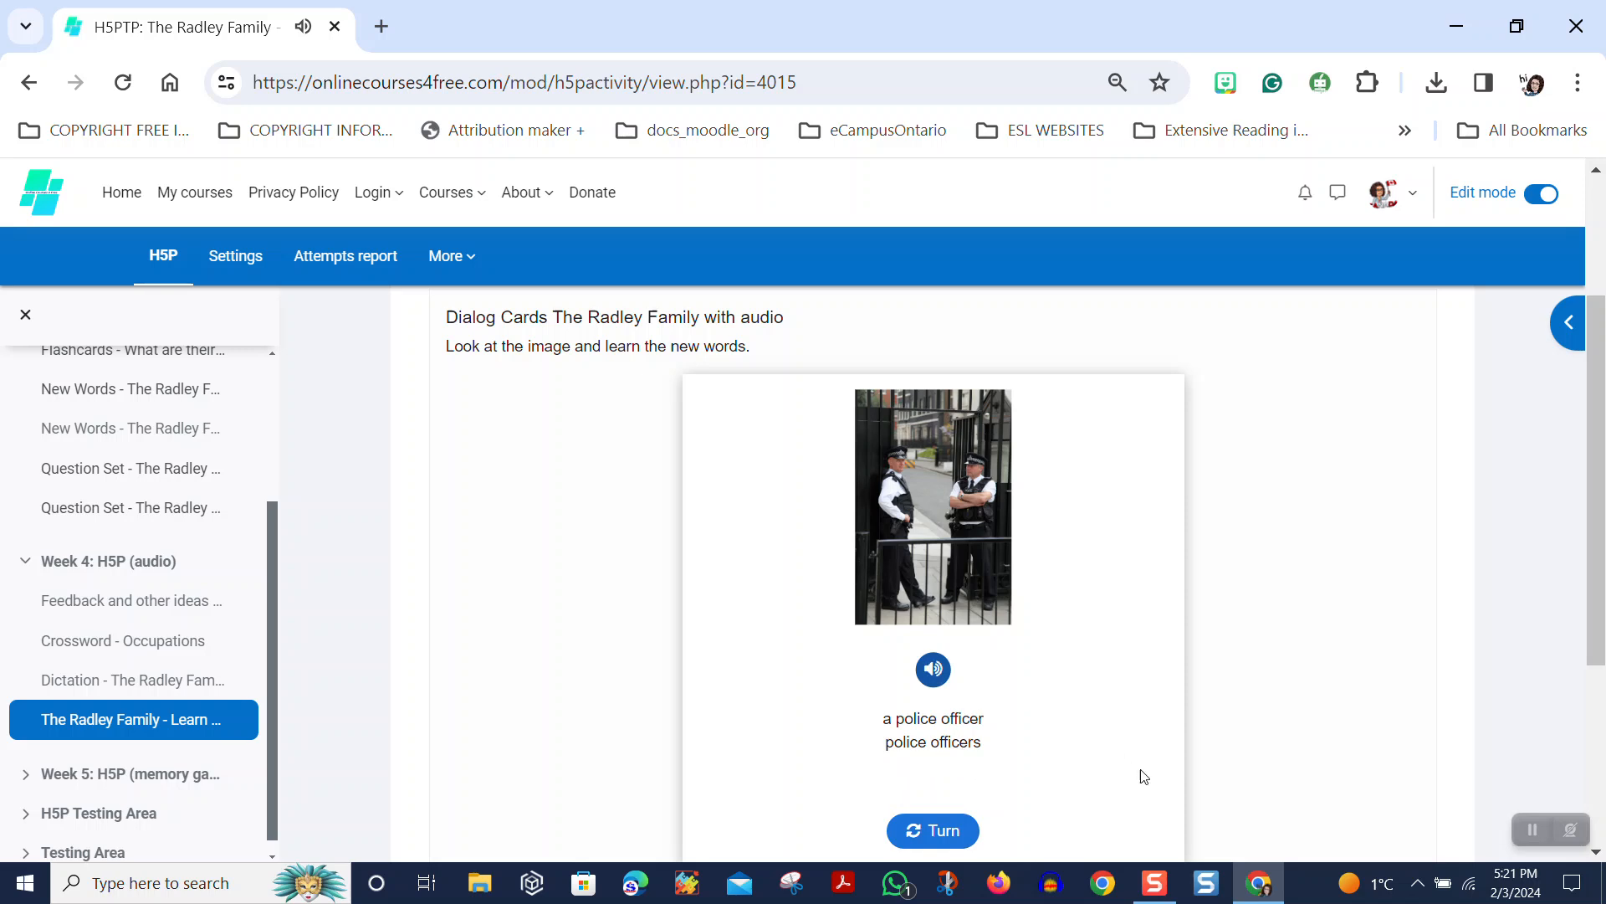
pyautogui.scroll(-3, 1142, 774)
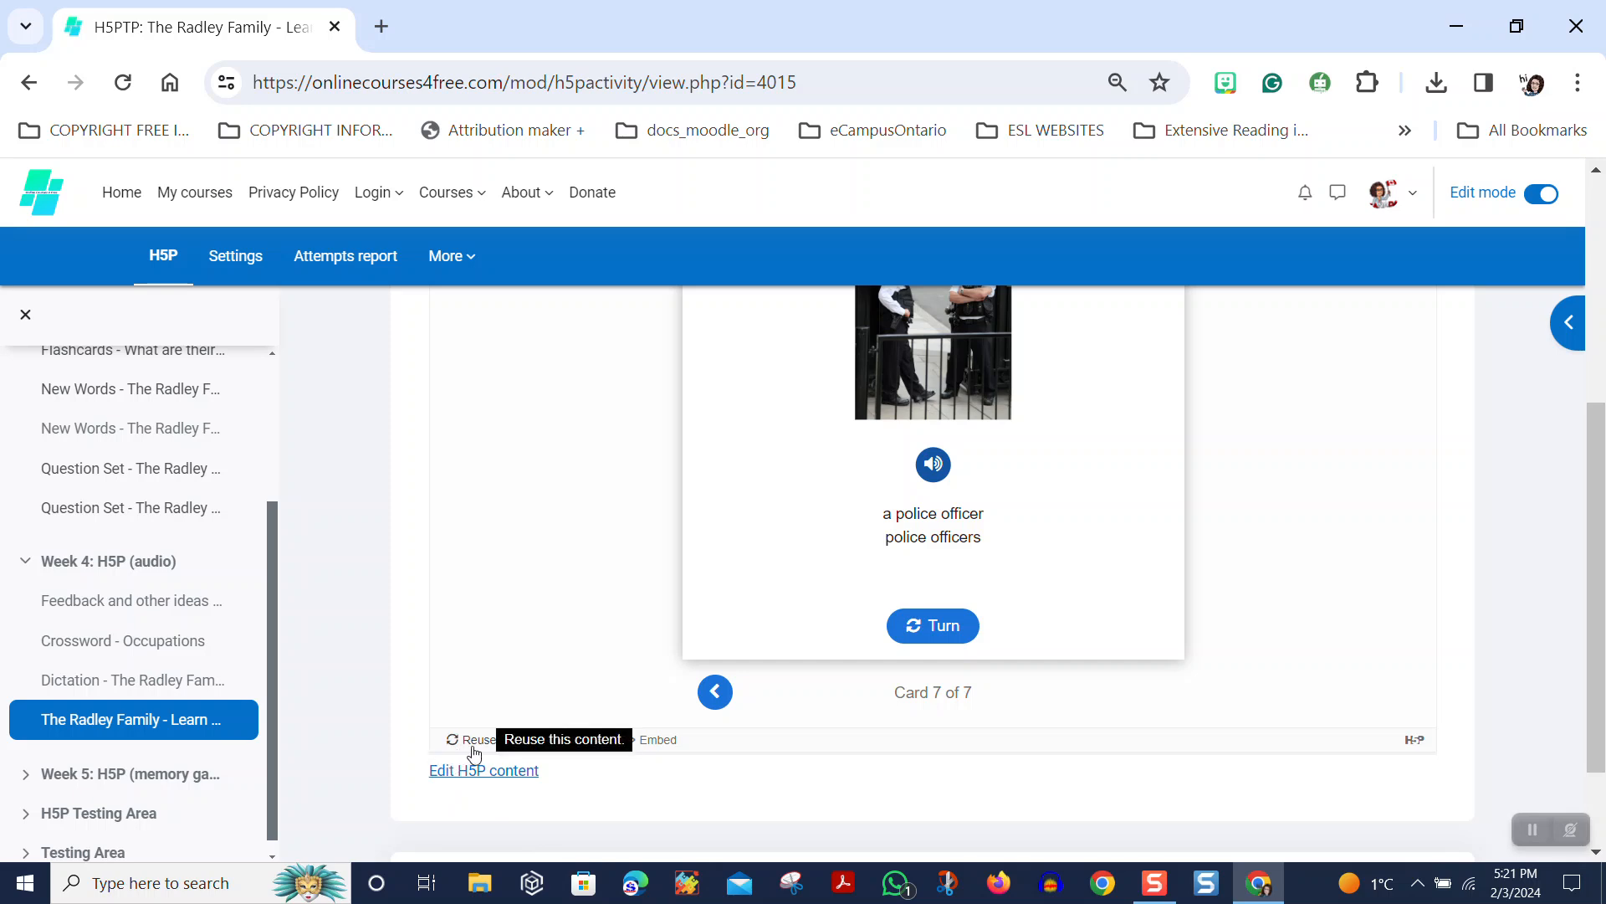
# Open the Rights of use information and examine the credits for the dialog cards, The Radley Family image and its audio.
pyautogui.click(557, 742)
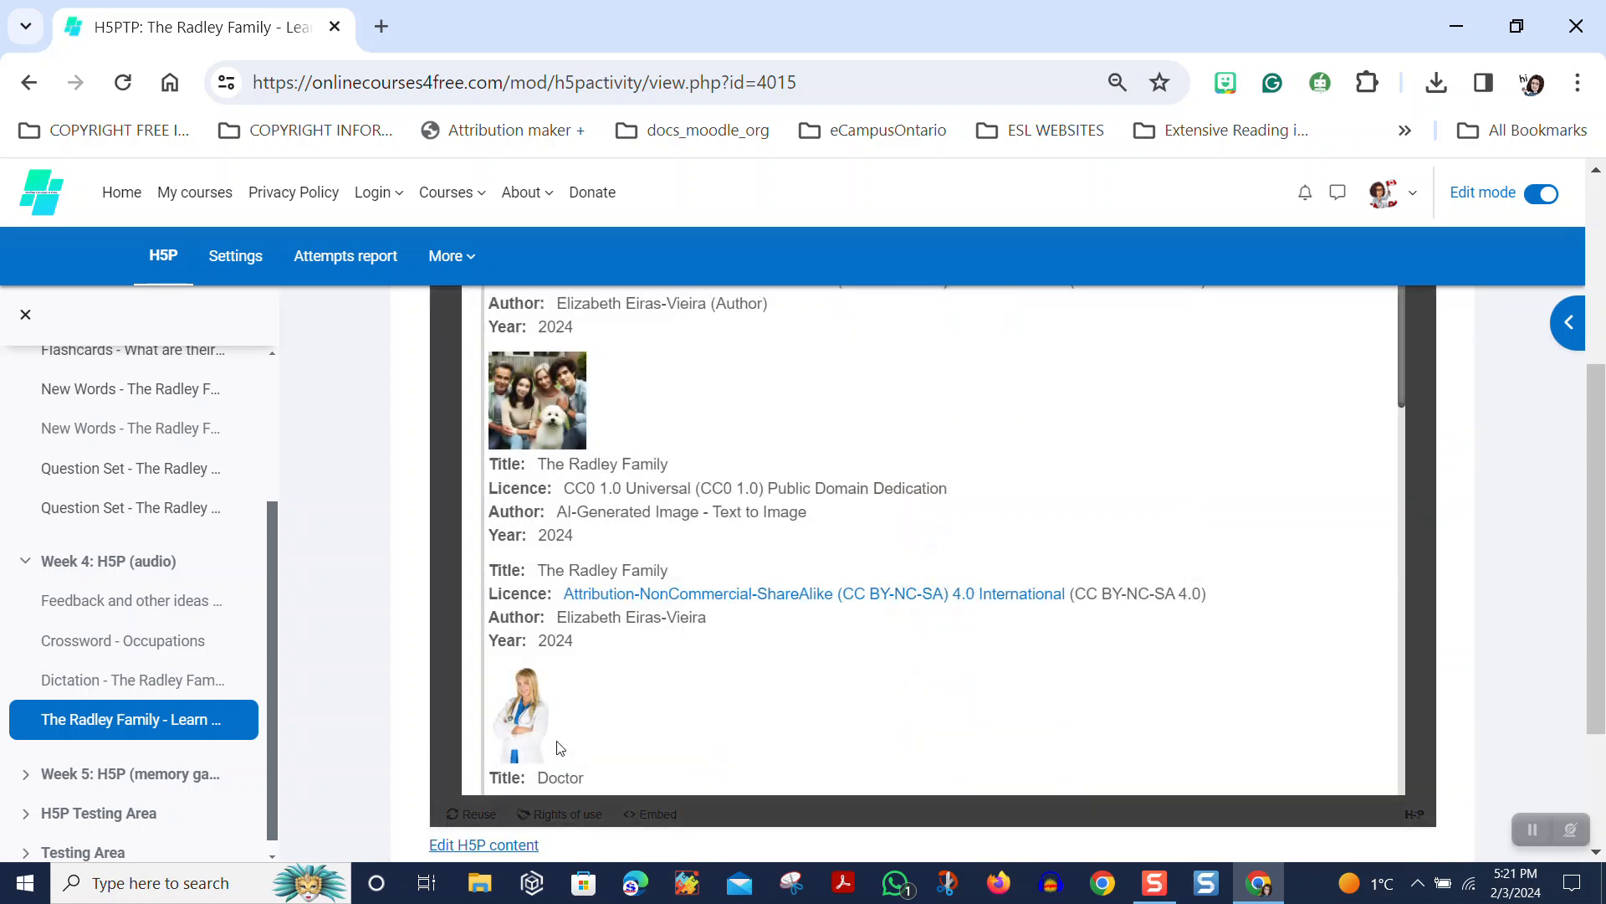
pyautogui.scroll(-1, 761, 660)
pyautogui.scroll(1, 762, 660)
pyautogui.scroll(4, 889, 482)
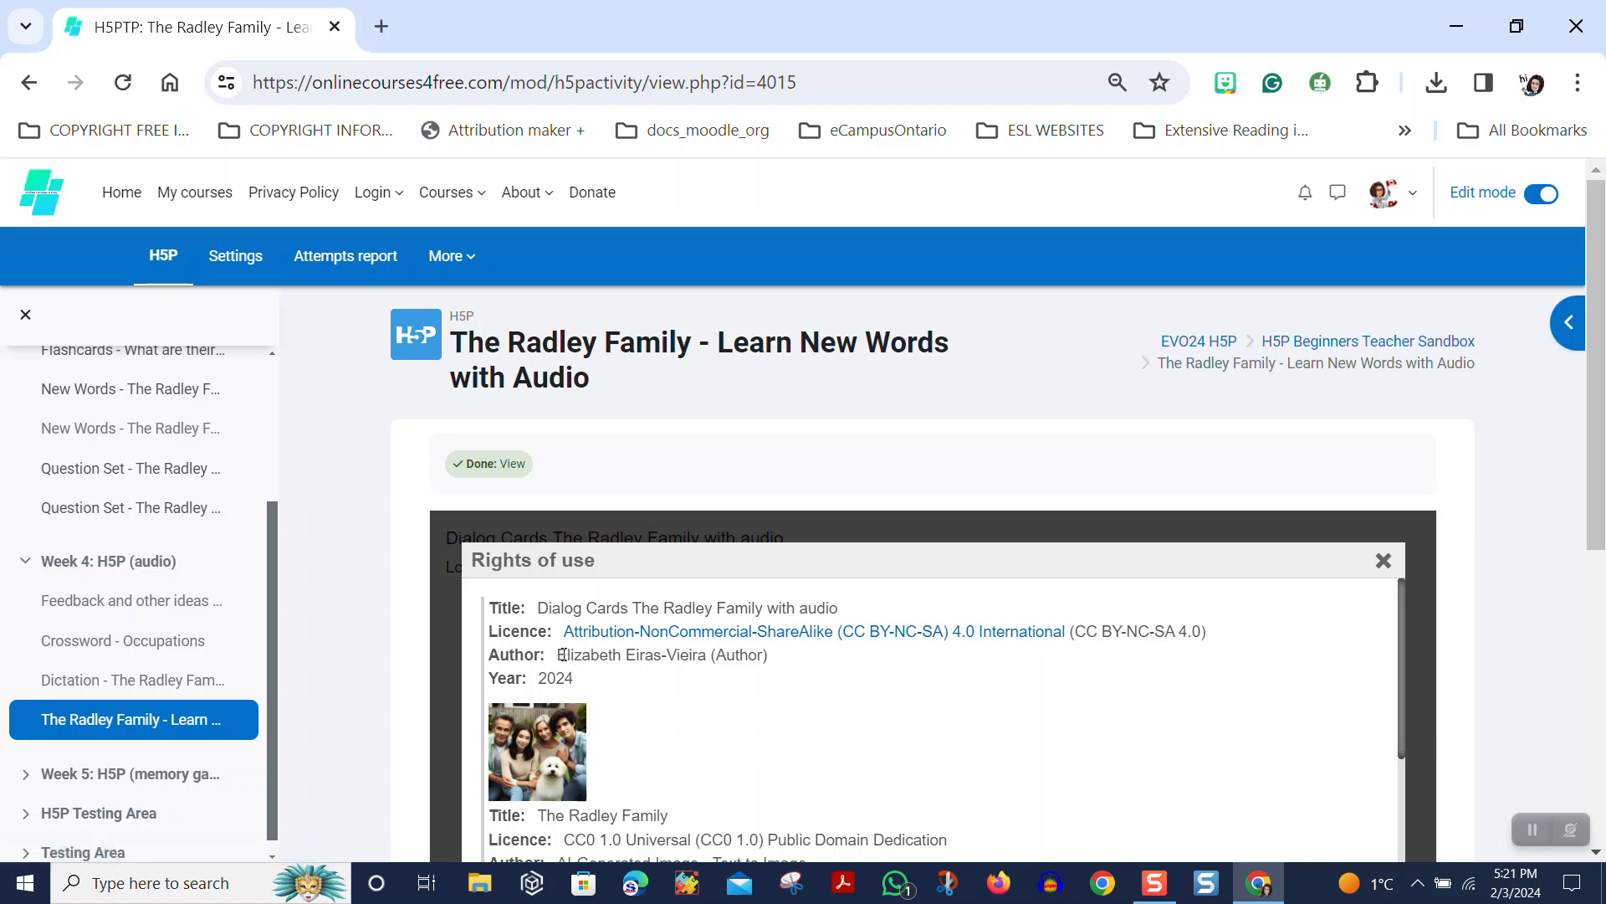
pyautogui.moveTo(557, 655); pyautogui.dragTo(791, 662)
pyautogui.scroll(-3, 814, 664)
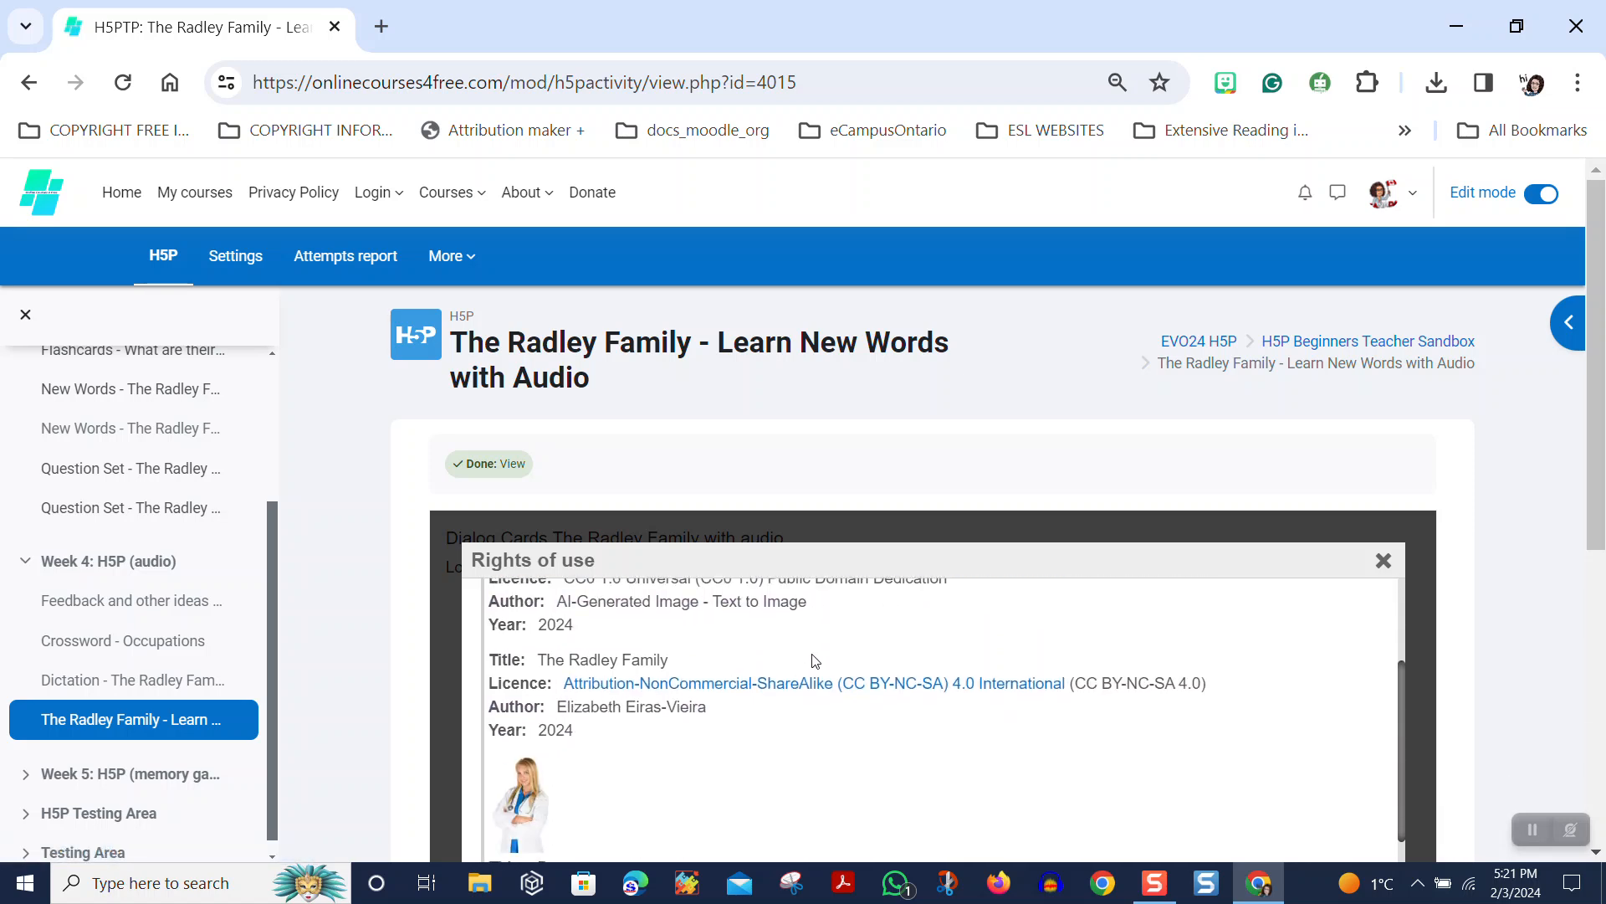
pyautogui.scroll(2, 814, 653)
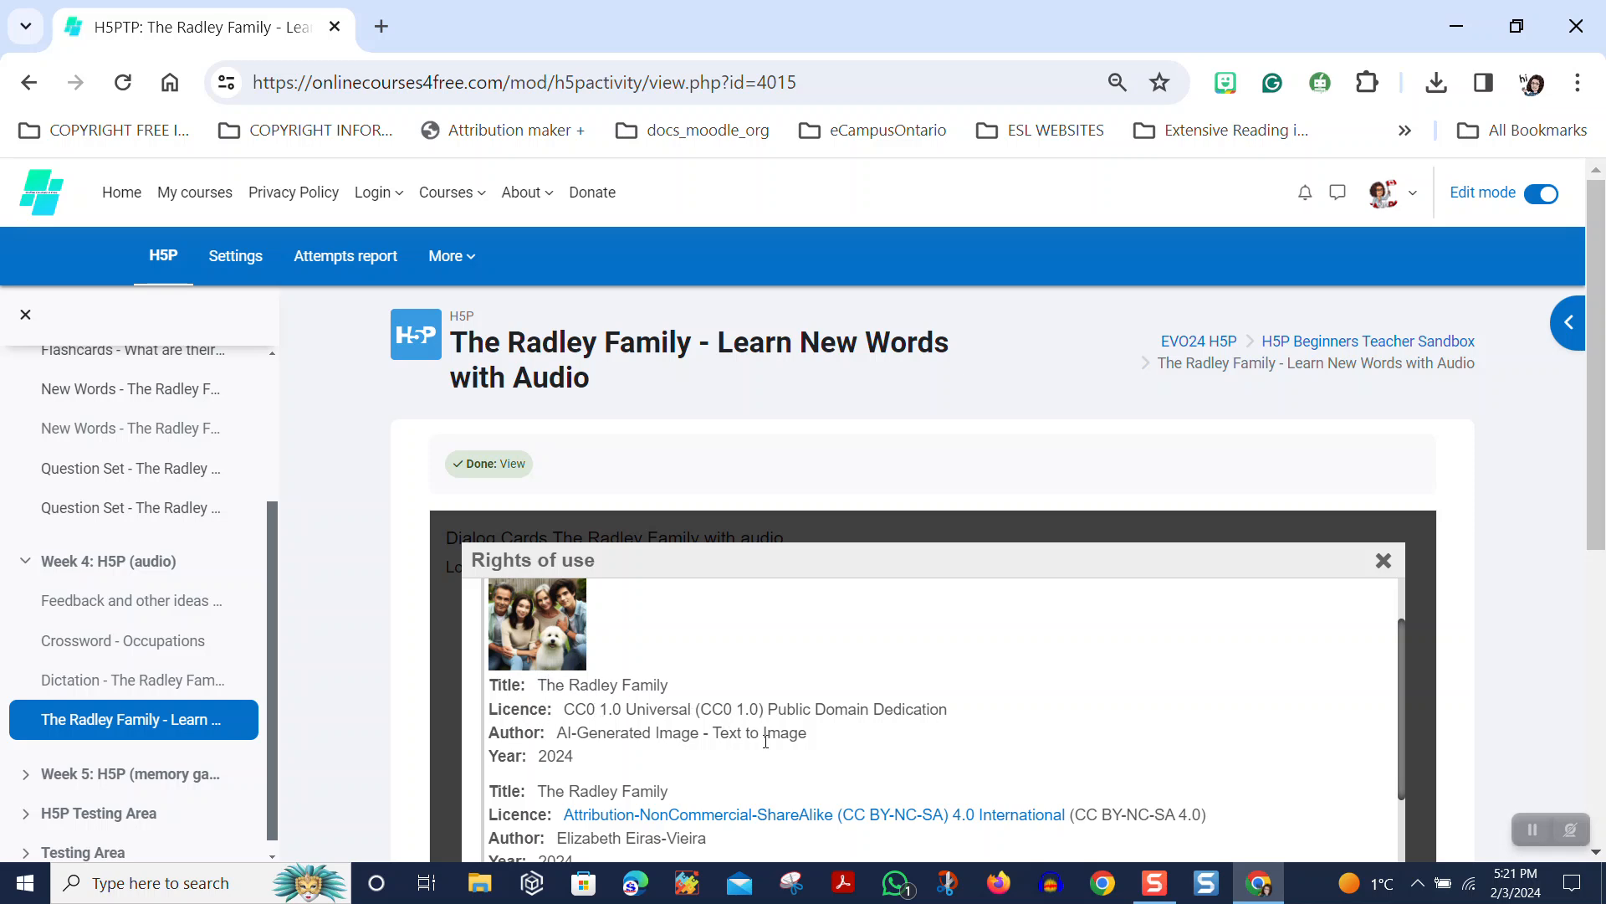
pyautogui.scroll(-2, 665, 750)
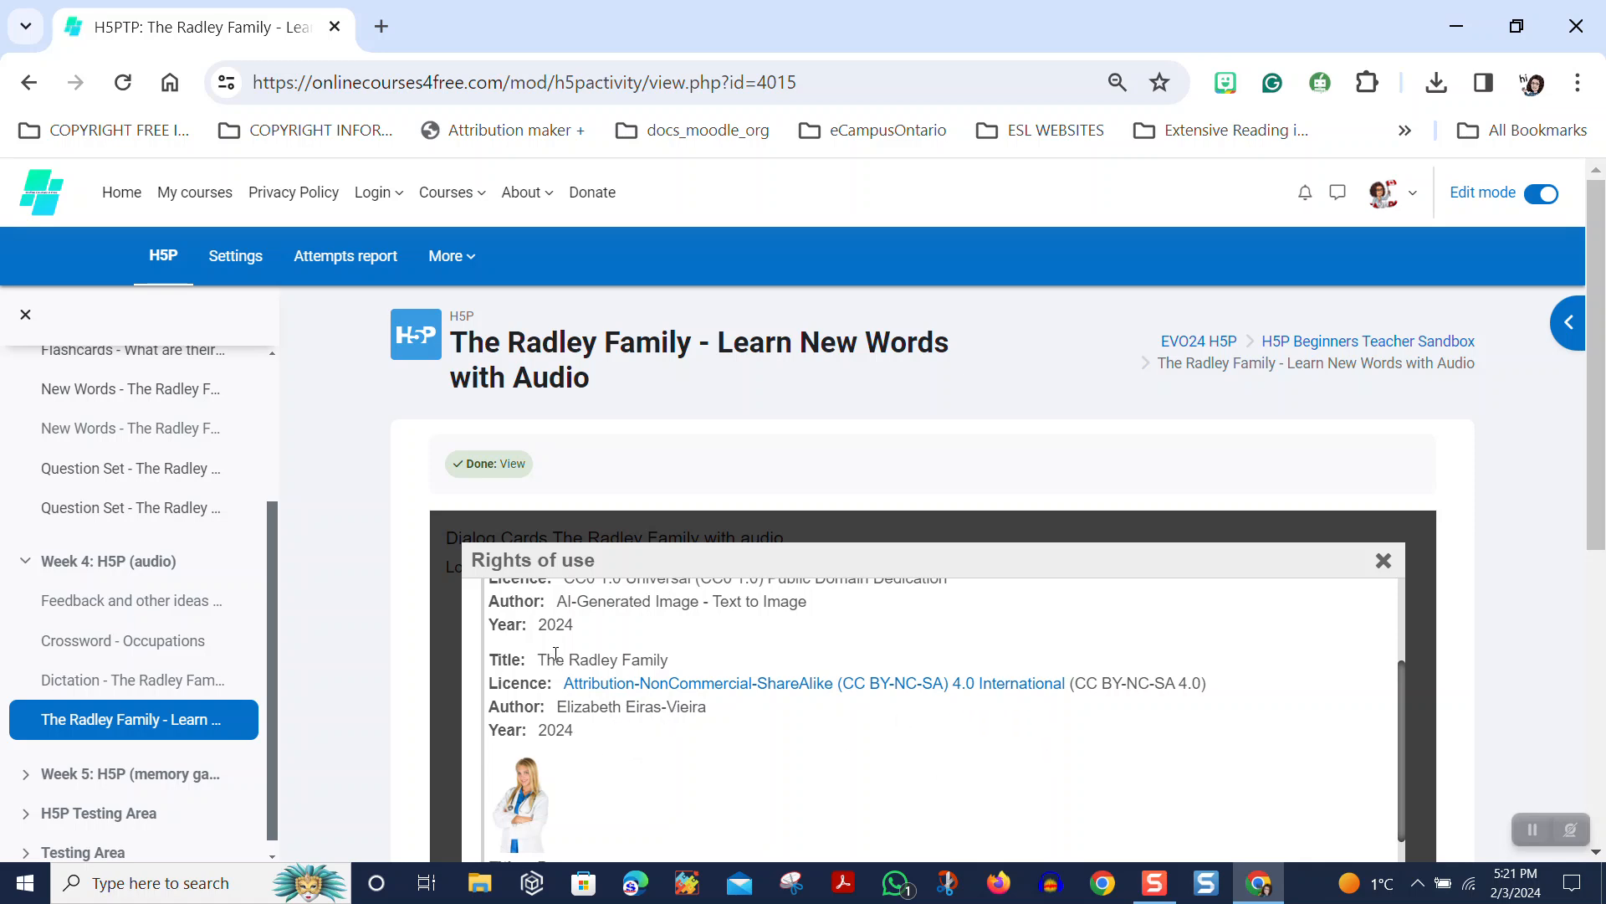
pyautogui.moveTo(536, 658); pyautogui.dragTo(667, 660)
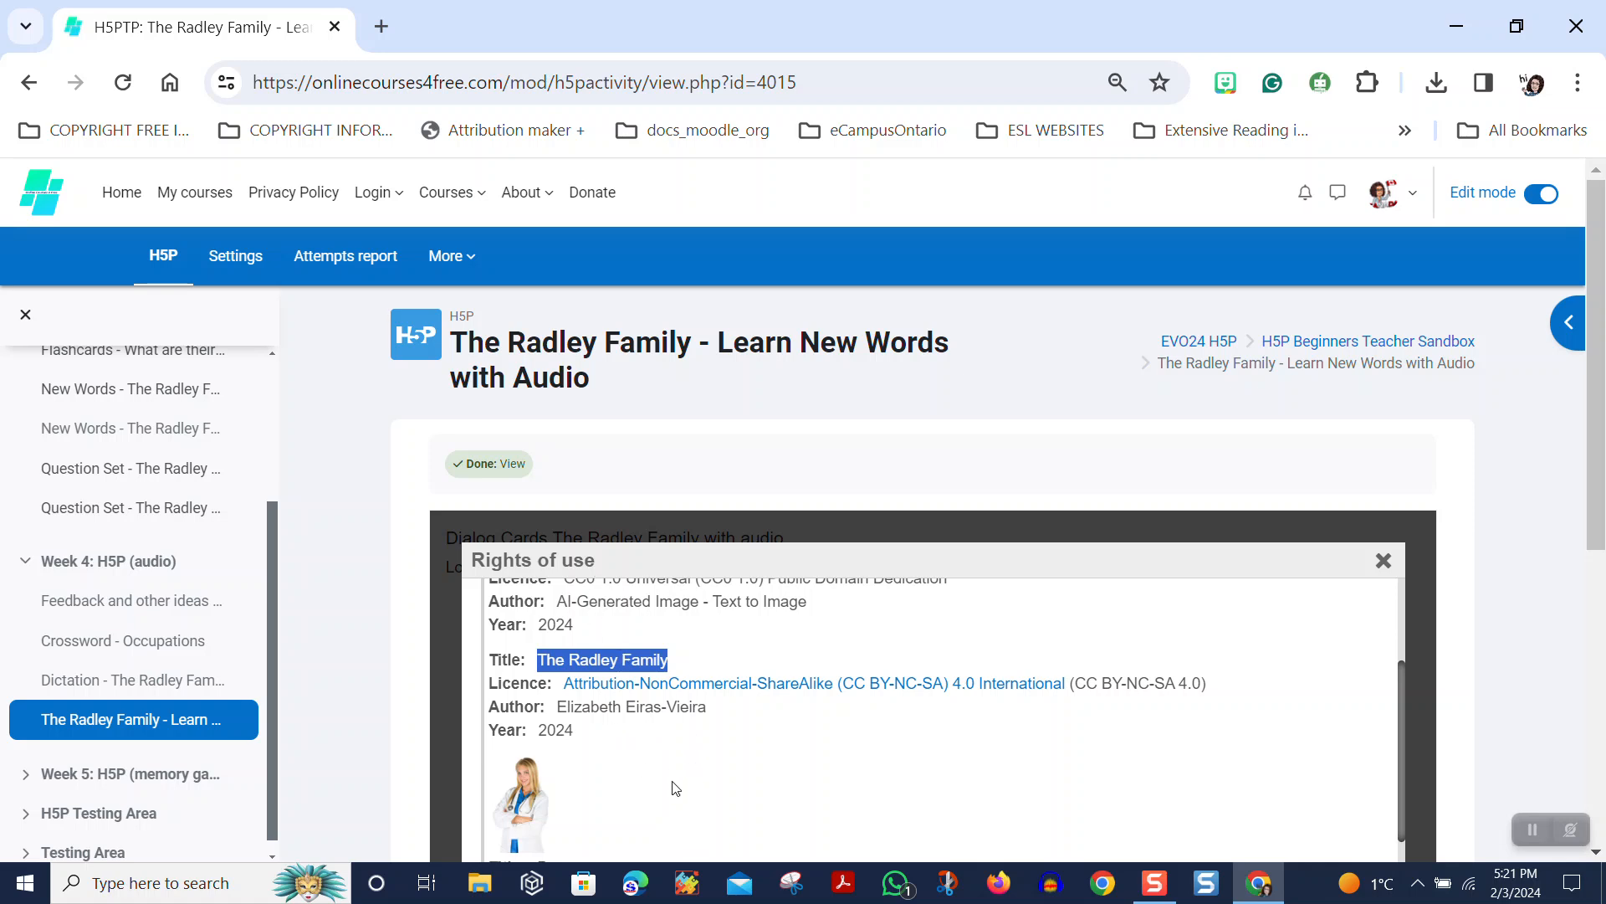
# Examine the licence and source entries from the doctor to the police officers image, and close the rights of use information.
pyautogui.scroll(-4, 682, 790)
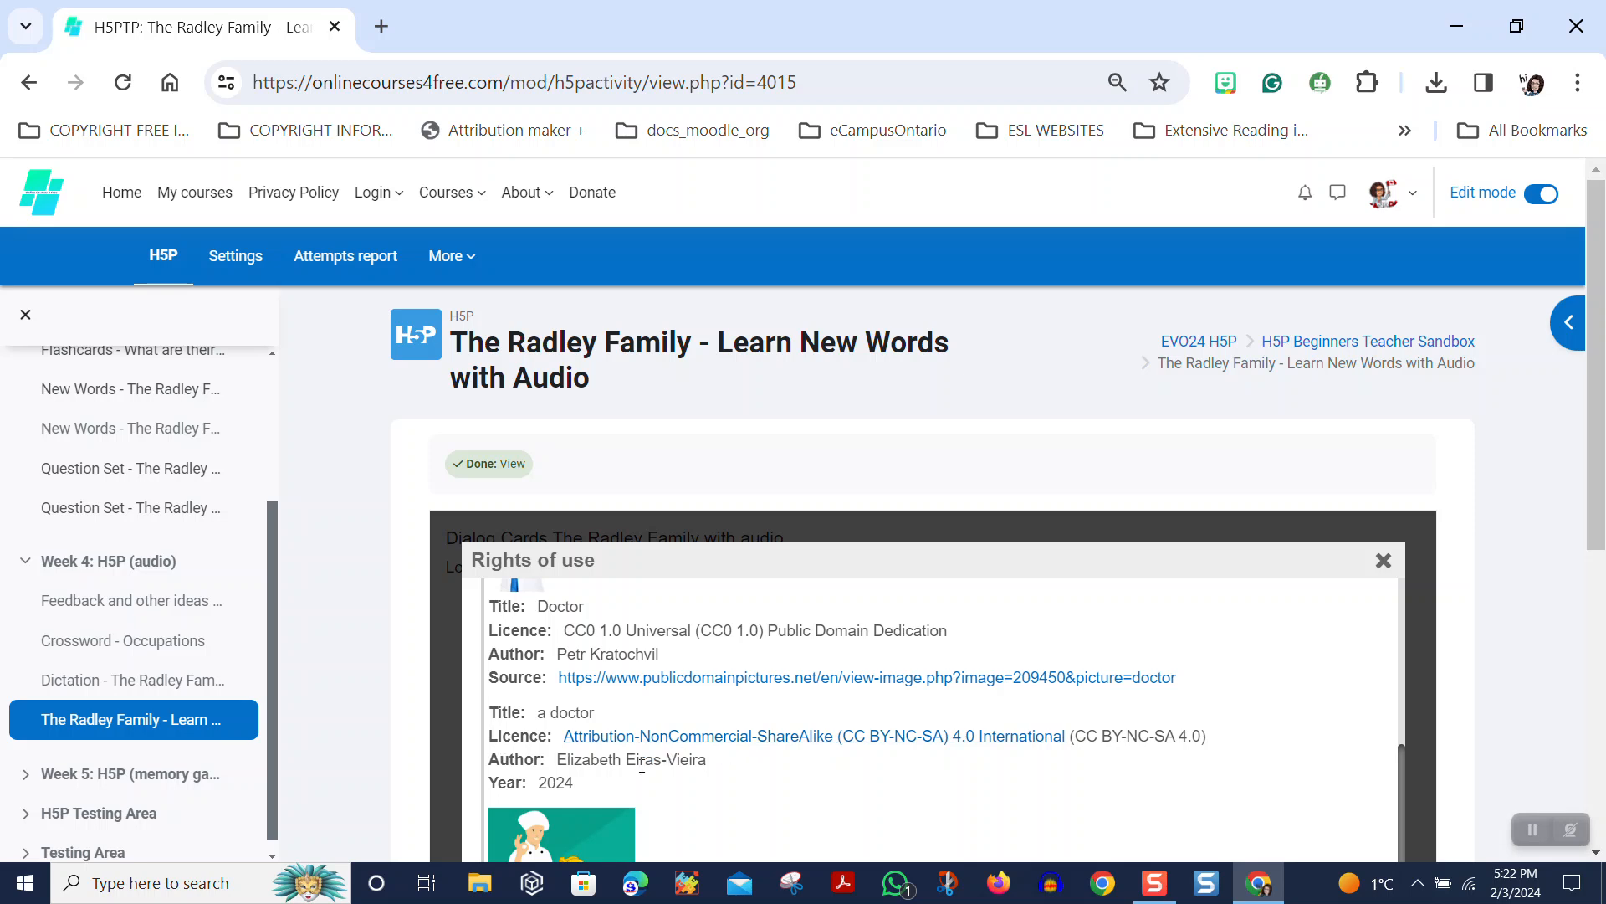
pyautogui.moveTo(560, 766); pyautogui.dragTo(1193, 821)
pyautogui.scroll(-3, 997, 636)
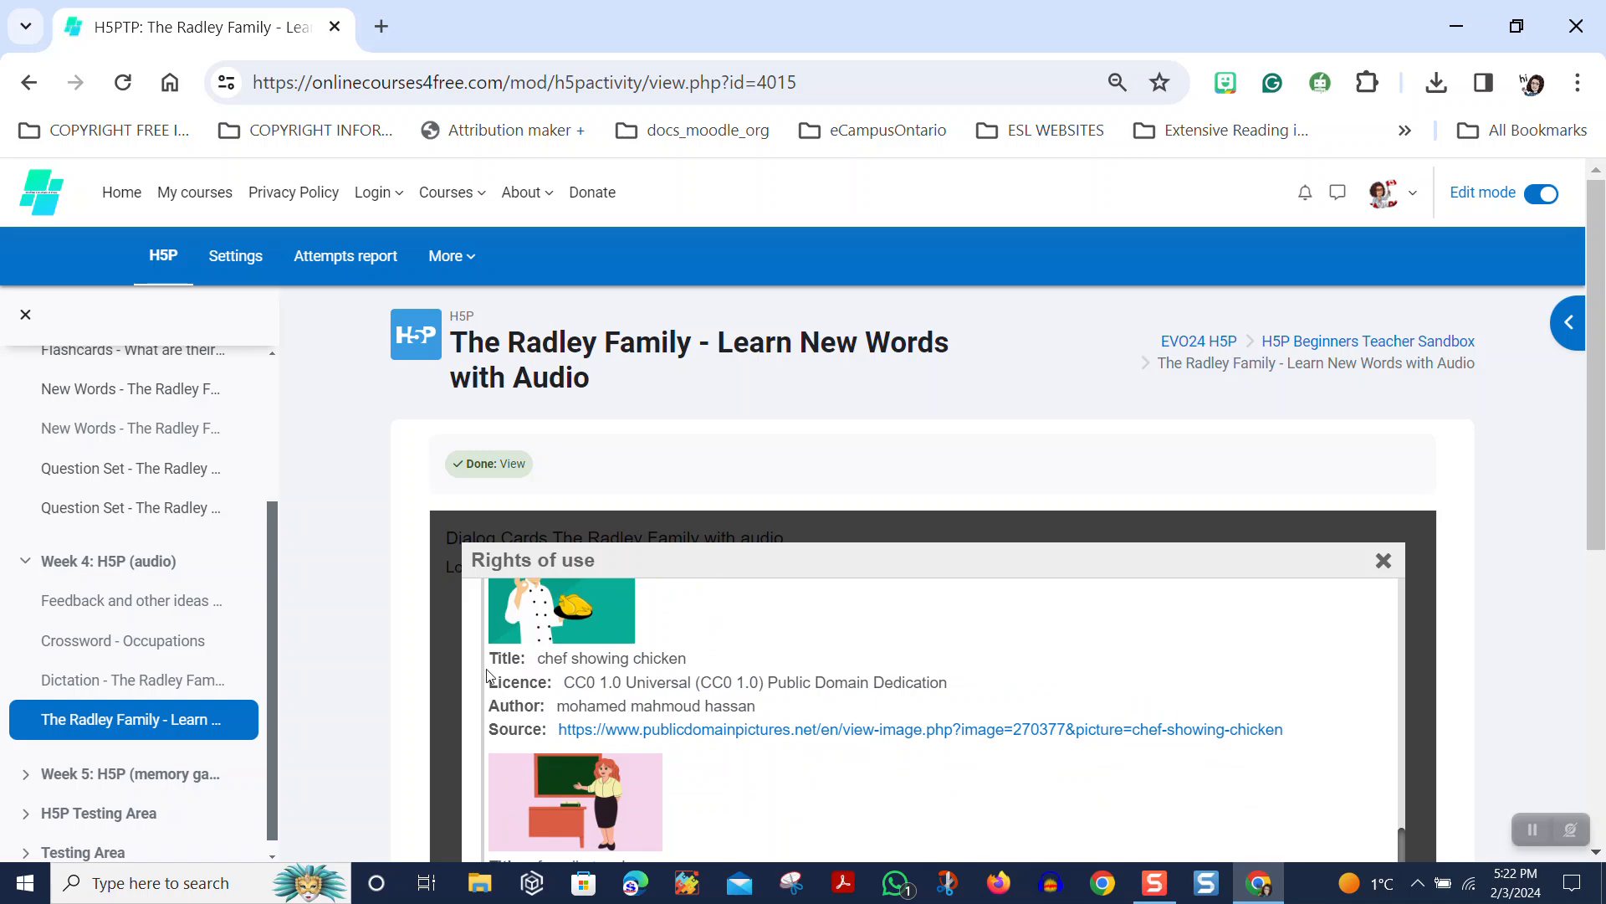
pyautogui.scroll(-3, 729, 701)
pyautogui.scroll(-5, 729, 701)
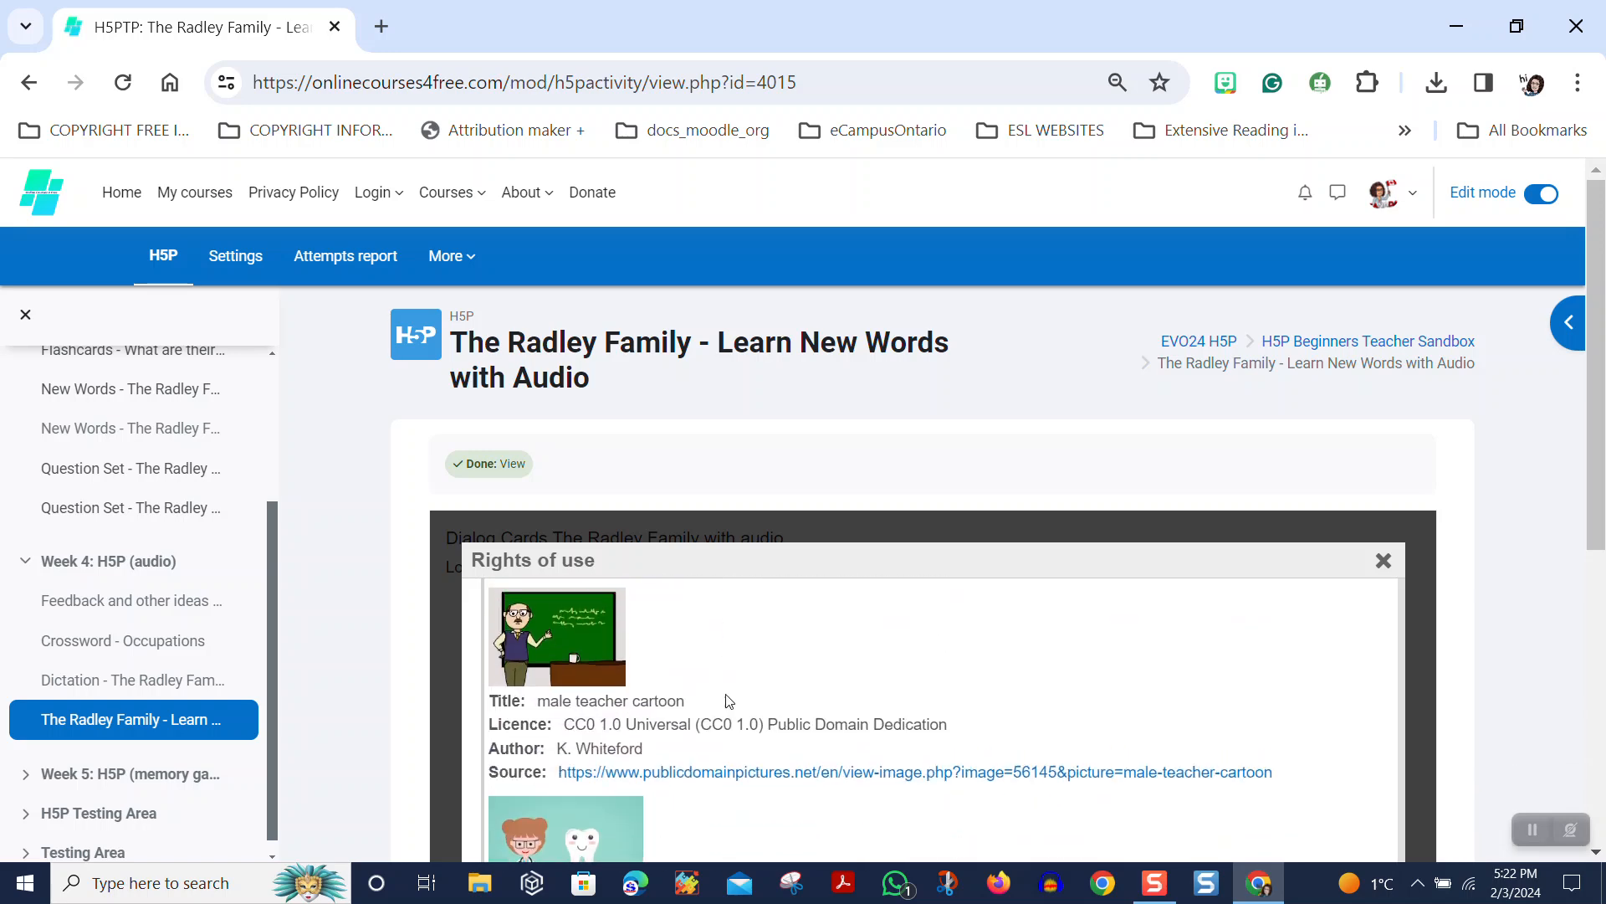
pyautogui.scroll(-5, 740, 707)
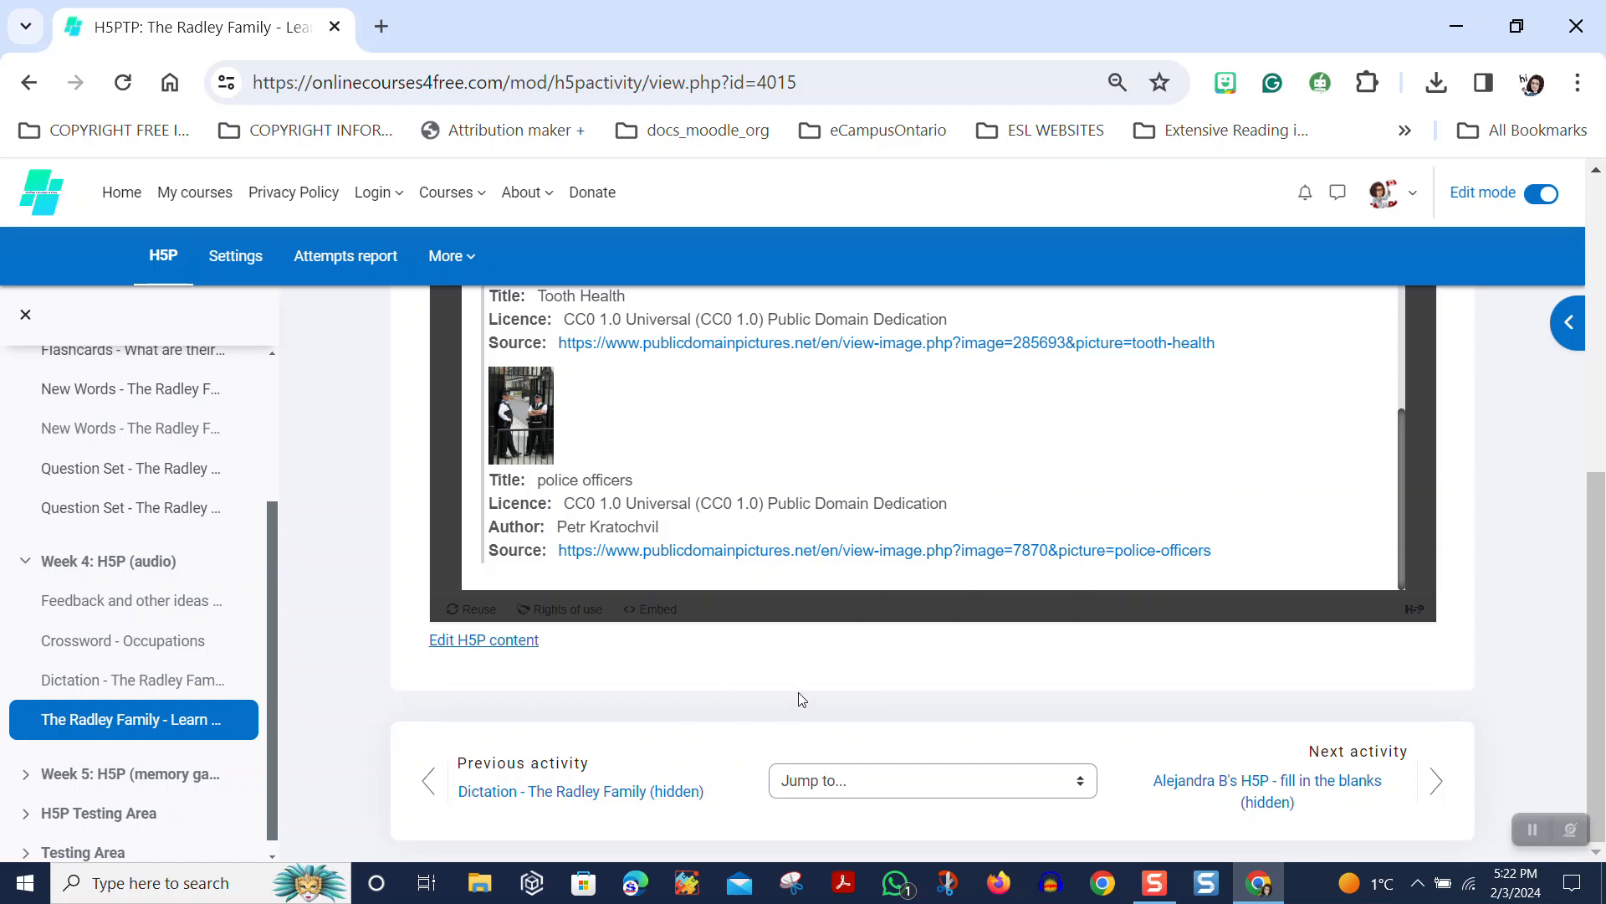
pyautogui.scroll(5, 799, 701)
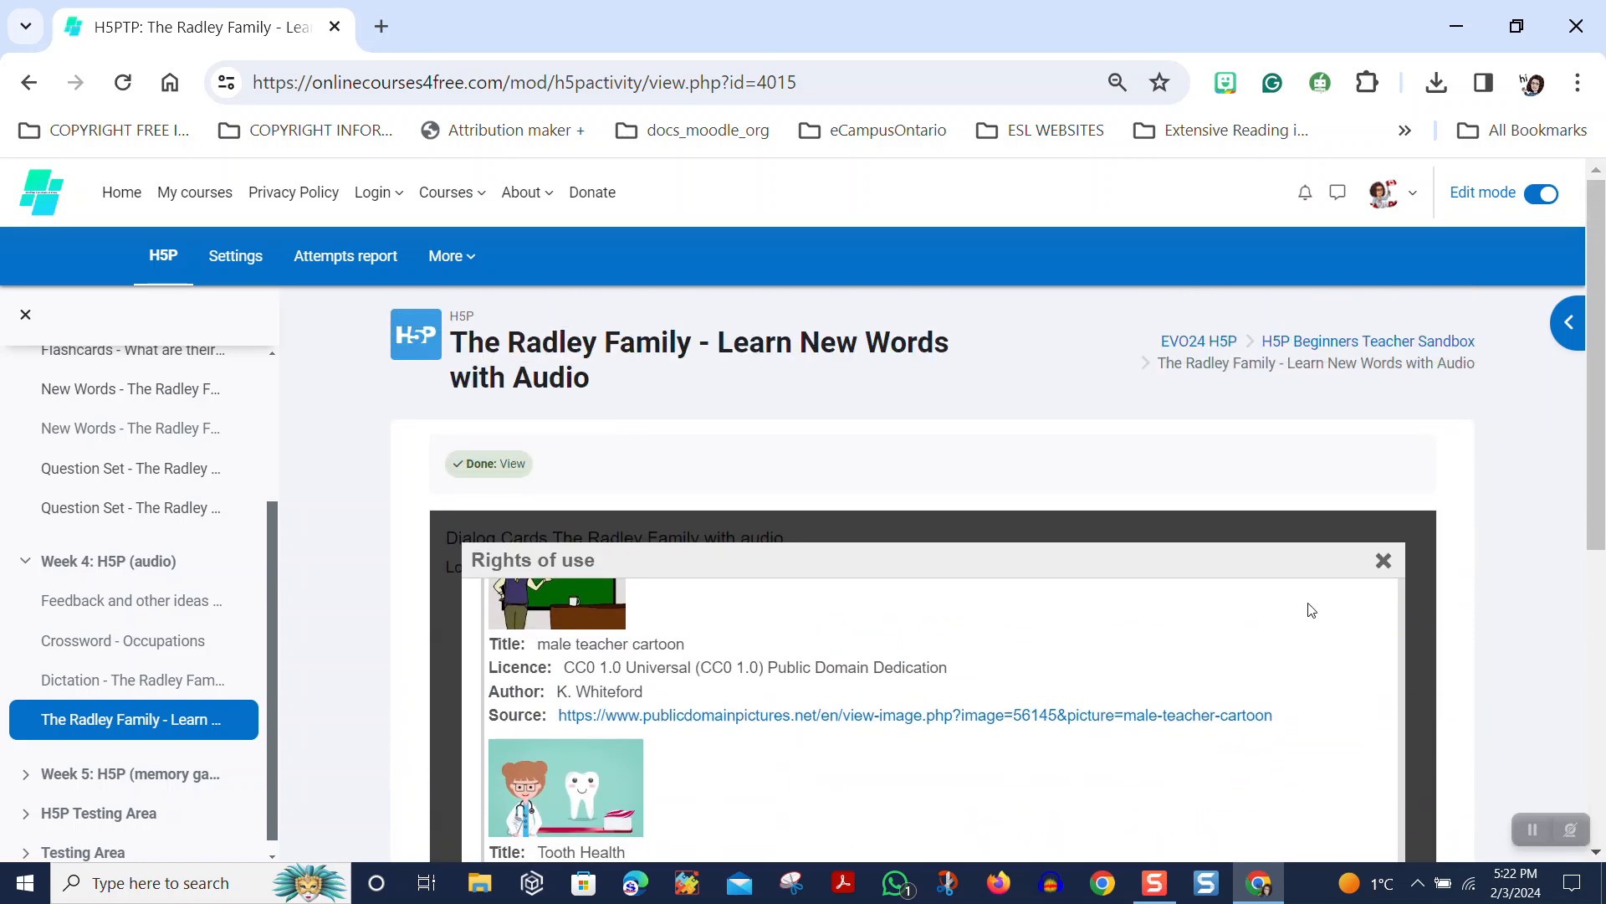
pyautogui.click(1384, 564)
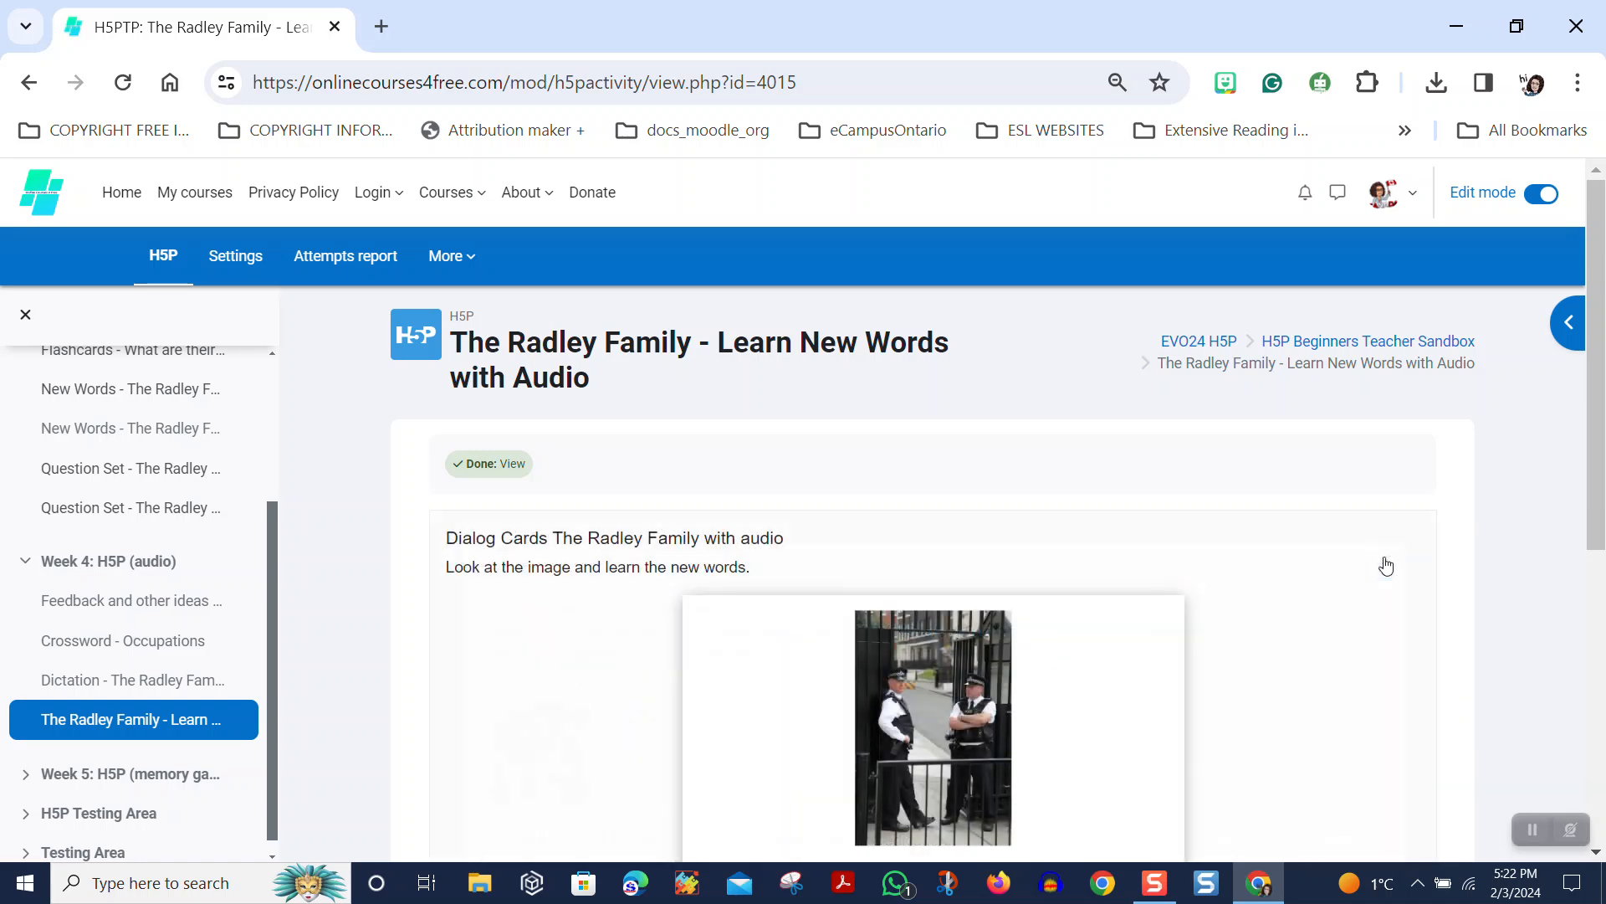
pyautogui.scroll(-5, 1112, 502)
pyautogui.scroll(-1, 1112, 502)
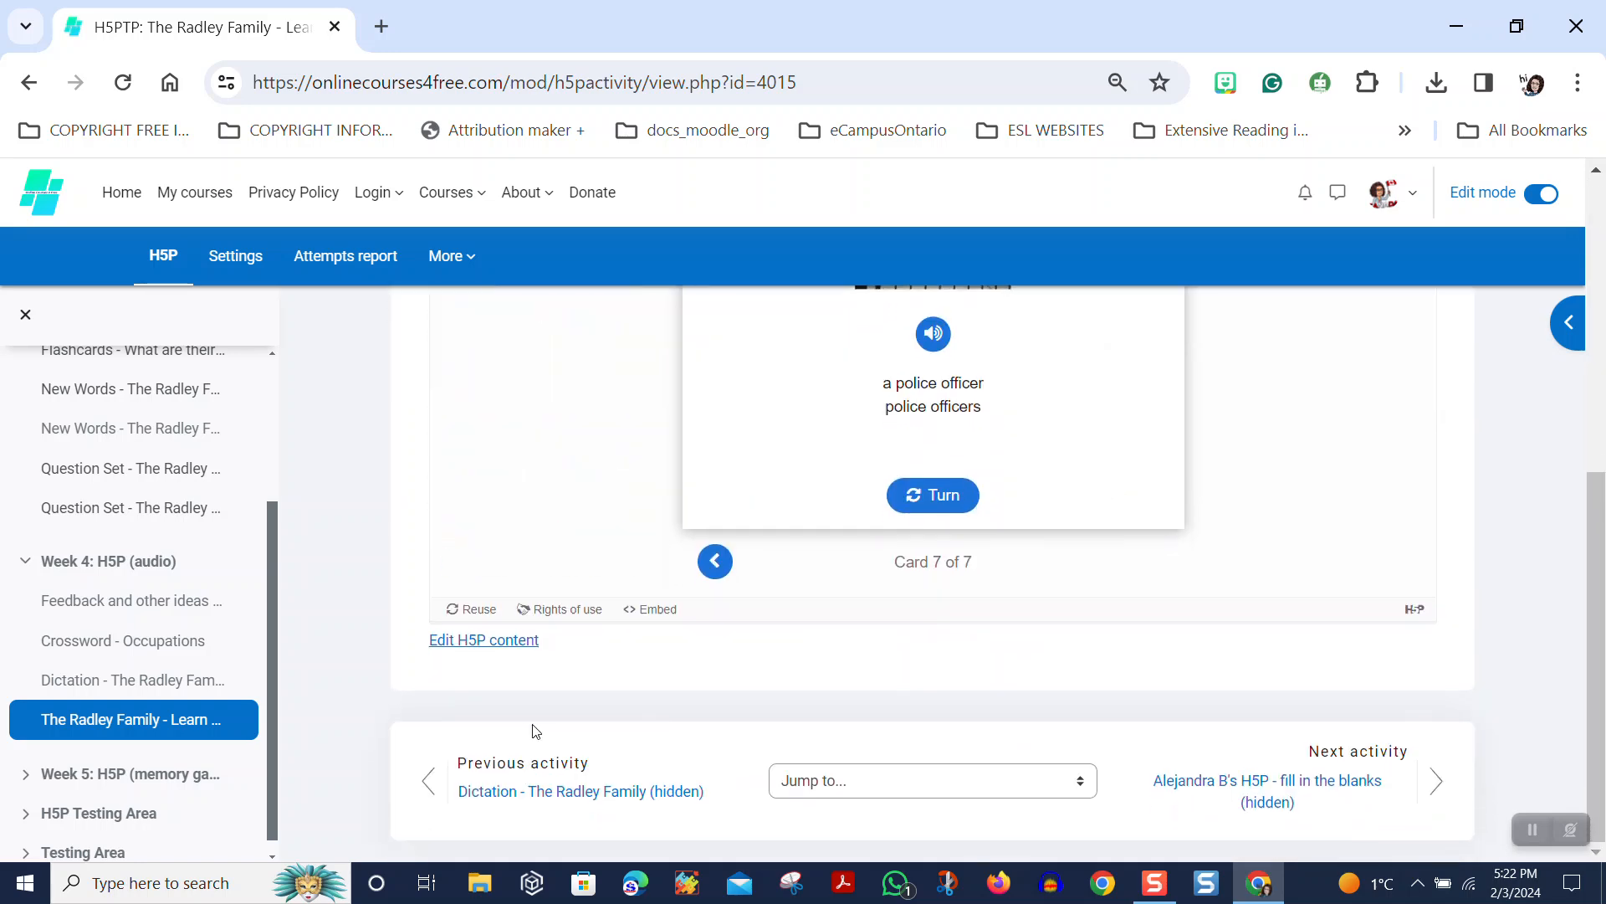